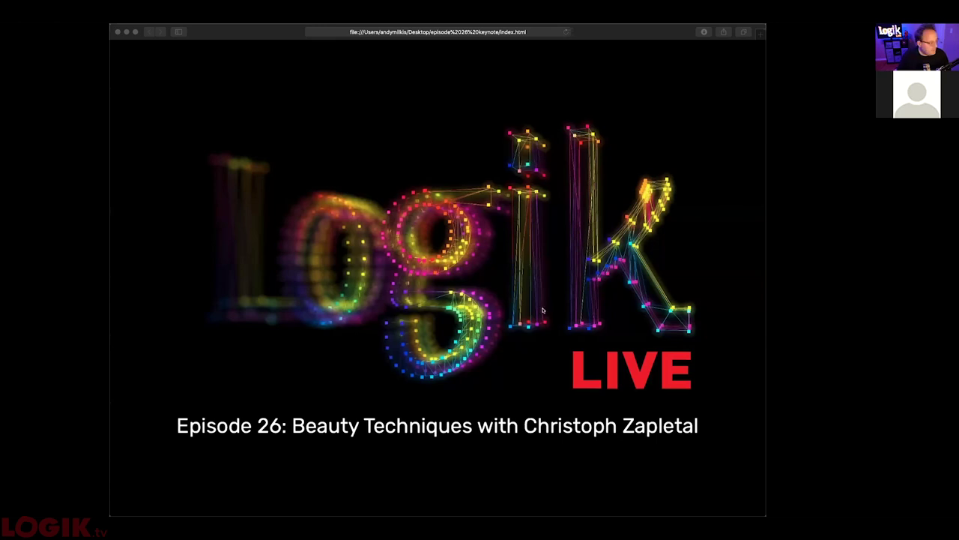
pyautogui.click(656, 339)
pyautogui.click(656, 338)
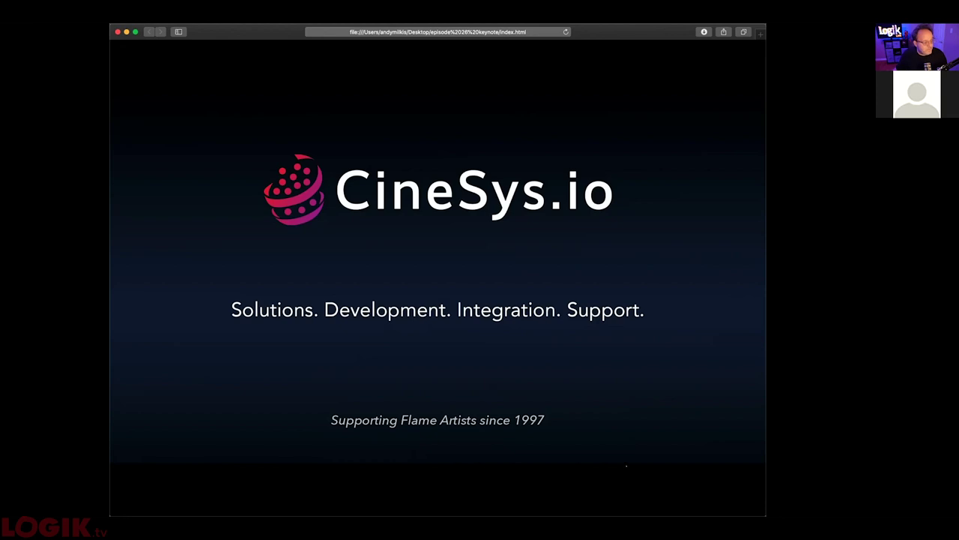
pyautogui.press('Right')
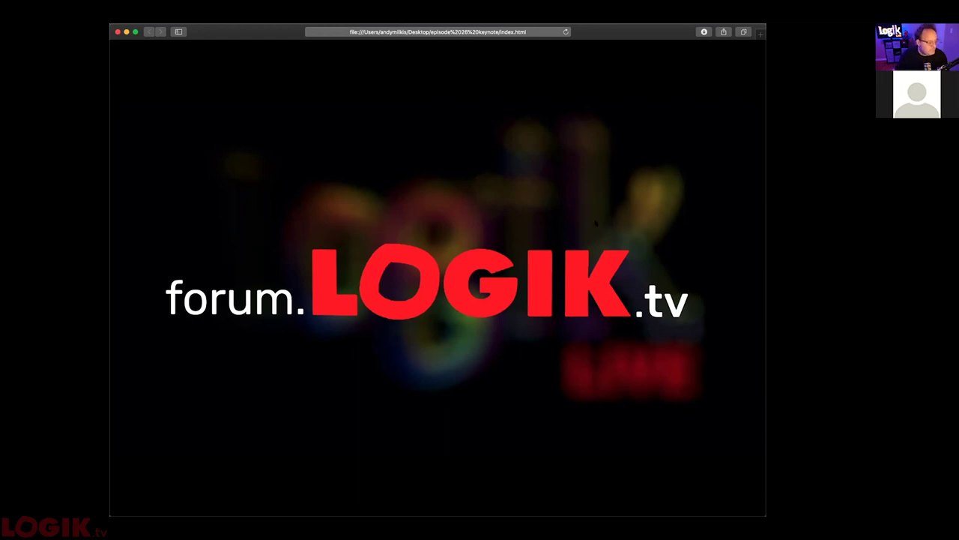
pyautogui.press('Right')
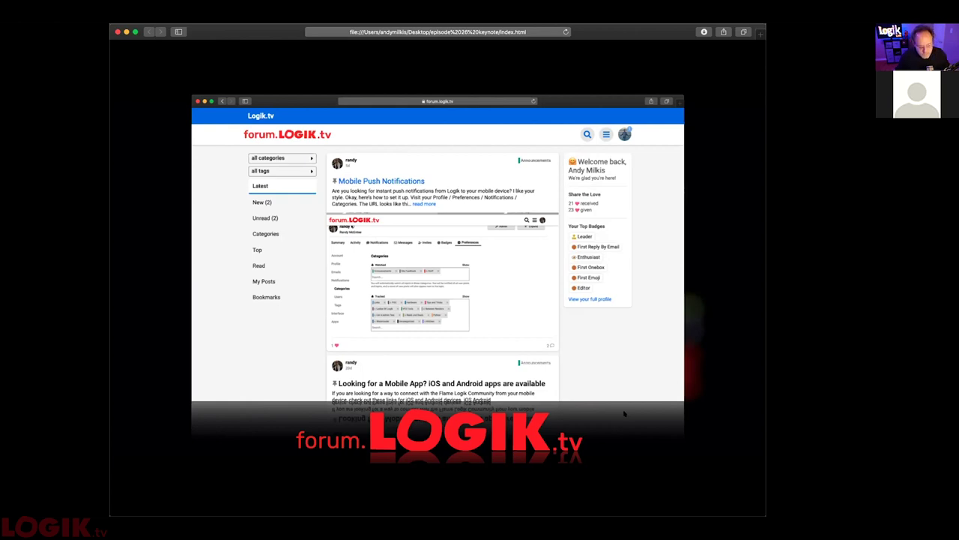
pyautogui.press('Right')
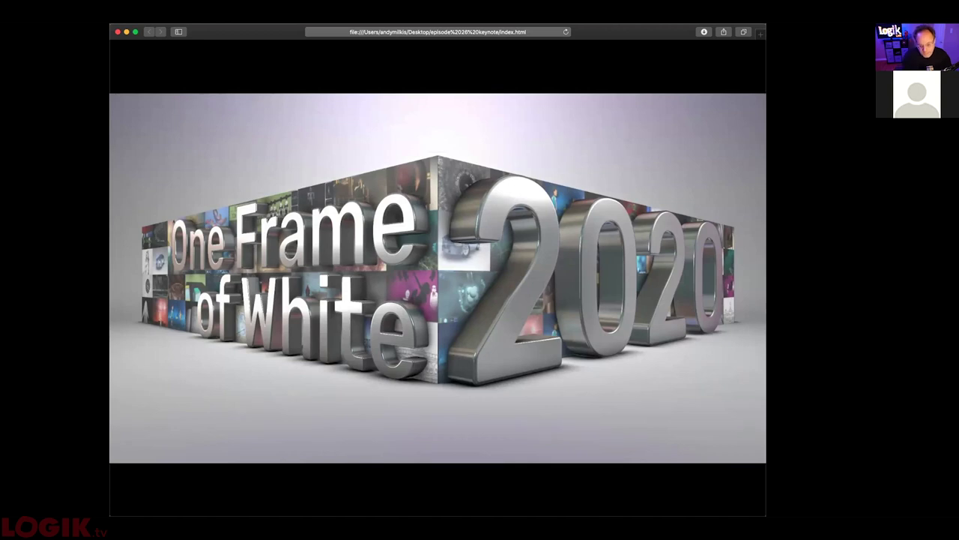
pyautogui.press('Right')
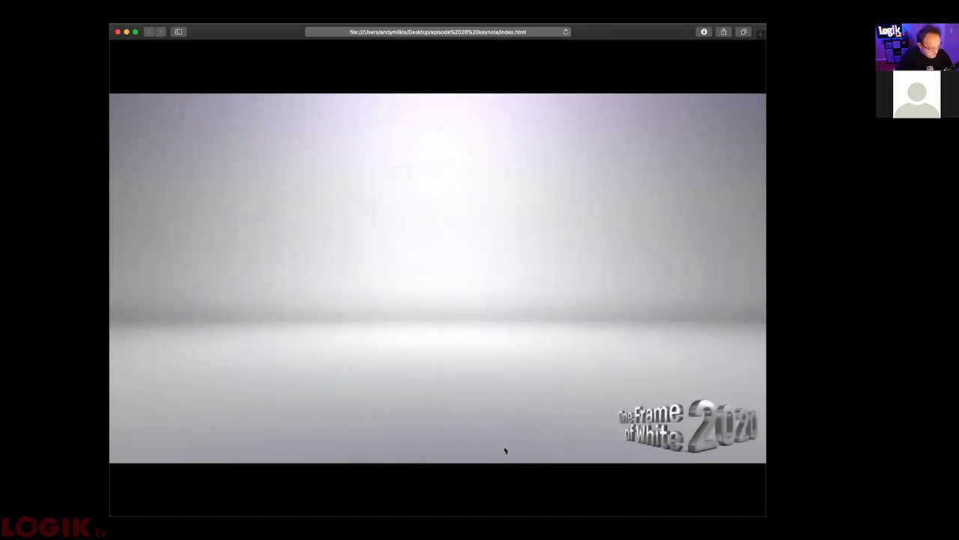
pyautogui.press('Right')
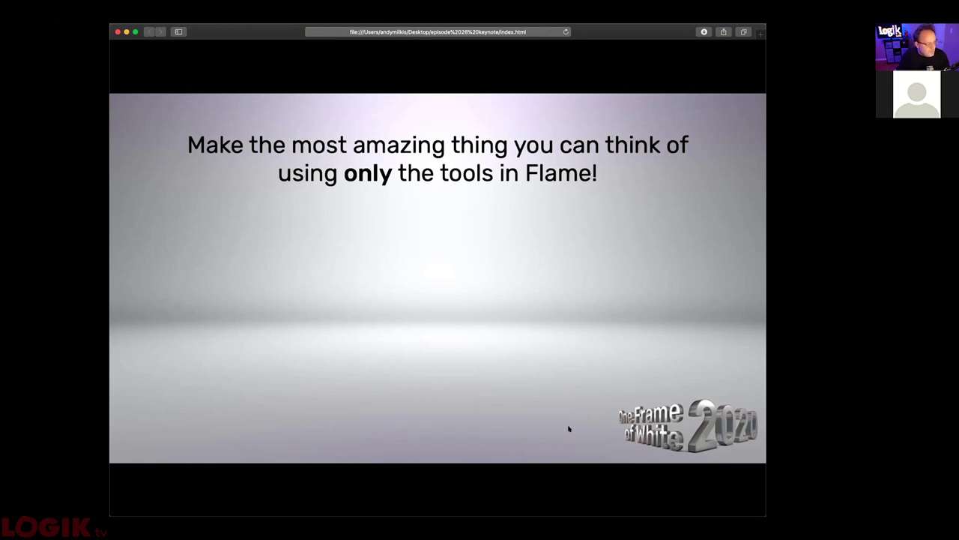
pyautogui.click(486, 393)
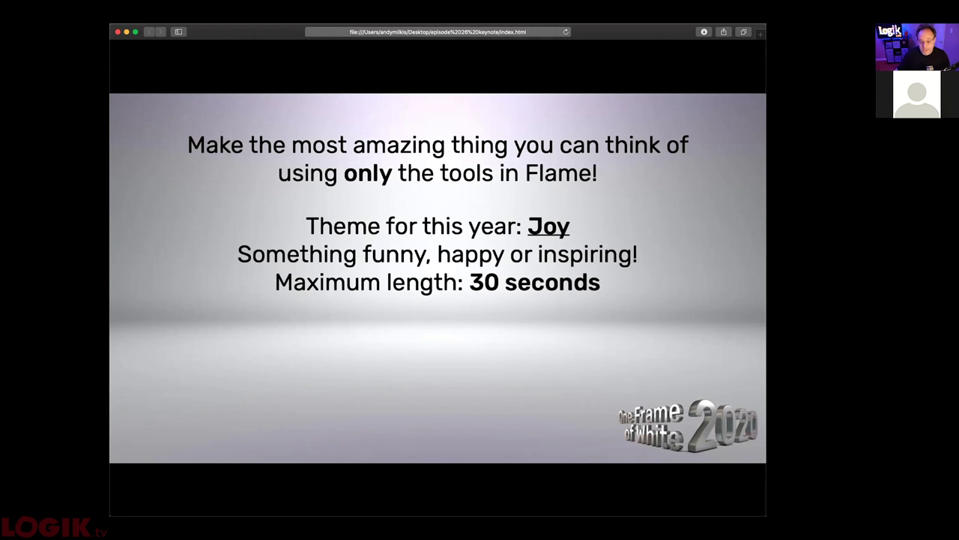
pyautogui.click(398, 373)
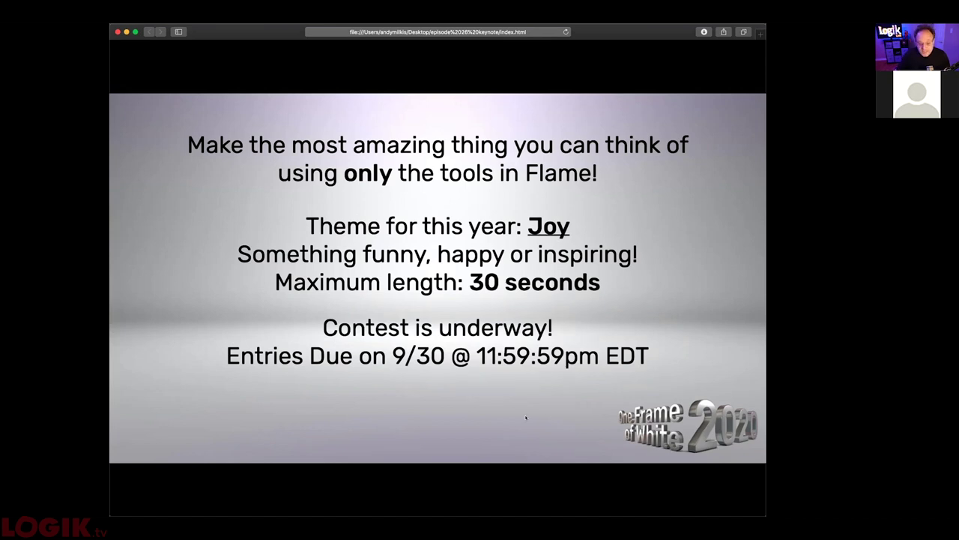
pyautogui.click(509, 388)
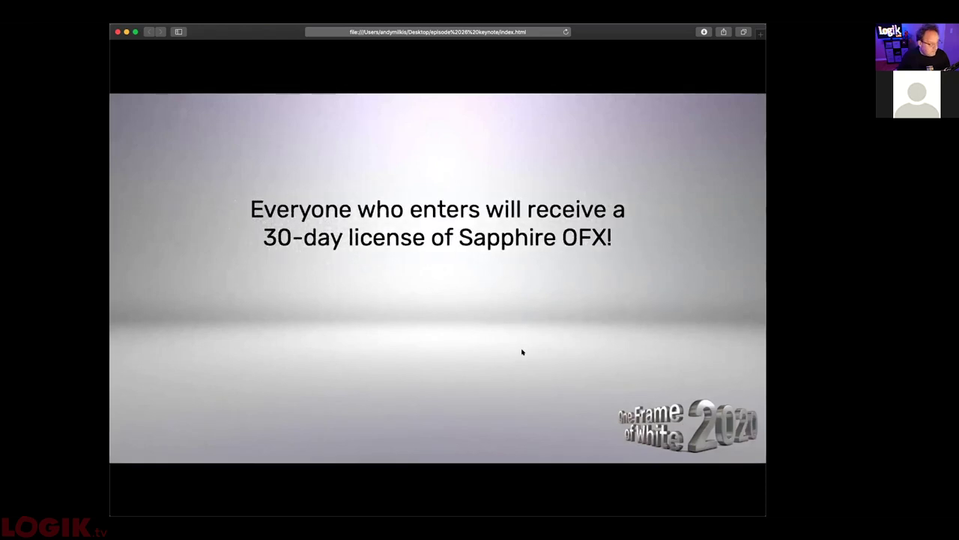
pyautogui.click(444, 385)
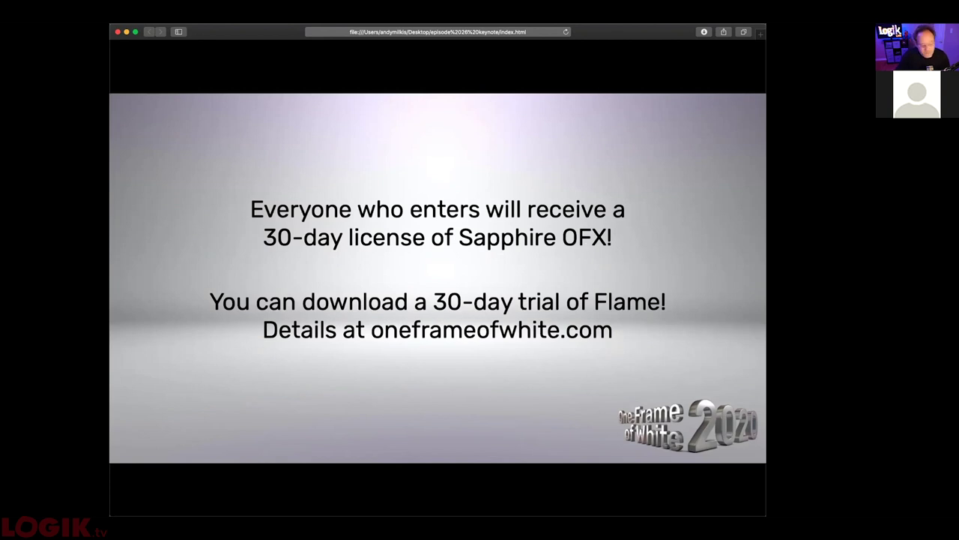
pyautogui.press('Right')
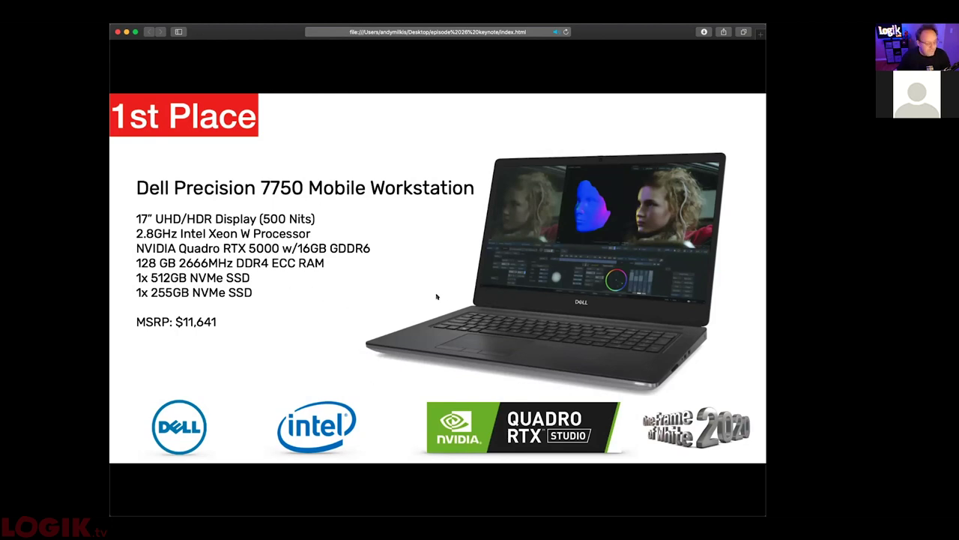
pyautogui.press('Right')
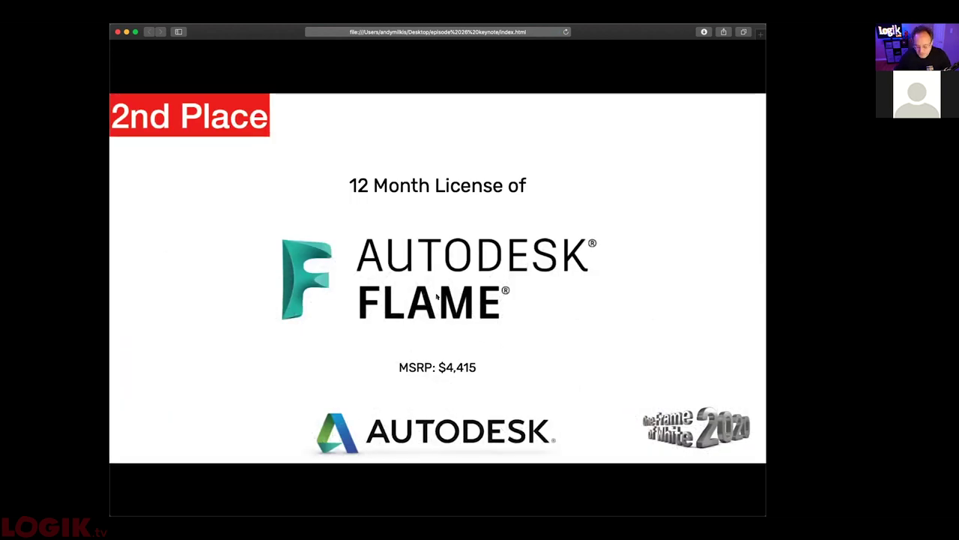
pyautogui.press('Right')
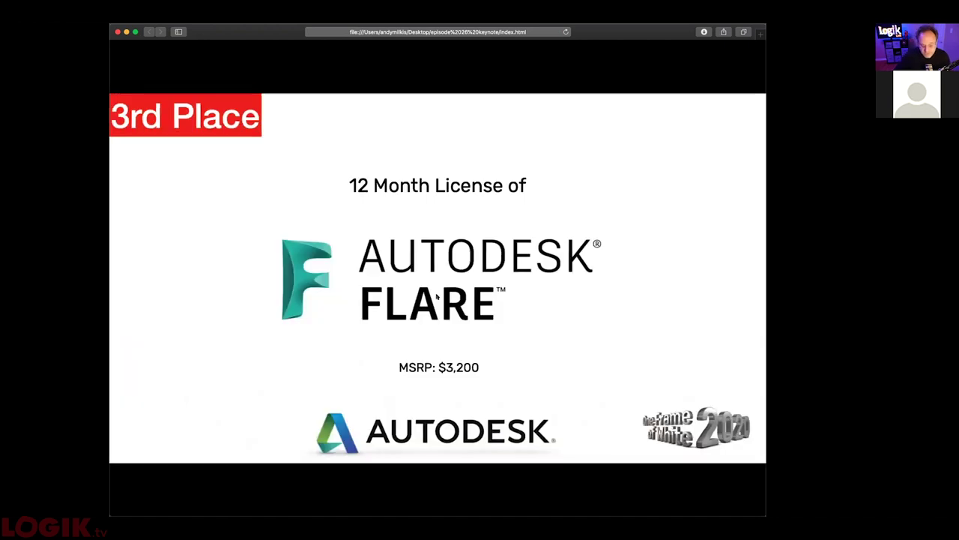
pyautogui.press('Right')
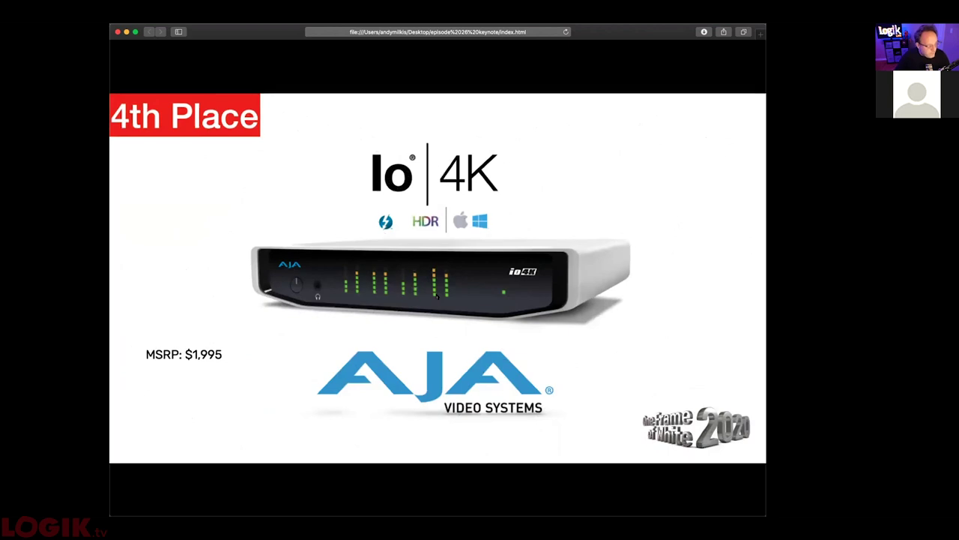
pyautogui.press('Right')
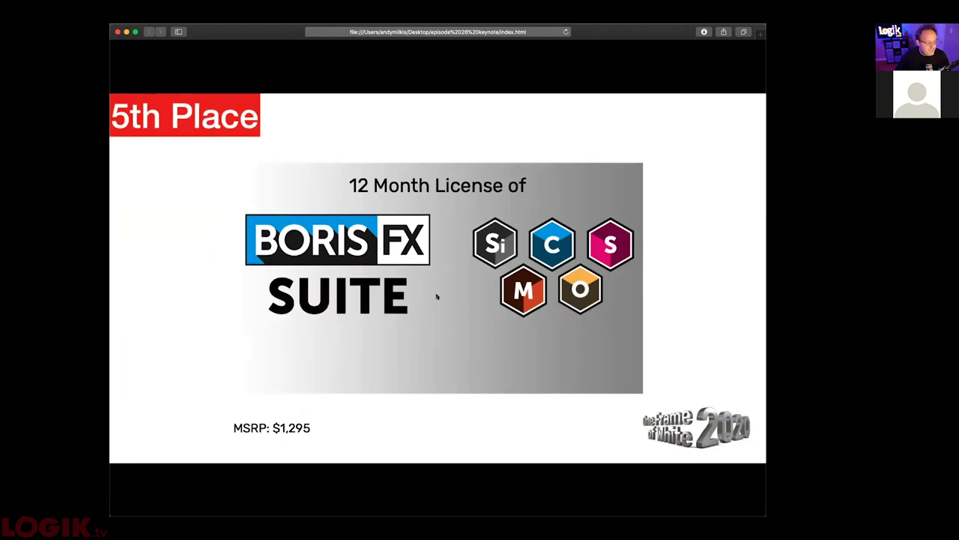
pyautogui.press('Right')
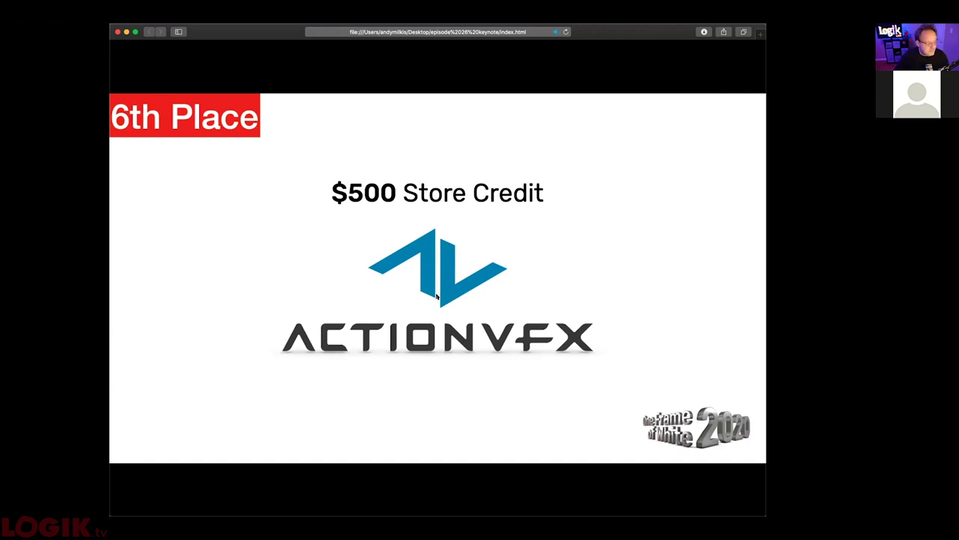
pyautogui.press('Right')
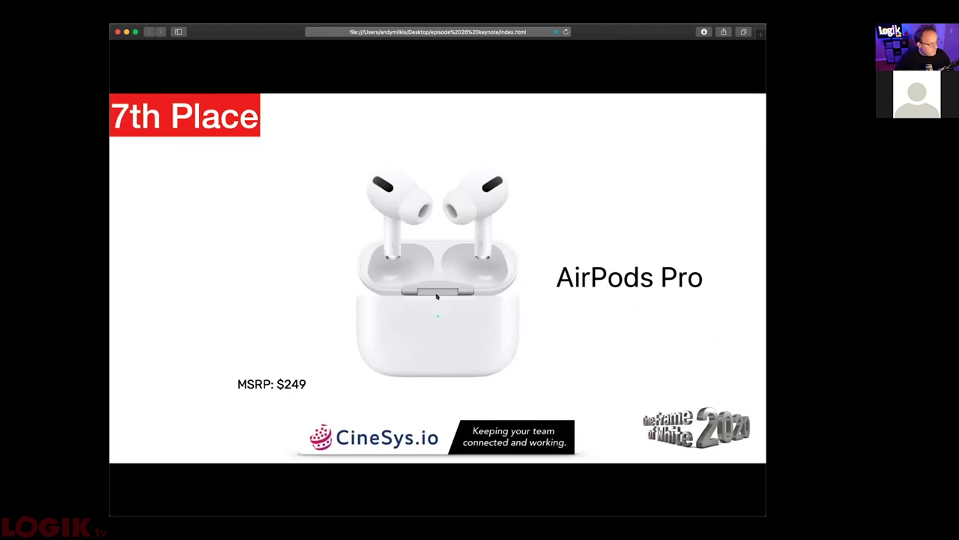
pyautogui.press('Right')
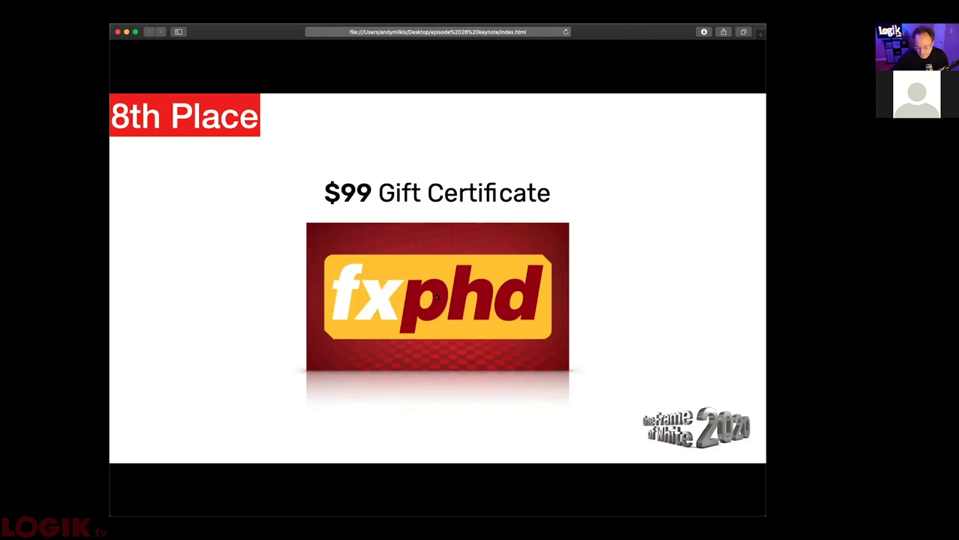
pyautogui.press('Right')
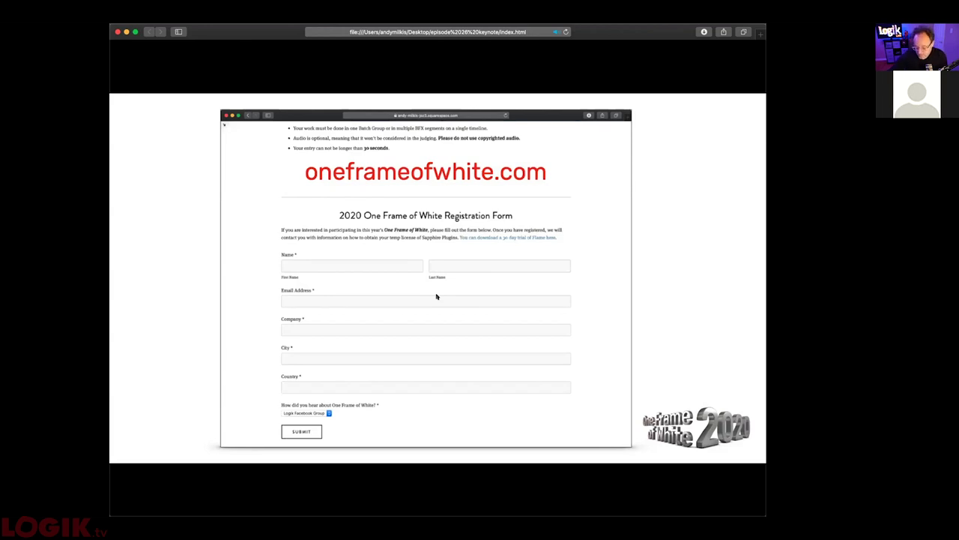
pyautogui.press('Right')
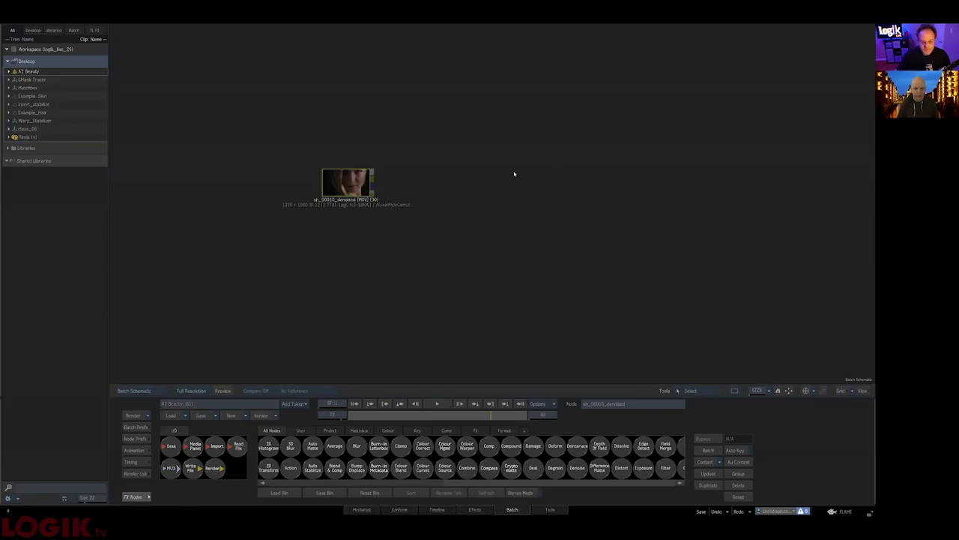
pyautogui.moveTo(480, 194); pyautogui.dragTo(432, 224)
pyautogui.moveTo(447, 285); pyautogui.dragTo(544, 244)
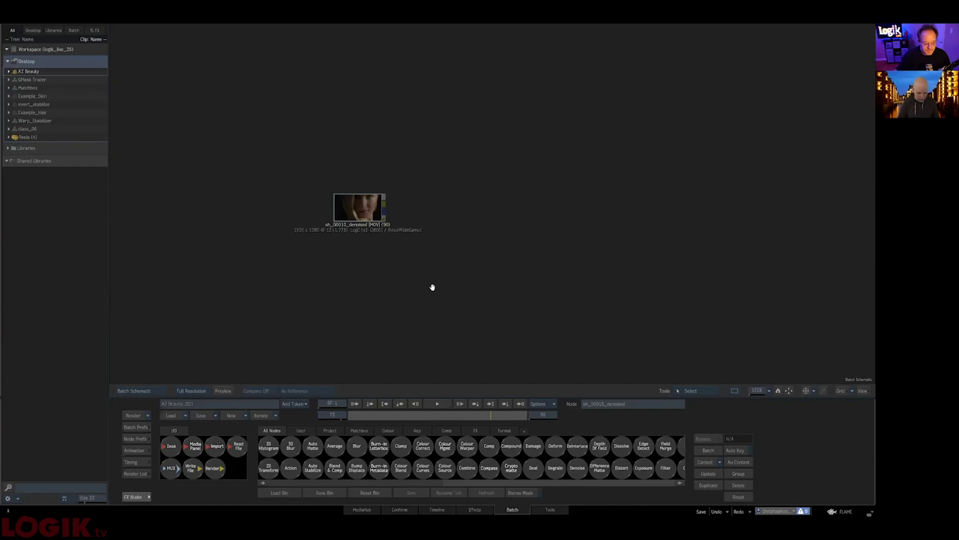
pyautogui.moveTo(431, 287); pyautogui.dragTo(408, 246)
pyautogui.moveTo(576, 239)
pyautogui.mouseDown()
pyautogui.moveTo(526, 252)
pyautogui.moveTo(529, 244)
pyautogui.mouseUp()
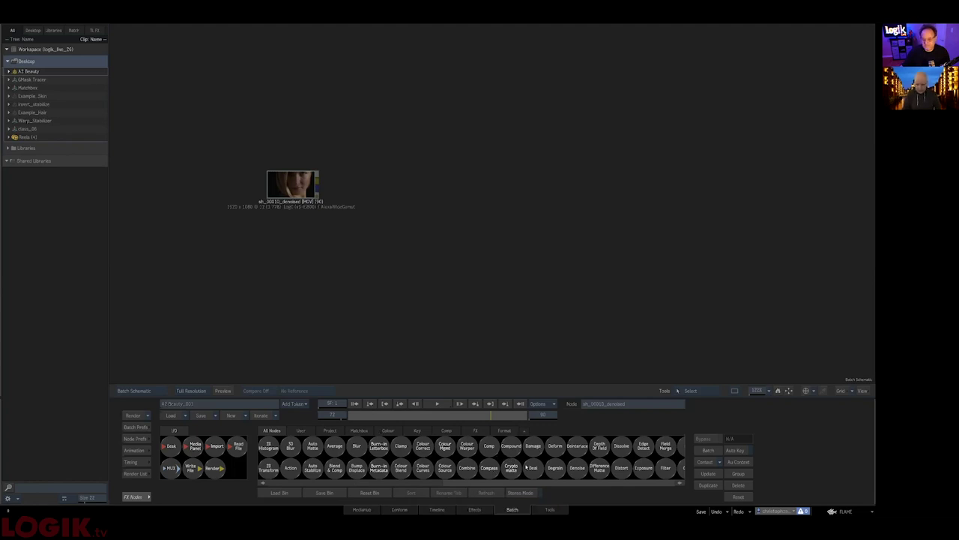
# Add a Matchbox node with the A2Beauty shader, feed it the denoised clip, and open its controls.
pyautogui.hscroll(5, 497, 485)
pyautogui.moveTo(492, 477); pyautogui.dragTo(364, 200)
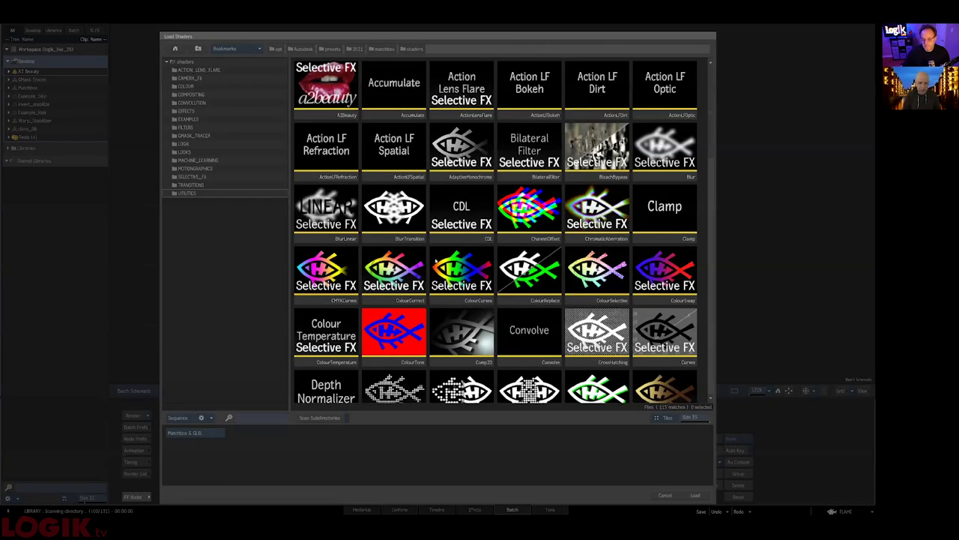
pyautogui.doubleClick(326, 84)
pyautogui.moveTo(368, 195); pyautogui.dragTo(579, 147)
pyautogui.doubleClick(428, 194)
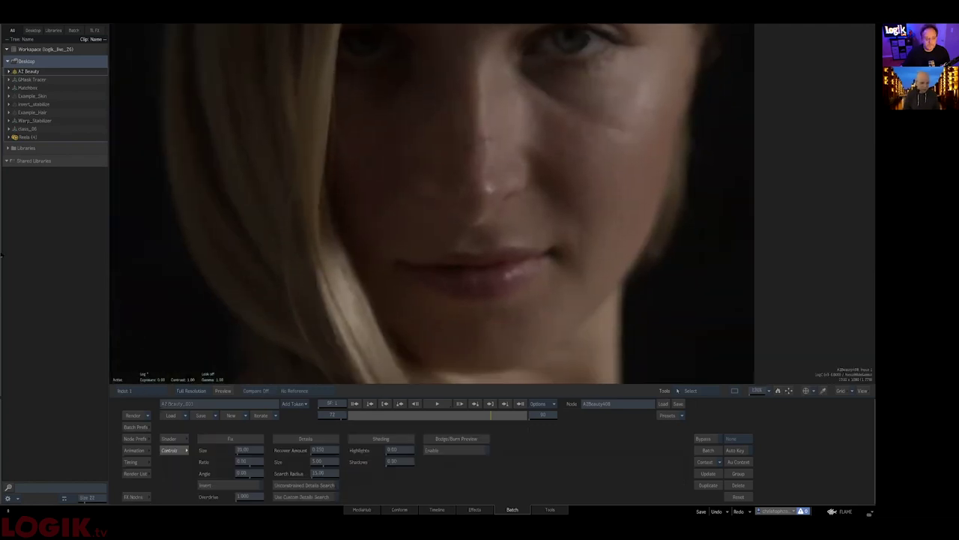
# Hide the media list to widen the viewer and display the A2Beauty node's result.
pyautogui.moveTo(1, 247)
pyautogui.moveTo(386, 224); pyautogui.dragTo(510, 191)
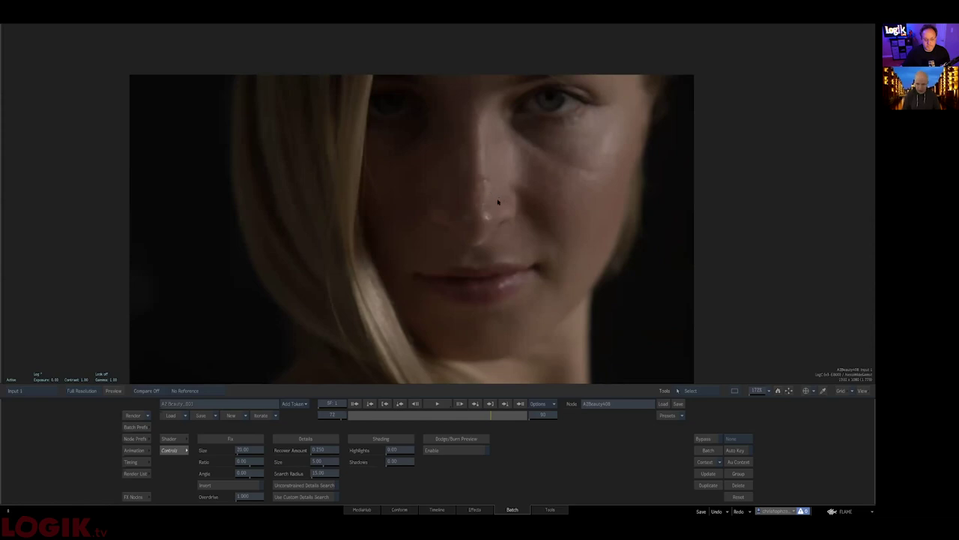
pyautogui.press('F4')
pyautogui.moveTo(484, 211); pyautogui.dragTo(450, 311)
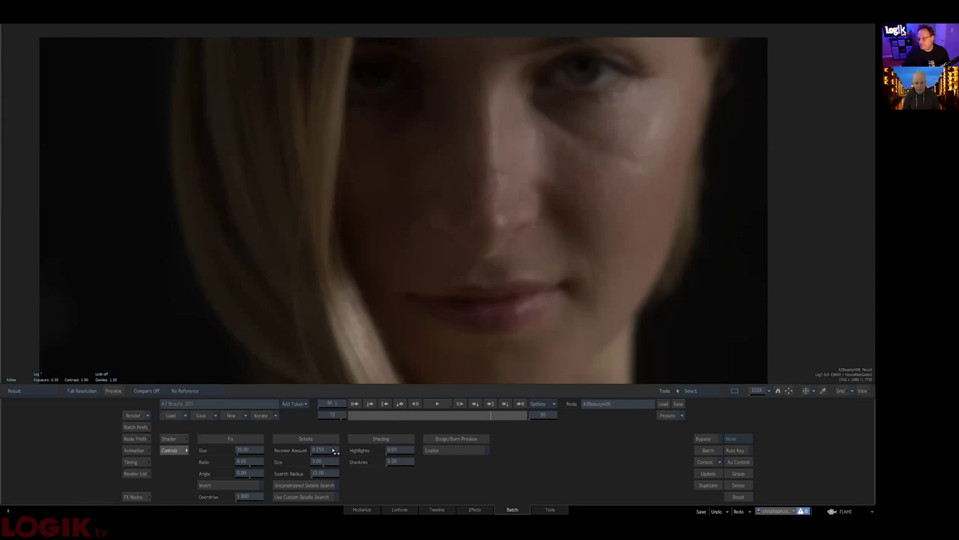
# Set the Details Recover Amount to 0.000, the Fix Size to 60.00 and the Fix Ratio to 0.70.
pyautogui.moveTo(335, 451); pyautogui.dragTo(239, 470)
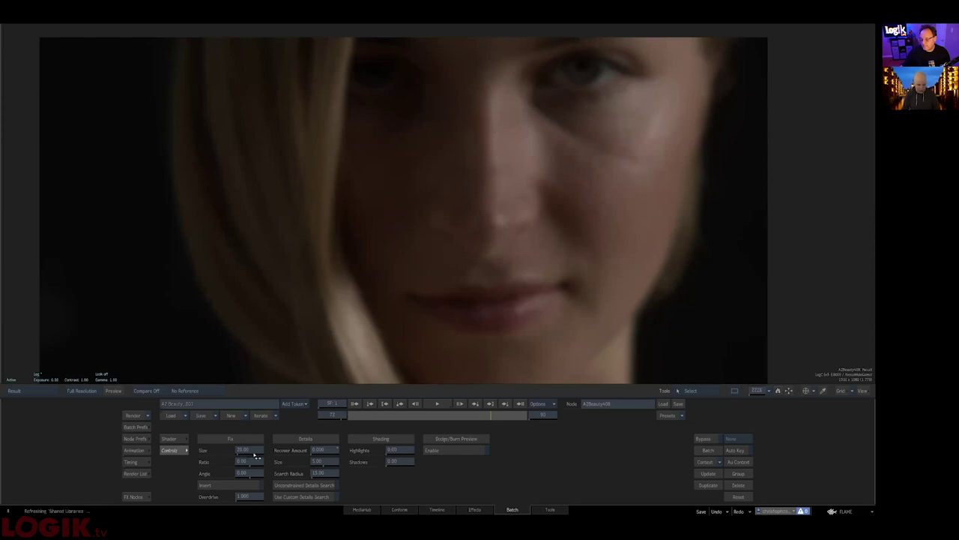
pyautogui.moveTo(257, 447); pyautogui.dragTo(247, 465)
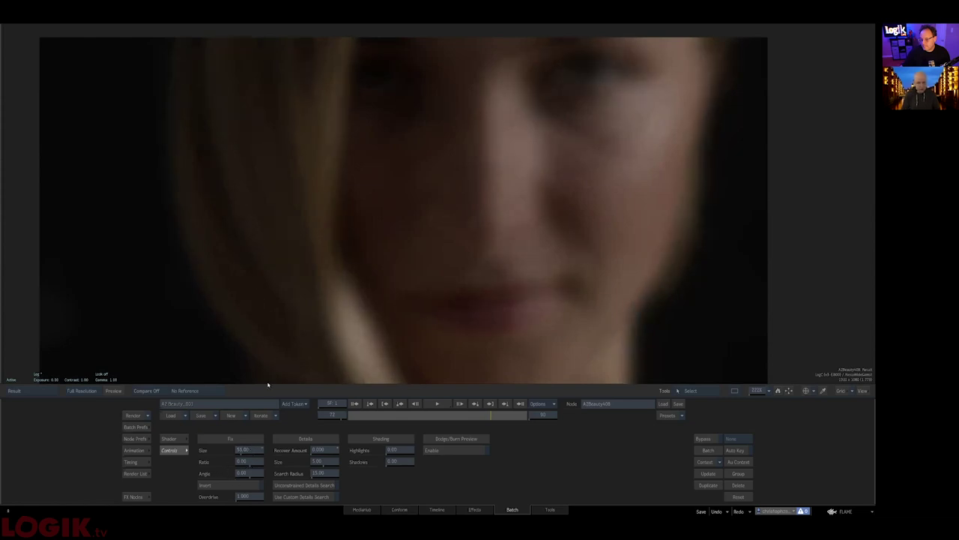
pyautogui.moveTo(249, 447)
pyautogui.mouseDown()
pyautogui.moveTo(263, 460)
pyautogui.moveTo(247, 463)
pyautogui.mouseUp()
pyautogui.moveTo(252, 463); pyautogui.dragTo(241, 466)
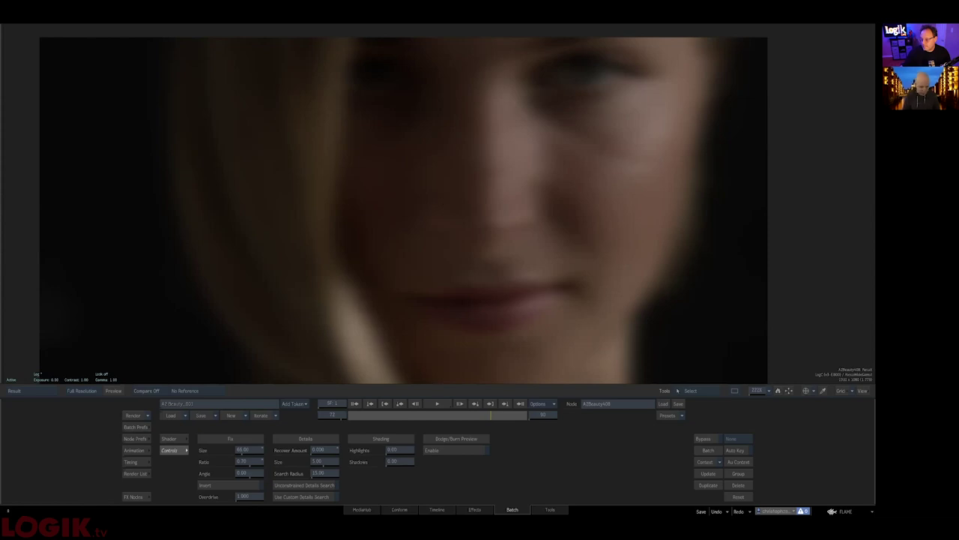
# Set the Fix Angle to 90.00, comparing the blurred result with the source image.
pyautogui.moveTo(246, 475); pyautogui.dragTo(253, 476)
pyautogui.moveTo(409, 273); pyautogui.dragTo(472, 108)
pyautogui.press('F1')
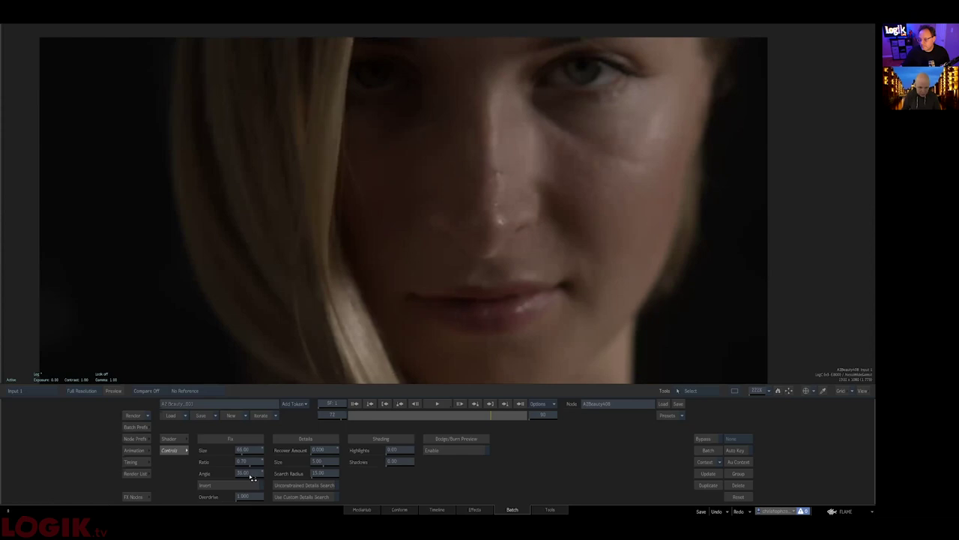
pyautogui.moveTo(252, 475); pyautogui.dragTo(255, 479)
pyautogui.press('F4')
pyautogui.press('F1')
pyautogui.press('F4')
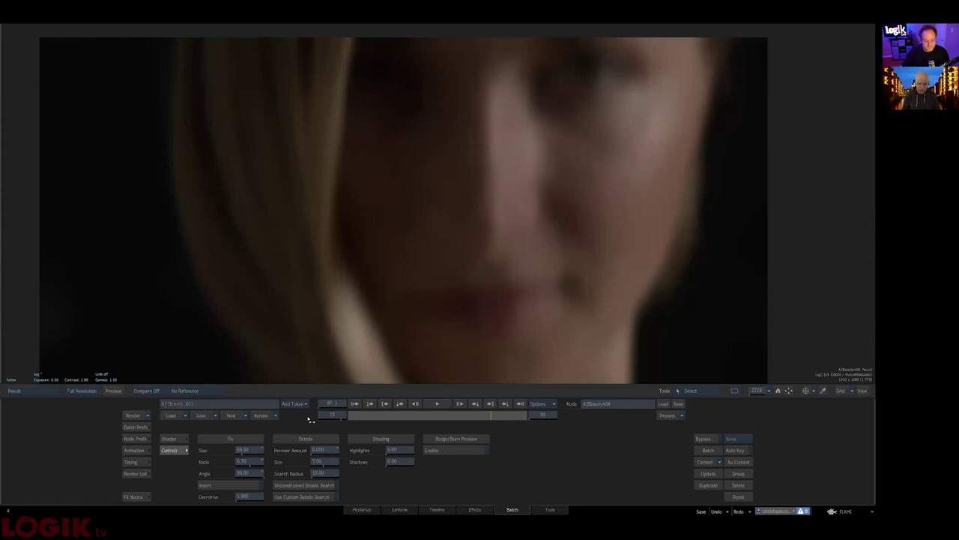
# Set the Details Recover Amount to 0.075 with a smaller Search Radius, comparing the result with the source image.
pyautogui.moveTo(321, 451); pyautogui.dragTo(327, 453)
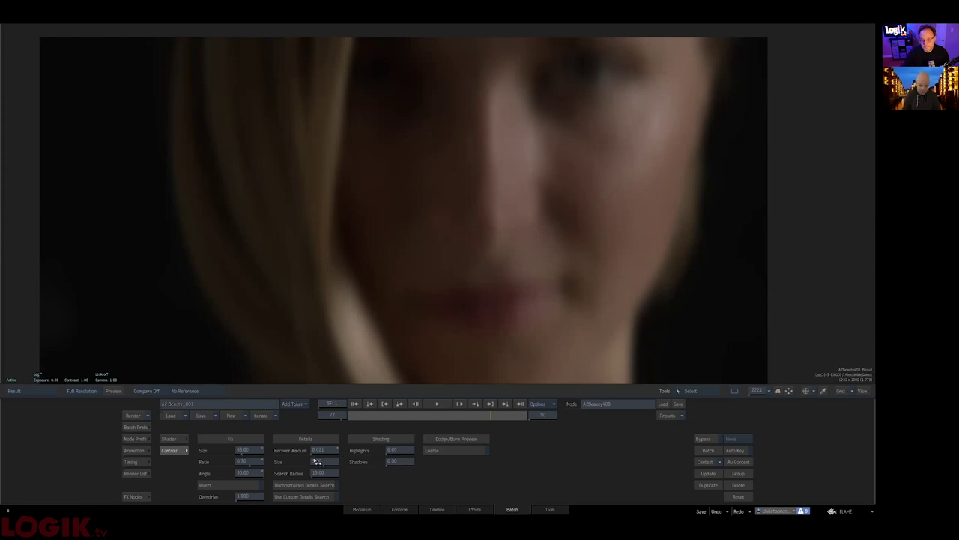
pyautogui.moveTo(318, 452); pyautogui.dragTo(327, 460)
pyautogui.moveTo(328, 462); pyautogui.dragTo(326, 463)
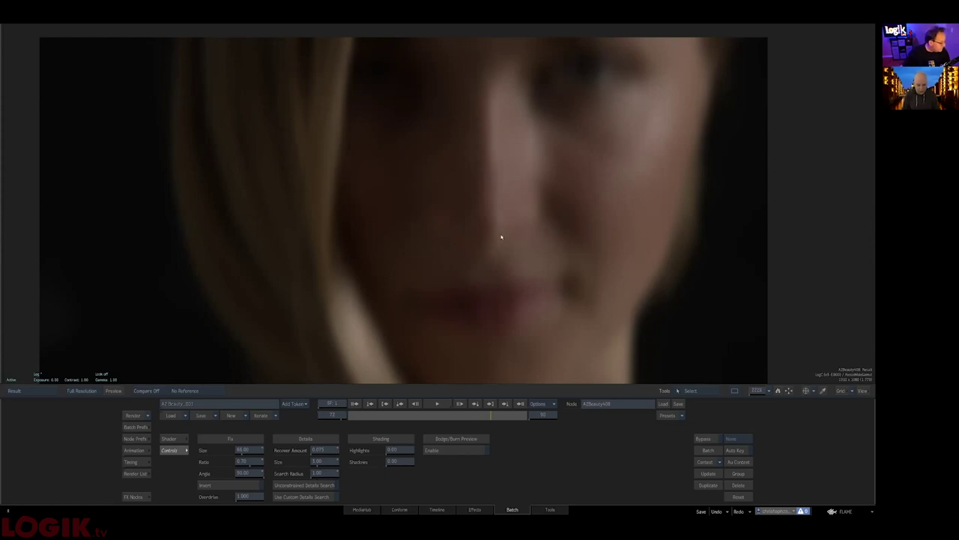
pyautogui.moveTo(326, 478); pyautogui.dragTo(331, 481)
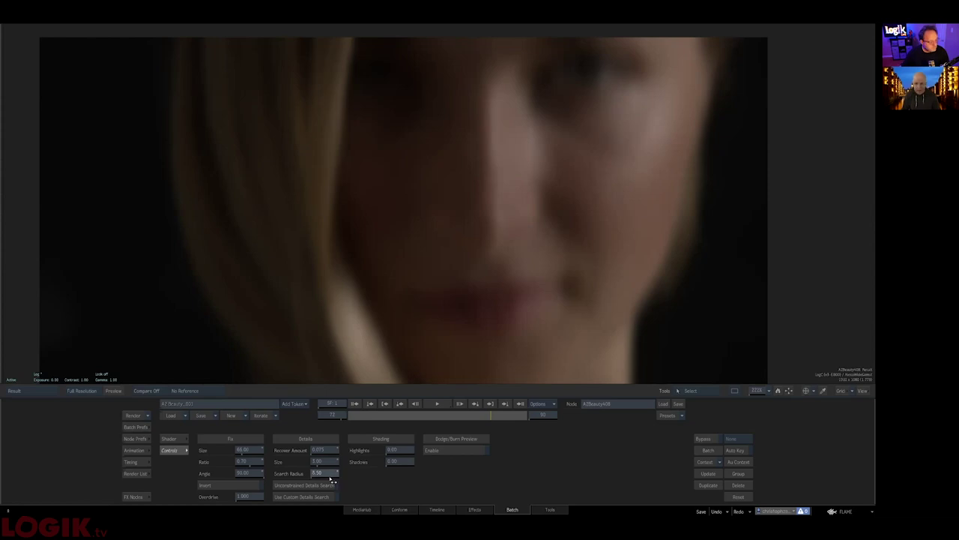
pyautogui.hotkey('ctrl', 'z')
pyautogui.press('F1')
pyautogui.press('F4')
pyautogui.press('F1')
pyautogui.press('F4')
pyautogui.press('F1')
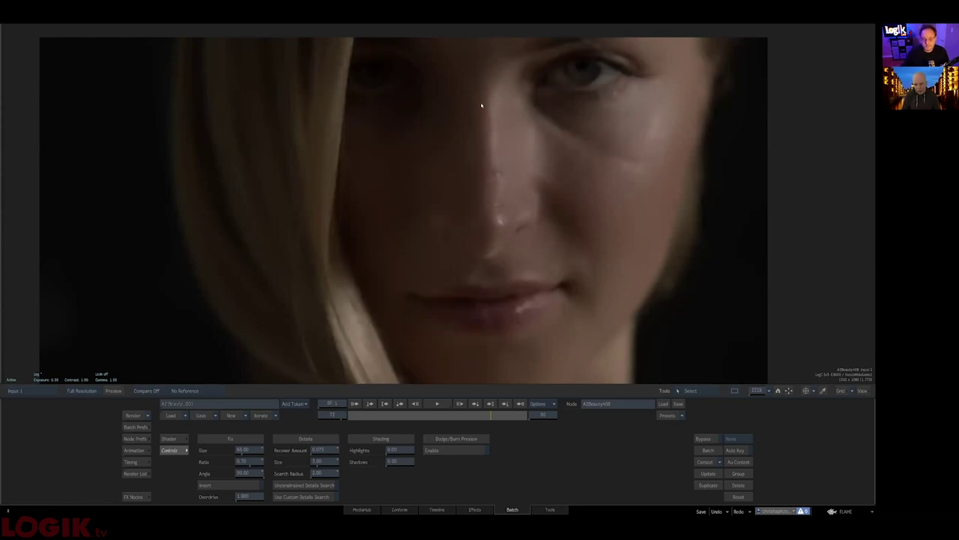
# Compare the blurred A2Beauty result with the source image close up around the nose and eyes.
pyautogui.press('F4')
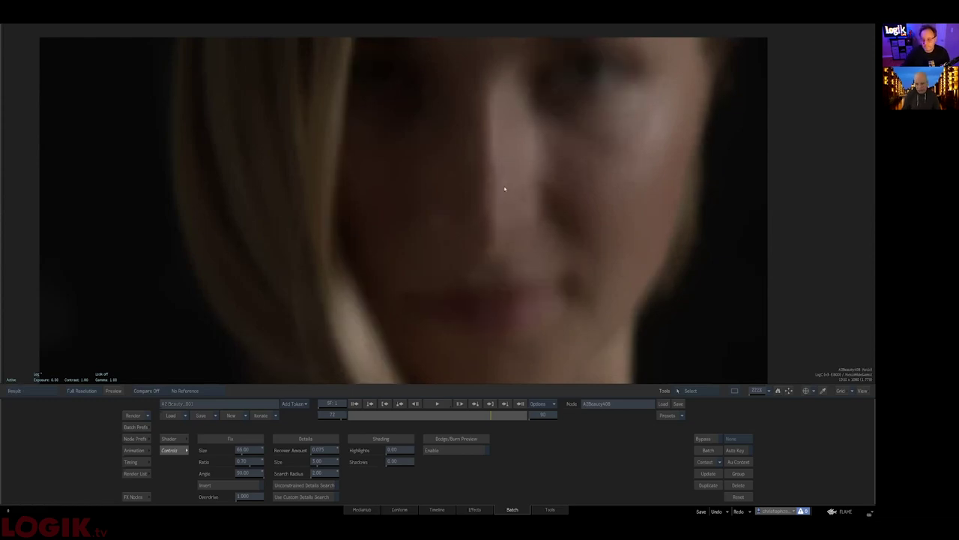
pyautogui.press('F4')
pyautogui.press('F4')
pyautogui.press('F1')
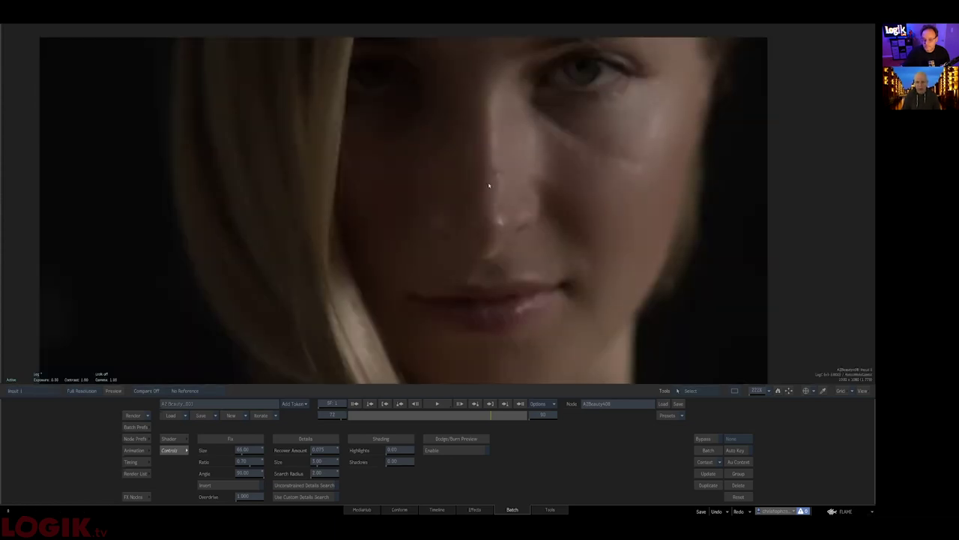
pyautogui.scroll(3, 484, 213)
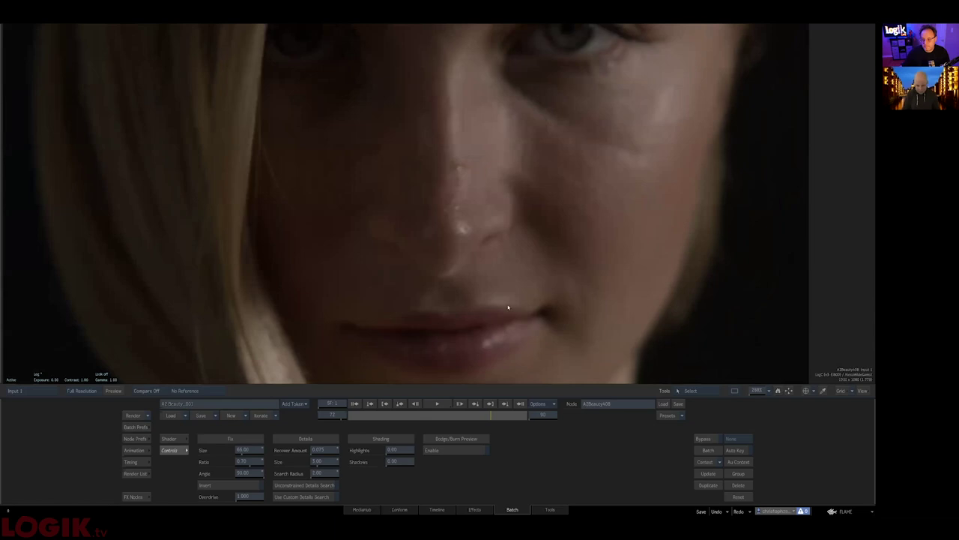
pyautogui.moveTo(516, 155); pyautogui.dragTo(522, 195)
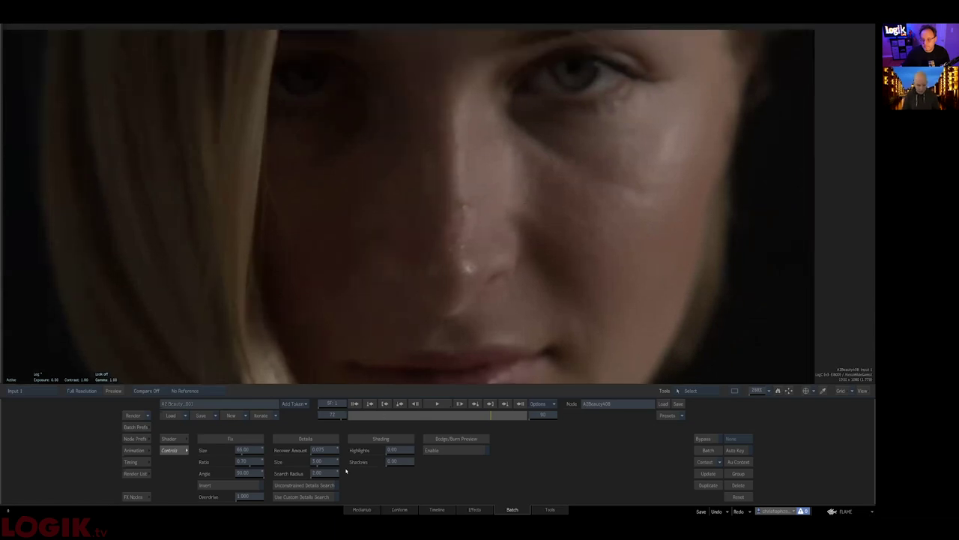
pyautogui.press('F4')
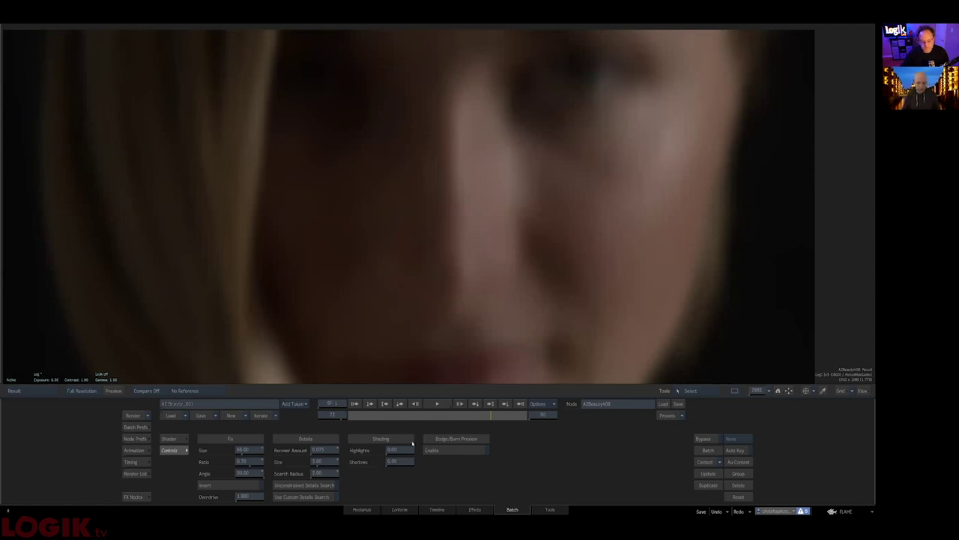
# Try raising the Shading Highlights and Shadows to 1.00 while watching the highlights on the nose.
pyautogui.moveTo(392, 451); pyautogui.dragTo(402, 450)
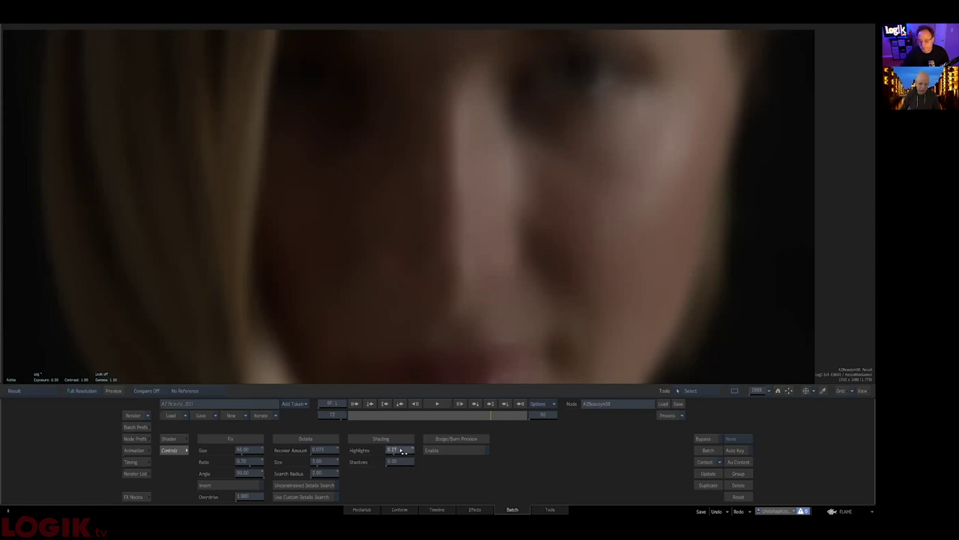
pyautogui.moveTo(472, 222); pyautogui.dragTo(488, 202)
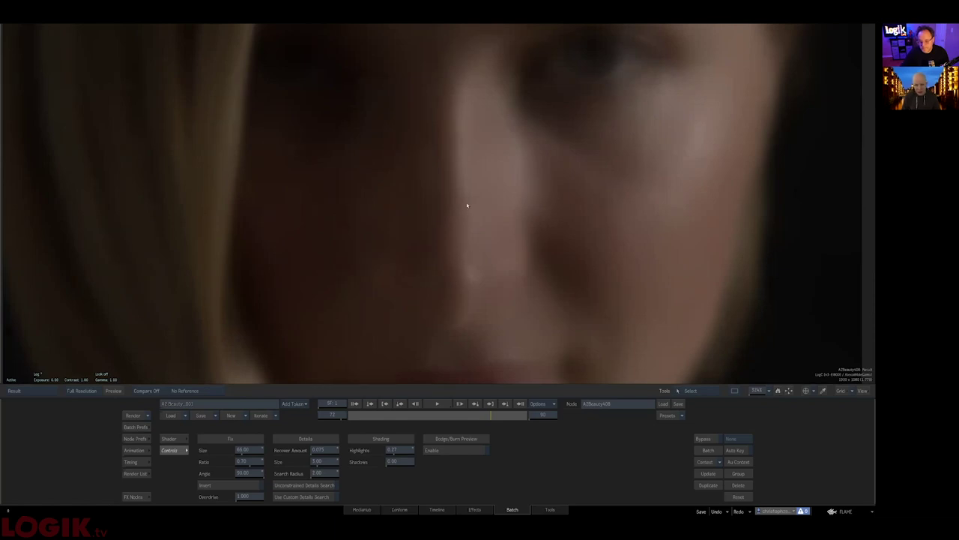
pyautogui.moveTo(398, 455); pyautogui.dragTo(416, 469)
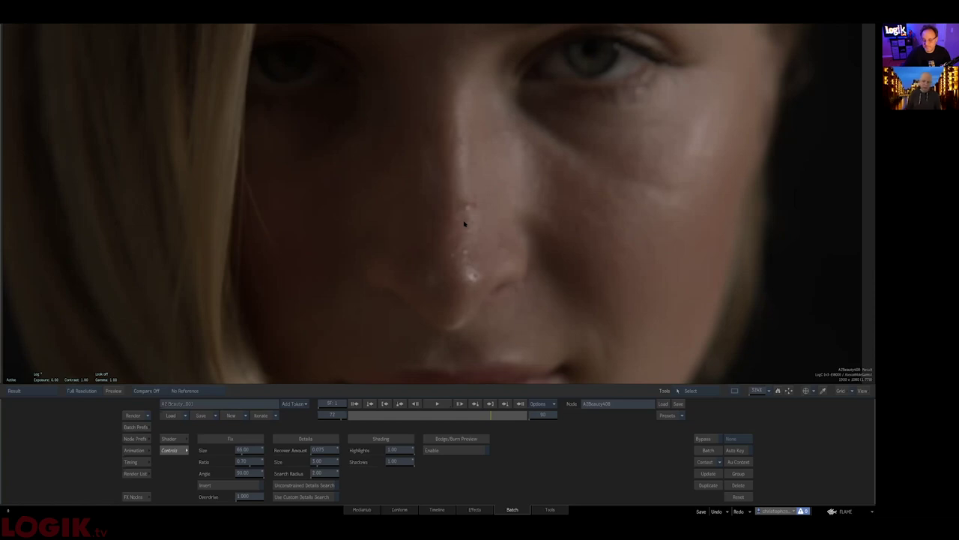
# Set the Shading Highlights to 0.10 and Shadows to 0.03, and enable the Dodge/Burn Preview.
pyautogui.moveTo(406, 454); pyautogui.dragTo(388, 460)
pyautogui.moveTo(401, 464)
pyautogui.mouseDown()
pyautogui.moveTo(381, 472)
pyautogui.moveTo(398, 455)
pyautogui.mouseUp()
pyautogui.press('F1')
pyautogui.press('F4')
pyautogui.press('F1')
pyautogui.press('F4')
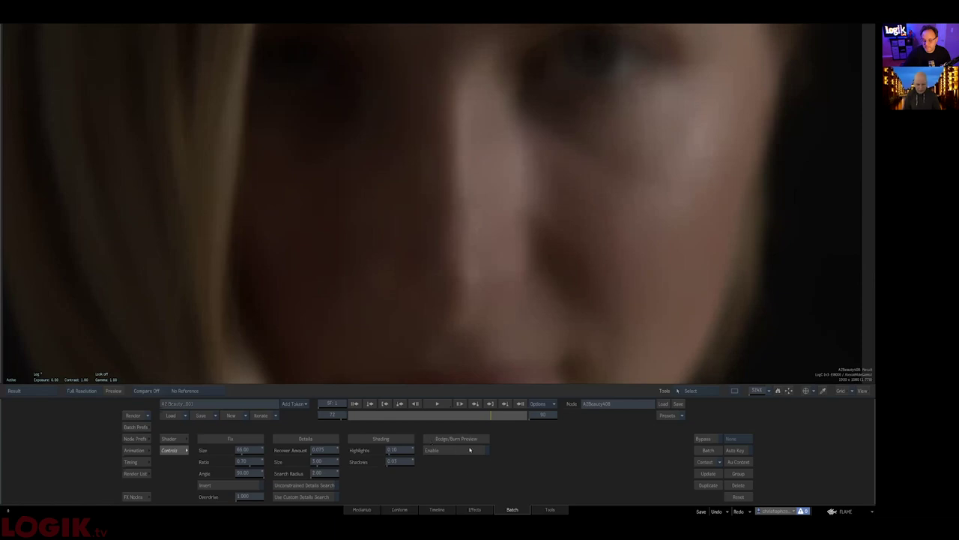
pyautogui.click(464, 451)
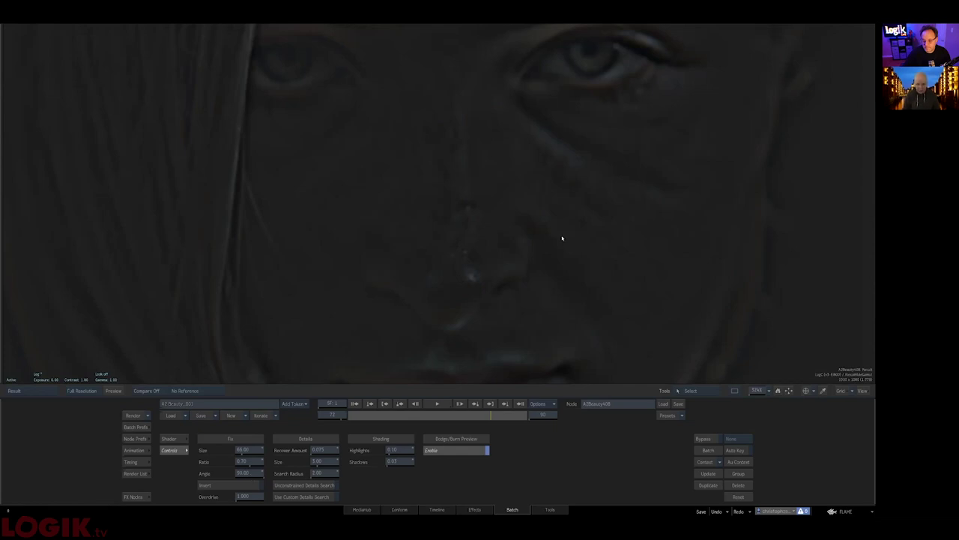
# Duplicate the A2Beauty node in the batch schematic and place the copy above the prepared matte branches.
pyautogui.press('Escape')
pyautogui.moveTo(750, 291); pyautogui.dragTo(334, 324)
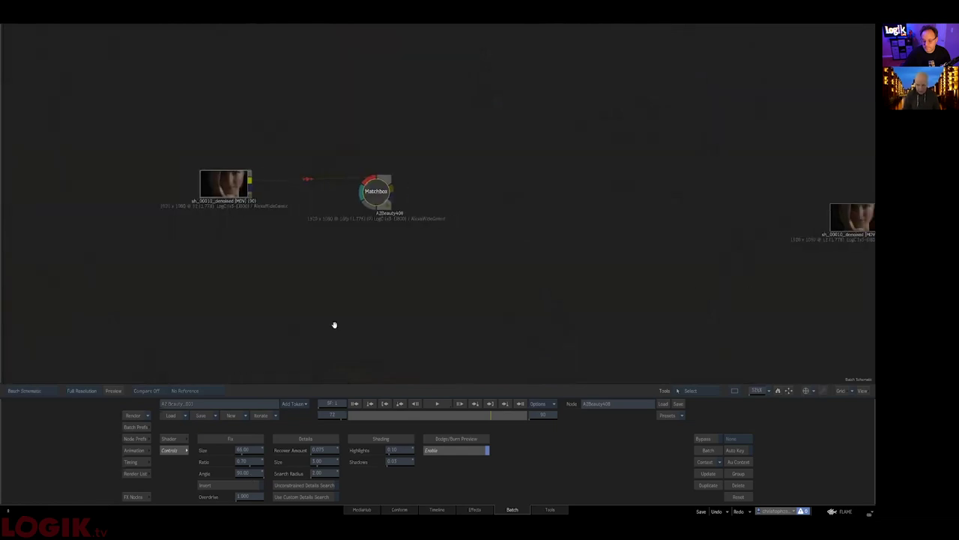
pyautogui.moveTo(457, 235); pyautogui.dragTo(323, 122)
pyautogui.moveTo(452, 274); pyautogui.dragTo(315, 255)
pyautogui.moveTo(511, 344); pyautogui.dragTo(523, 324)
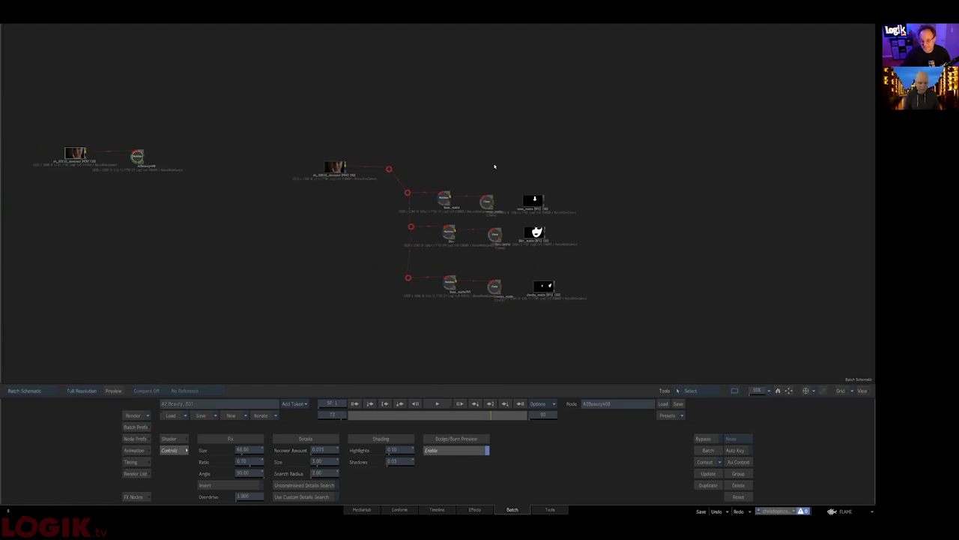
pyautogui.moveTo(512, 156); pyautogui.dragTo(531, 160)
pyautogui.moveTo(542, 237); pyautogui.dragTo(516, 237)
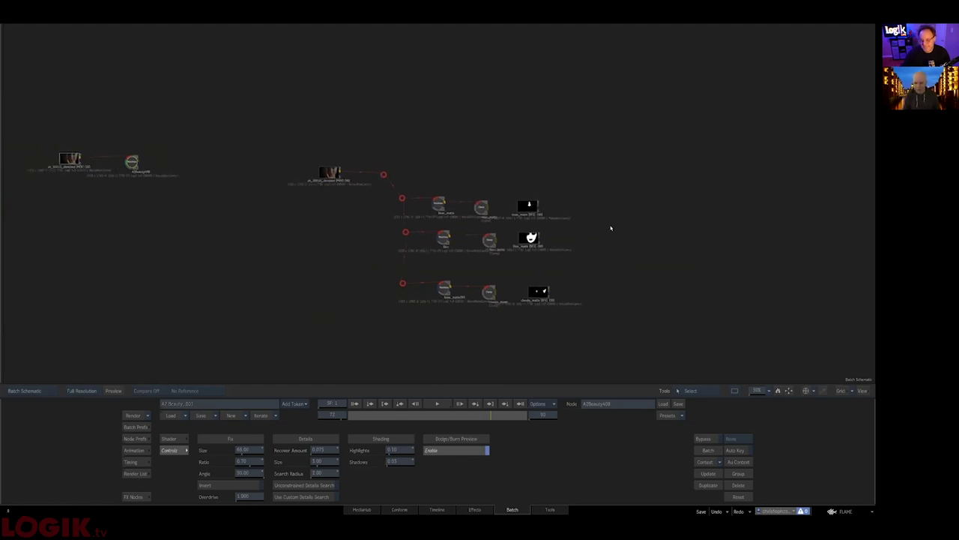
pyautogui.moveTo(127, 166); pyautogui.dragTo(164, 148)
pyautogui.moveTo(209, 109); pyautogui.dragTo(463, 147)
pyautogui.scroll(5, 491, 124)
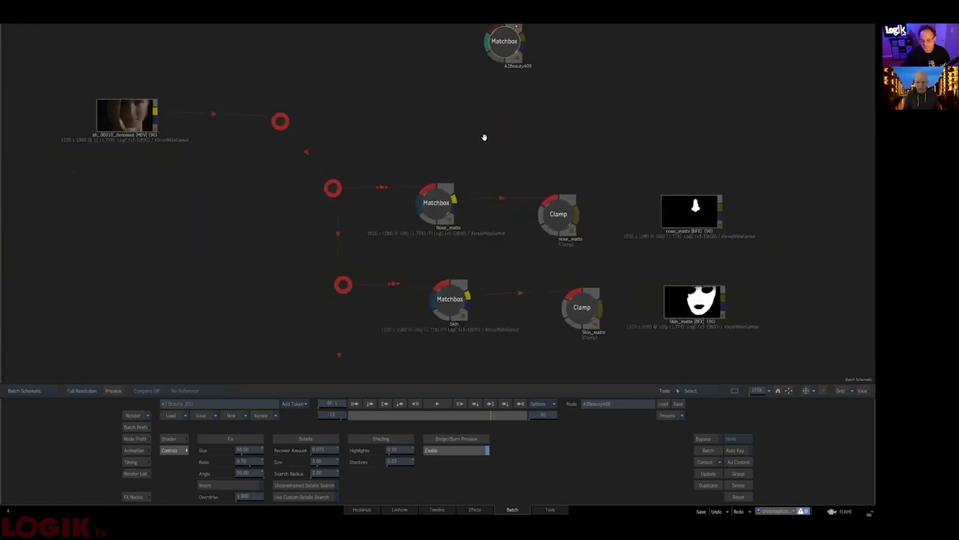
# Connect the denoised source clip to the copied A2Beauty node's front input and nose_matte to its matte input.
pyautogui.scroll(-3, 484, 137)
pyautogui.moveTo(493, 135); pyautogui.dragTo(513, 160)
pyautogui.moveTo(329, 173); pyautogui.dragTo(327, 174)
pyautogui.moveTo(513, 155); pyautogui.dragTo(678, 187)
# Turn off the copied node's Dodge/Burn Preview and compare the retouched nose with the source image.
pyautogui.press('F4')
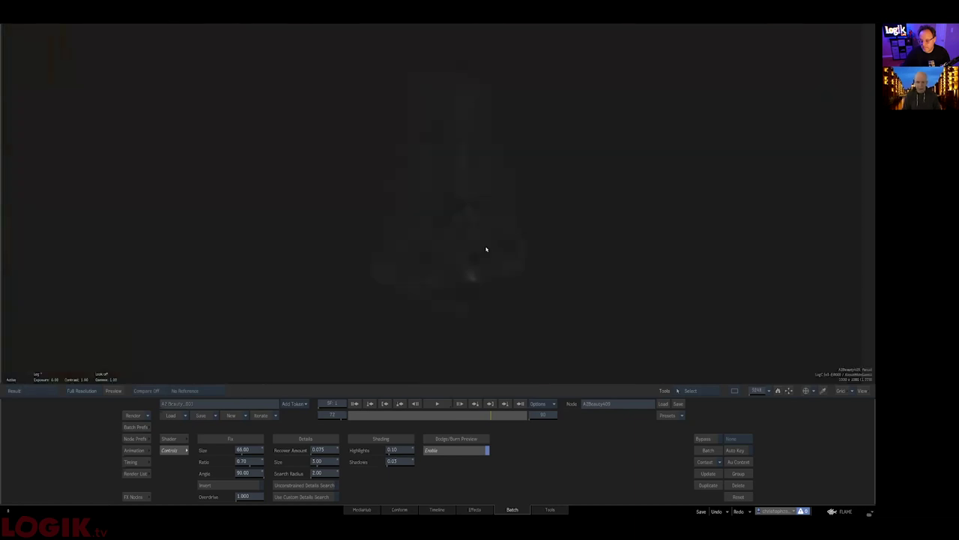
pyautogui.press('F1')
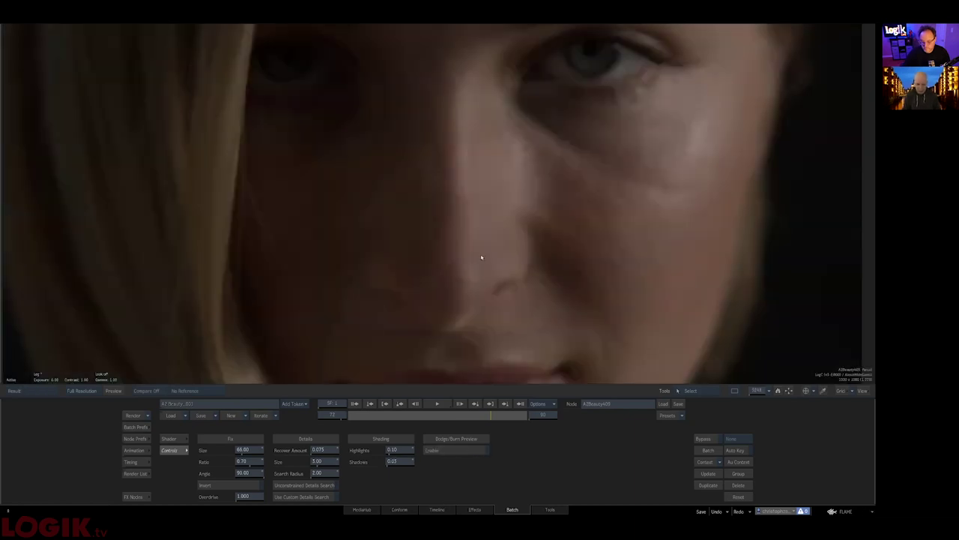
pyautogui.press('F4')
pyautogui.press('F1')
pyautogui.press('F4')
pyautogui.press('F1')
pyautogui.press('F4')
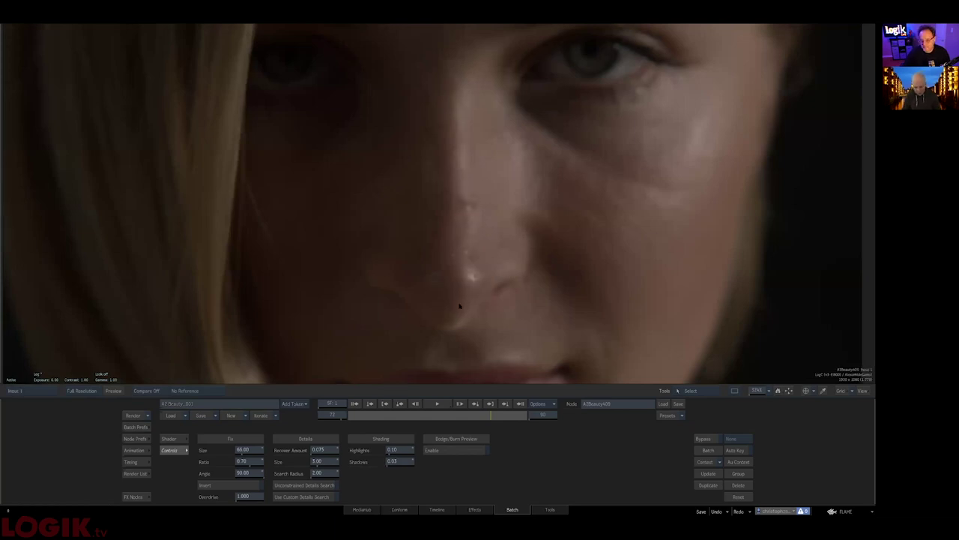
pyautogui.moveTo(472, 307); pyautogui.dragTo(446, 235)
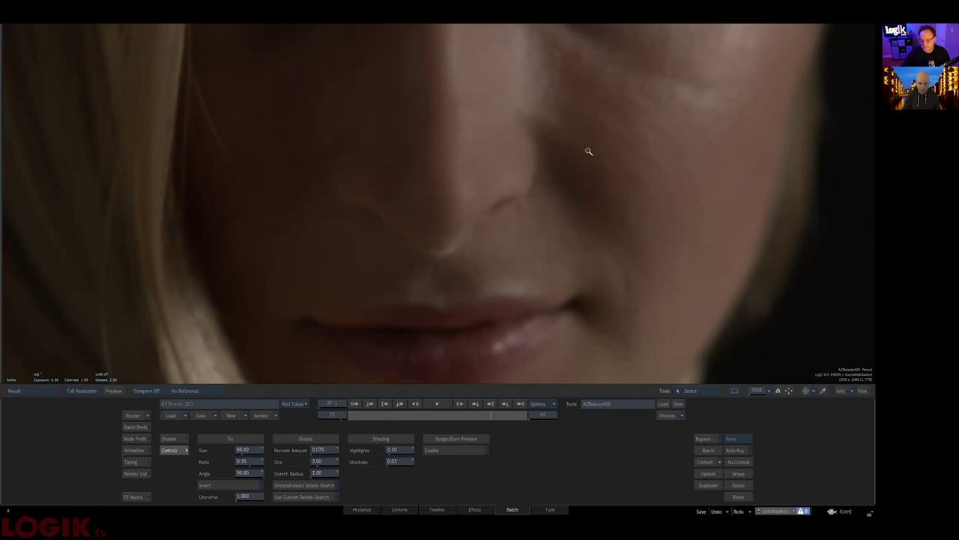
pyautogui.moveTo(589, 150); pyautogui.dragTo(537, 233)
pyautogui.moveTo(553, 292); pyautogui.dragTo(549, 360)
pyautogui.scroll(-5, 573, 213)
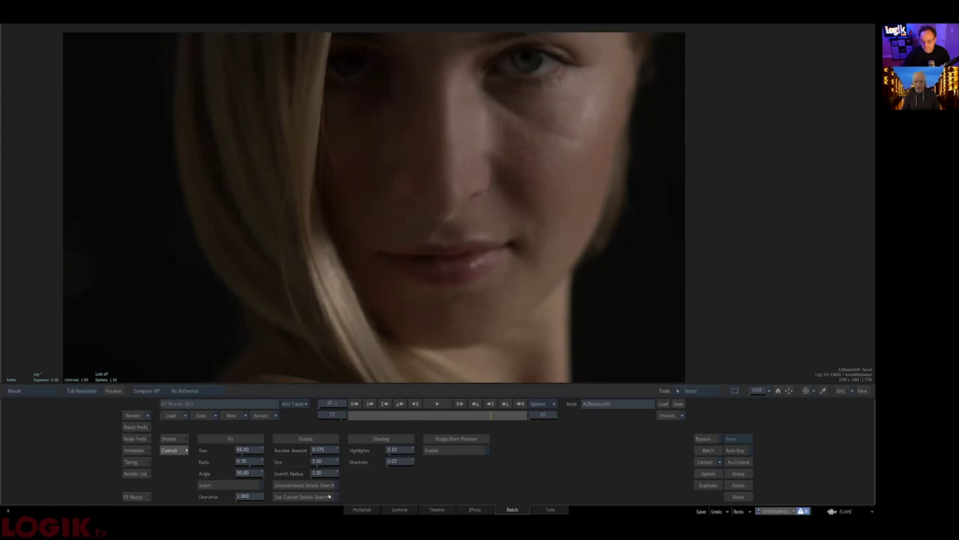
pyautogui.scroll(1, 413, 192)
pyautogui.scroll(1, 442, 197)
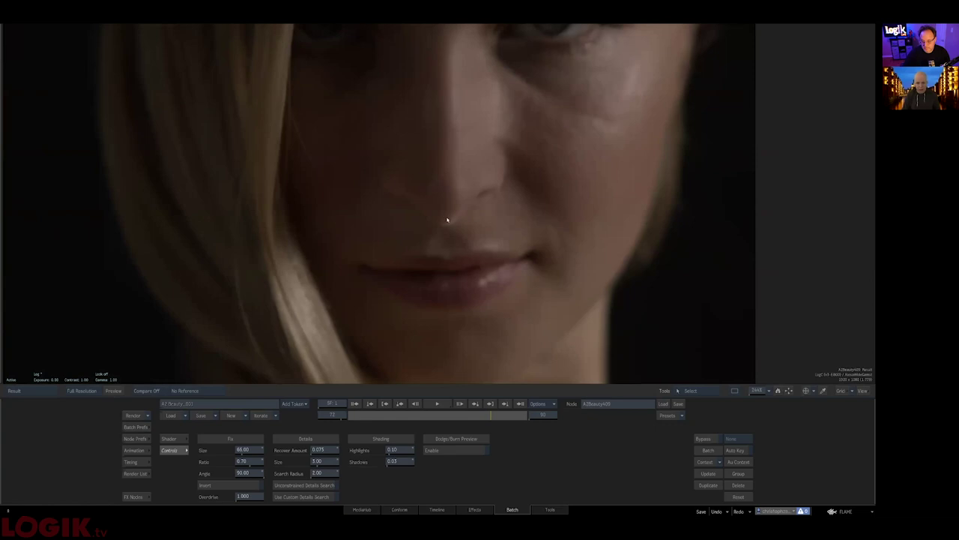
# Connect the Skin_matte clip in the schematic to the copied A2Beauty node as its custom details search input.
pyautogui.press('Escape')
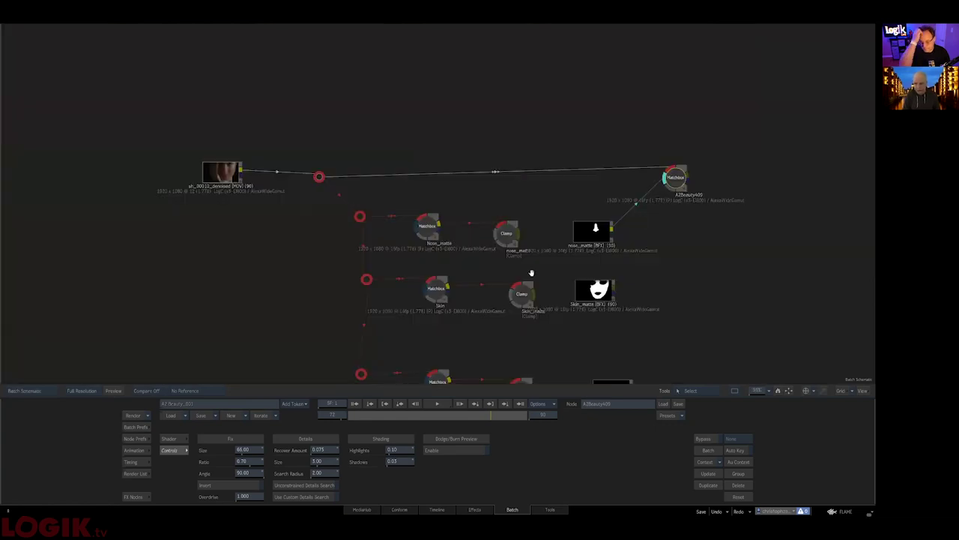
pyautogui.moveTo(658, 221); pyautogui.dragTo(418, 214)
pyautogui.moveTo(435, 170); pyautogui.dragTo(441, 166)
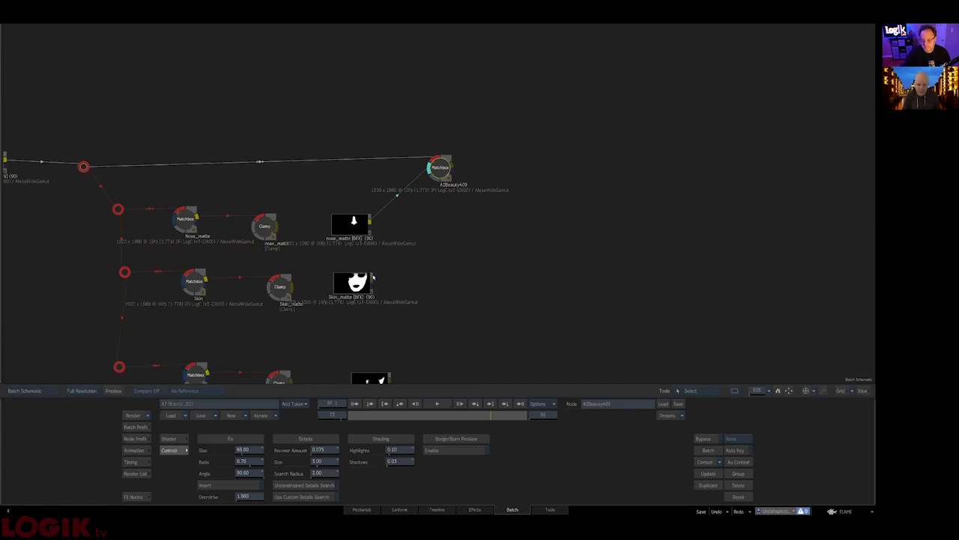
pyautogui.moveTo(372, 281); pyautogui.dragTo(359, 292)
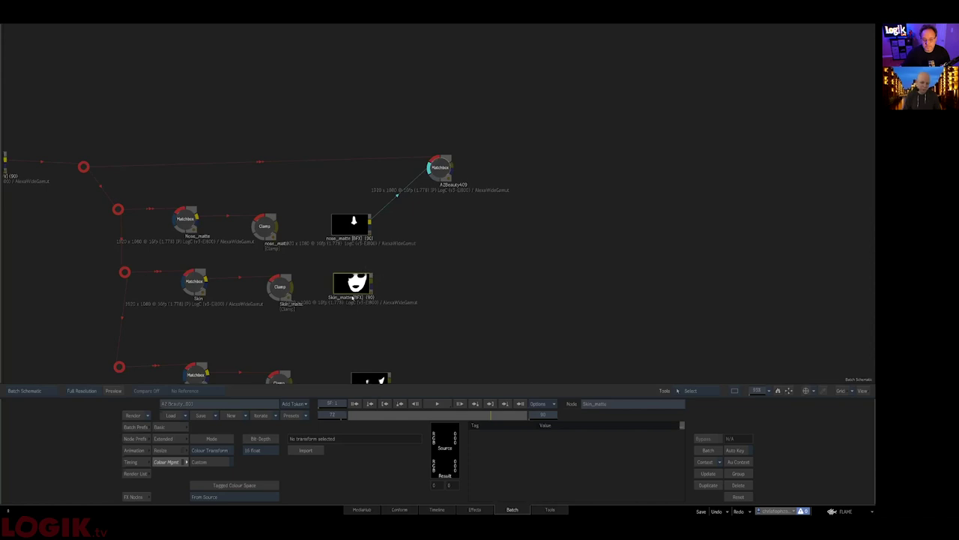
pyautogui.moveTo(370, 282); pyautogui.dragTo(439, 167)
# Enable Use Custom Details Search on the copied A2Beauty node, toggling it to compare the nose edges close up.
pyautogui.doubleClick(439, 166)
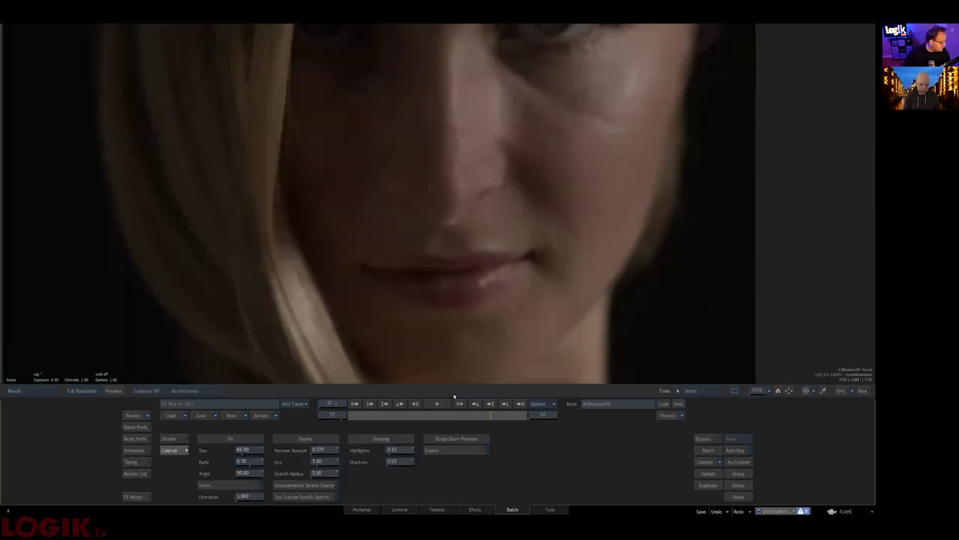
pyautogui.click(319, 498)
pyautogui.click(311, 496)
pyautogui.moveTo(404, 220); pyautogui.dragTo(510, 94)
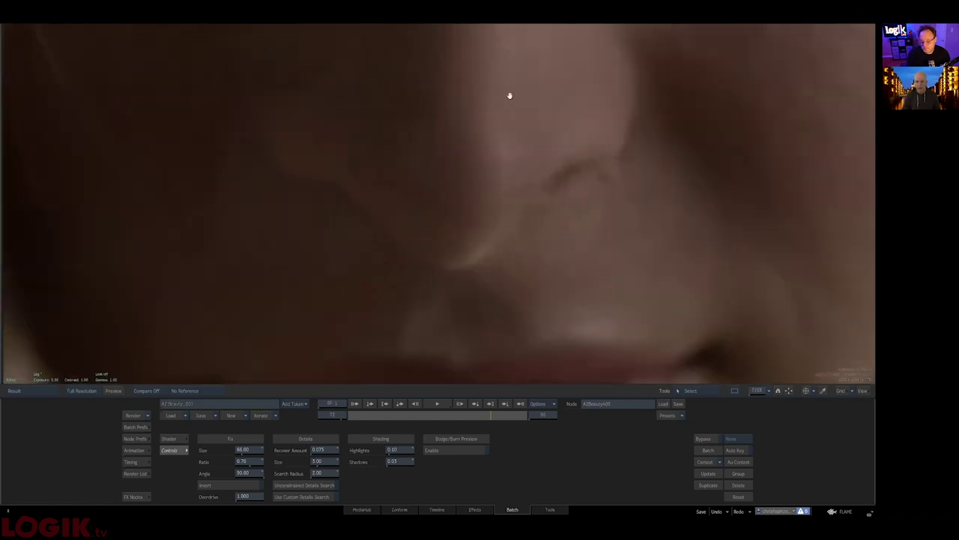
pyautogui.click(318, 497)
pyautogui.click(317, 497)
pyautogui.click(317, 497)
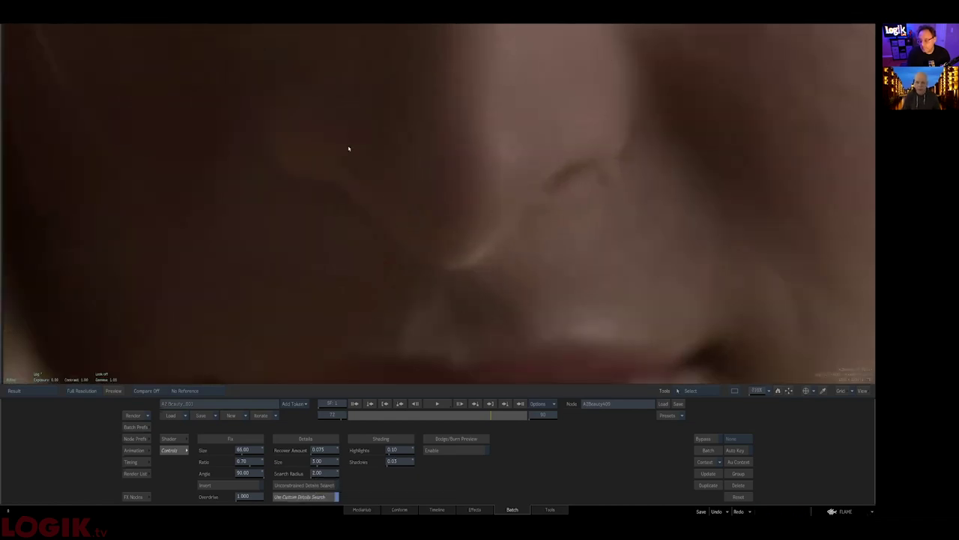
pyautogui.scroll(-4, 439, 204)
pyautogui.scroll(-4, 492, 290)
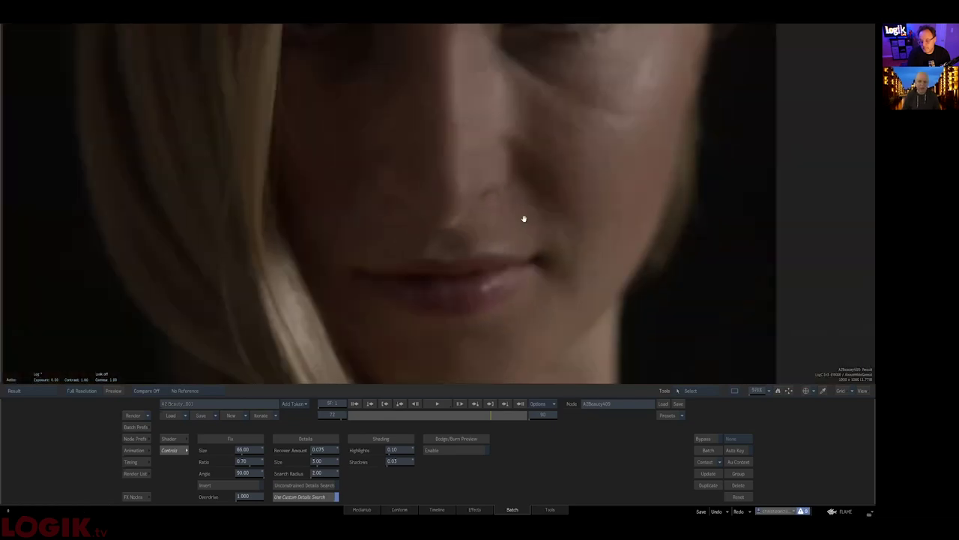
pyautogui.scroll(3, 514, 313)
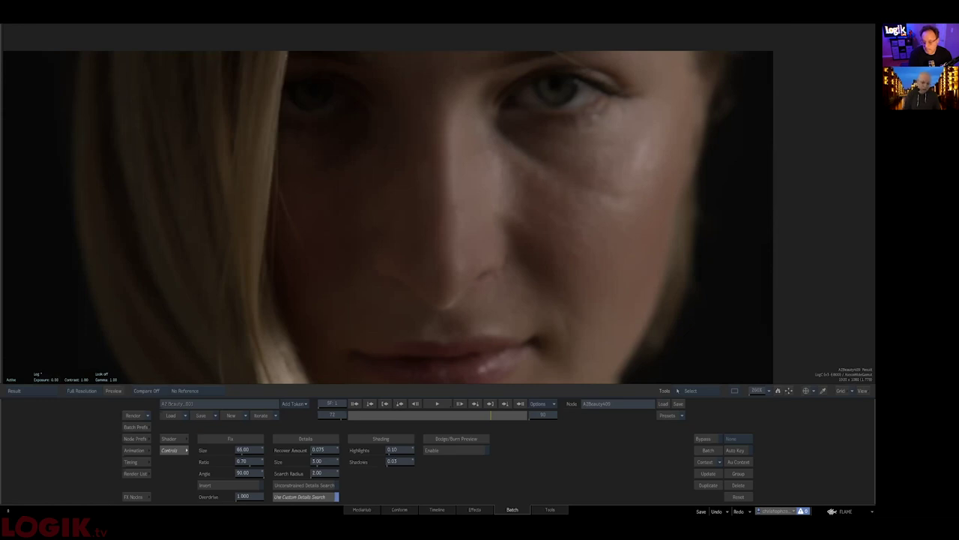
# Return to the schematic and tidy the positions of the nose_matte clip and the copied A2Beauty node.
pyautogui.press('Escape')
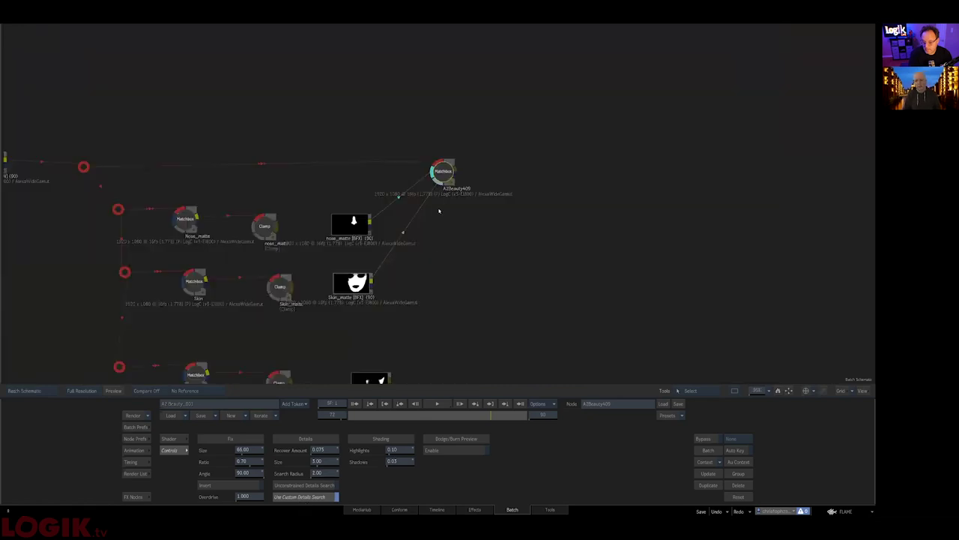
pyautogui.moveTo(497, 277); pyautogui.dragTo(610, 255)
pyautogui.moveTo(467, 304); pyautogui.dragTo(557, 293)
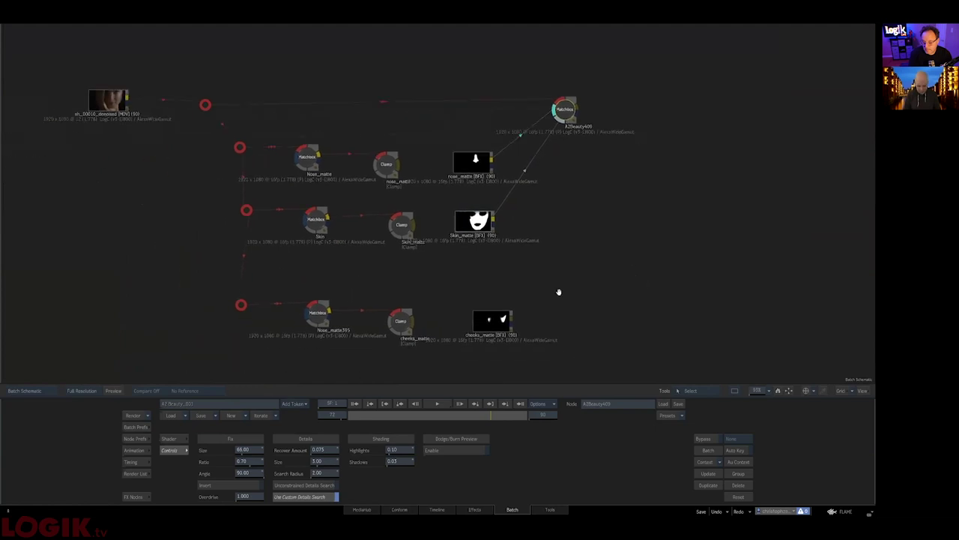
pyautogui.moveTo(598, 260); pyautogui.dragTo(559, 284)
pyautogui.moveTo(530, 124); pyautogui.dragTo(528, 123)
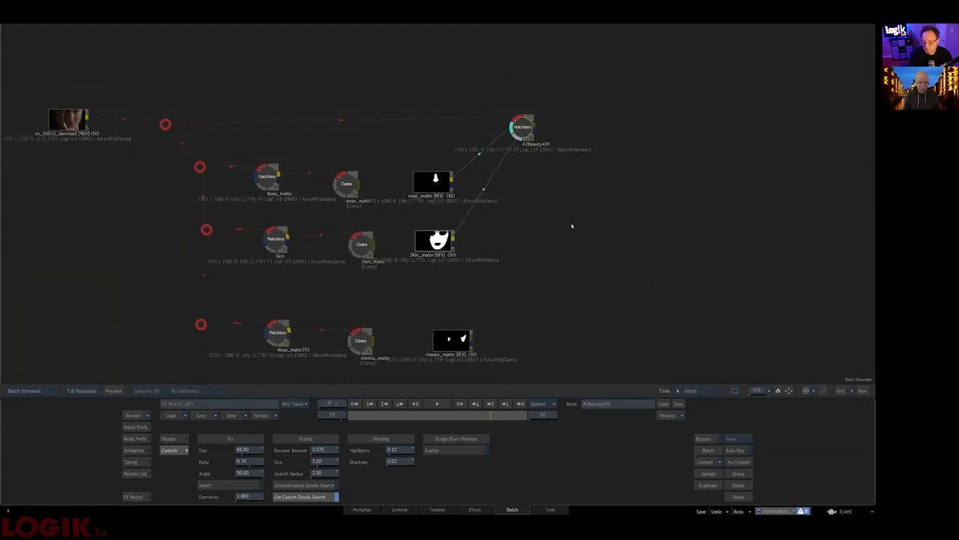
pyautogui.moveTo(435, 180); pyautogui.dragTo(438, 173)
pyautogui.moveTo(520, 126); pyautogui.dragTo(521, 133)
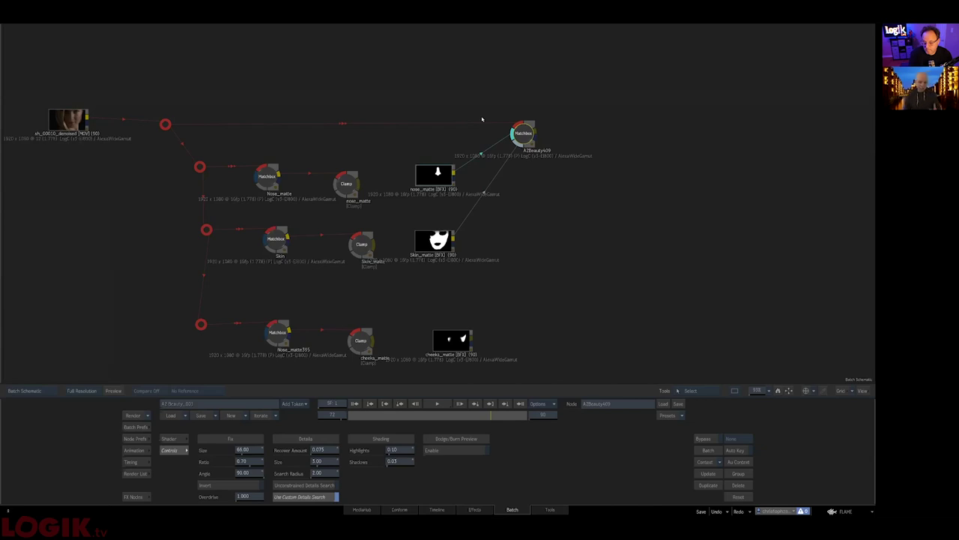
# Add a Matchbox node with the A2Beauty shader after the nose A2Beauty node, and wire in cheeks_matte and Skin_matte.
pyautogui.doubleClick(68, 137)
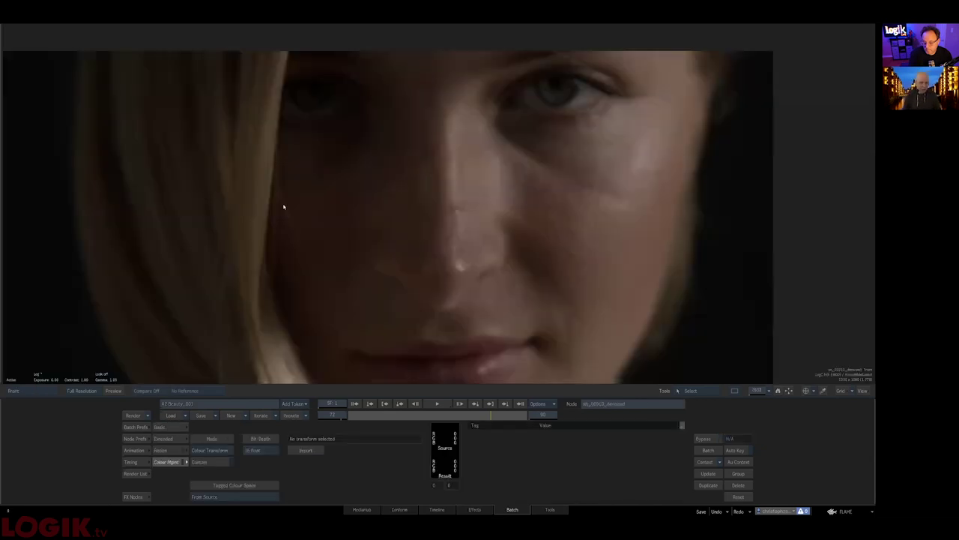
pyautogui.press('Escape')
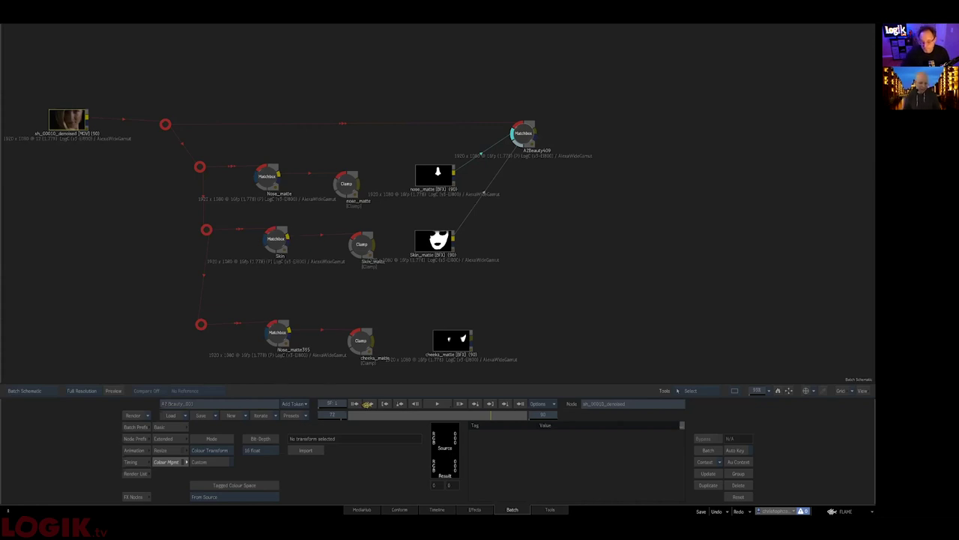
pyautogui.click(146, 496)
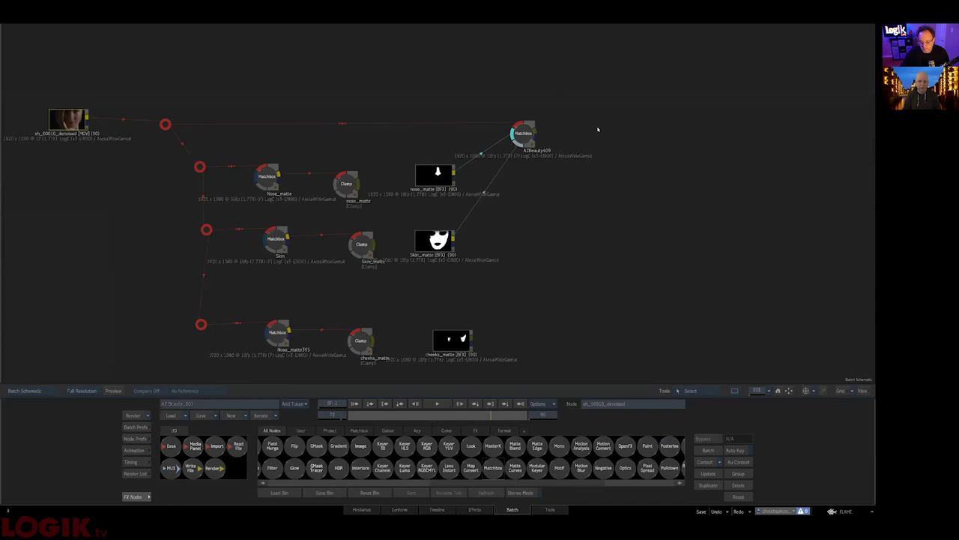
pyautogui.click(524, 133)
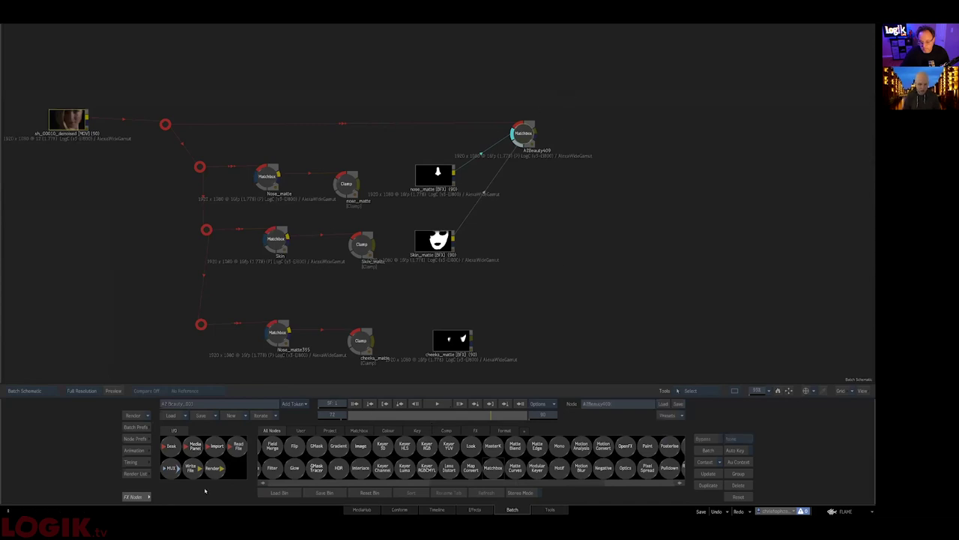
pyautogui.press('a')
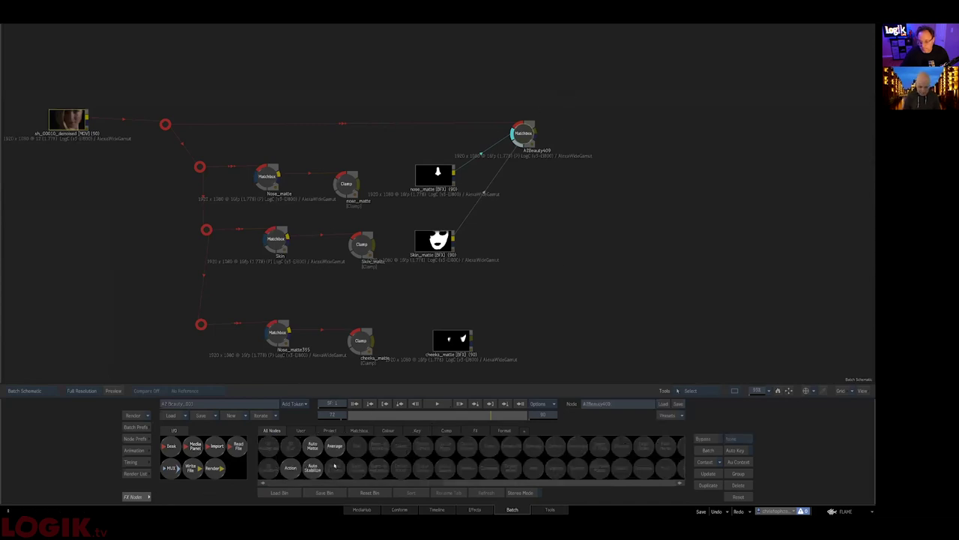
pyautogui.press('m')
pyautogui.moveTo(493, 467); pyautogui.dragTo(626, 132)
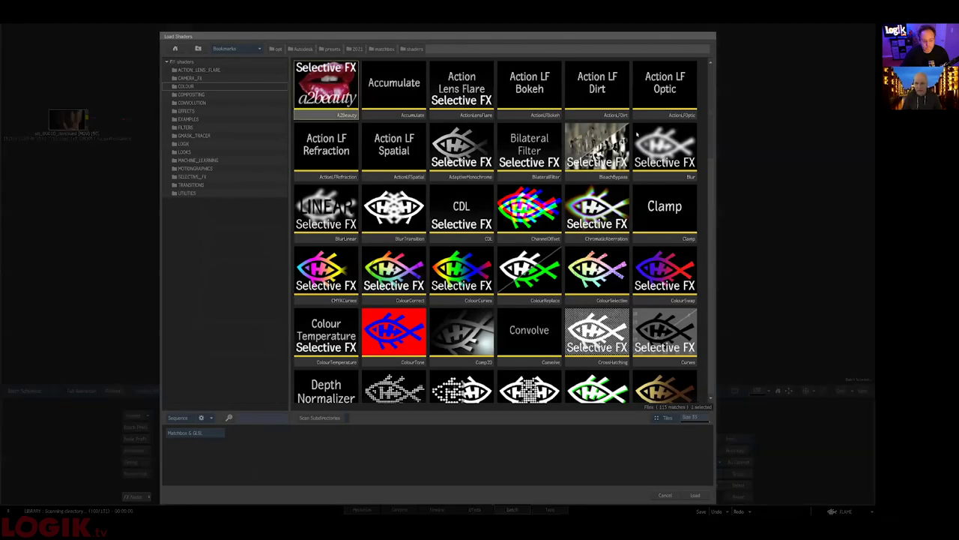
pyautogui.doubleClick(326, 79)
pyautogui.moveTo(493, 341); pyautogui.dragTo(605, 142)
# Set the cheeks A2Beauty node's details Recover Amount to 0.000 and tune its Fix Size while comparing with the input.
pyautogui.press('F4')
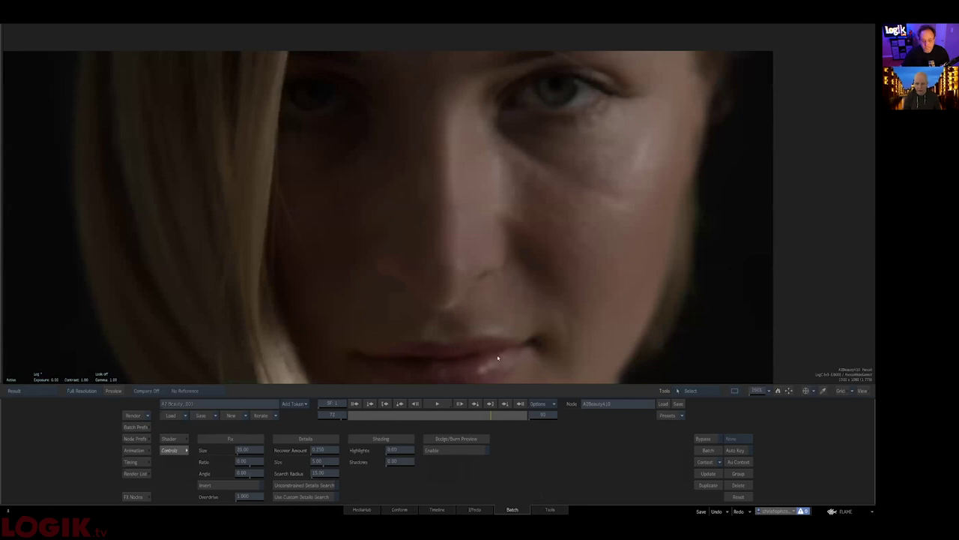
pyautogui.moveTo(331, 453); pyautogui.dragTo(339, 453)
pyautogui.moveTo(278, 464); pyautogui.dragTo(132, 460)
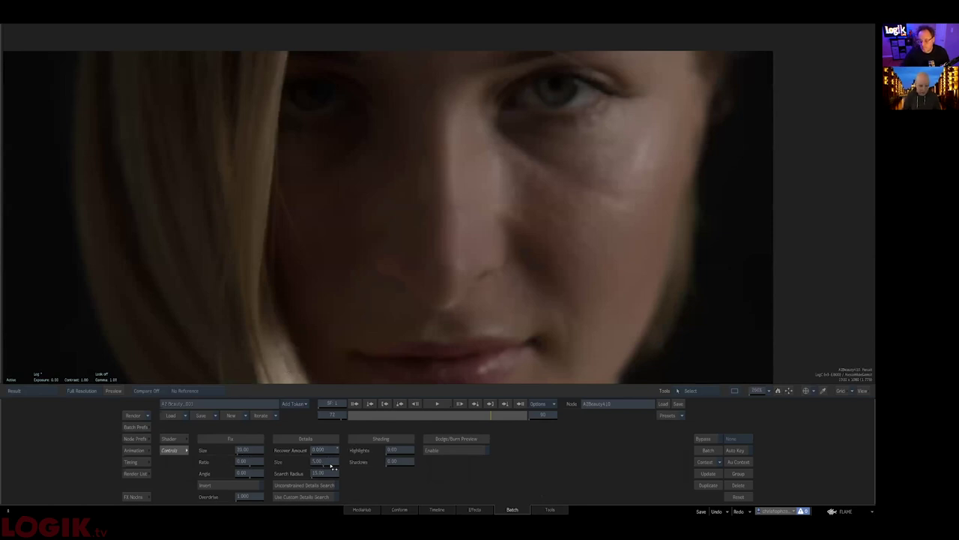
pyautogui.moveTo(252, 453)
pyautogui.mouseDown()
pyautogui.moveTo(262, 452)
pyautogui.moveTo(252, 451)
pyautogui.mouseUp()
pyautogui.press('F1')
pyautogui.press('F4')
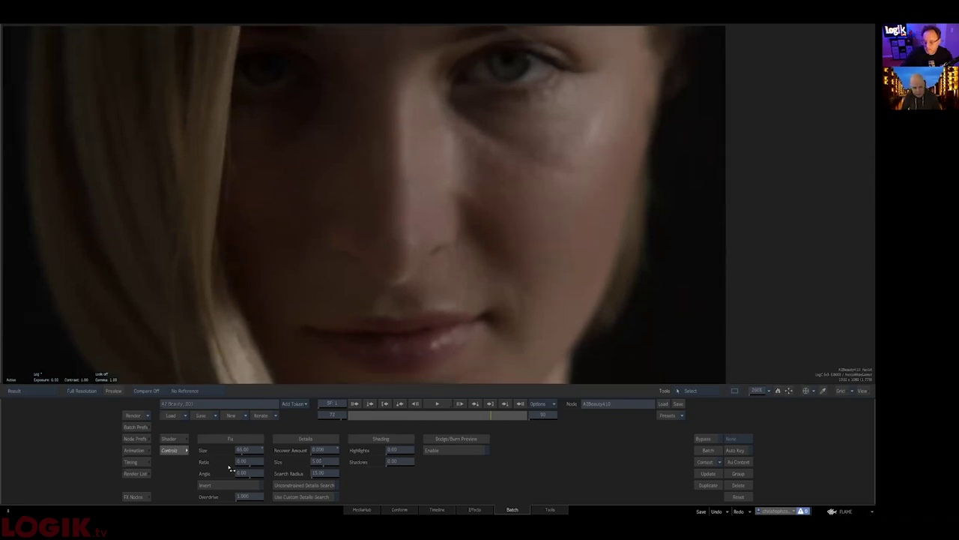
pyautogui.moveTo(253, 451); pyautogui.dragTo(247, 451)
pyautogui.press('F4')
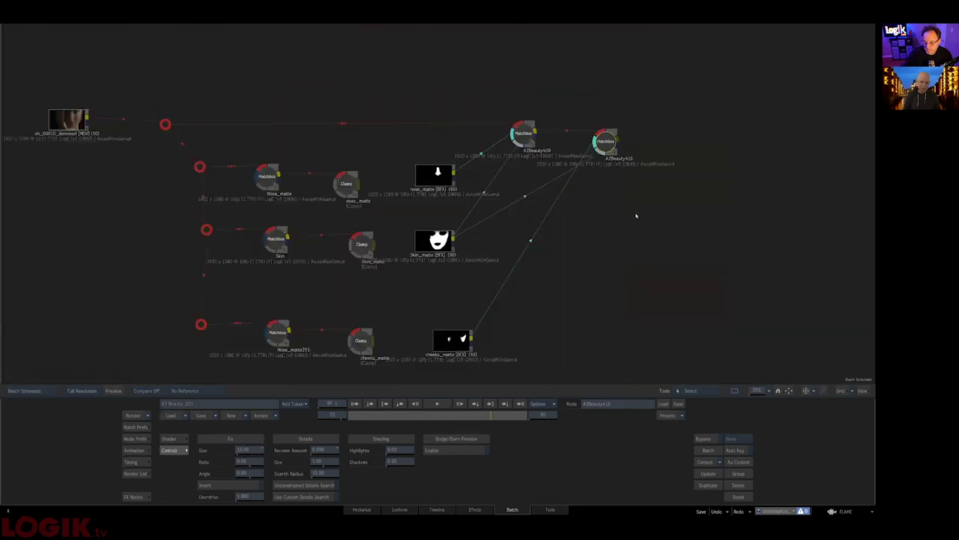
# Add a Matchbox node with the Washer shader to an empty area of the batch schematic.
pyautogui.moveTo(594, 317); pyautogui.dragTo(623, 234)
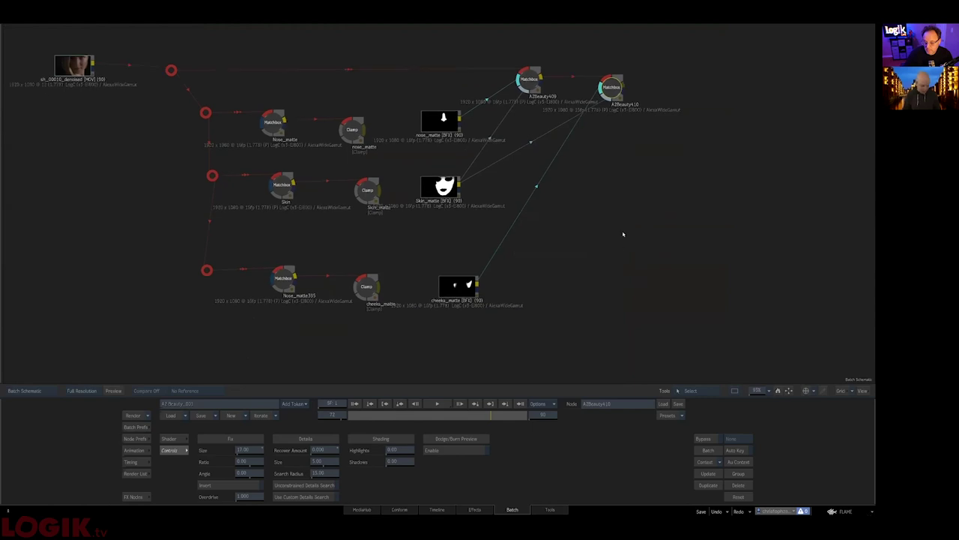
pyautogui.click(137, 496)
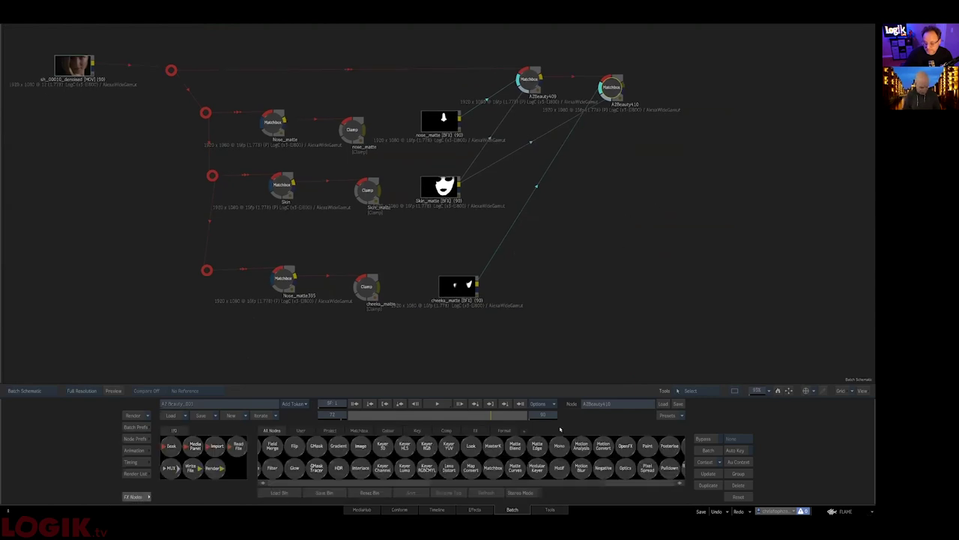
pyautogui.press('m')
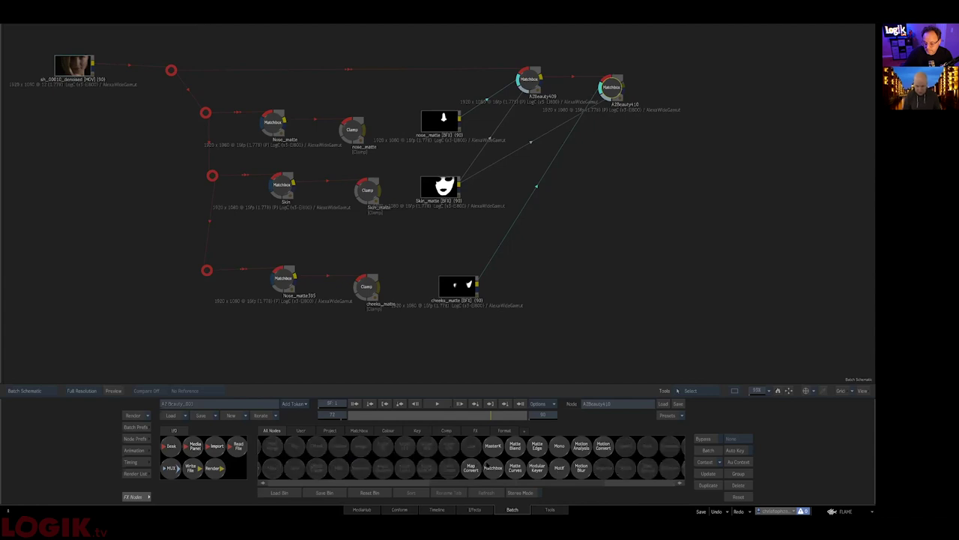
pyautogui.moveTo(492, 466); pyautogui.dragTo(606, 254)
pyautogui.press('BackSpace')
pyautogui.press('m')
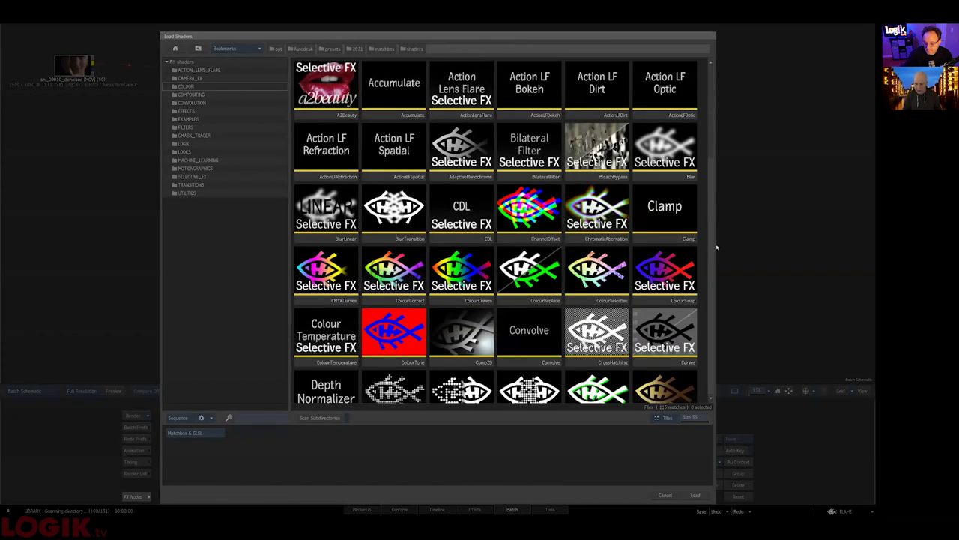
pyautogui.scroll(-15, 716, 247)
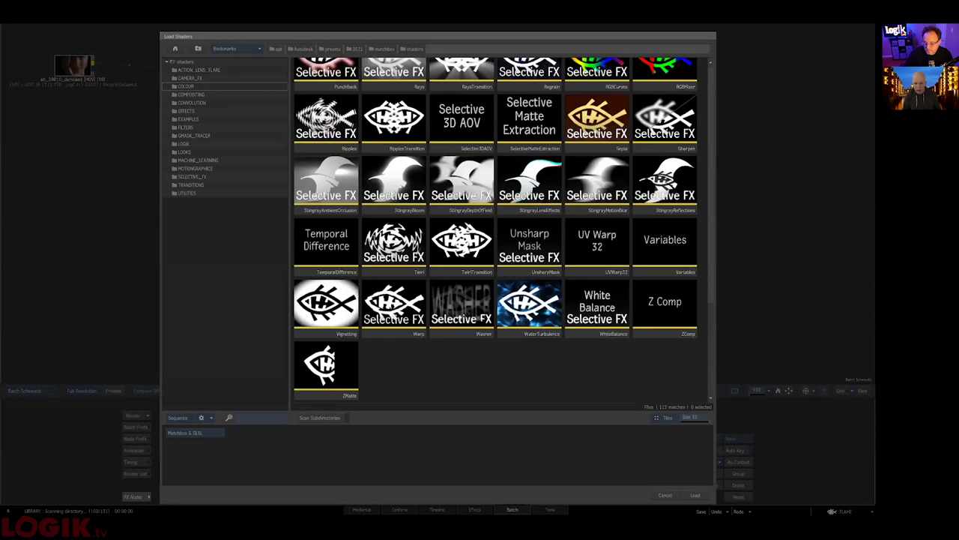
pyautogui.doubleClick(470, 310)
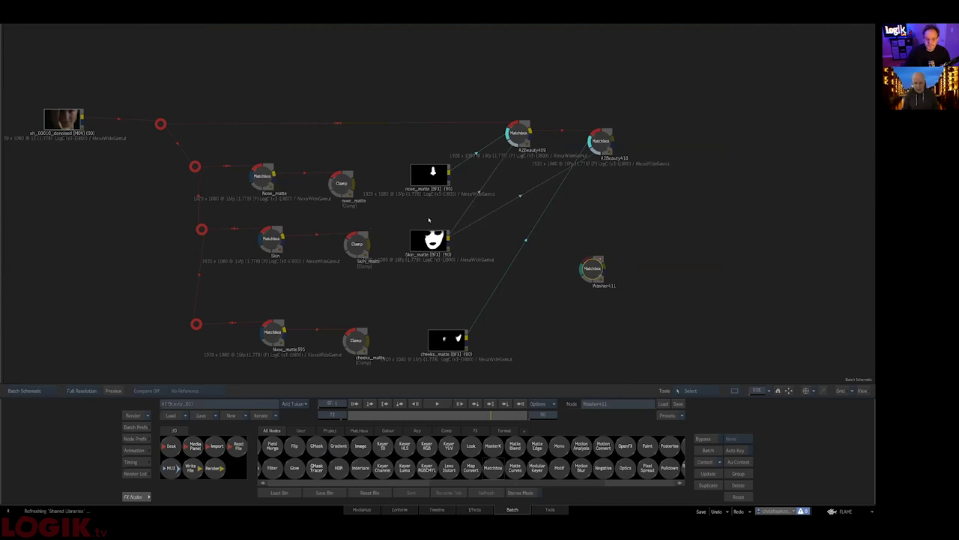
# Reposition the Washer node and connect the denoised source clip as its front and the nose_matte clip as its matte.
pyautogui.moveTo(593, 268); pyautogui.dragTo(604, 206)
pyautogui.moveTo(513, 282); pyautogui.dragTo(392, 306)
pyautogui.moveTo(475, 233); pyautogui.dragTo(532, 213)
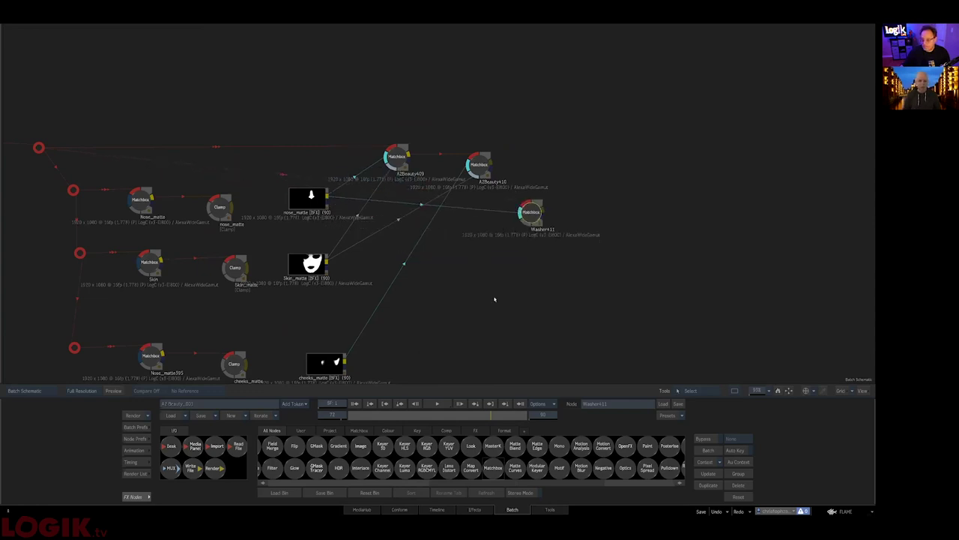
pyautogui.moveTo(523, 217); pyautogui.dragTo(397, 94)
# View the Washer result on the nose, set Wash Amount to 51.00 and adjust the Grain Amount.
pyautogui.press('F1')
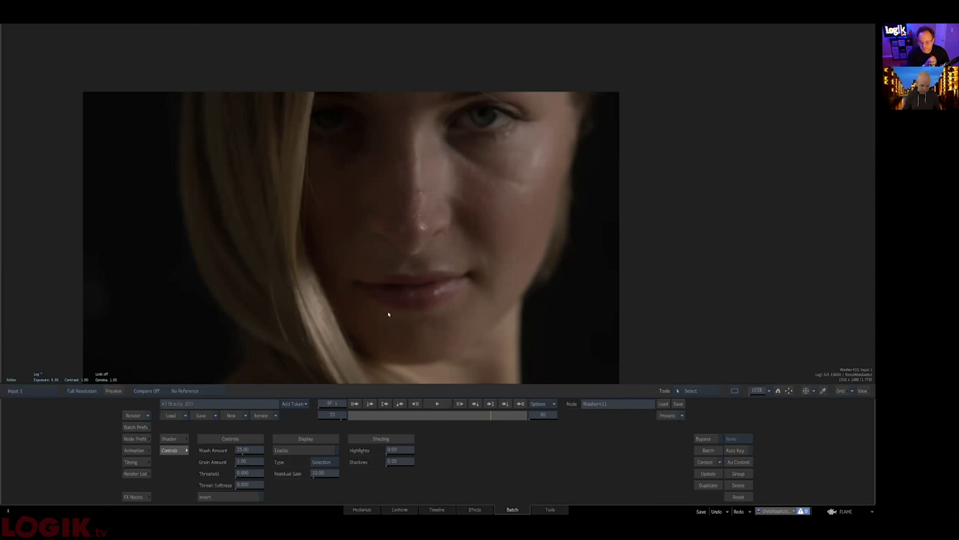
pyautogui.scroll(1, 436, 208)
pyautogui.scroll(3, 436, 209)
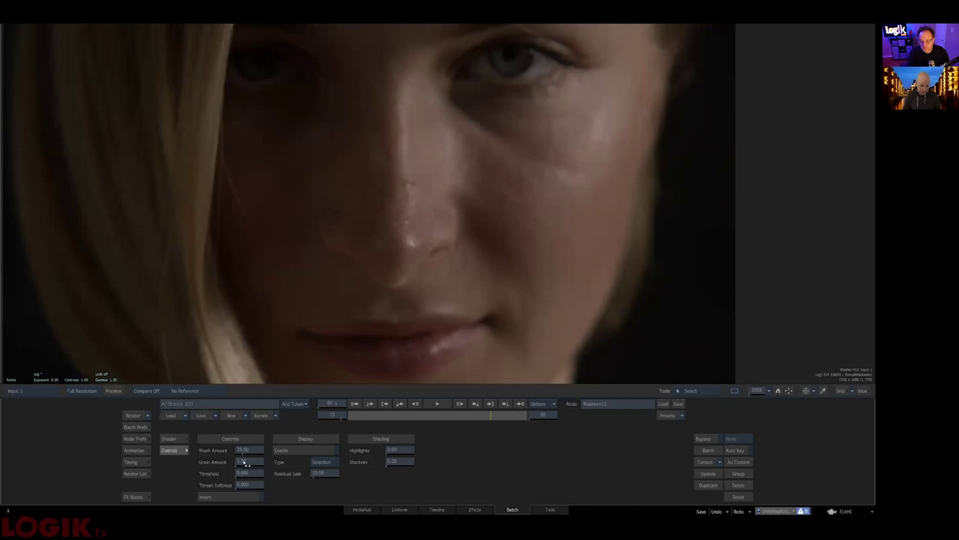
pyautogui.click(245, 462)
pyautogui.scroll(3, 439, 215)
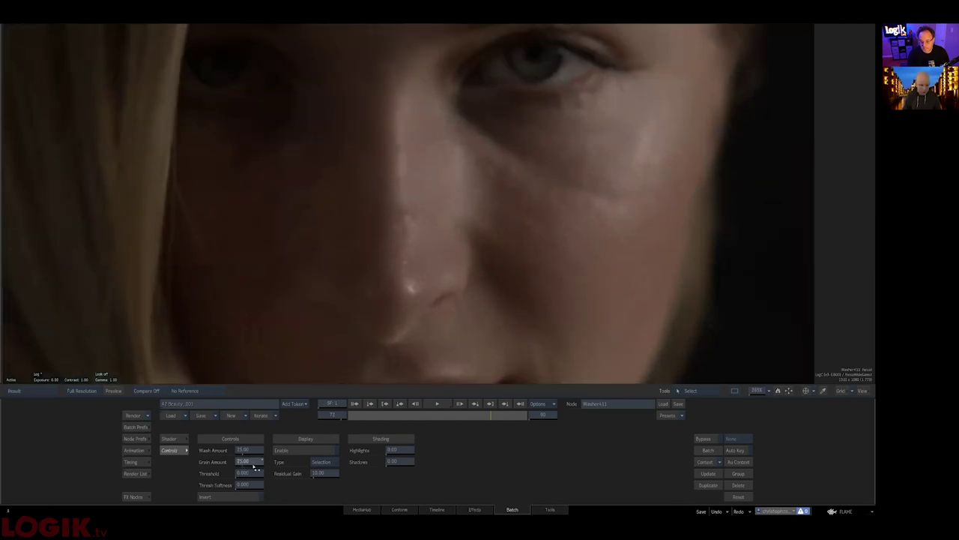
pyautogui.moveTo(252, 451); pyautogui.dragTo(259, 450)
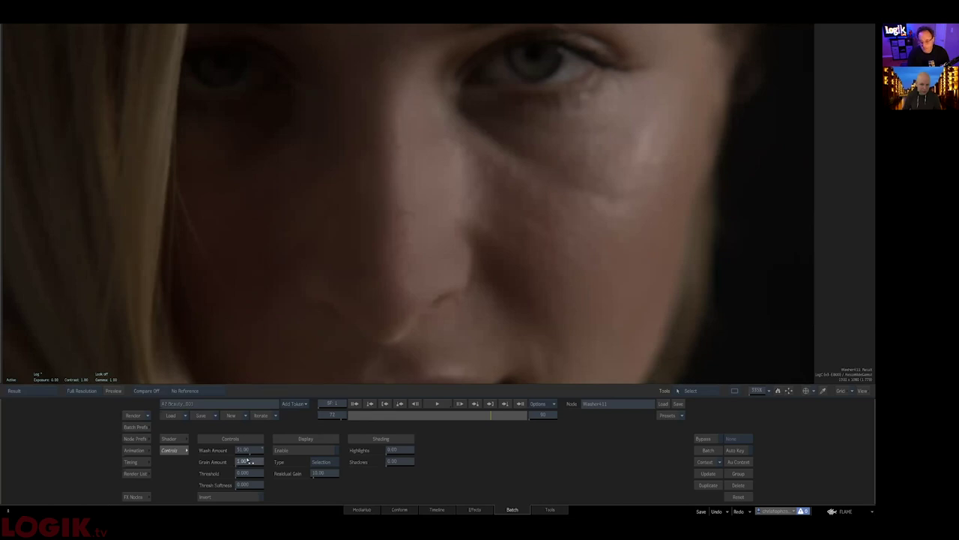
pyautogui.moveTo(248, 460)
pyautogui.mouseDown()
pyautogui.moveTo(250, 484)
pyautogui.moveTo(250, 473)
pyautogui.moveTo(263, 484)
pyautogui.moveTo(252, 463)
pyautogui.mouseUp()
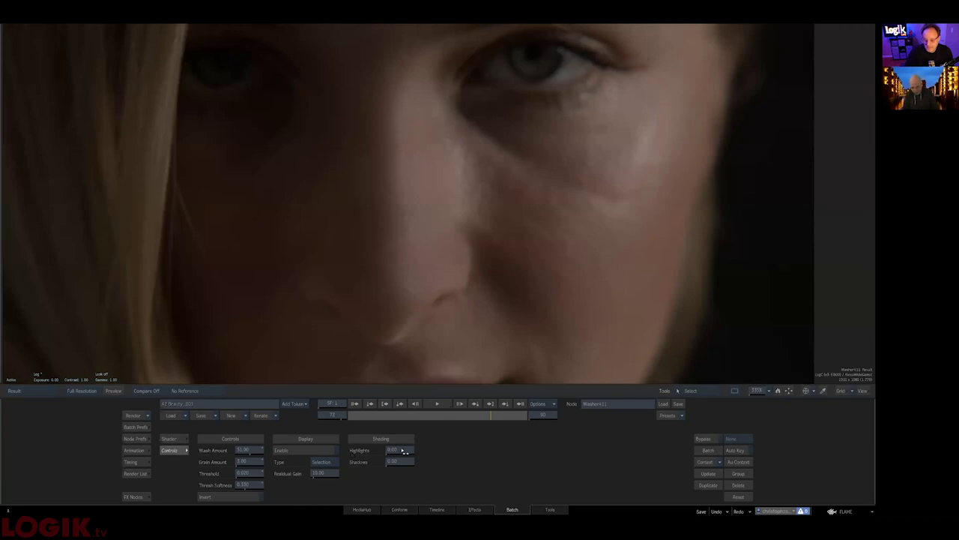
# Raise the Washer's shading Highlights and Shadows, and scrub a few frames to check the nose in motion.
pyautogui.moveTo(397, 451)
pyautogui.mouseDown()
pyautogui.moveTo(407, 469)
pyautogui.moveTo(385, 455)
pyautogui.moveTo(396, 455)
pyautogui.moveTo(397, 439)
pyautogui.mouseUp()
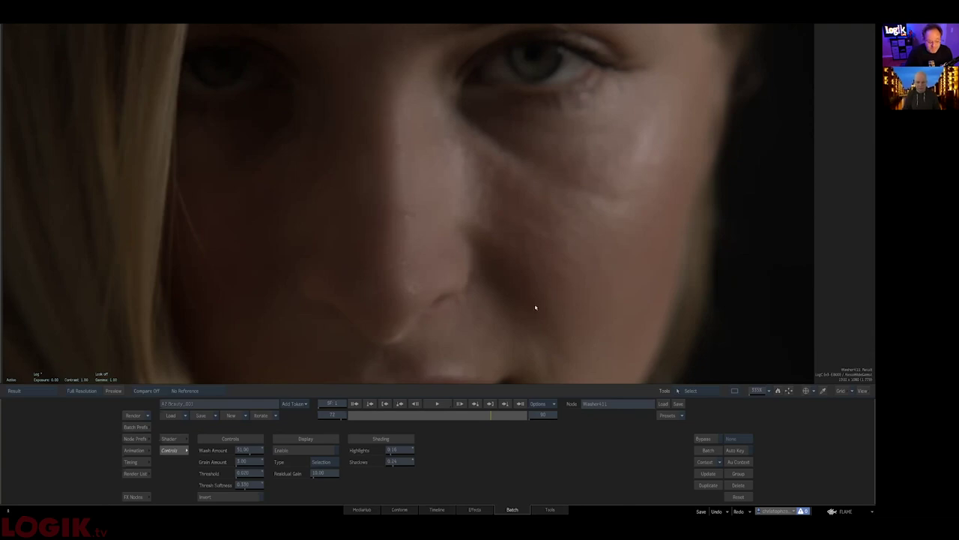
pyautogui.click(496, 417)
pyautogui.moveTo(497, 420); pyautogui.dragTo(485, 417)
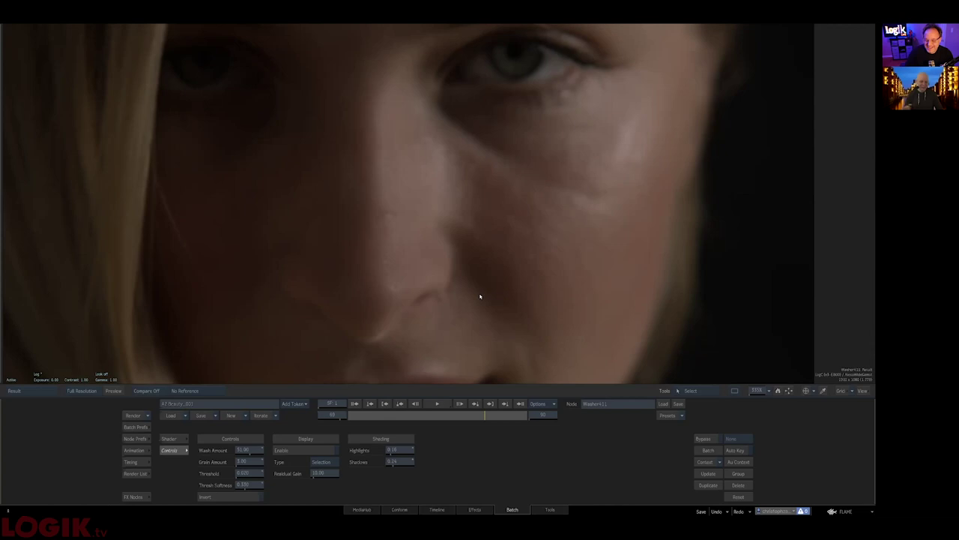
# Show the Media Panel and switch to the GMask Tracer batch group on the desktop.
pyautogui.hotkey('alt', '`')
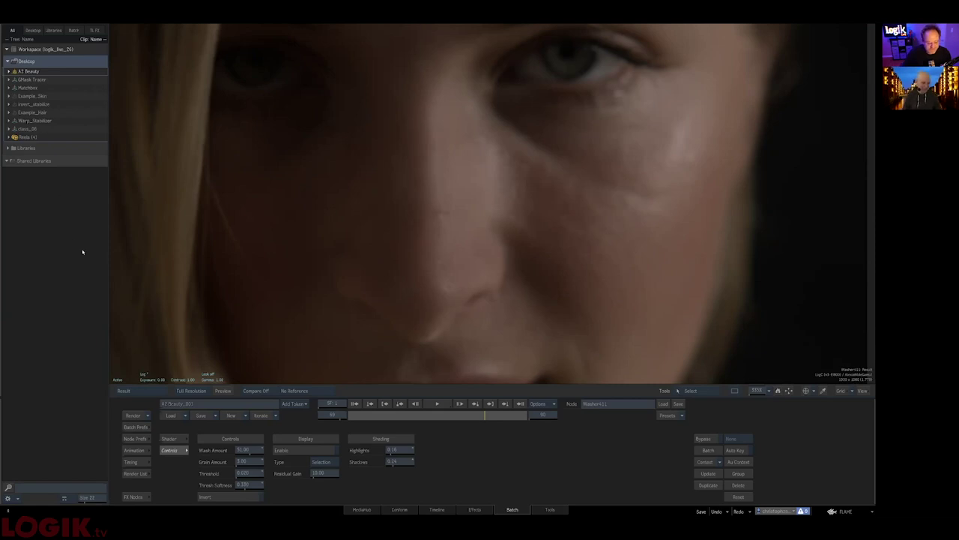
pyautogui.click(30, 80)
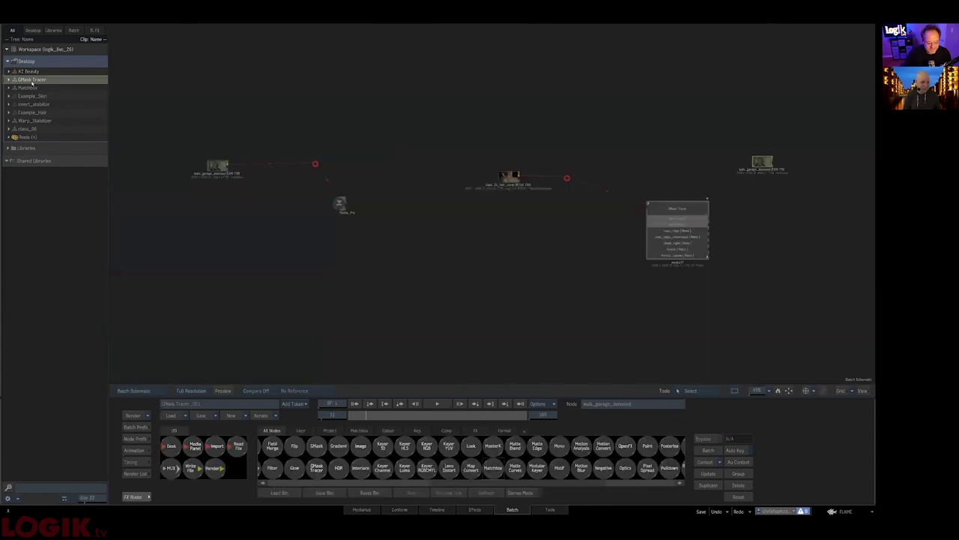
pyautogui.moveTo(388, 129); pyautogui.dragTo(399, 114)
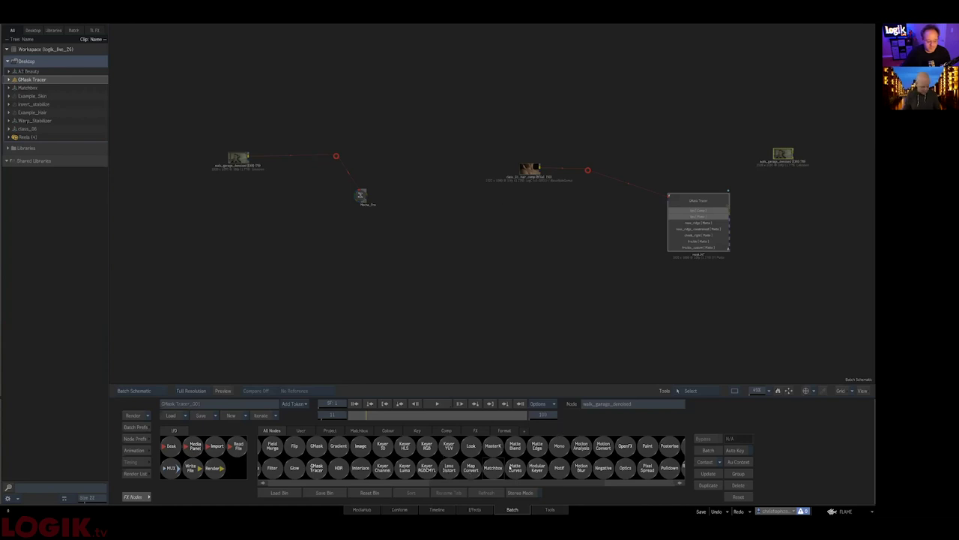
# Add a GMask Tracer node to the schematic and connect it to the walk_garage clip's branch.
pyautogui.press('g')
pyautogui.moveTo(493, 469); pyautogui.dragTo(412, 197)
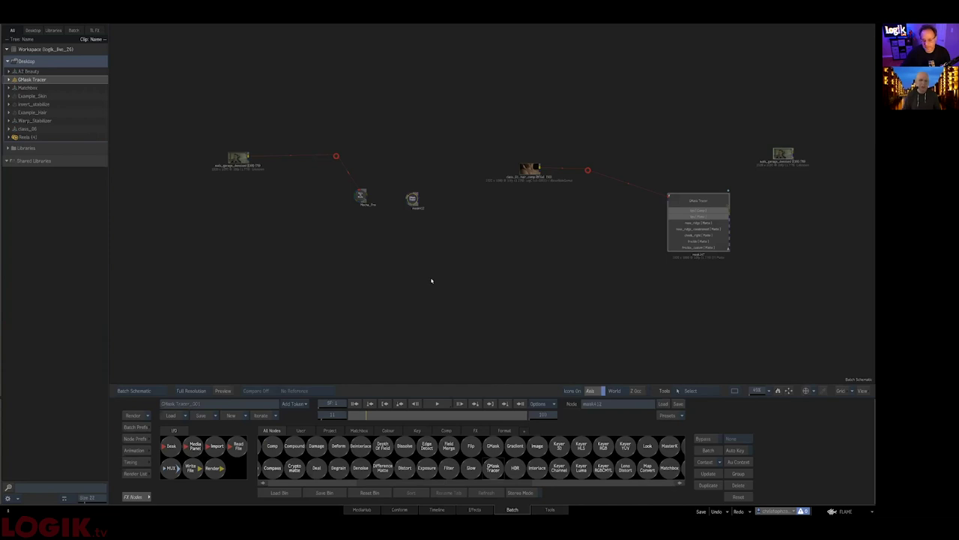
pyautogui.moveTo(413, 192); pyautogui.dragTo(425, 160)
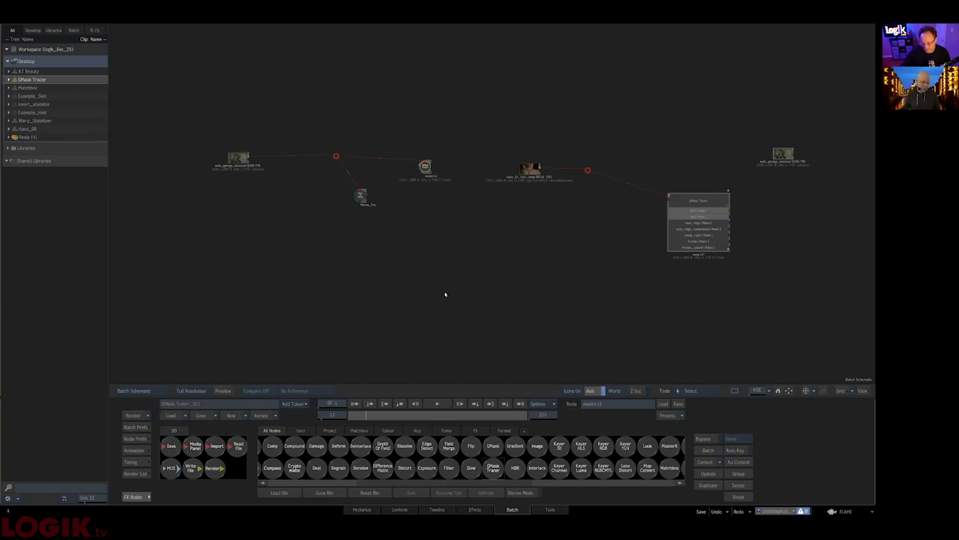
pyautogui.doubleClick(422, 166)
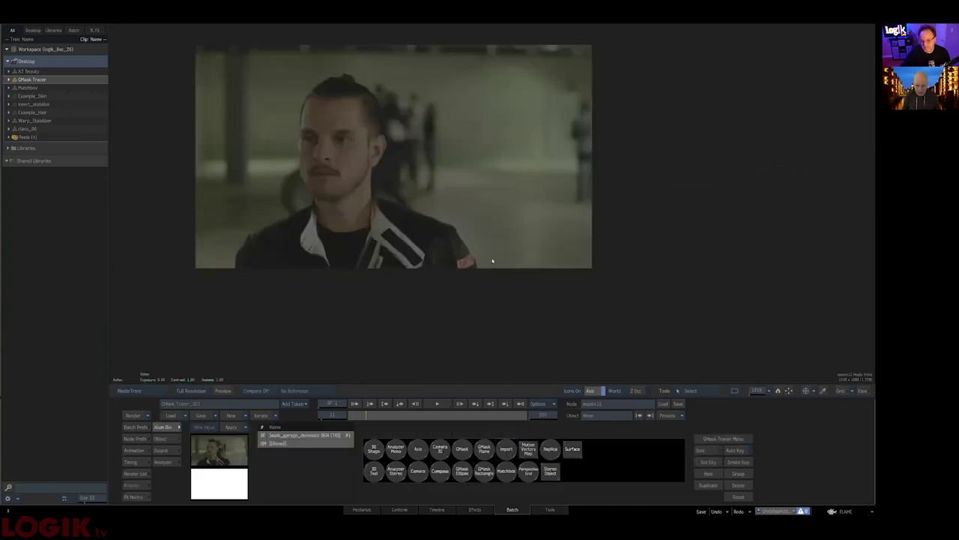
pyautogui.click(506, 453)
pyautogui.click(233, 49)
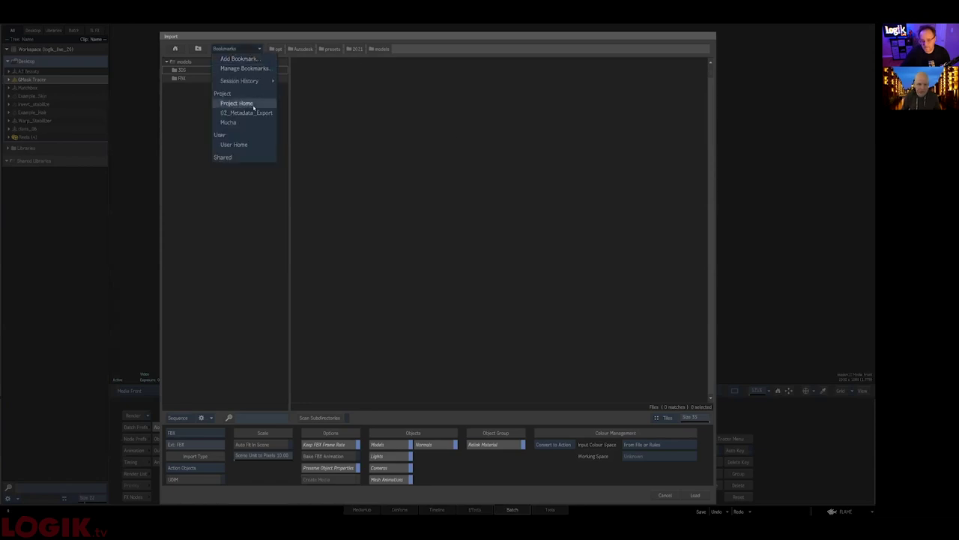
pyautogui.click(285, 113)
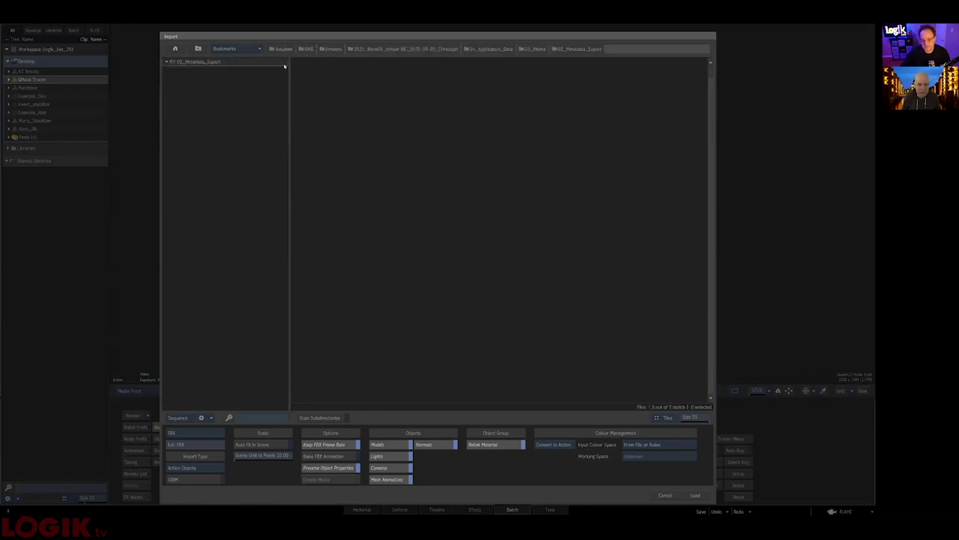
pyautogui.click(229, 49)
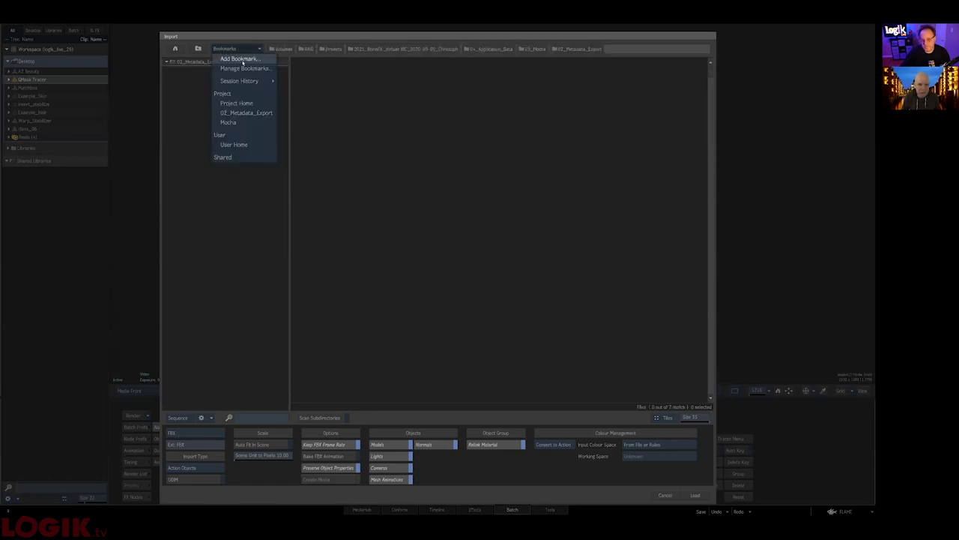
pyautogui.click(250, 112)
pyautogui.click(229, 49)
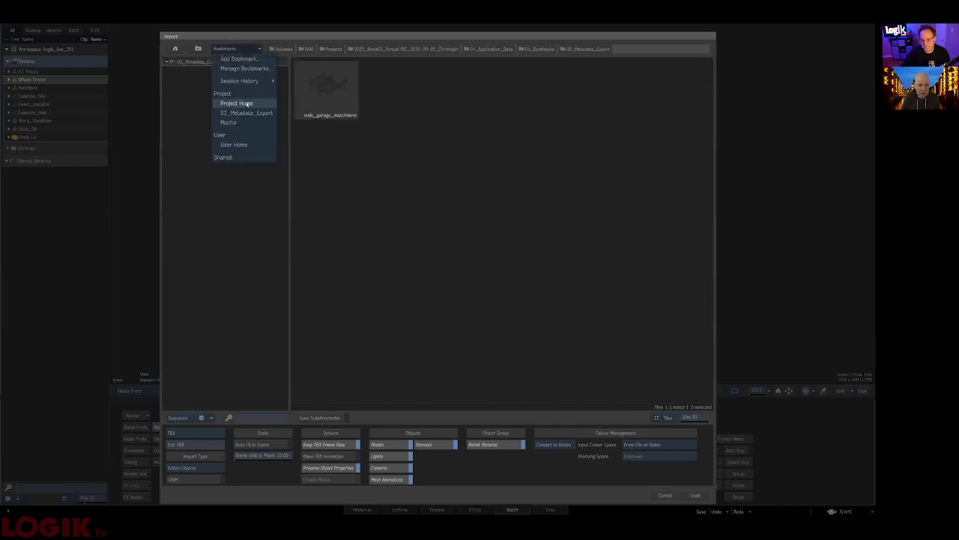
pyautogui.click(248, 122)
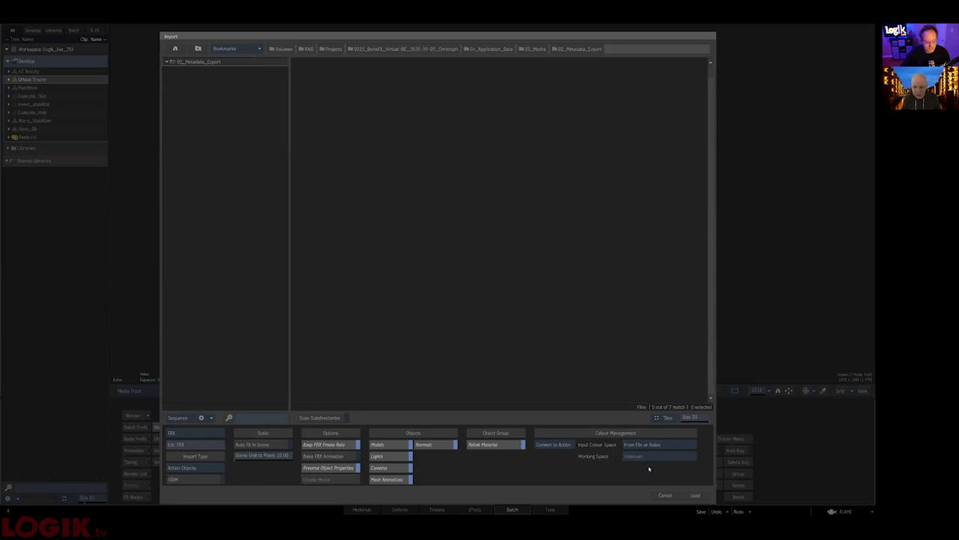
pyautogui.click(665, 494)
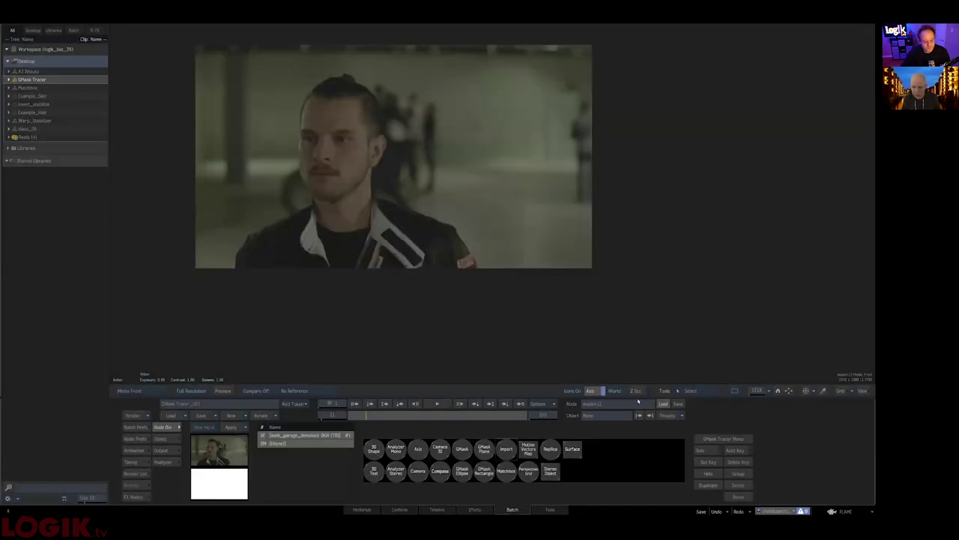
pyautogui.click(664, 403)
pyautogui.click(695, 495)
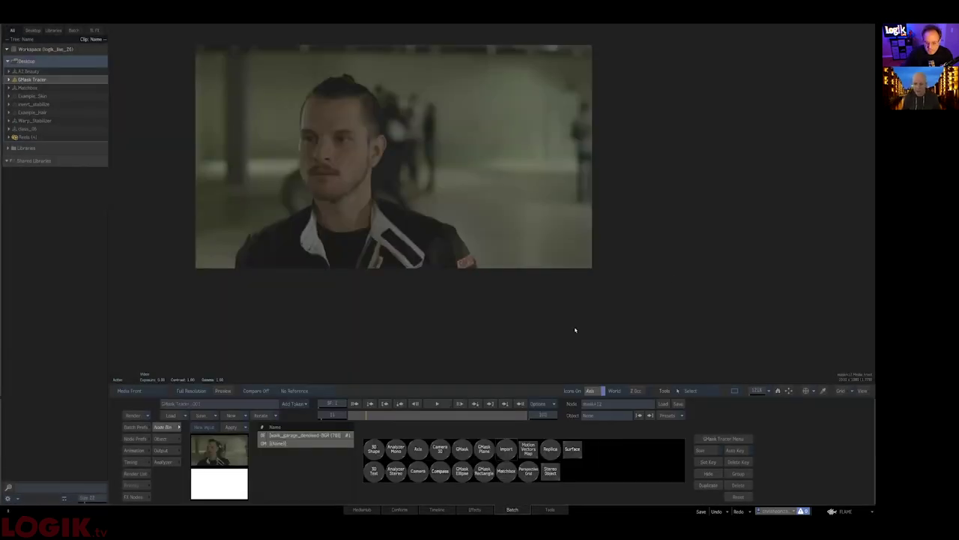
pyautogui.press('Escape')
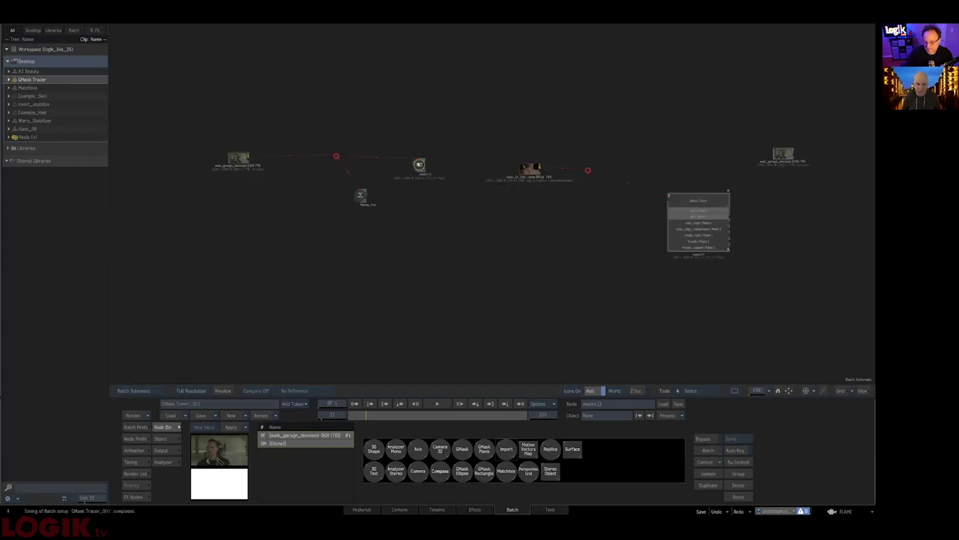
# Load the Left Eyebrow mask setup from the Mocha bookmark folder into the new GMask Tracer node.
pyautogui.click(664, 402)
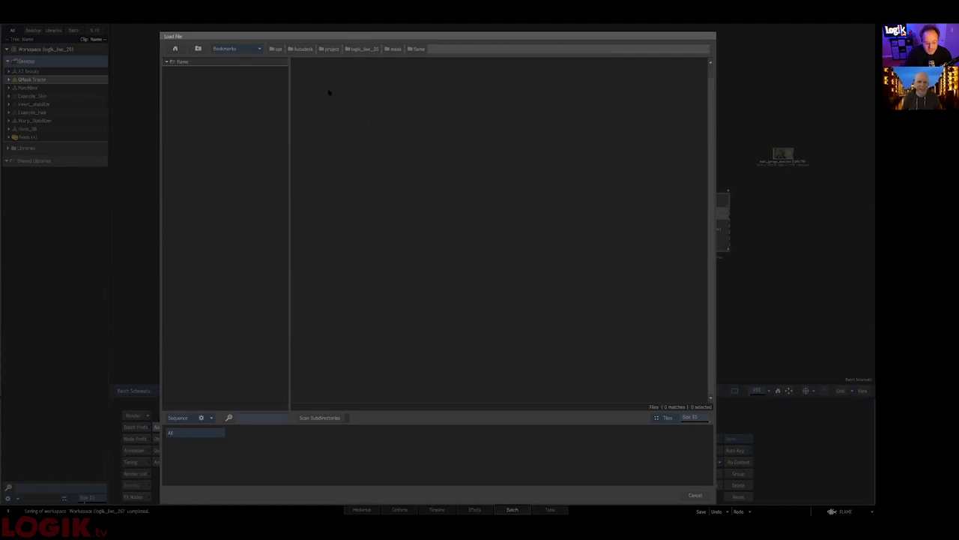
pyautogui.click(234, 49)
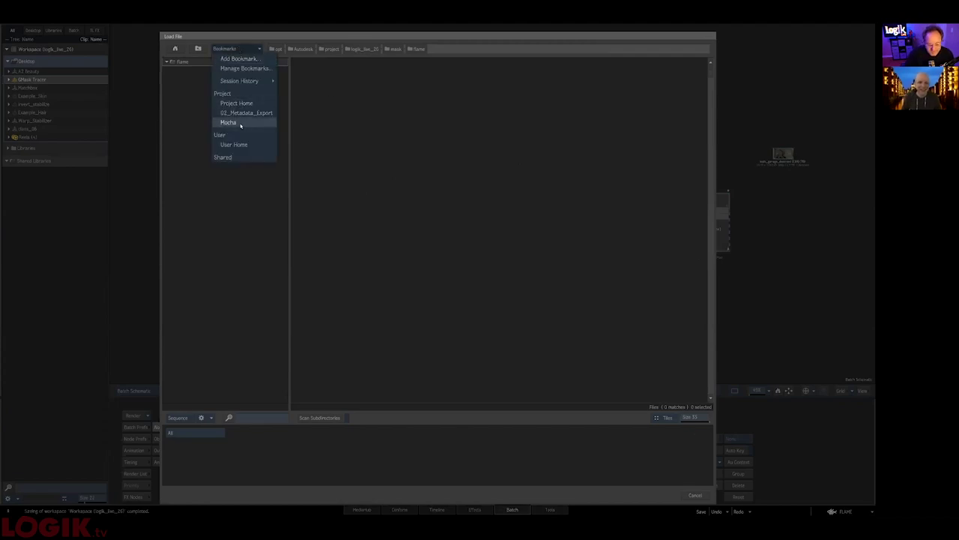
pyautogui.click(239, 121)
pyautogui.doubleClick(328, 84)
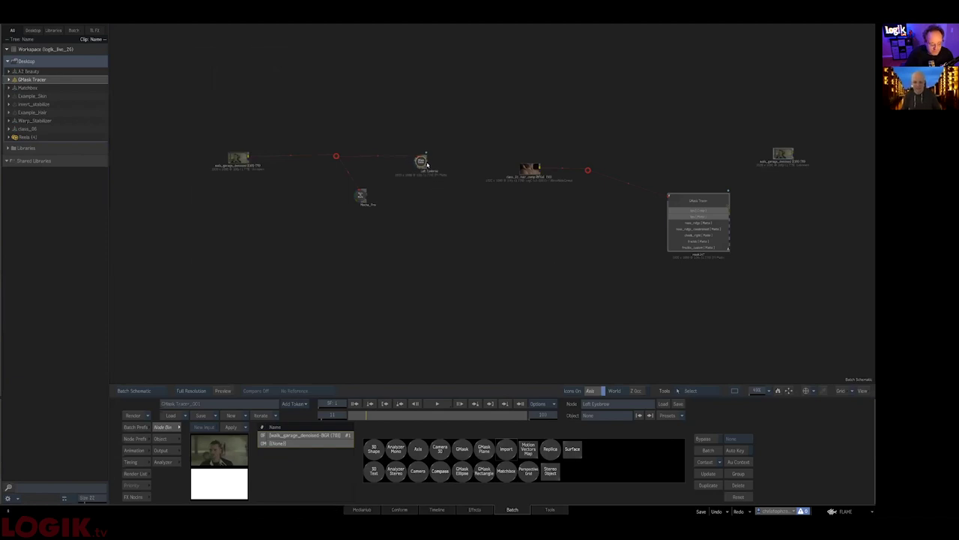
# Launch the Mocha UI from the Mocha_Pro node and scrub through the shot to check the tracked face shapes.
pyautogui.click(372, 213)
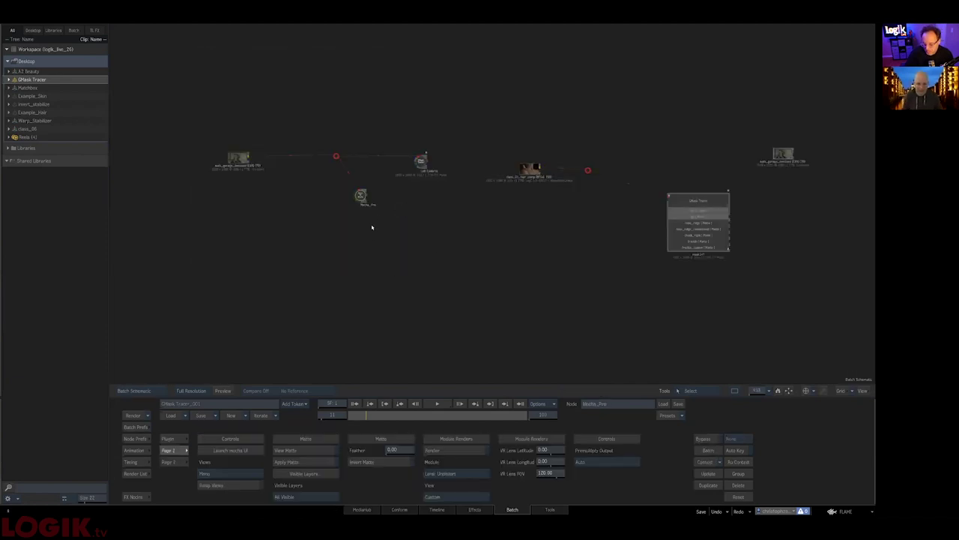
pyautogui.moveTo(378, 182); pyautogui.dragTo(585, 251)
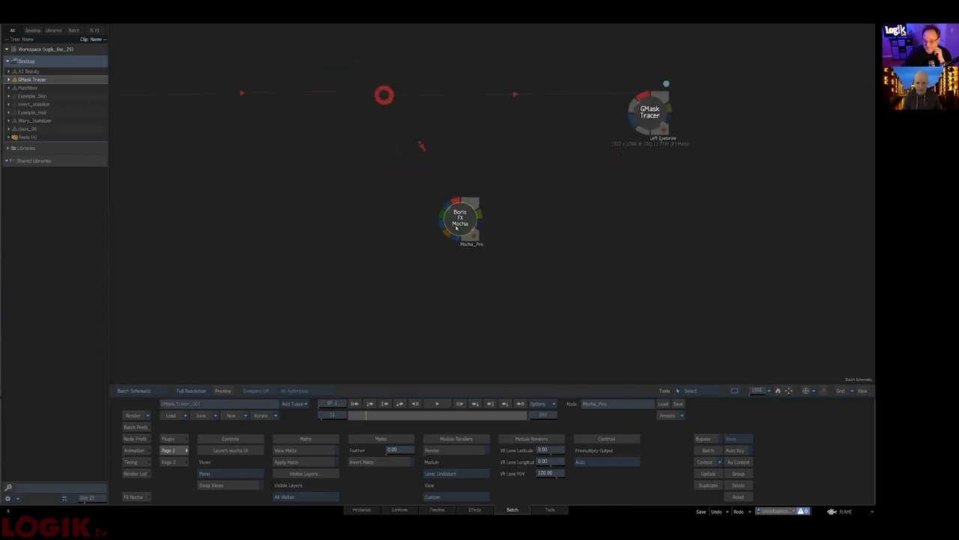
pyautogui.click(238, 450)
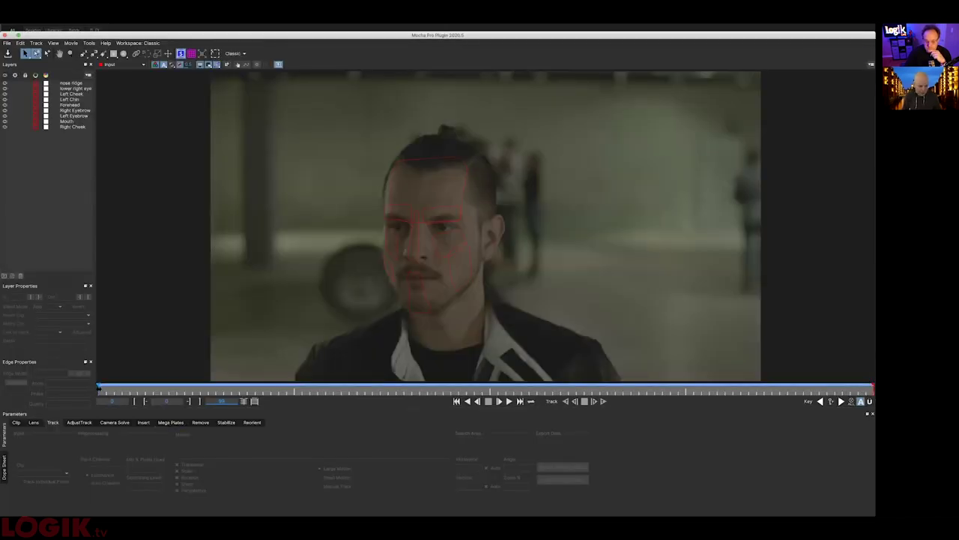
pyautogui.click(122, 387)
pyautogui.moveTo(123, 387); pyautogui.dragTo(411, 387)
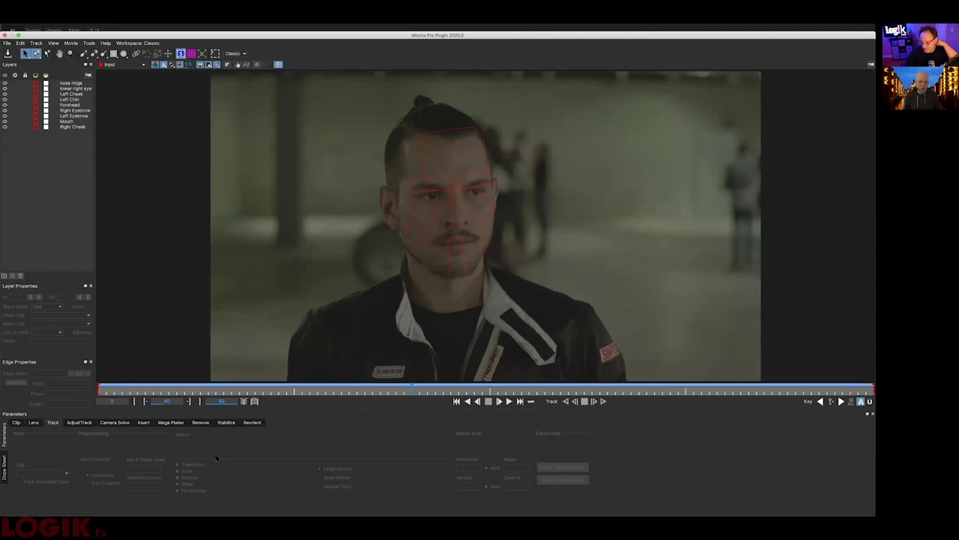
pyautogui.moveTo(412, 389); pyautogui.dragTo(653, 385)
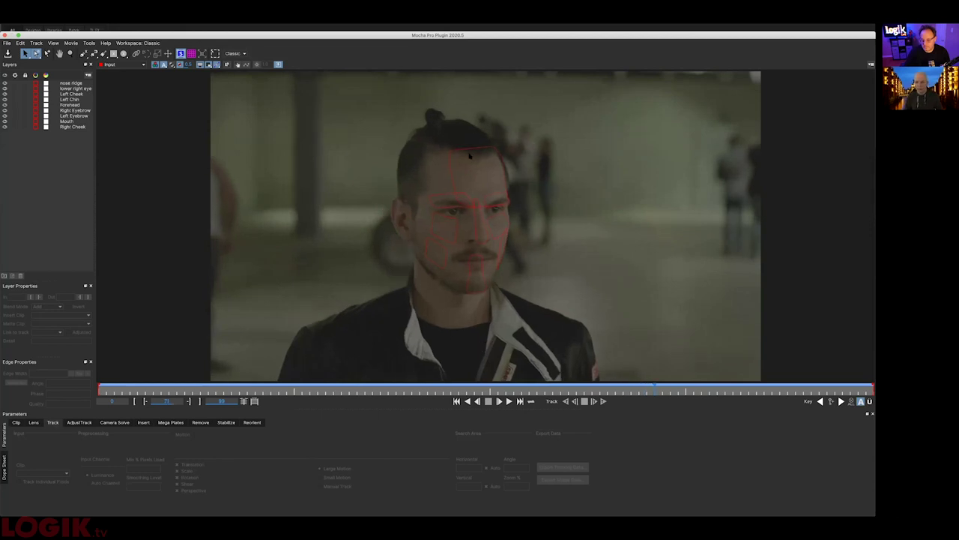
pyautogui.moveTo(654, 391); pyautogui.dragTo(389, 389)
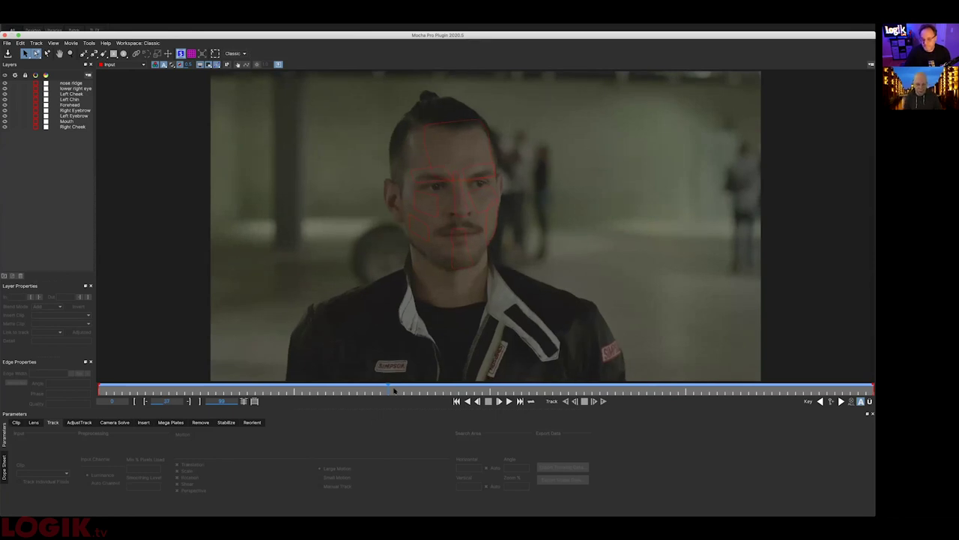
pyautogui.moveTo(388, 391); pyautogui.dragTo(345, 384)
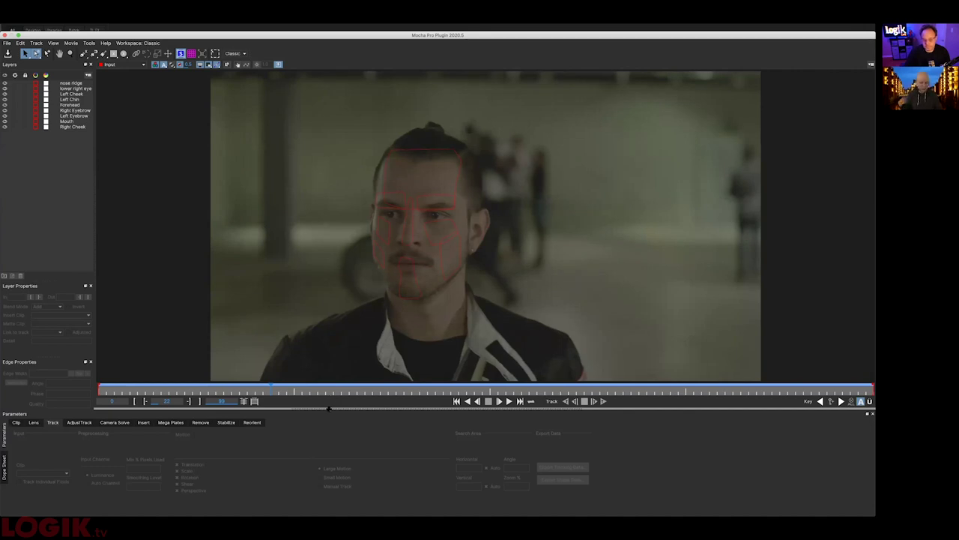
pyautogui.moveTo(269, 390); pyautogui.dragTo(278, 391)
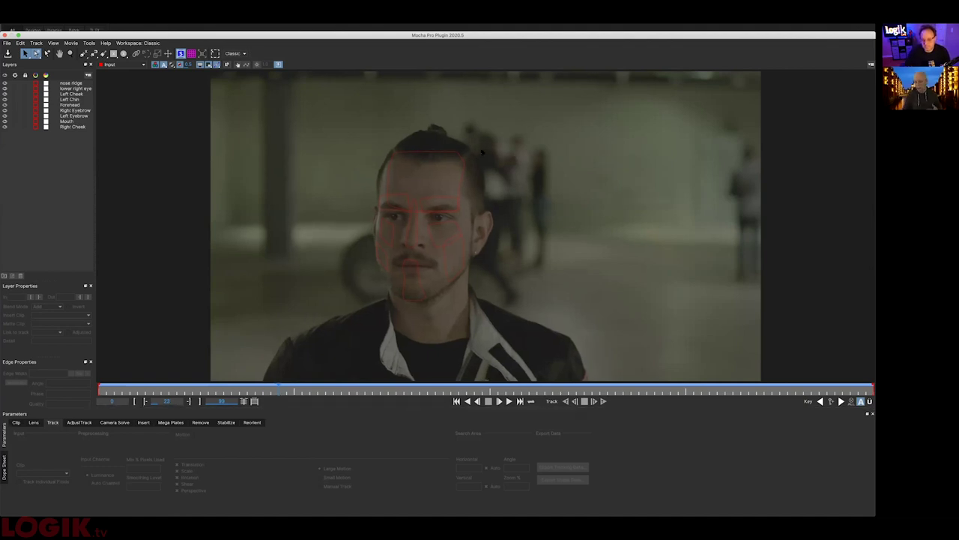
pyautogui.press('Right')
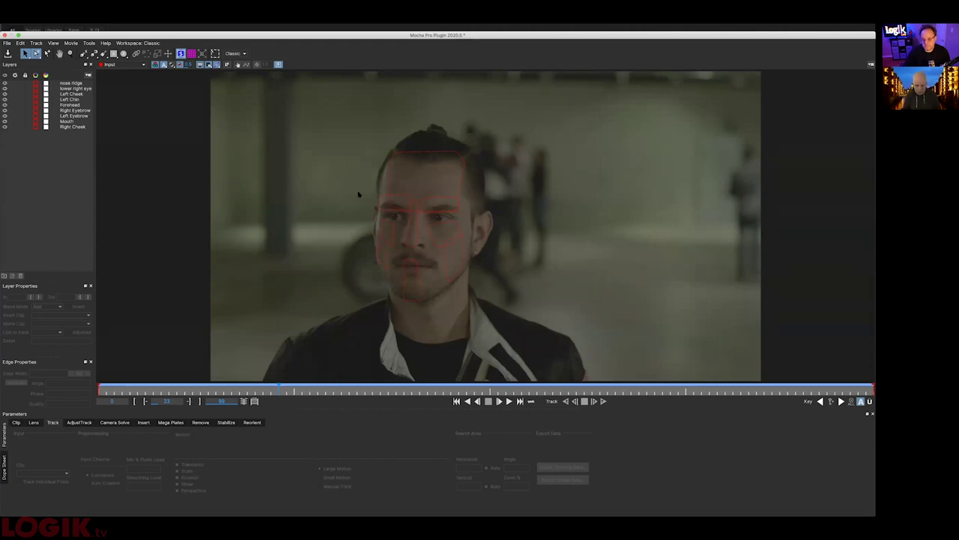
# Select the Left Eyebrow layer, review the formats available for exporting its shape data, and close Mocha without saving an export.
pyautogui.click(398, 203)
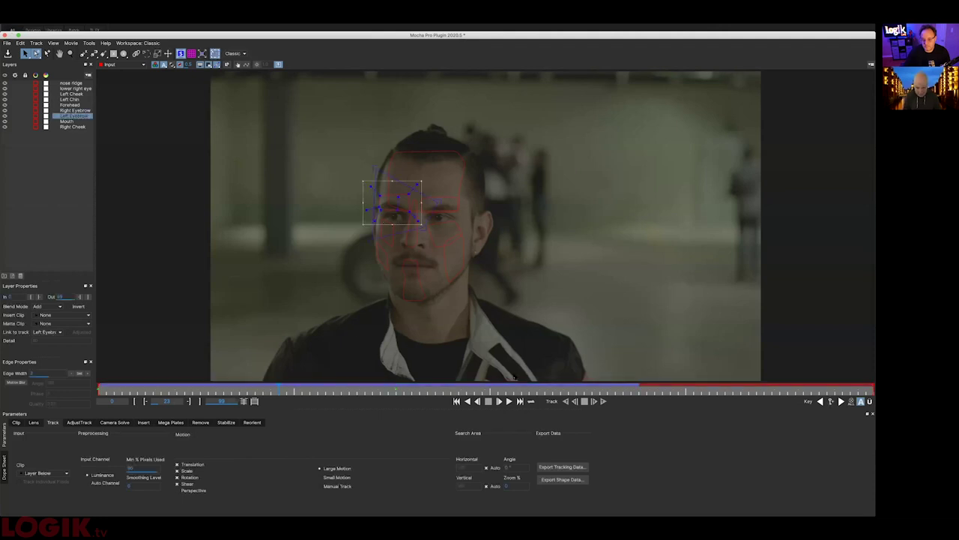
pyautogui.click(579, 482)
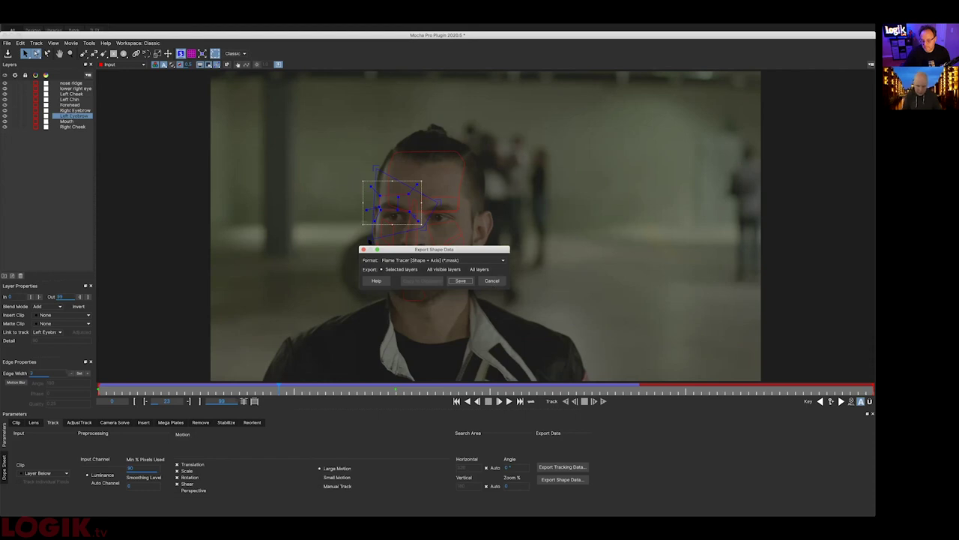
pyautogui.click(441, 260)
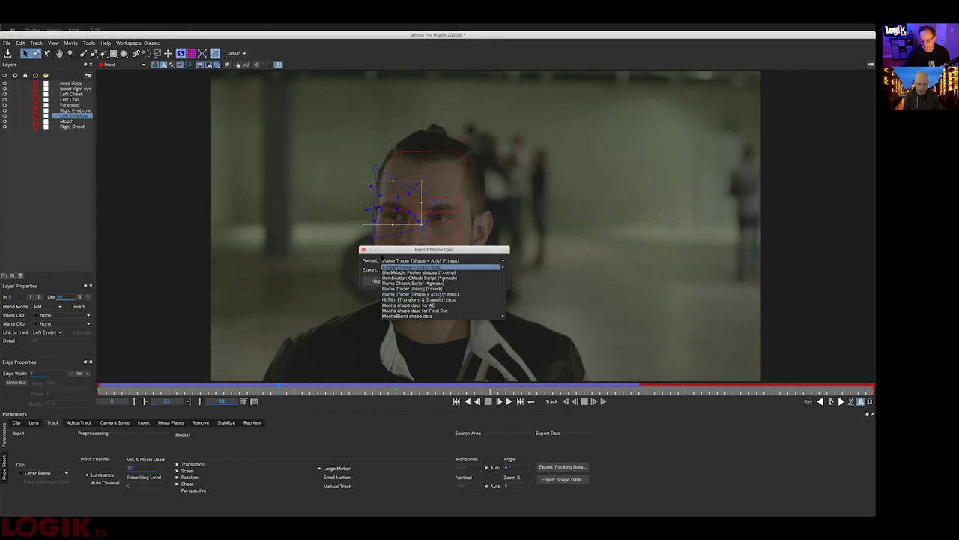
pyautogui.click(363, 249)
pyautogui.click(36, 77)
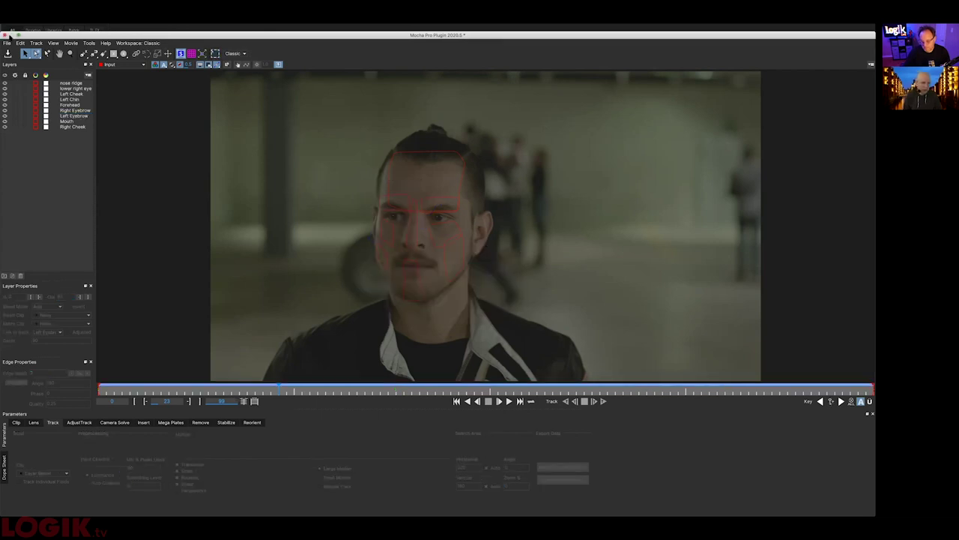
pyautogui.click(5, 35)
# Open the Left Eyebrow GMask Tracer node, view its front media and scrub frames to check how the imported eyebrow mask follows the face.
pyautogui.click(469, 75)
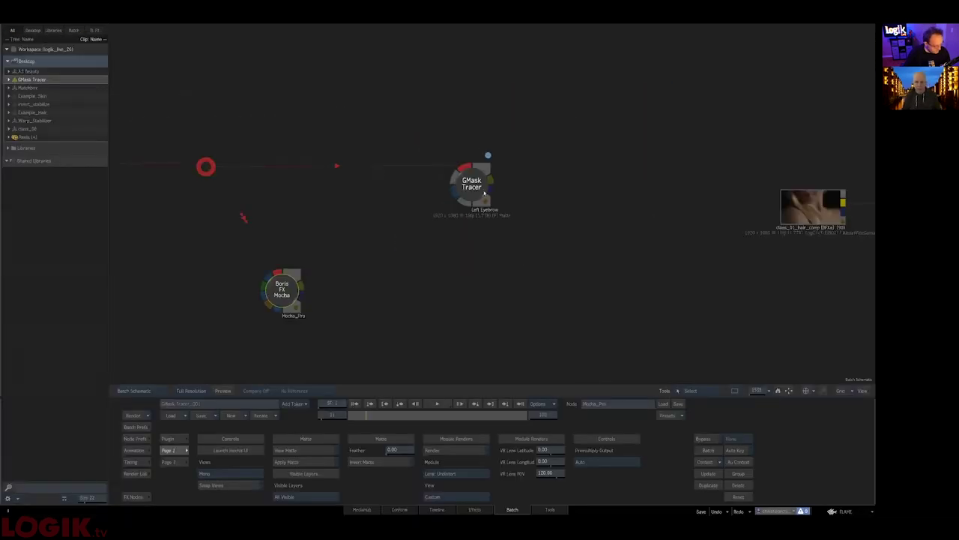
pyautogui.doubleClick(484, 194)
pyautogui.press('F1')
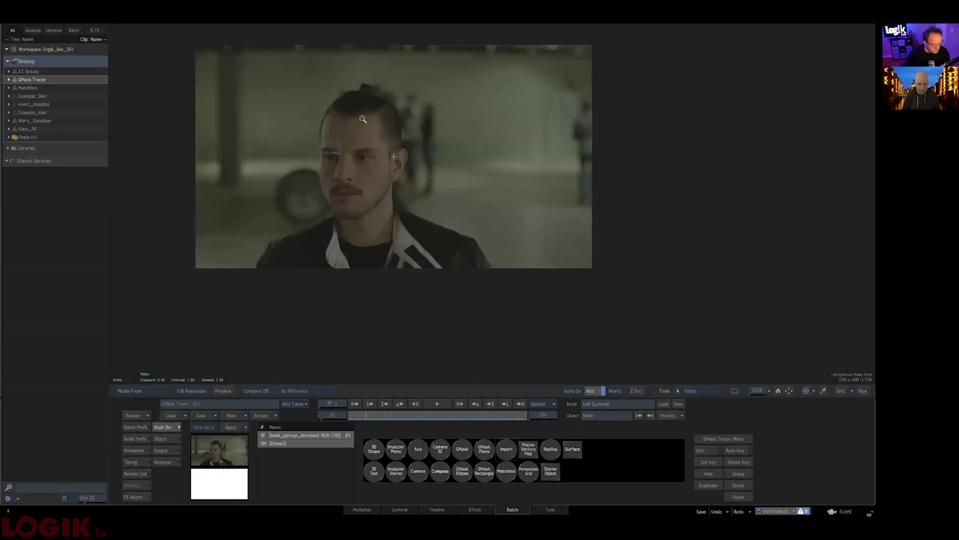
pyautogui.moveTo(364, 119); pyautogui.dragTo(737, 212)
pyautogui.moveTo(217, 221); pyautogui.dragTo(526, 339)
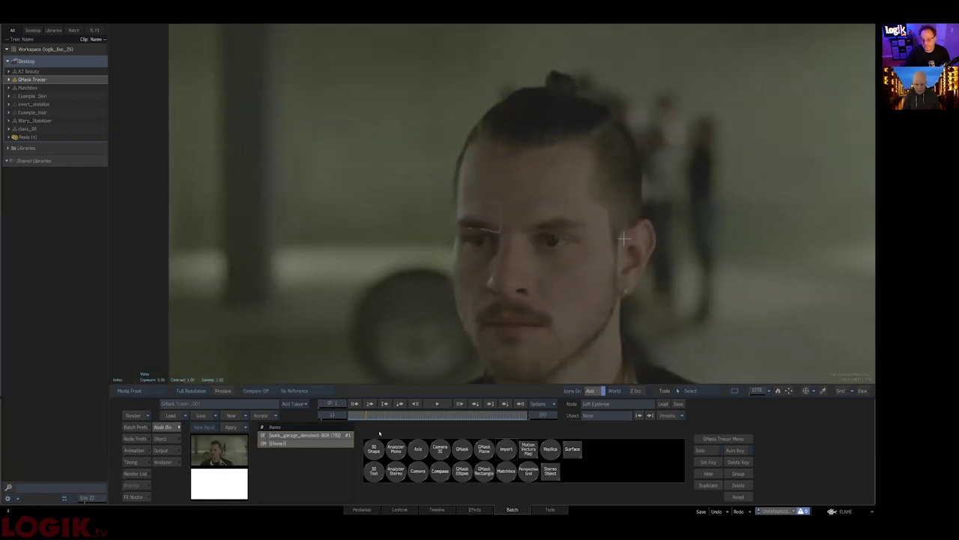
pyautogui.moveTo(391, 417)
pyautogui.mouseDown()
pyautogui.moveTo(502, 412)
pyautogui.moveTo(378, 418)
pyautogui.mouseUp()
pyautogui.moveTo(461, 250); pyautogui.dragTo(481, 267)
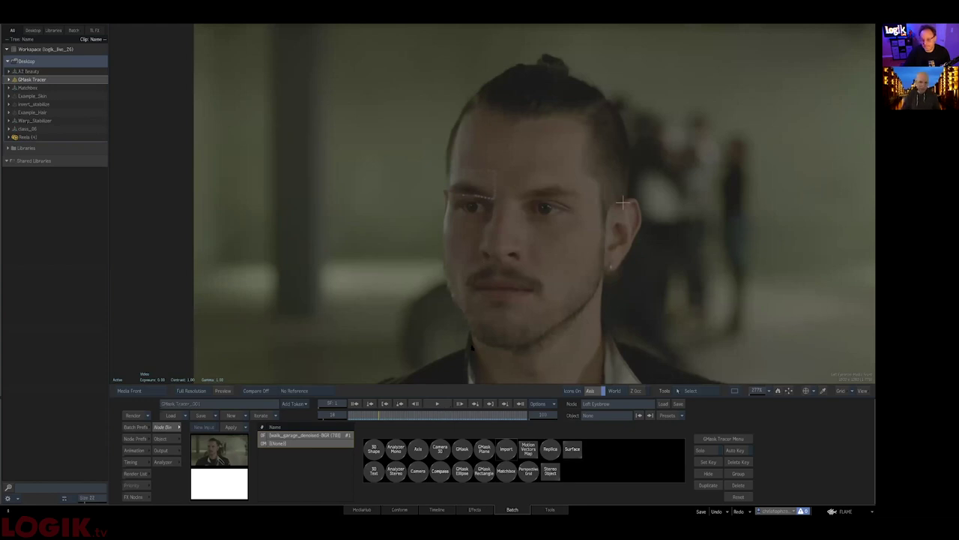
pyautogui.moveTo(481, 188); pyautogui.dragTo(559, 250)
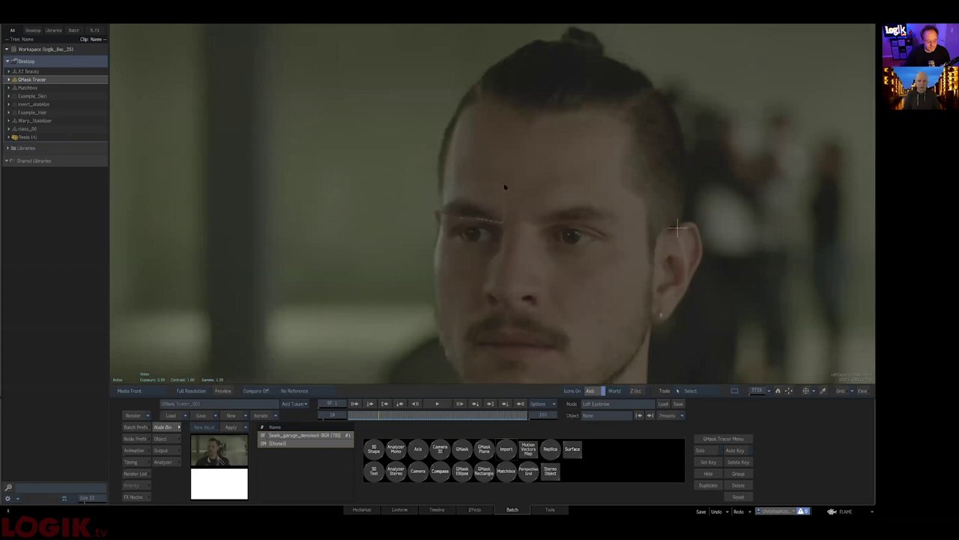
pyautogui.moveTo(390, 420); pyautogui.dragTo(404, 418)
# Select the Left Eyebrow GMask, show its Tracer settings and switch the viewer to its Keyer view.
pyautogui.click(600, 239)
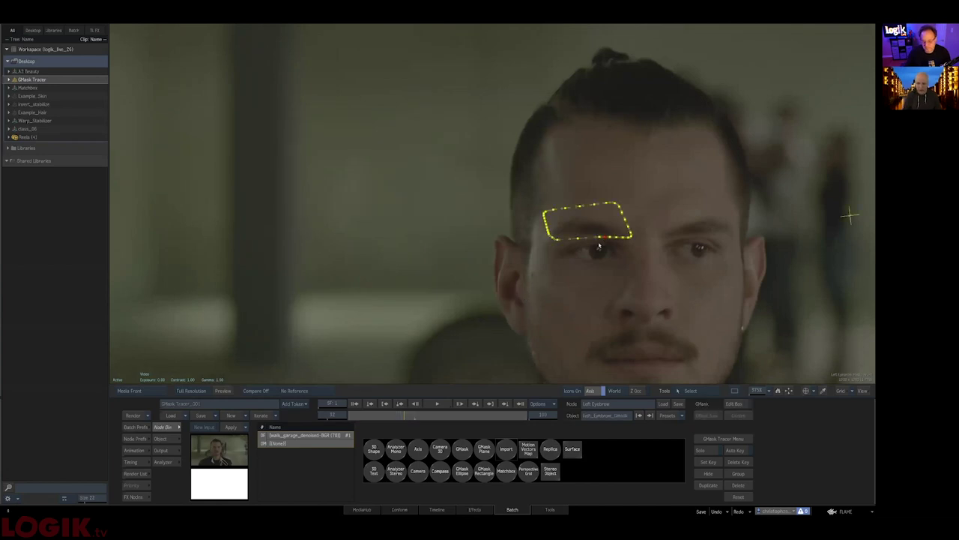
pyautogui.click(158, 439)
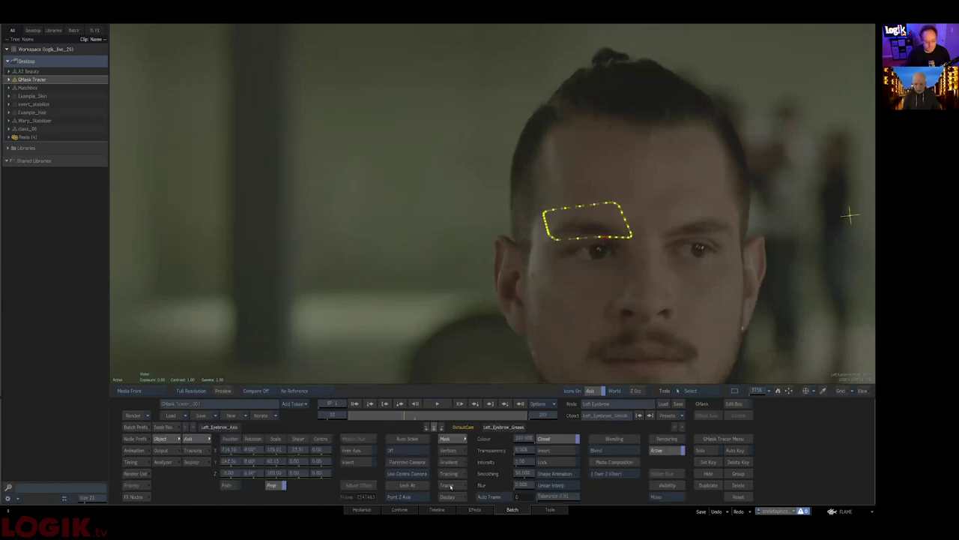
pyautogui.click(457, 485)
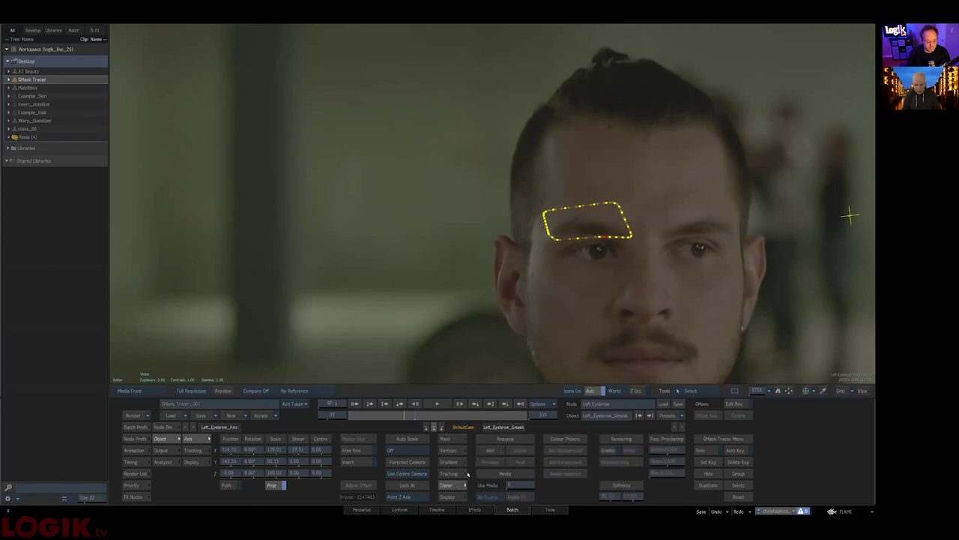
pyautogui.press('F8')
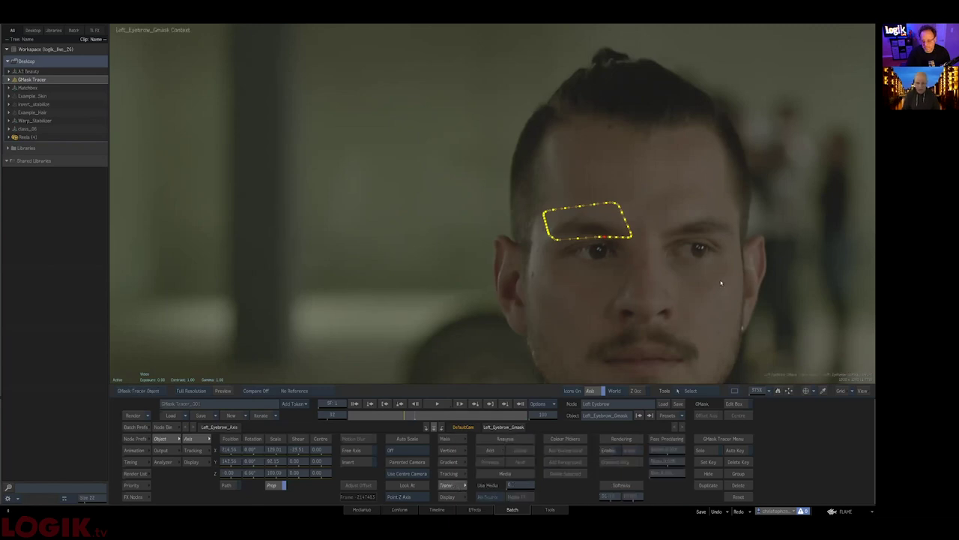
pyautogui.press('F8')
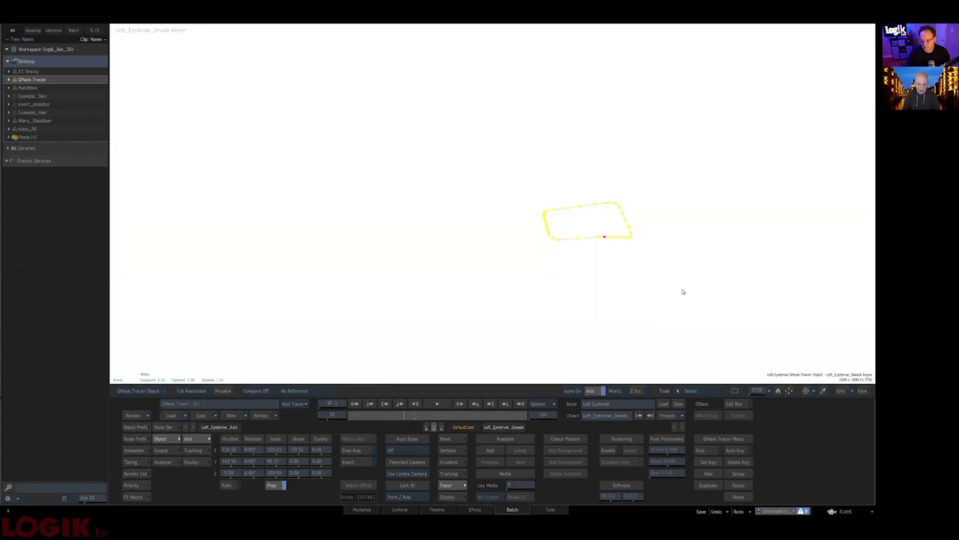
# Add a Tracer analysis for the Left Eyebrow mask, placing the background picker on the forehead and the foreground picker on the eyebrow.
pyautogui.click(490, 451)
pyautogui.moveTo(603, 214); pyautogui.dragTo(494, 250)
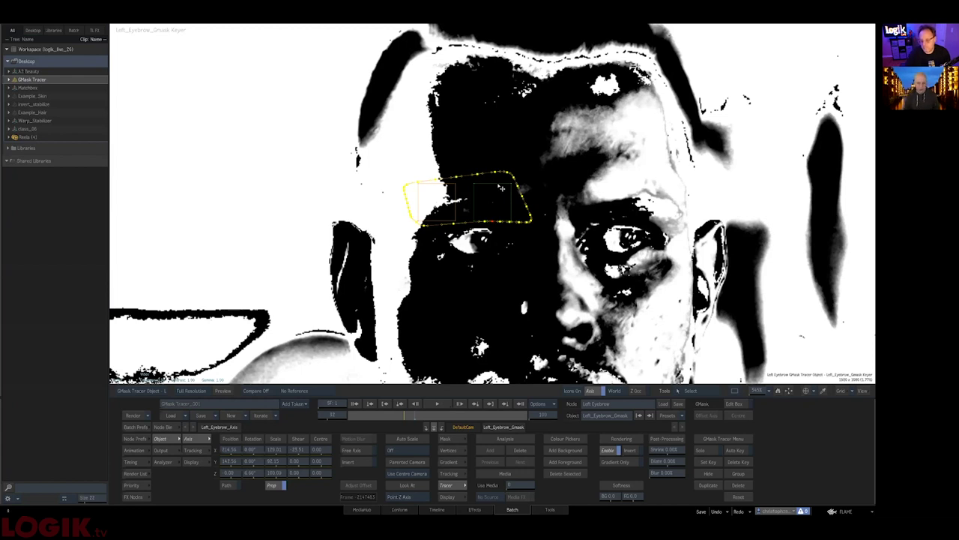
pyautogui.moveTo(497, 193); pyautogui.dragTo(489, 162)
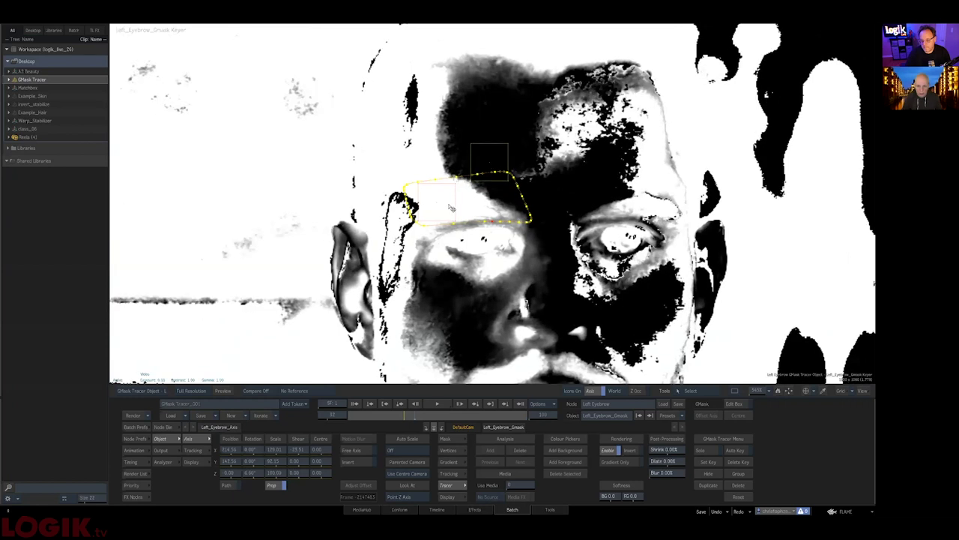
pyautogui.moveTo(455, 219); pyautogui.dragTo(442, 206)
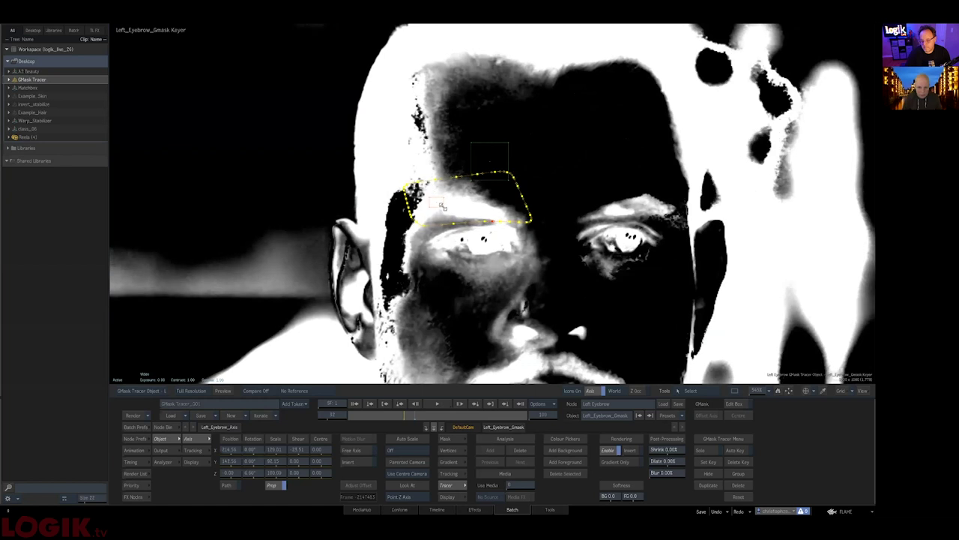
# Fine-tune the foreground and background pickers around the eyebrow, then add a second background picker on the forehead above its outer end.
pyautogui.press('Right')
pyautogui.press('Right')
pyautogui.press('Right')
pyautogui.press('Right')
pyautogui.press('Right')
pyautogui.press('Right')
pyautogui.press('Right')
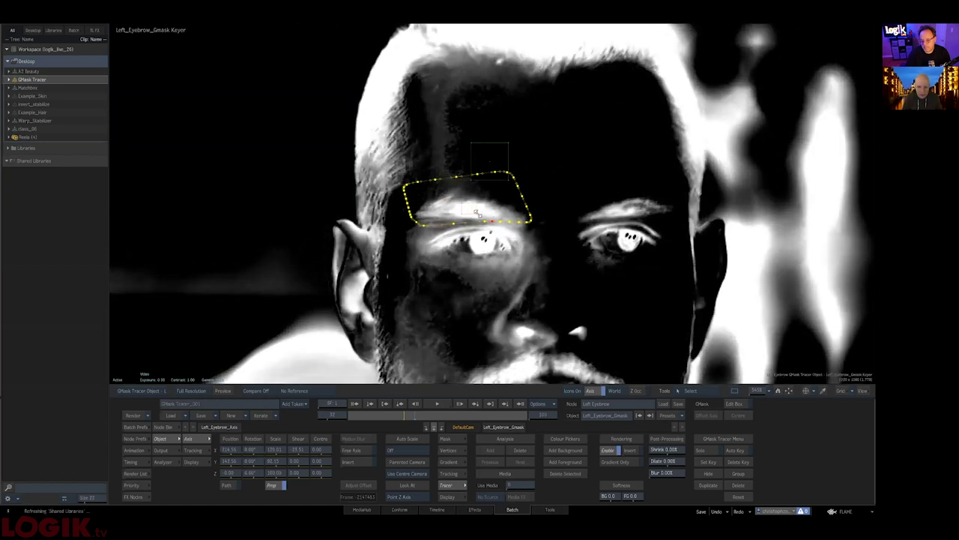
pyautogui.press('Right')
pyautogui.moveTo(491, 167); pyautogui.dragTo(495, 172)
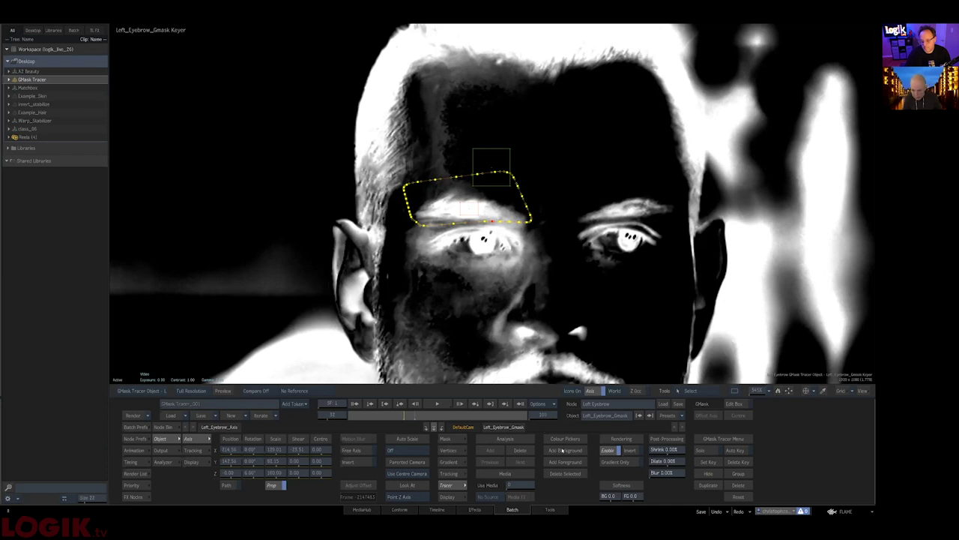
pyautogui.click(492, 201)
pyautogui.moveTo(492, 200); pyautogui.dragTo(442, 167)
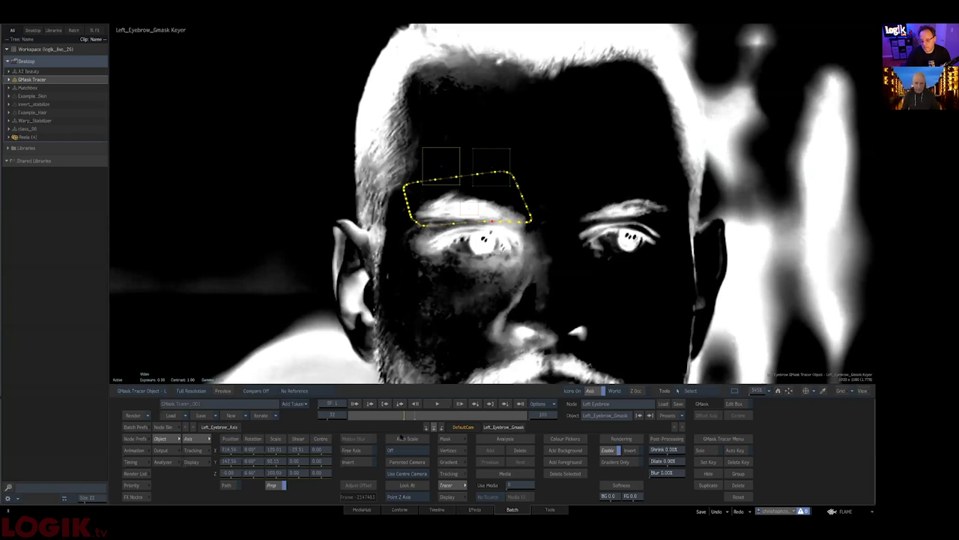
# Add a second Tracer analysis at an earlier frame and reposition its foreground picker on the eyebrow and background pickers on the surrounding skin.
pyautogui.click(399, 416)
pyautogui.moveTo(398, 418); pyautogui.dragTo(385, 416)
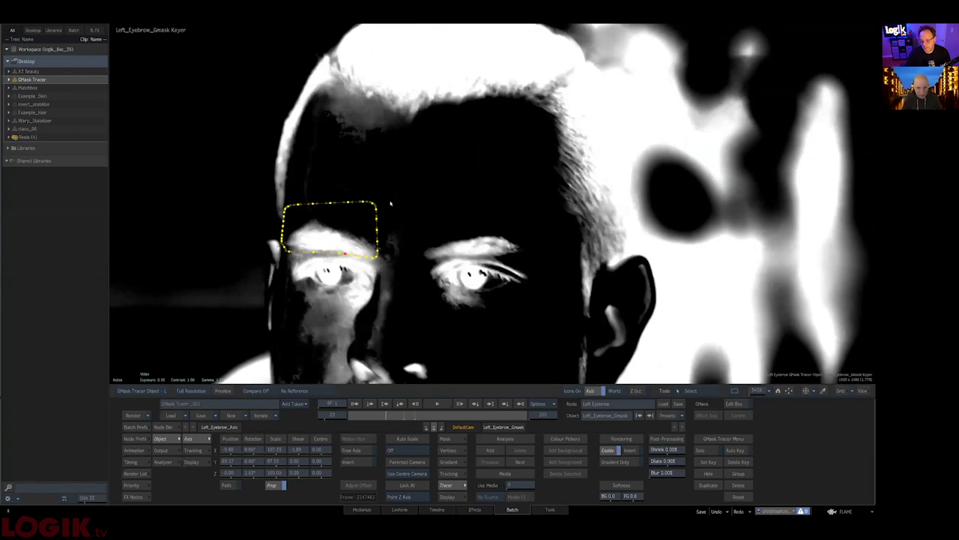
pyautogui.click(493, 449)
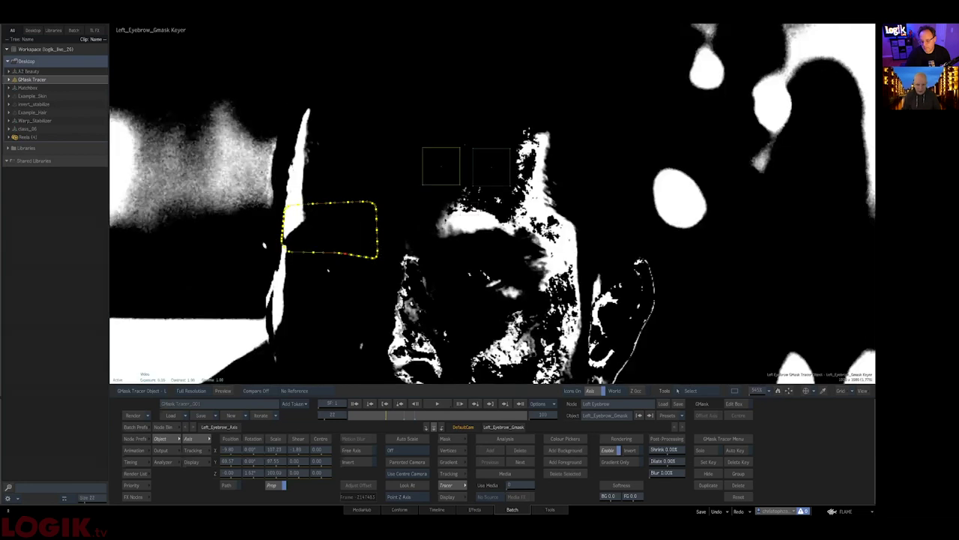
pyautogui.moveTo(450, 212); pyautogui.dragTo(325, 240)
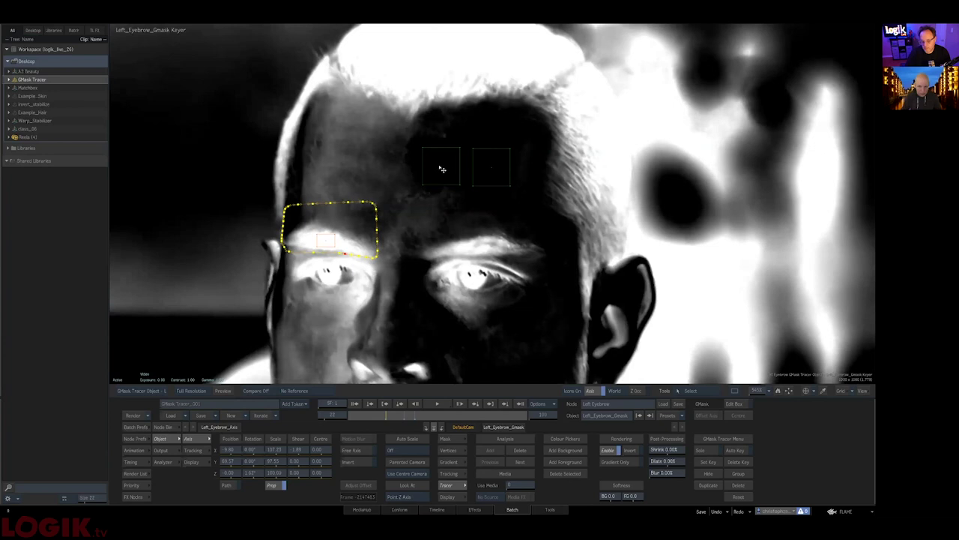
pyautogui.moveTo(440, 165); pyautogui.dragTo(318, 200)
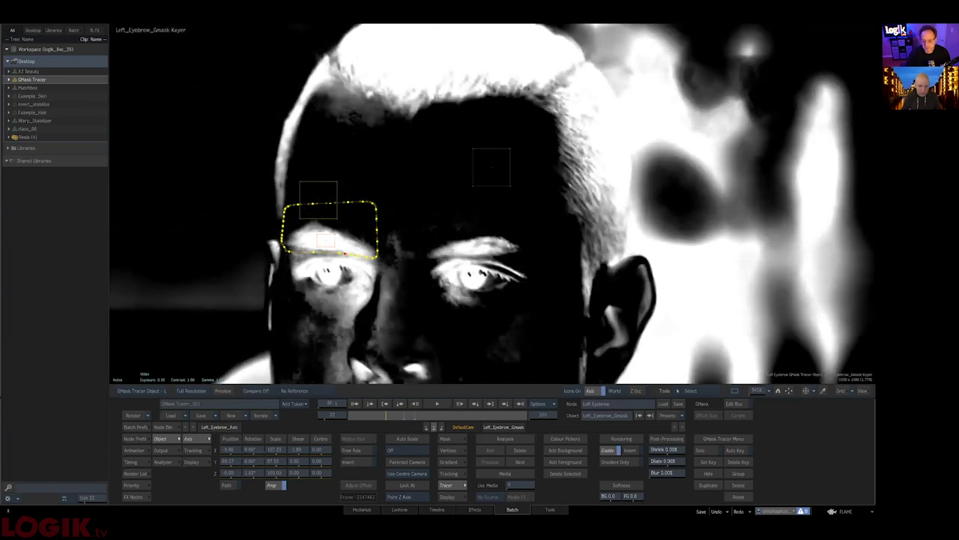
pyautogui.moveTo(492, 170); pyautogui.dragTo(406, 239)
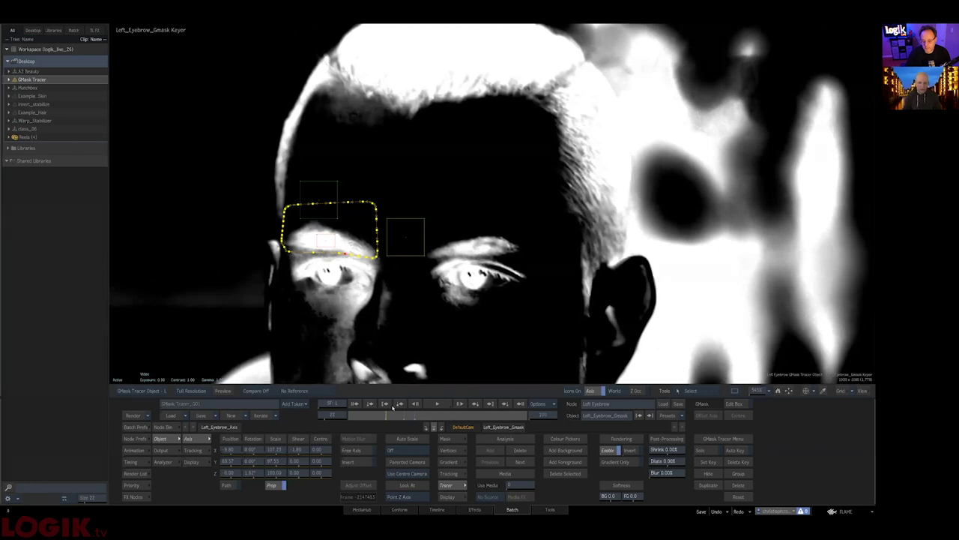
# Scrub through the frames around the two analyses to check the eyebrow key.
pyautogui.moveTo(387, 415); pyautogui.dragTo(403, 414)
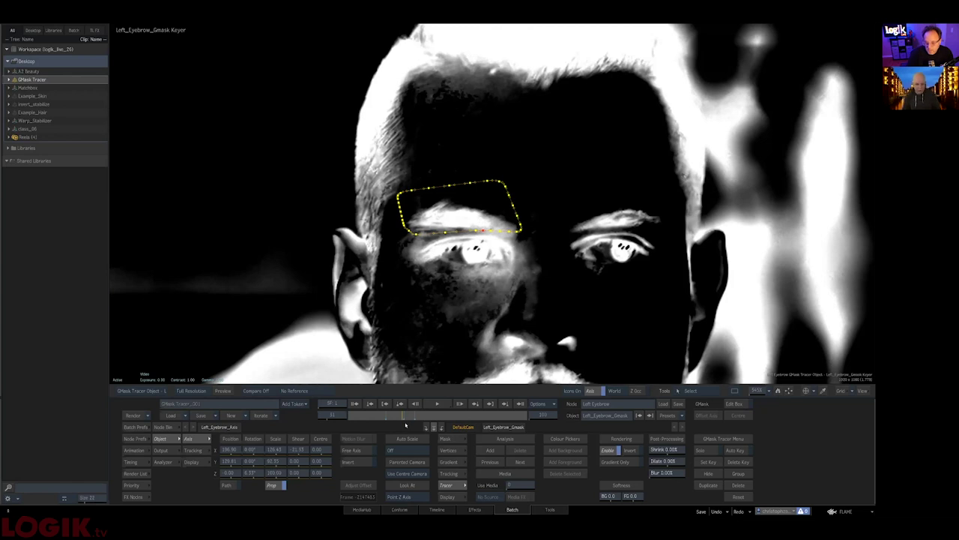
pyautogui.moveTo(407, 418); pyautogui.dragTo(412, 417)
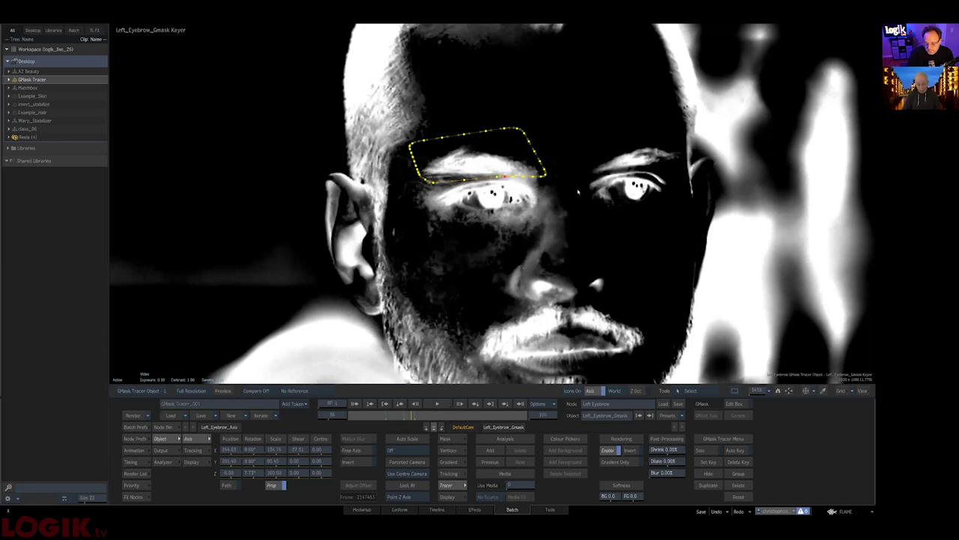
pyautogui.moveTo(649, 259); pyautogui.dragTo(575, 278)
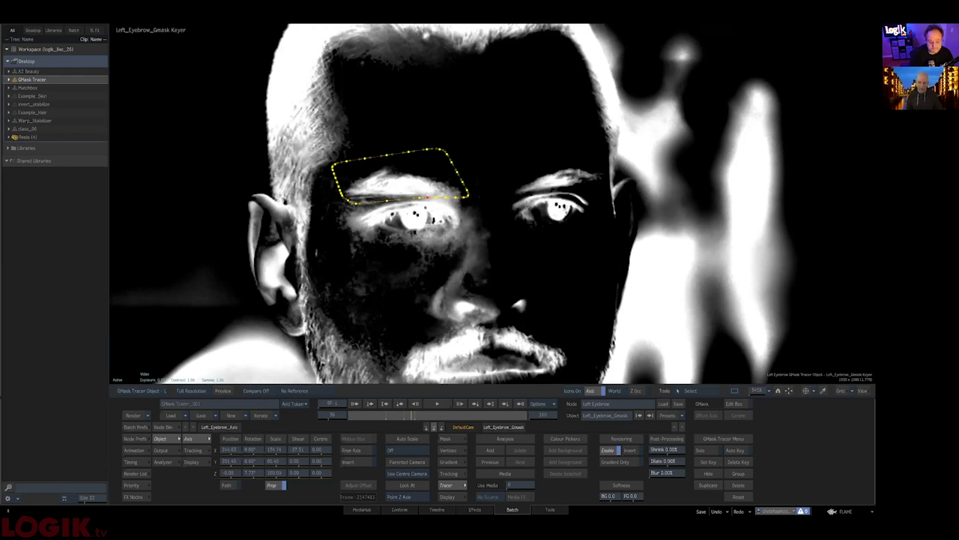
pyautogui.moveTo(409, 416)
pyautogui.mouseDown()
pyautogui.moveTo(430, 412)
pyautogui.moveTo(408, 422)
pyautogui.mouseUp()
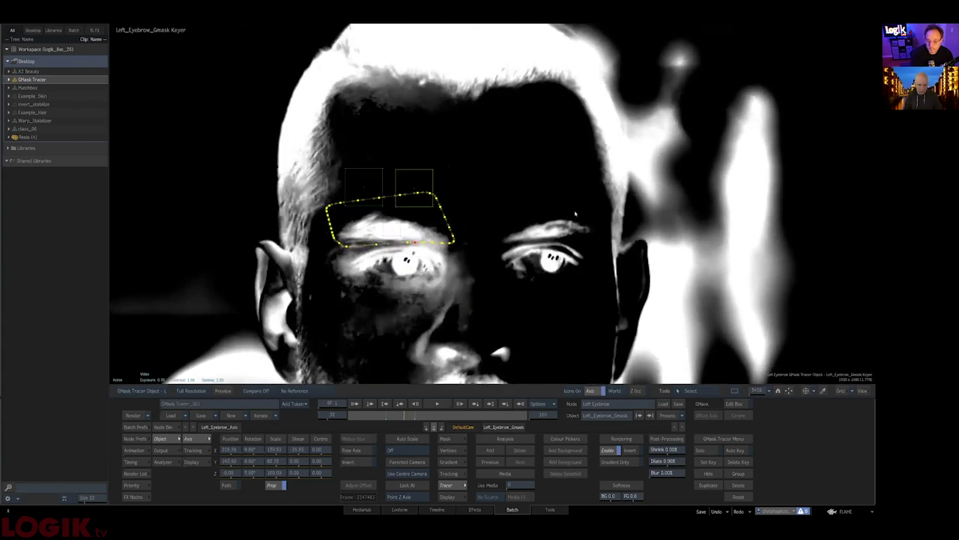
# Return to the Batch schematic, launch the Mocha UI from the Mocha_Pro node and select the Left Eyebrow shape.
pyautogui.press('F4')
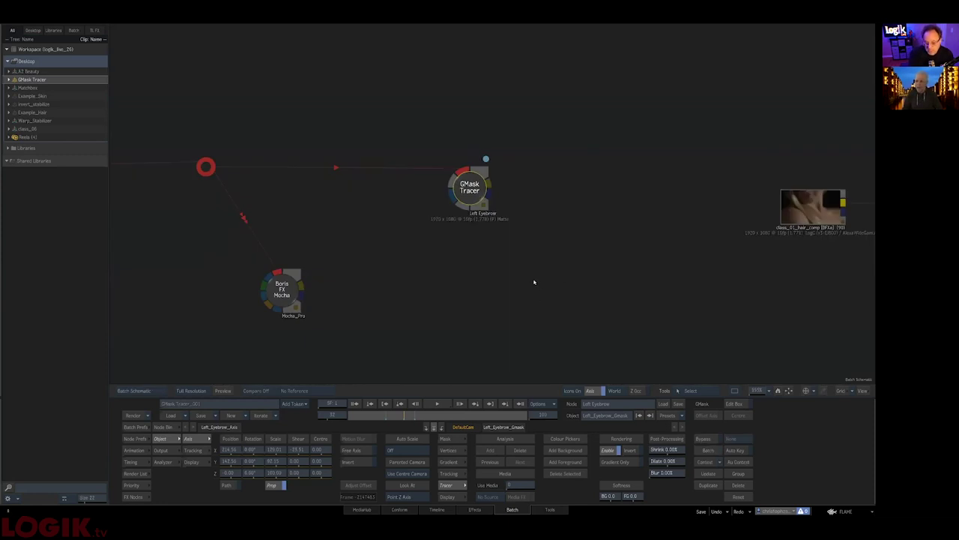
pyautogui.click(282, 294)
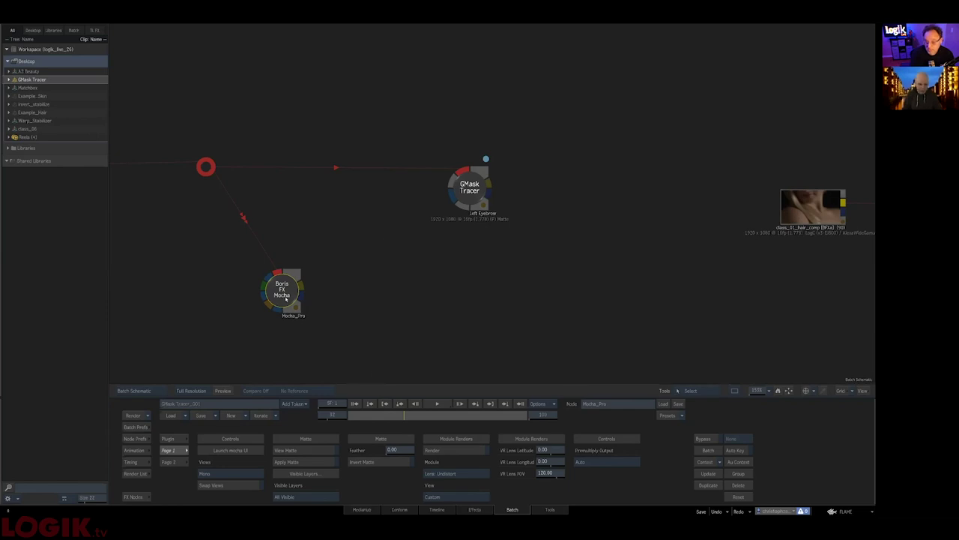
pyautogui.moveTo(285, 299); pyautogui.dragTo(290, 304)
pyautogui.click(246, 450)
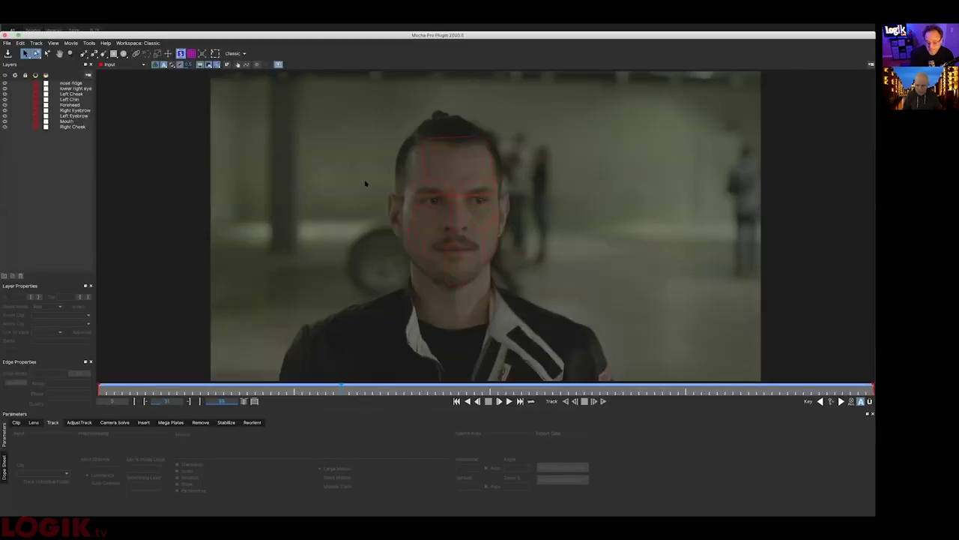
pyautogui.click(416, 189)
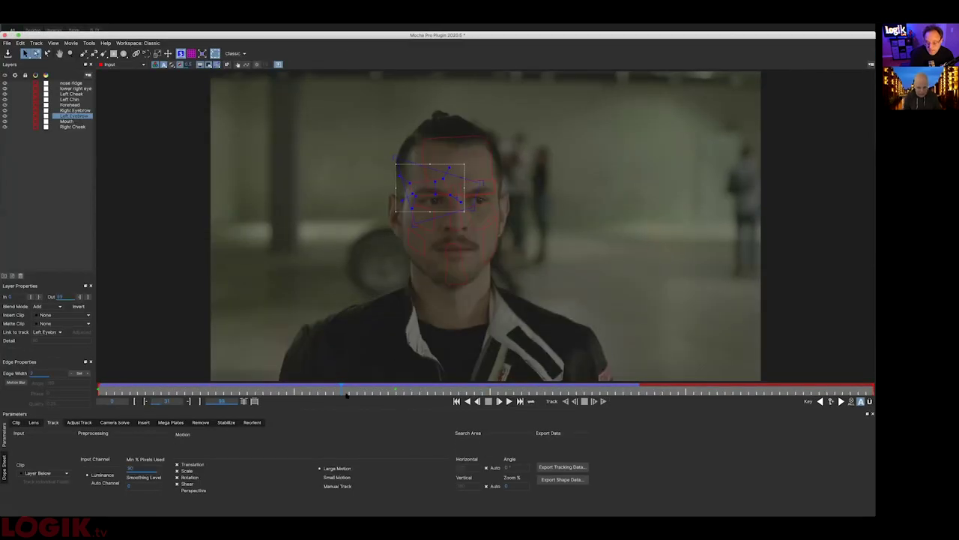
pyautogui.moveTo(346, 393); pyautogui.dragTo(334, 391)
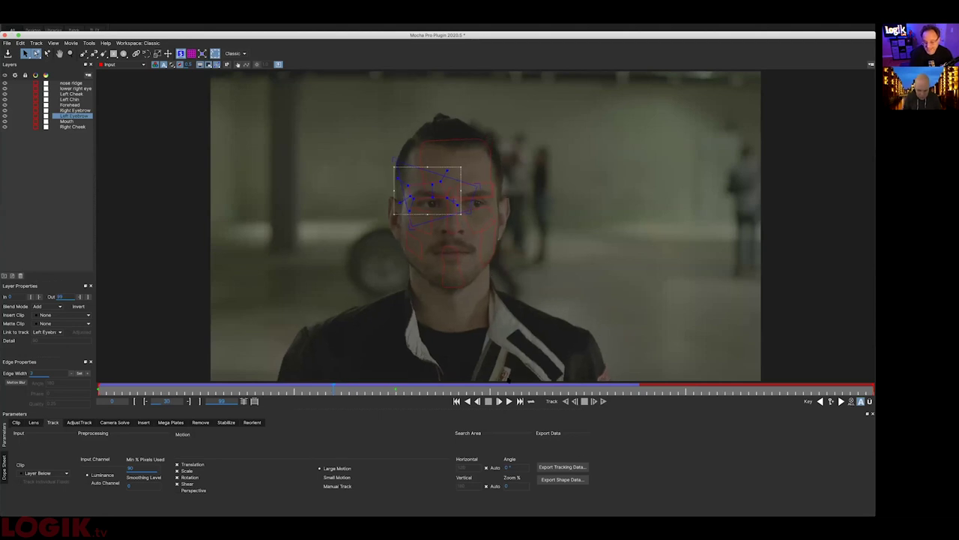
# Export the selected layer's shape data in Flame Tracer [Basic] (*.mask) format as Left Eyebrow?basic.mask and close Mocha without saving the project.
pyautogui.click(566, 479)
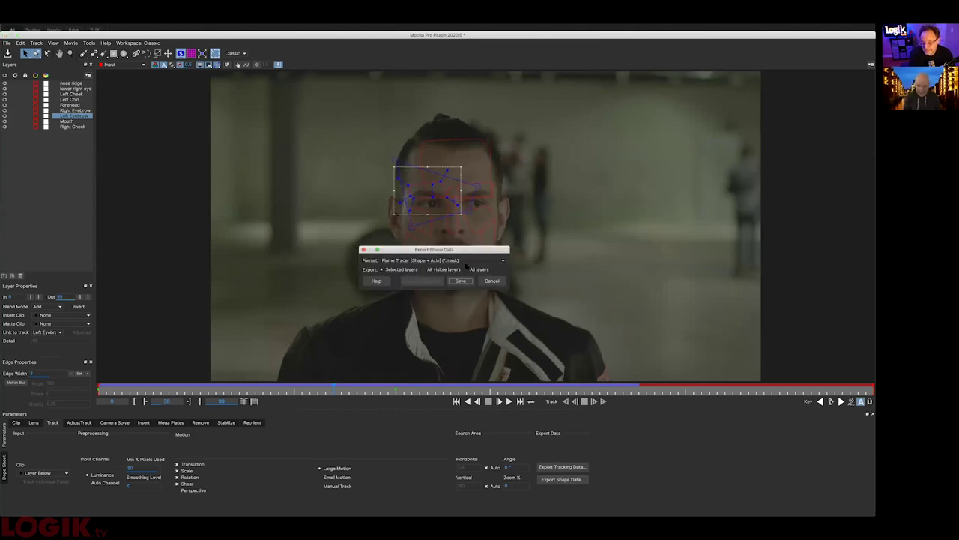
pyautogui.click(469, 260)
pyautogui.click(412, 289)
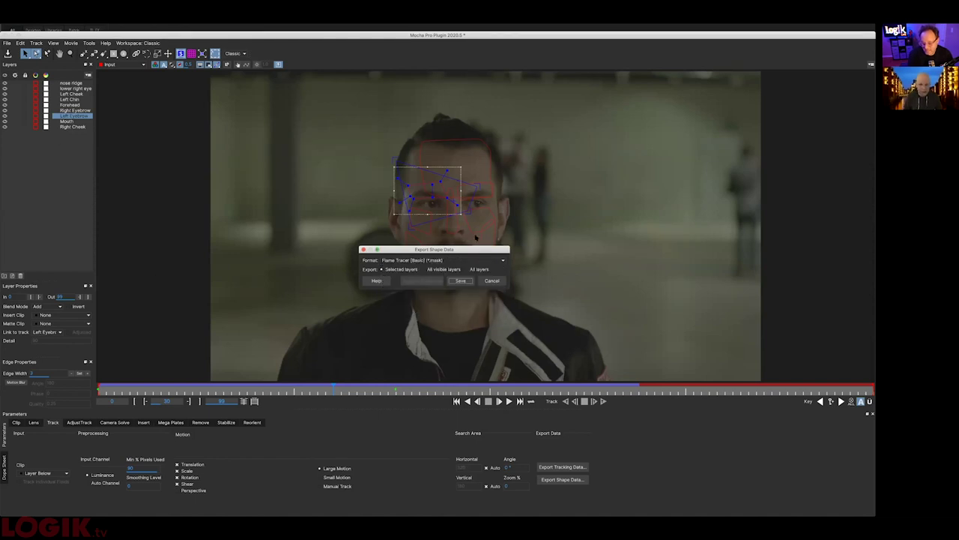
pyautogui.click(461, 281)
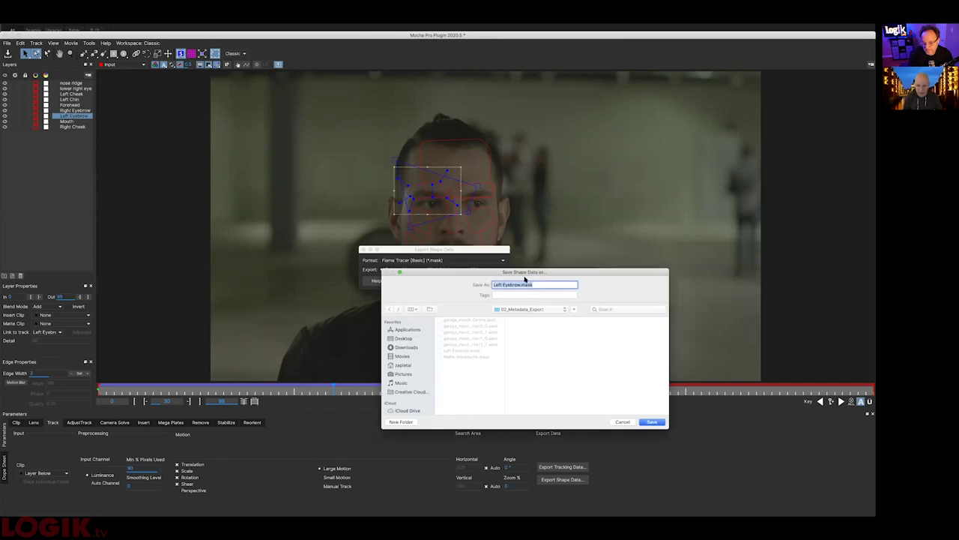
pyautogui.click(519, 284)
pyautogui.write('_basic')
pyautogui.press('Return')
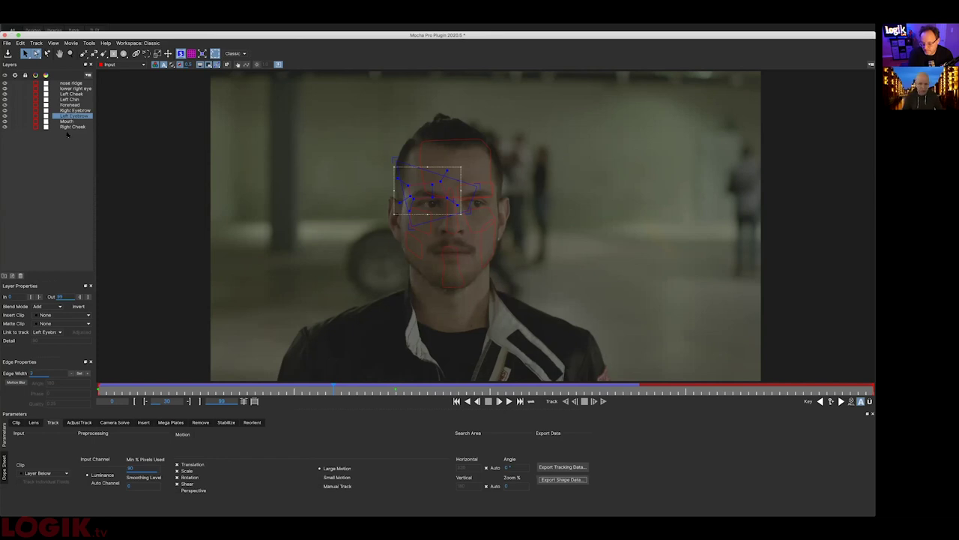
pyautogui.click(5, 35)
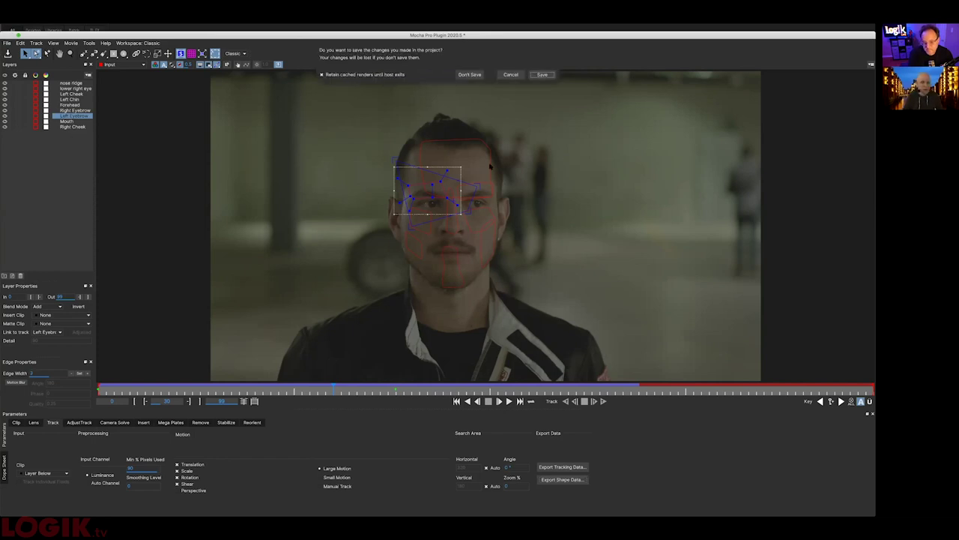
pyautogui.click(469, 75)
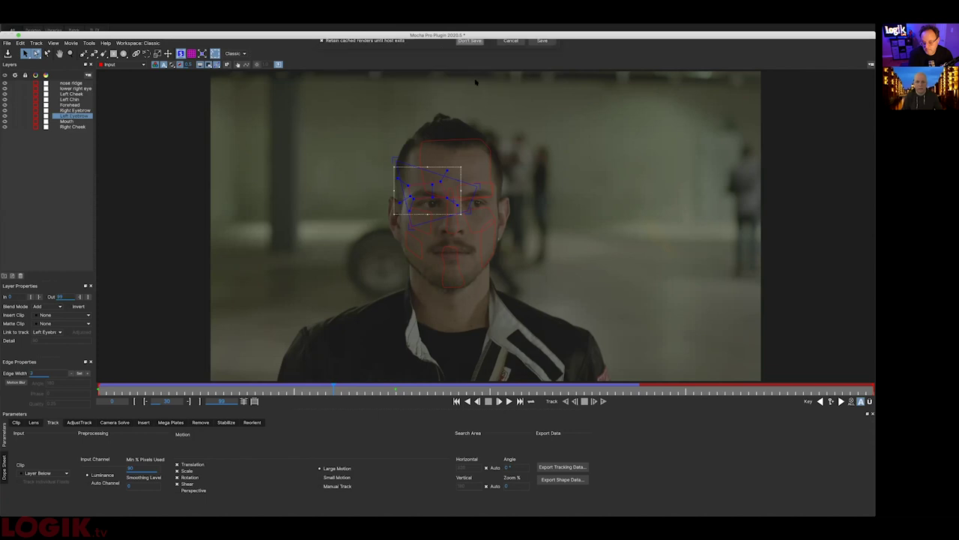
# Open the Left Eyebrow GMask Tracer node's schematic and move its GMask node clear of the Axis node.
pyautogui.doubleClick(471, 184)
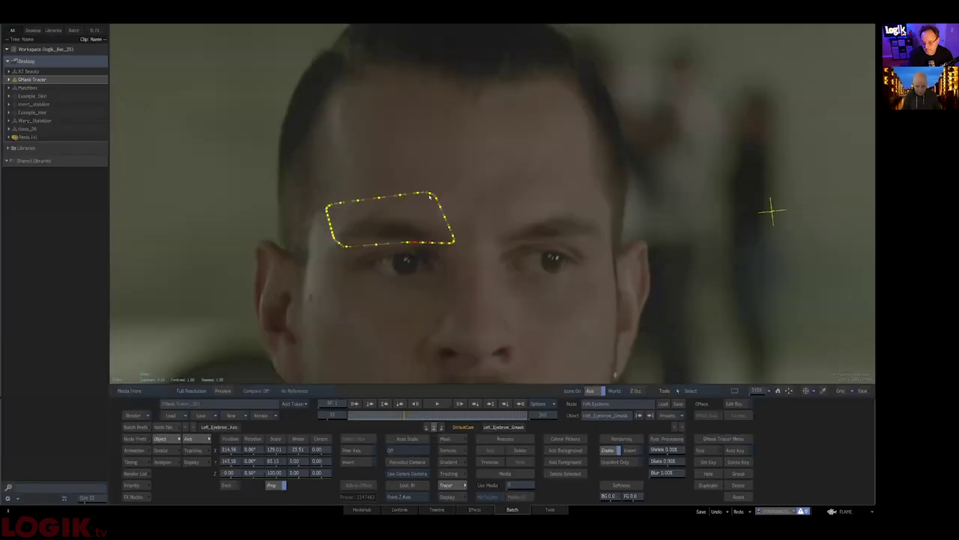
pyautogui.click(475, 293)
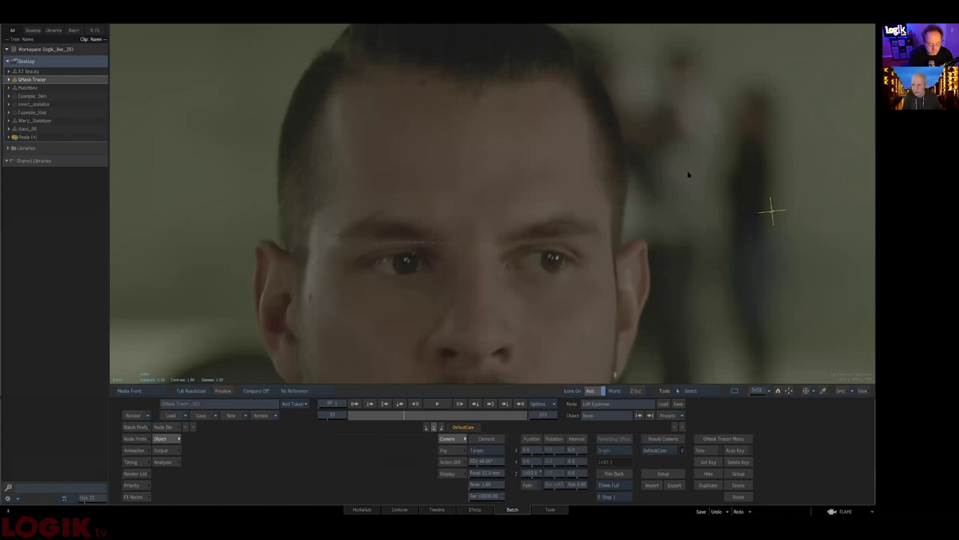
pyautogui.press('Escape')
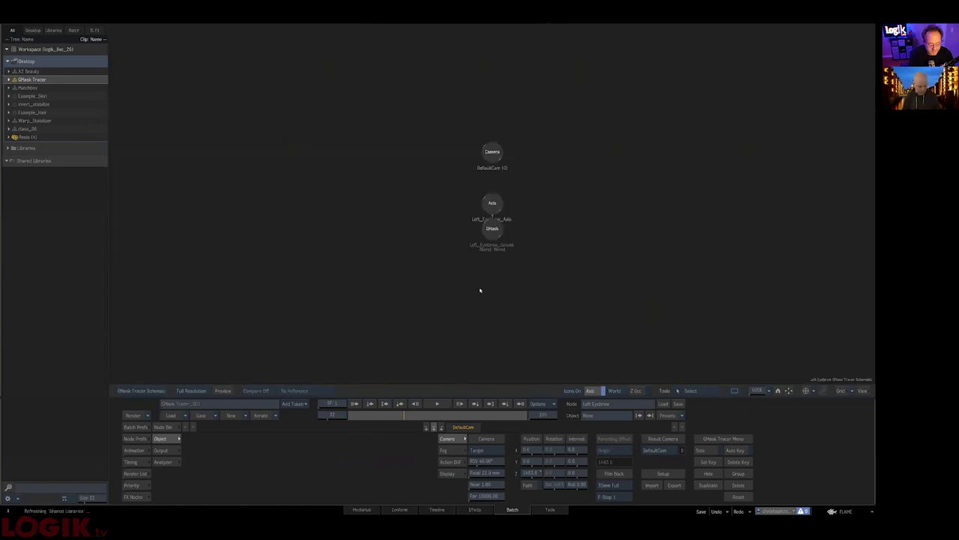
pyautogui.moveTo(480, 298); pyautogui.dragTo(446, 323)
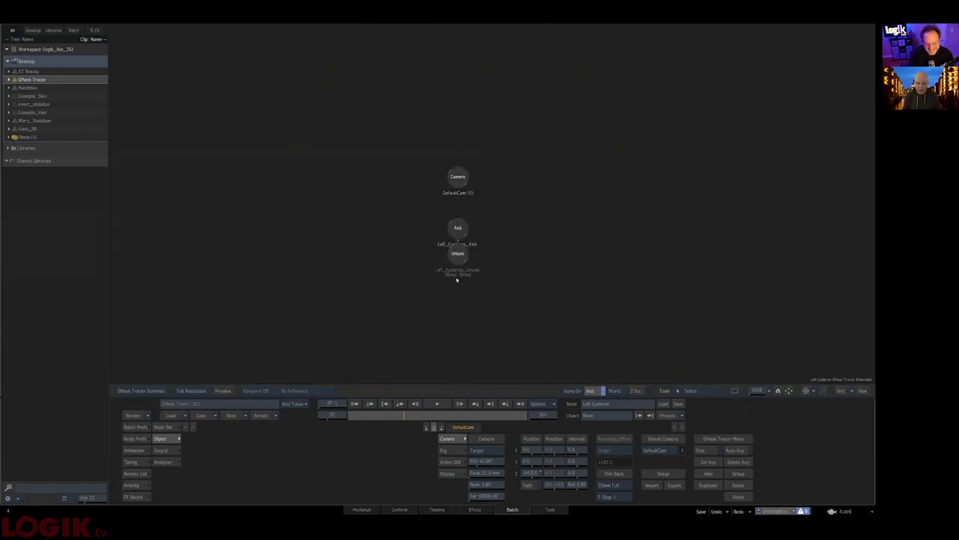
pyautogui.moveTo(457, 254); pyautogui.dragTo(458, 290)
# Select the Left_Eyebrow_Axis node, examine its animation curves and scrub along them, and return to the node's object settings.
pyautogui.click(457, 235)
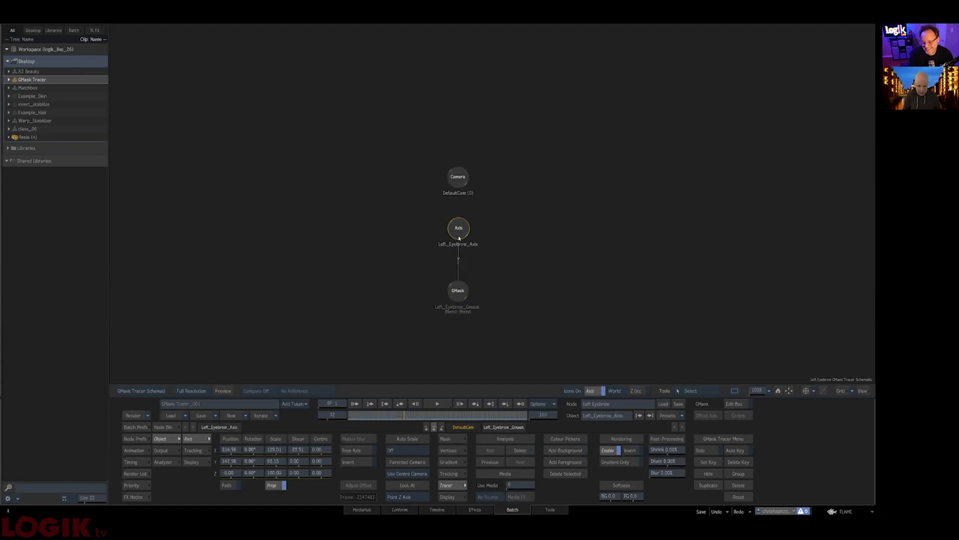
pyautogui.moveTo(414, 415)
pyautogui.mouseDown()
pyautogui.moveTo(442, 418)
pyautogui.moveTo(370, 416)
pyautogui.moveTo(414, 419)
pyautogui.mouseUp()
pyautogui.click(135, 450)
pyautogui.scroll(-3, 249, 442)
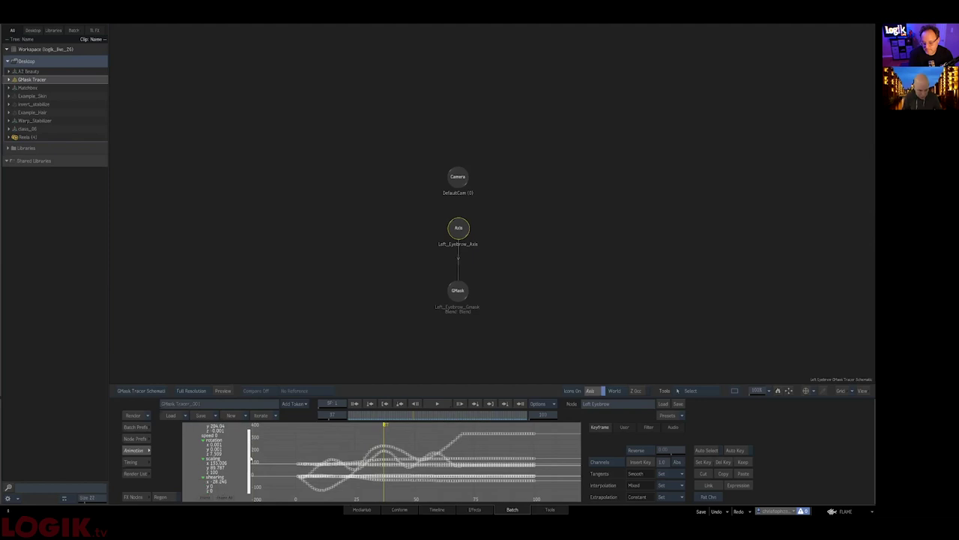
pyautogui.moveTo(392, 411)
pyautogui.mouseDown()
pyautogui.moveTo(357, 417)
pyautogui.moveTo(409, 423)
pyautogui.moveTo(395, 419)
pyautogui.mouseUp()
pyautogui.click(430, 373)
pyautogui.click(137, 438)
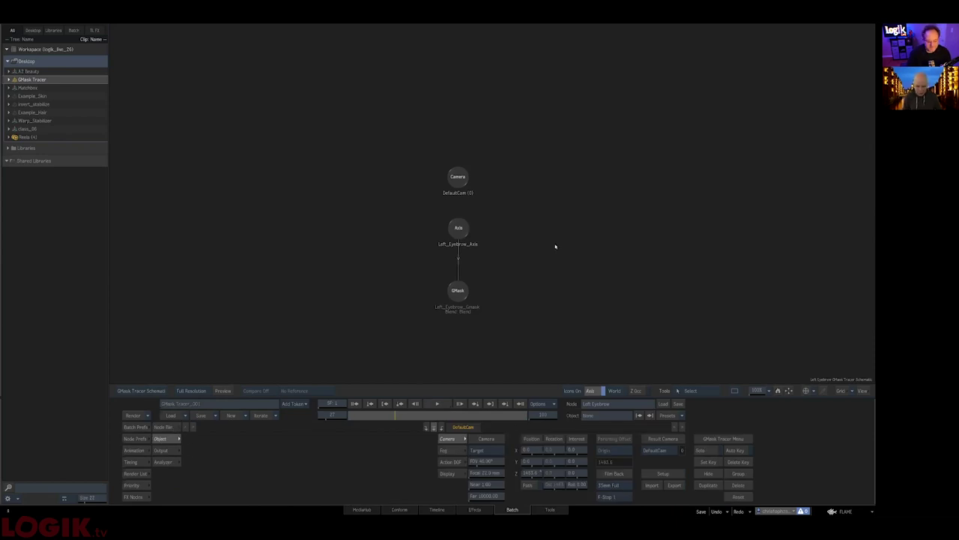
# Add a new GMask Tracer node above the Mocha node in the Batch schematic and load the exported Left Eyebrow?basic mask into it.
pyautogui.press('Escape')
pyautogui.click(135, 497)
pyautogui.press('g')
pyautogui.moveTo(493, 467); pyautogui.dragTo(387, 258)
pyautogui.click(663, 403)
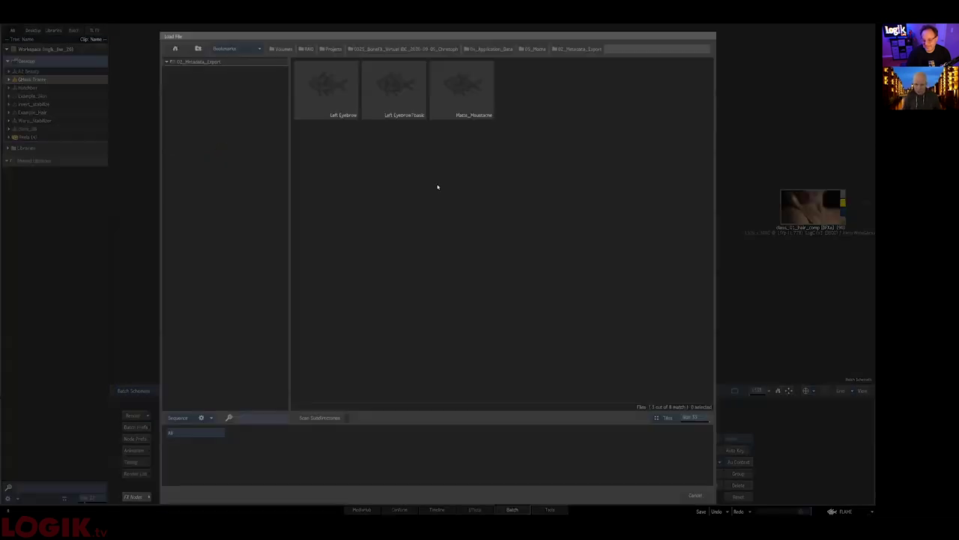
pyautogui.doubleClick(405, 88)
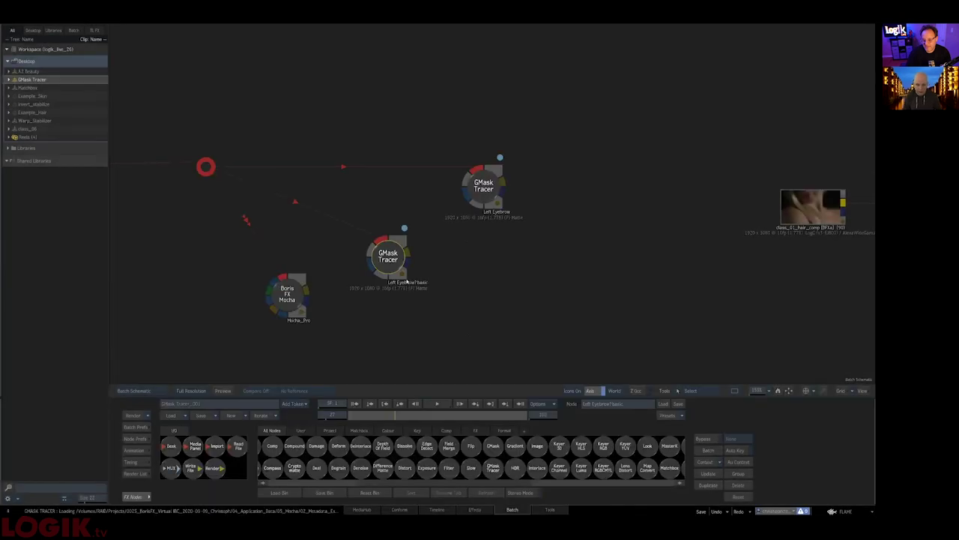
# Open the Left Eyebrow?basic node's schematic, move its GMask node clear of the camera, and view the mask over the footage at the start.
pyautogui.click(337, 307)
pyautogui.press('Escape')
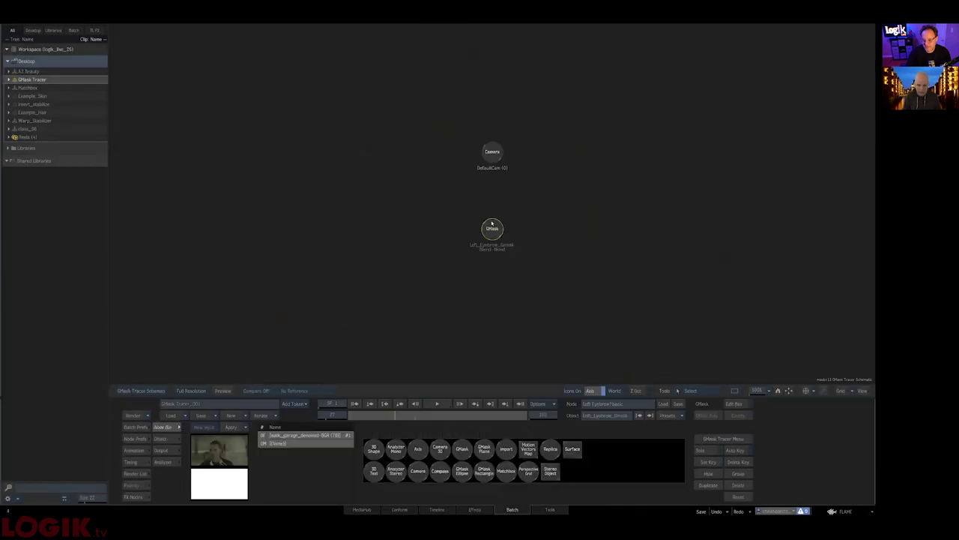
pyautogui.moveTo(496, 229); pyautogui.dragTo(466, 246)
pyautogui.press('F1')
pyautogui.moveTo(400, 416); pyautogui.dragTo(348, 416)
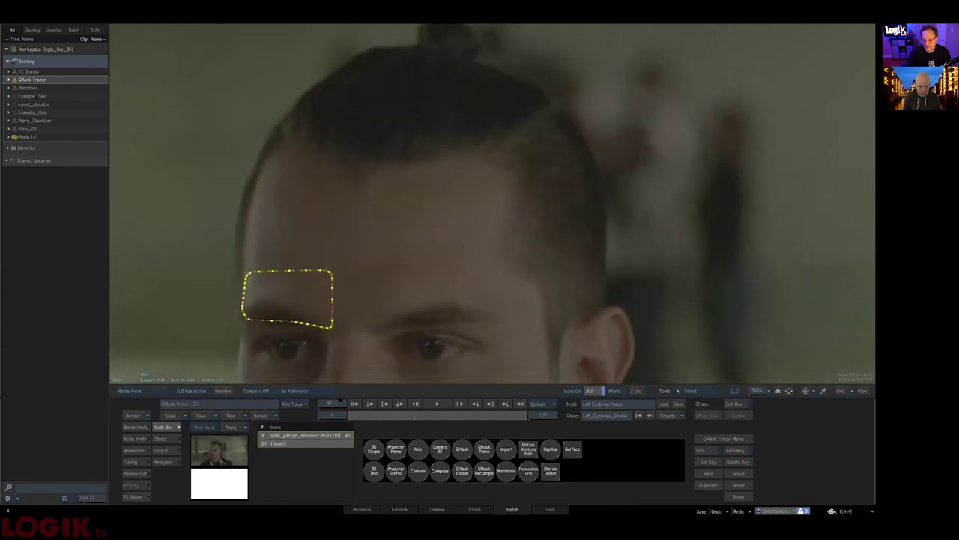
# Examine the Left_Eyebrow_Gmask animation channels and scrub through the footage to check how the basic mask shape follows the eyebrow.
pyautogui.moveTo(392, 308); pyautogui.dragTo(434, 208)
pyautogui.click(136, 450)
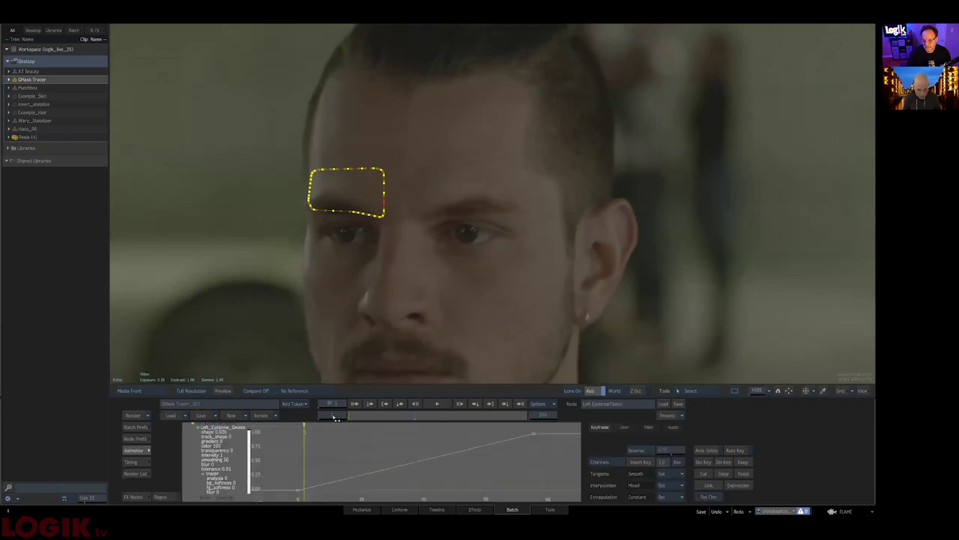
pyautogui.moveTo(357, 417); pyautogui.dragTo(362, 417)
pyautogui.press('Escape')
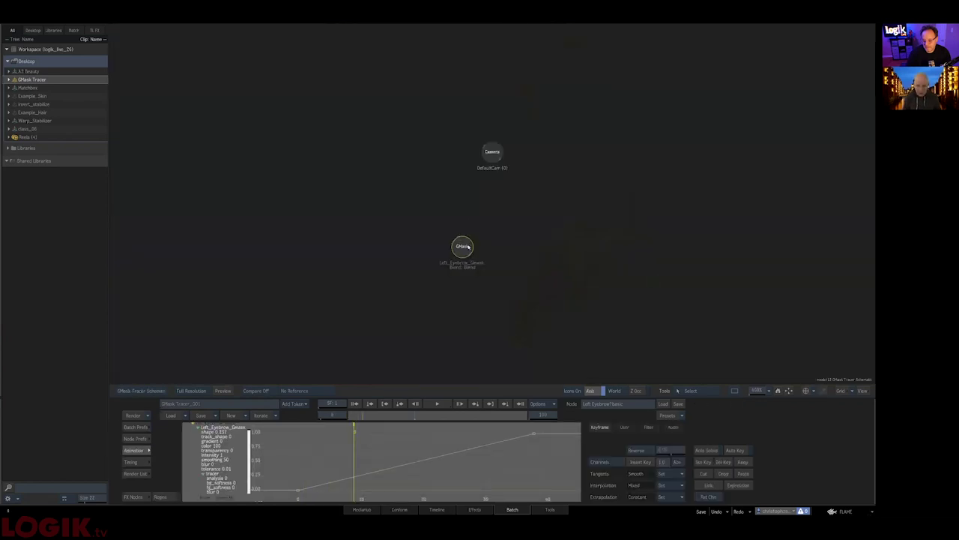
pyautogui.press('Escape')
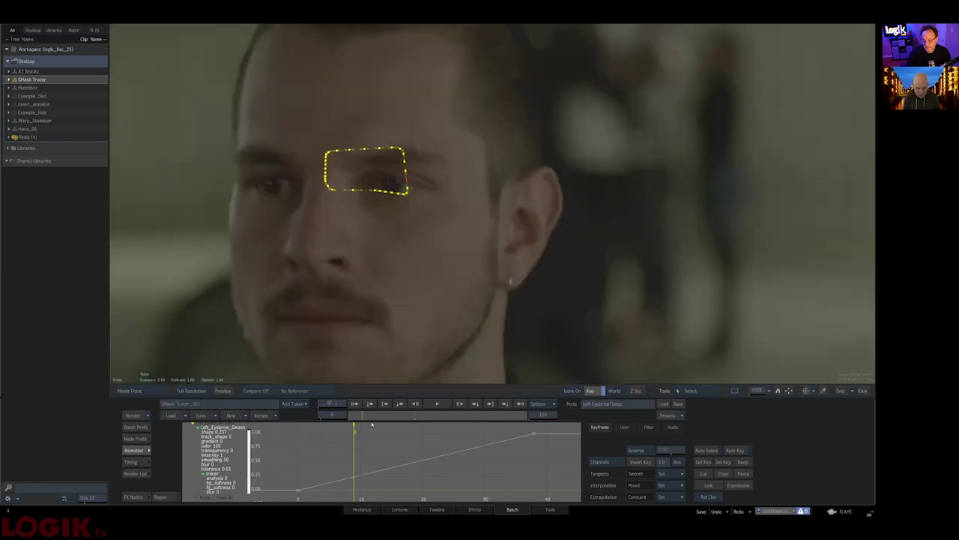
pyautogui.moveTo(367, 415); pyautogui.dragTo(395, 418)
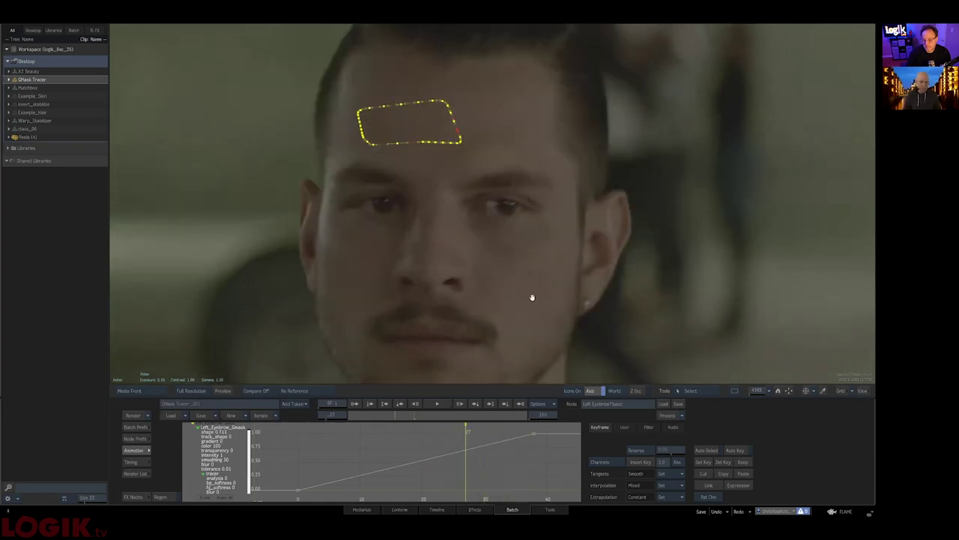
pyautogui.moveTo(531, 298); pyautogui.dragTo(602, 298)
pyautogui.moveTo(387, 422)
pyautogui.mouseDown()
pyautogui.moveTo(367, 420)
pyautogui.moveTo(391, 417)
pyautogui.mouseUp()
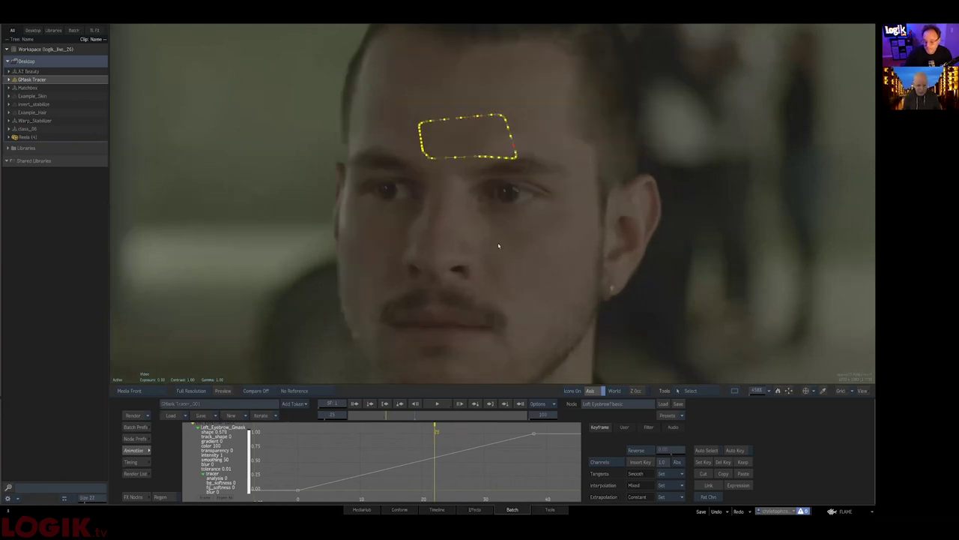
pyautogui.moveTo(379, 418); pyautogui.dragTo(373, 417)
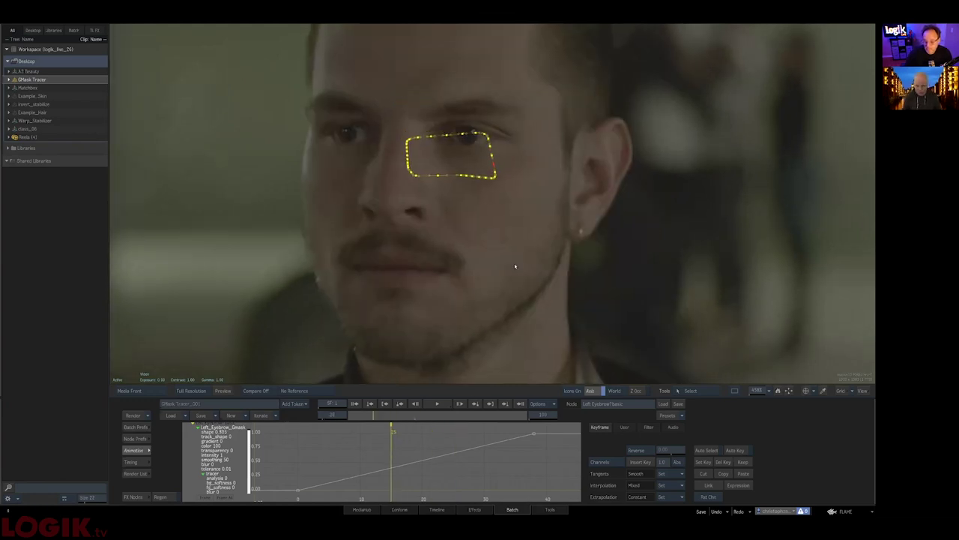
# Return to the Batch schematic, nudge the multi-output mask147 GMask Tracer node into place, and open its internal schematic.
pyautogui.press('Escape')
pyautogui.moveTo(739, 241); pyautogui.dragTo(605, 253)
pyautogui.scroll(-5, 542, 293)
pyautogui.moveTo(667, 315); pyautogui.dragTo(524, 303)
pyautogui.scroll(3, 520, 285)
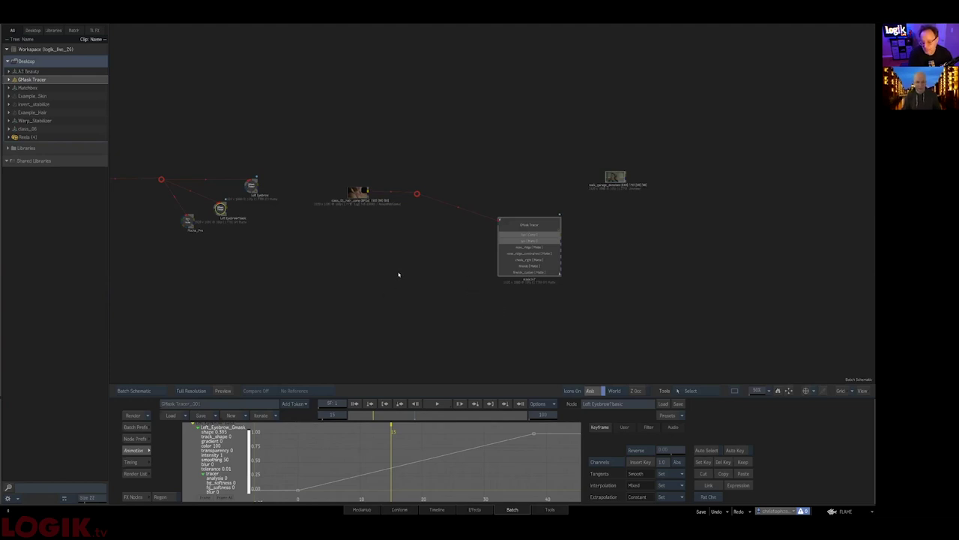
pyautogui.moveTo(427, 249); pyautogui.dragTo(482, 242)
pyautogui.moveTo(476, 203); pyautogui.dragTo(485, 89)
pyautogui.moveTo(535, 316); pyautogui.dragTo(486, 272)
pyautogui.moveTo(511, 341); pyautogui.dragTo(533, 341)
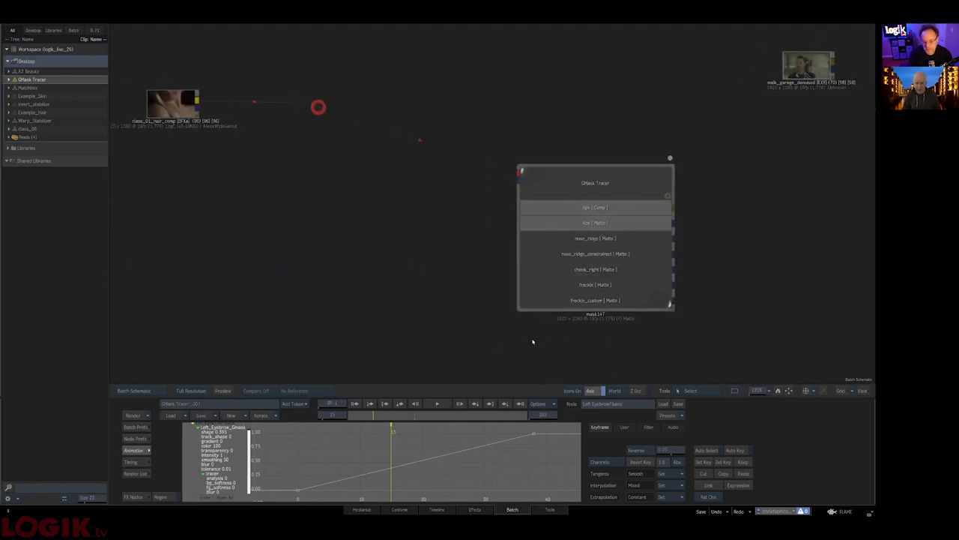
pyautogui.click(630, 177)
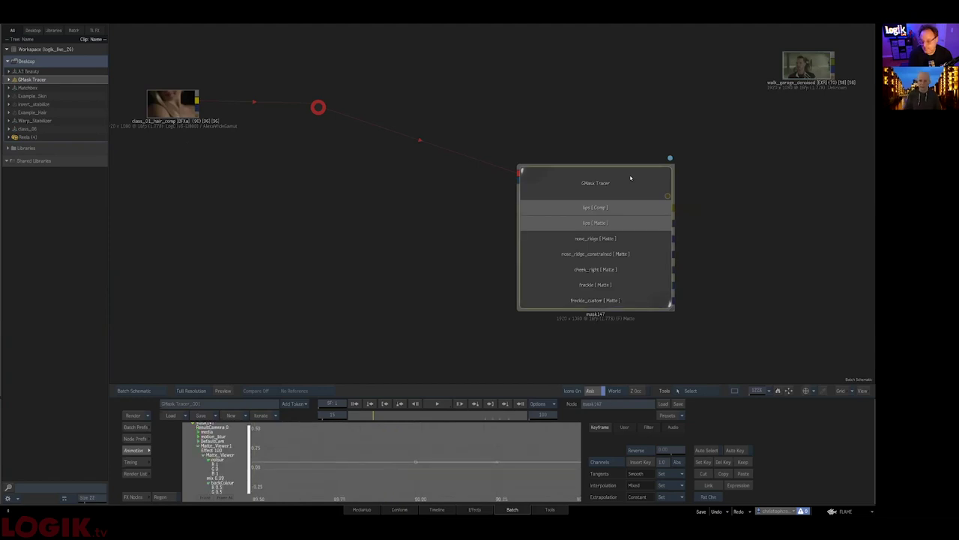
pyautogui.moveTo(602, 179); pyautogui.dragTo(606, 167)
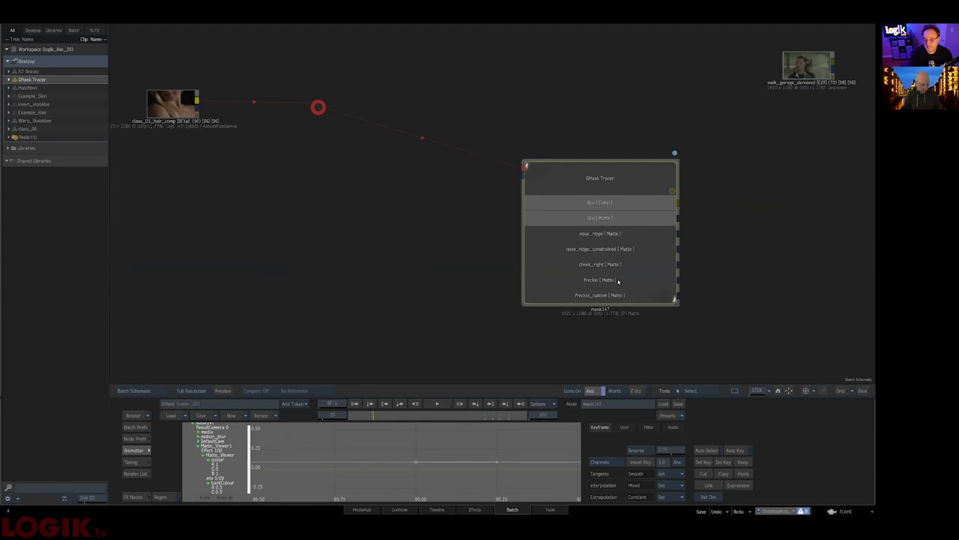
pyautogui.doubleClick(611, 202)
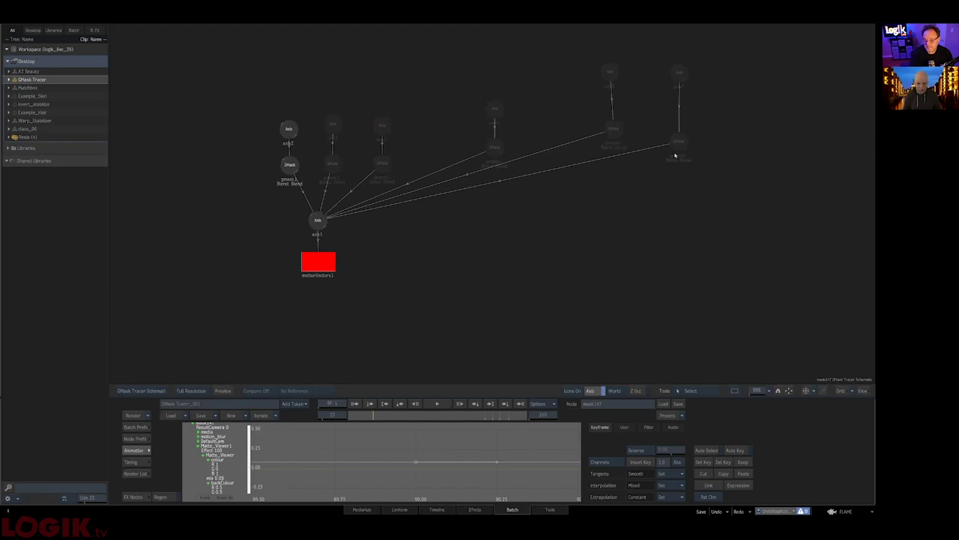
# Show the node's output settings and go through the render layers from nose_ridge to freckle_custom to see which GMask each one uses.
pyautogui.click(138, 451)
pyautogui.moveTo(497, 278); pyautogui.dragTo(555, 267)
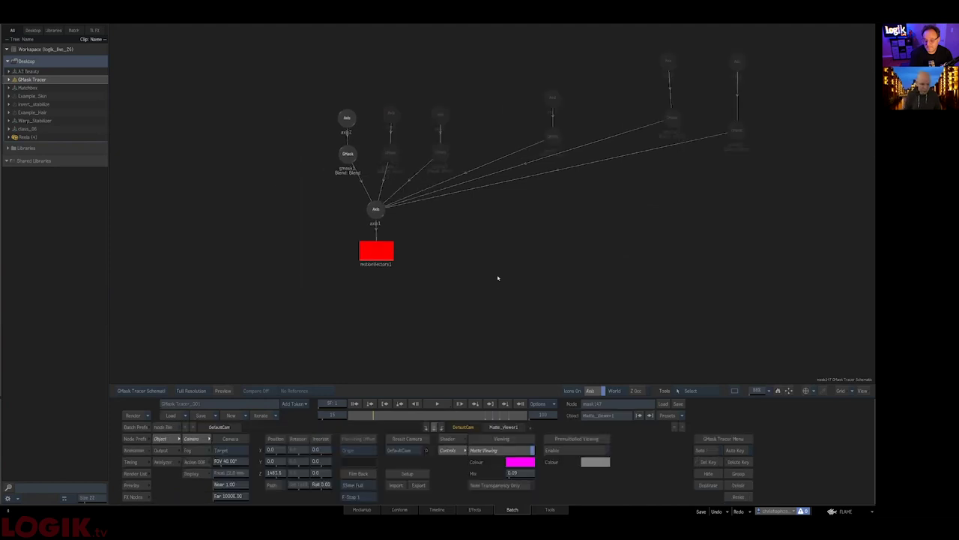
pyautogui.click(166, 450)
pyautogui.click(248, 443)
pyautogui.click(248, 451)
pyautogui.click(247, 459)
pyautogui.click(246, 467)
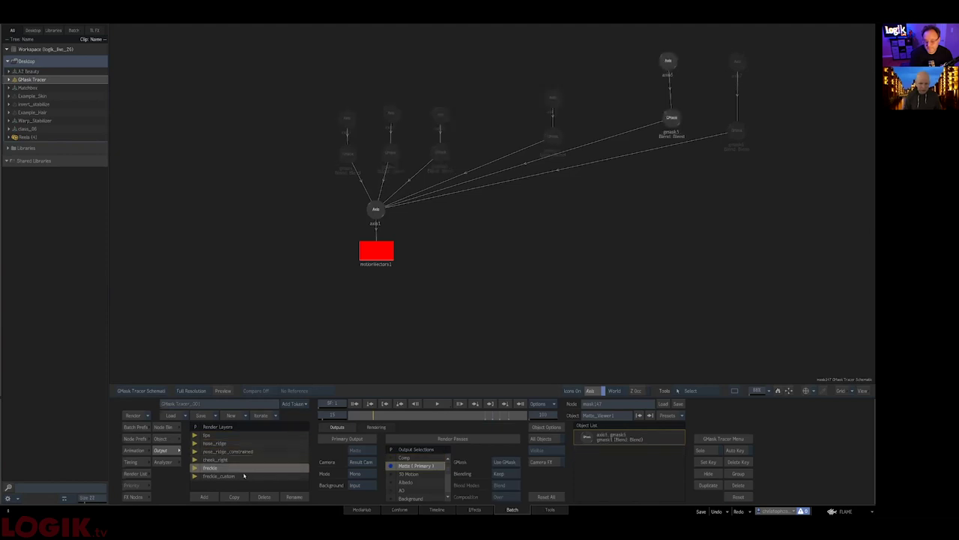
pyautogui.click(246, 476)
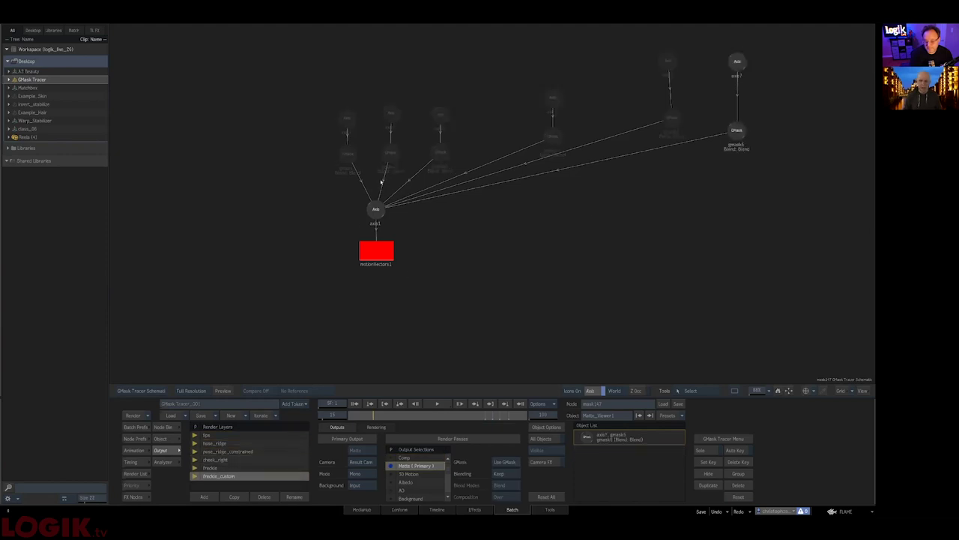
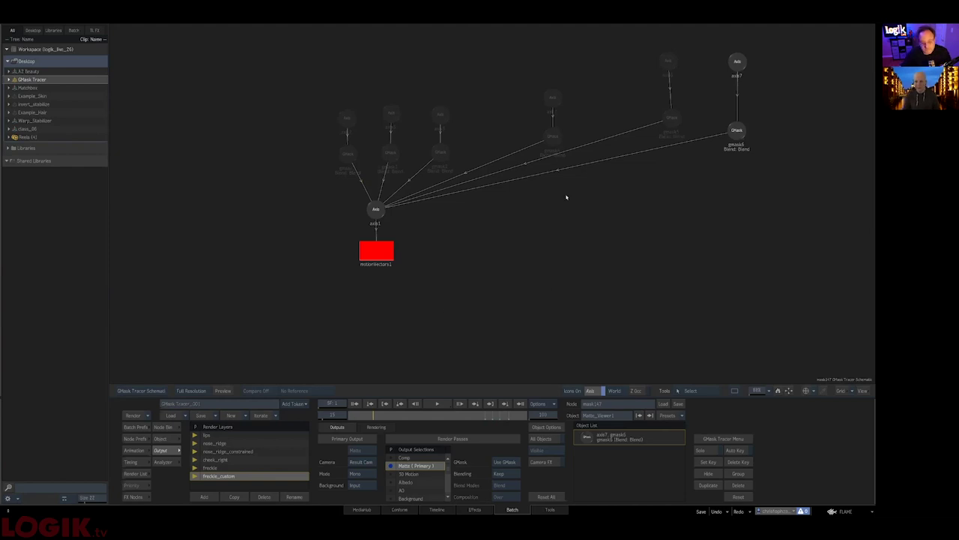
pyautogui.moveTo(564, 212); pyautogui.dragTo(582, 217)
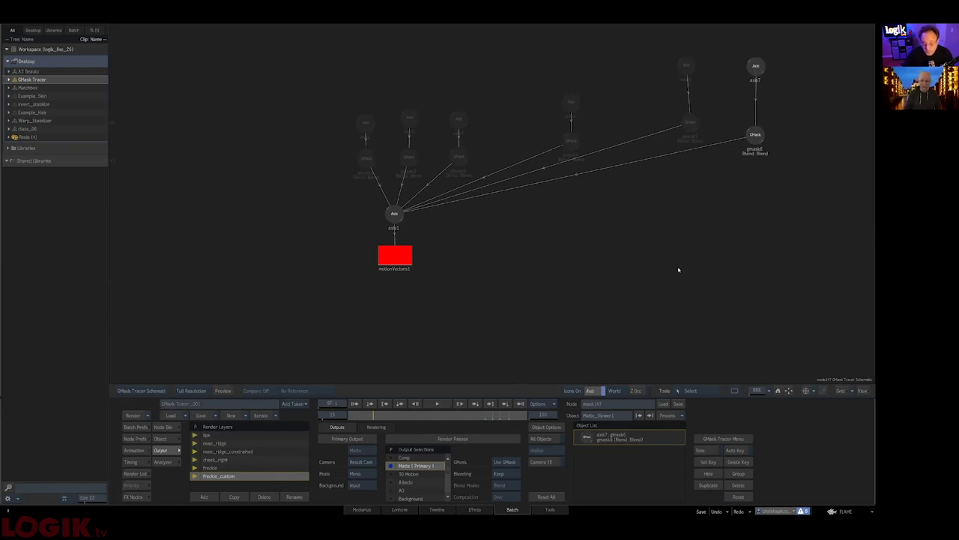
pyautogui.moveTo(771, 262); pyautogui.dragTo(721, 259)
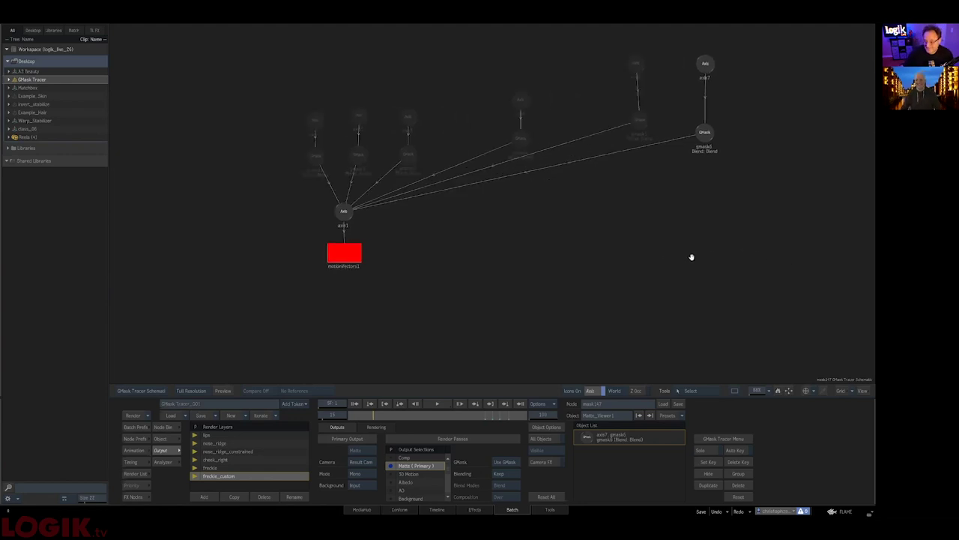
pyautogui.moveTo(665, 238); pyautogui.dragTo(410, 368)
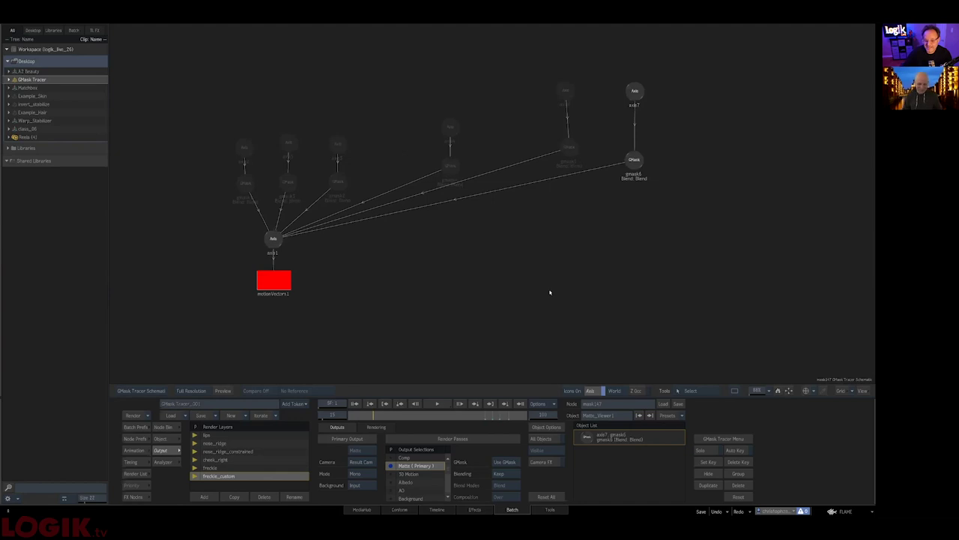
pyautogui.moveTo(342, 279); pyautogui.dragTo(409, 284)
pyautogui.moveTo(285, 282); pyautogui.dragTo(381, 332)
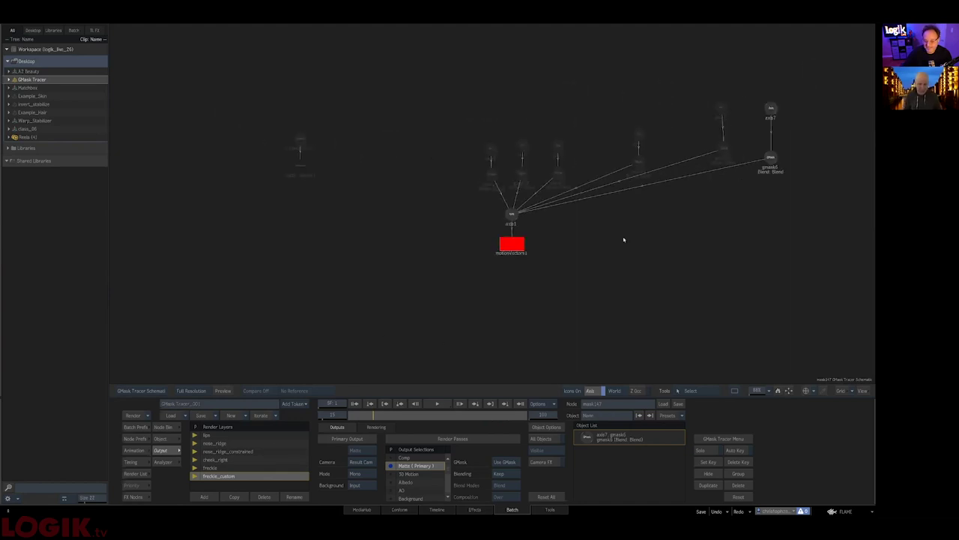
pyautogui.moveTo(662, 278); pyautogui.dragTo(598, 275)
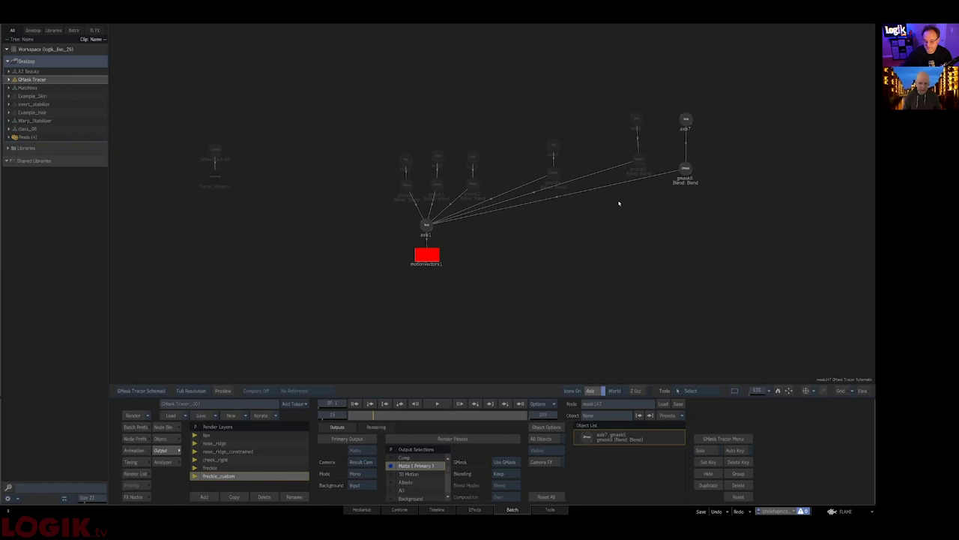
# View the source footage and display the Comp output of the lips render layer over it.
pyautogui.press('F1')
pyautogui.moveTo(460, 278); pyautogui.dragTo(491, 235)
pyautogui.scroll(-1, 491, 235)
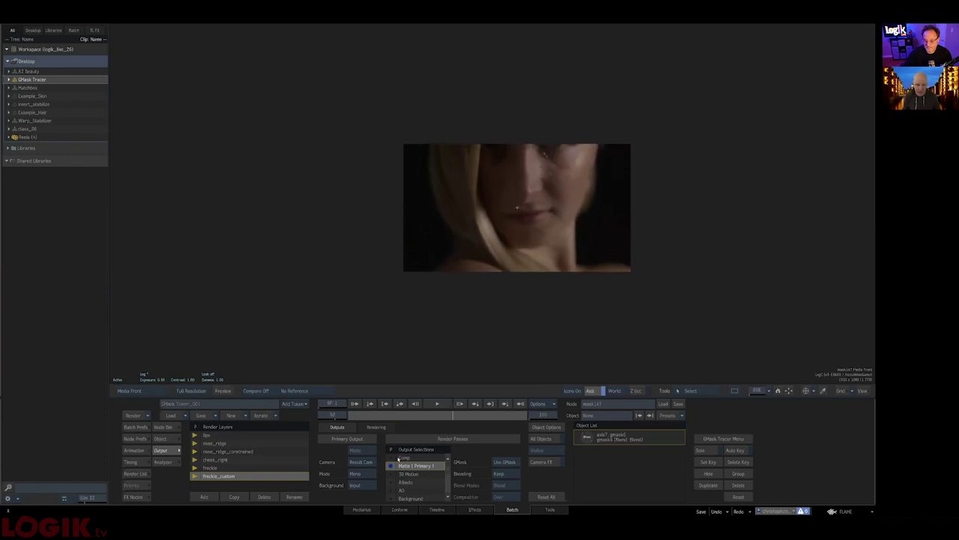
pyautogui.press('F4')
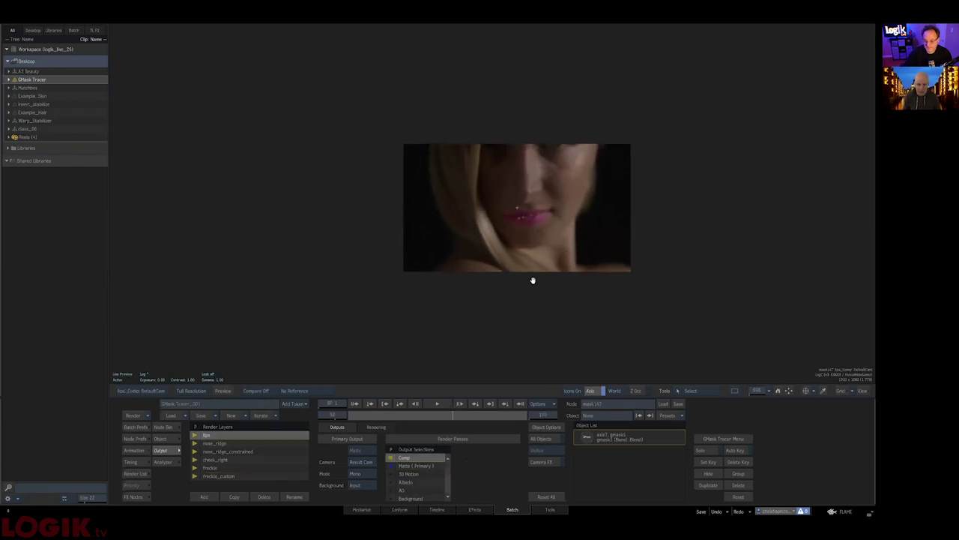
pyautogui.moveTo(532, 281); pyautogui.dragTo(506, 300)
# Display the lips layer's Matte output and scrub through the frames to check the matte's movement.
pyautogui.click(411, 467)
pyautogui.moveTo(591, 212); pyautogui.dragTo(619, 200)
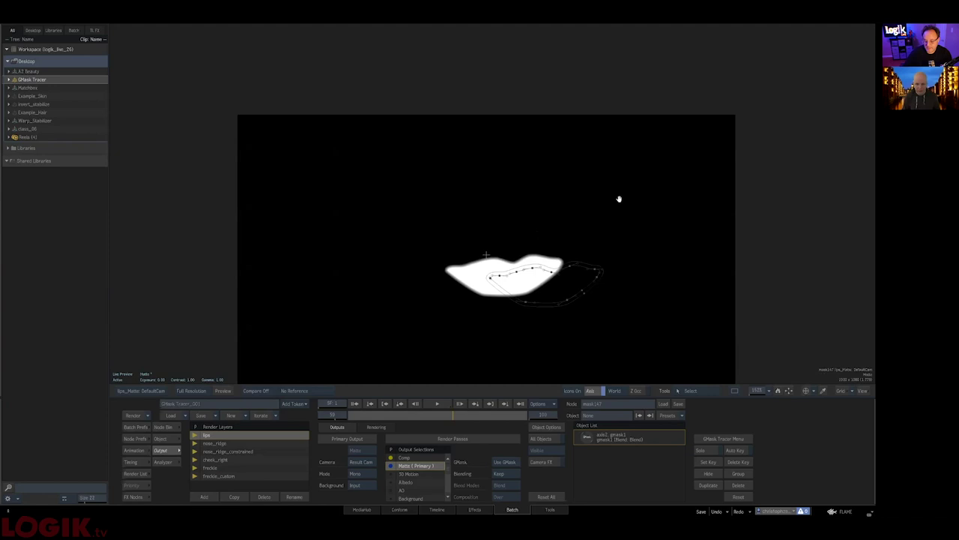
pyautogui.moveTo(573, 366); pyautogui.dragTo(506, 323)
pyautogui.moveTo(442, 416); pyautogui.dragTo(467, 416)
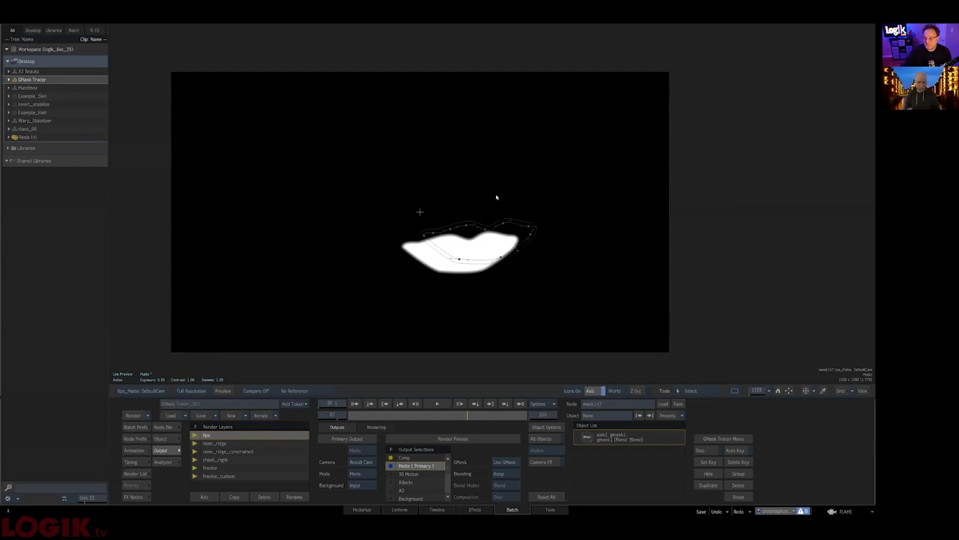
pyautogui.click(467, 417)
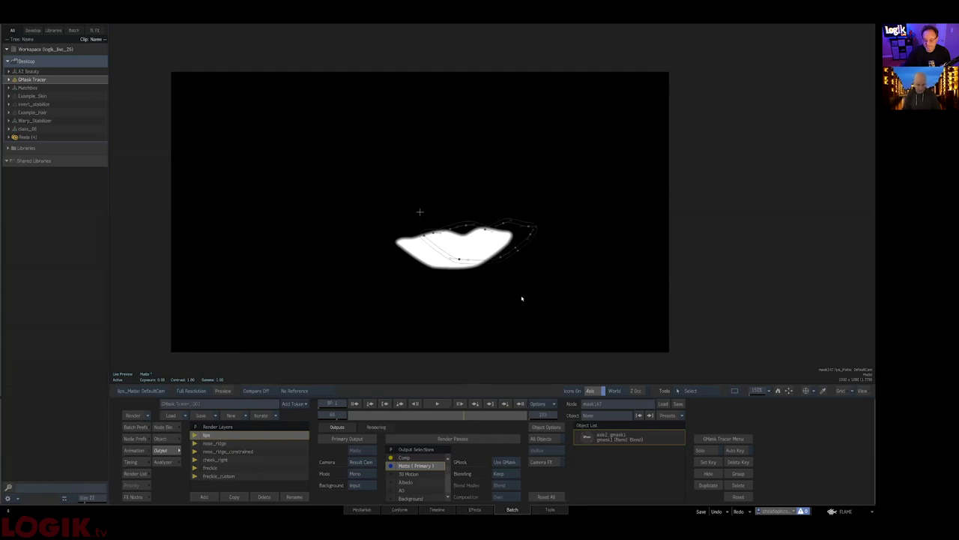
pyautogui.moveTo(504, 319); pyautogui.dragTo(539, 319)
# Return to the mask147 schematic, select the Matte_Viewer1 Matchbox attached to DefaultCam, and examine it alongside the lips GMask chain.
pyautogui.press('Escape')
pyautogui.click(257, 178)
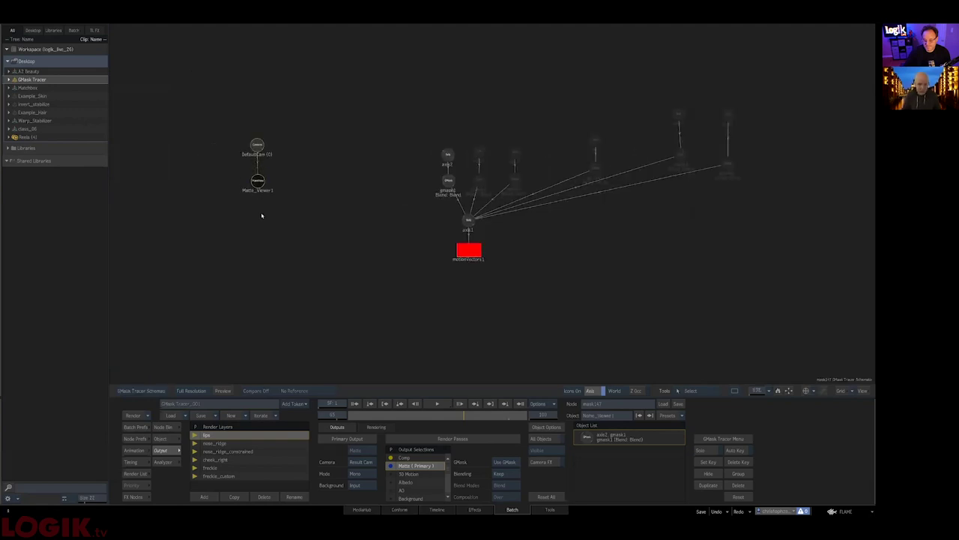
pyautogui.moveTo(248, 224); pyautogui.dragTo(296, 157)
pyautogui.moveTo(257, 214); pyautogui.dragTo(539, 254)
pyautogui.moveTo(316, 202); pyautogui.dragTo(316, 220)
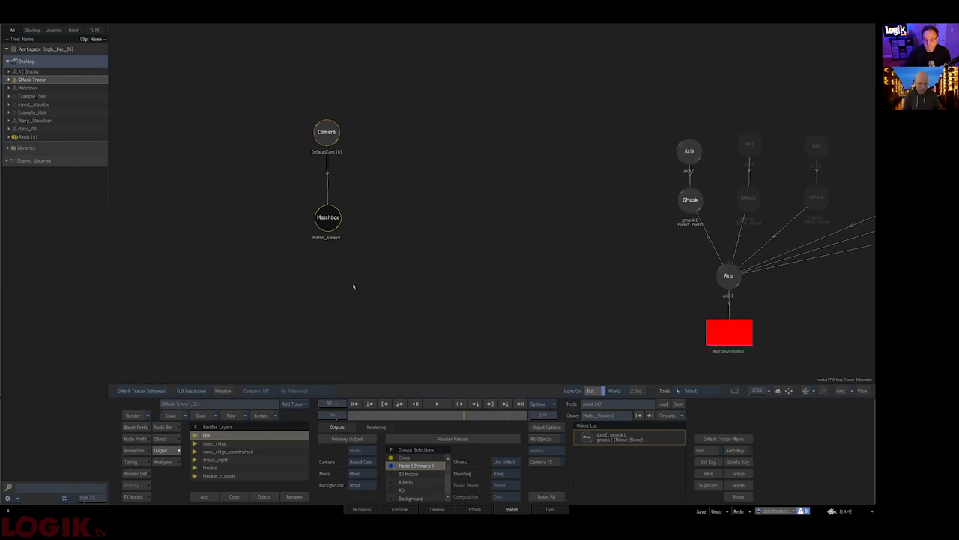
pyautogui.moveTo(525, 255); pyautogui.dragTo(454, 219)
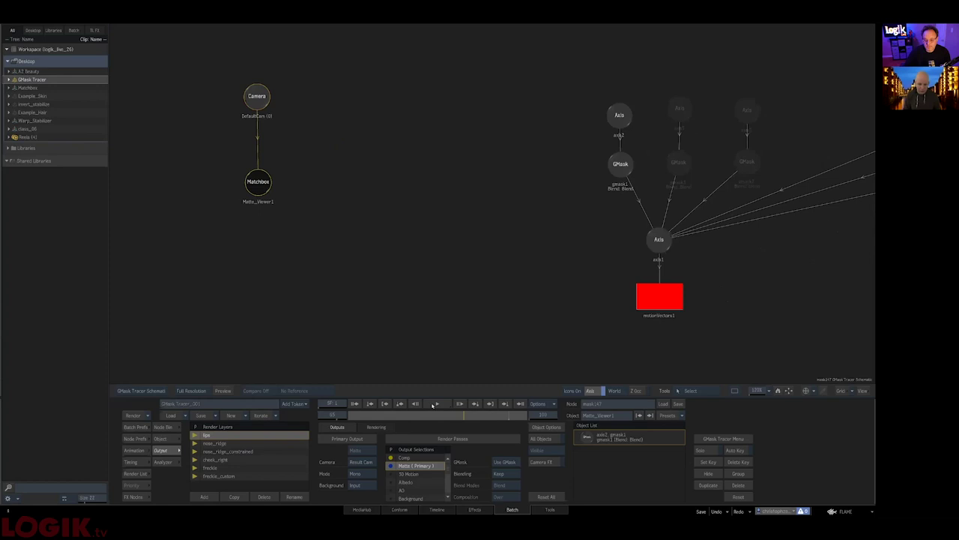
# Display the lips layer's Comp output, scrub back along the shot, and select the lips gmask1 shape to inspect its spline.
pyautogui.press('F4')
pyautogui.click(416, 458)
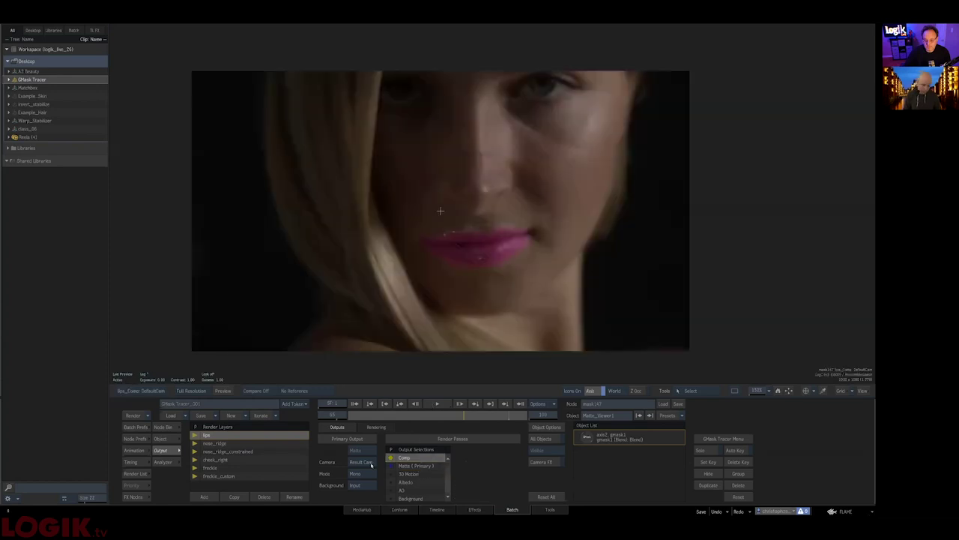
pyautogui.moveTo(530, 301); pyautogui.dragTo(478, 349)
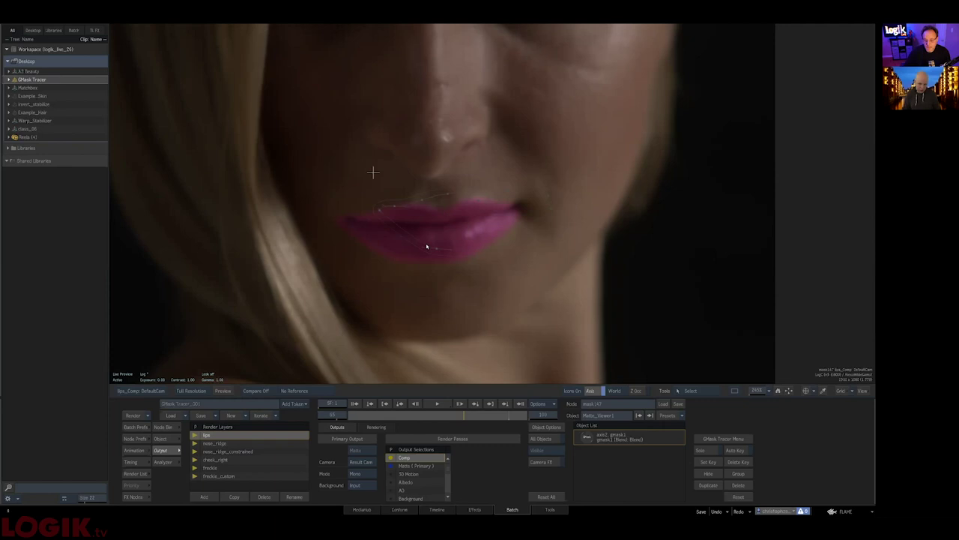
pyautogui.moveTo(461, 415); pyautogui.dragTo(442, 404)
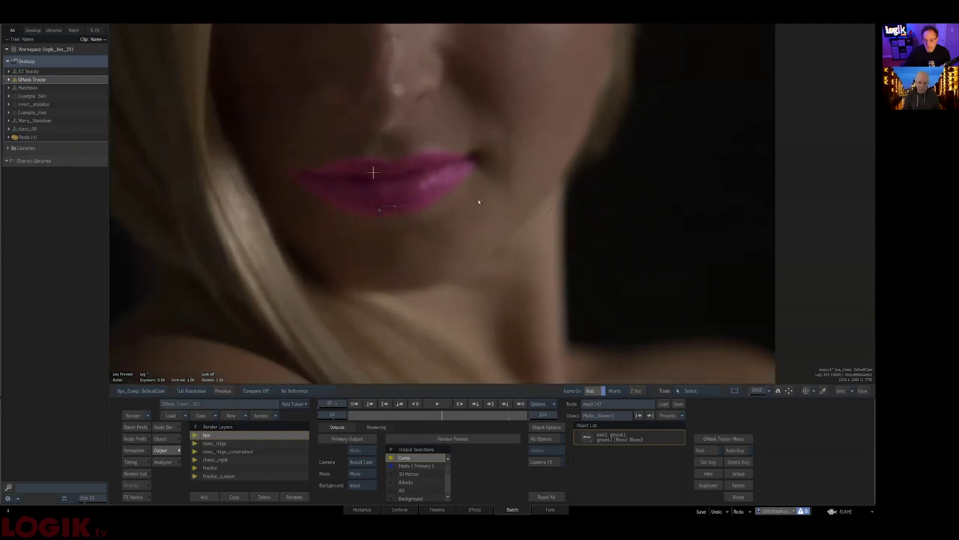
pyautogui.click(478, 201)
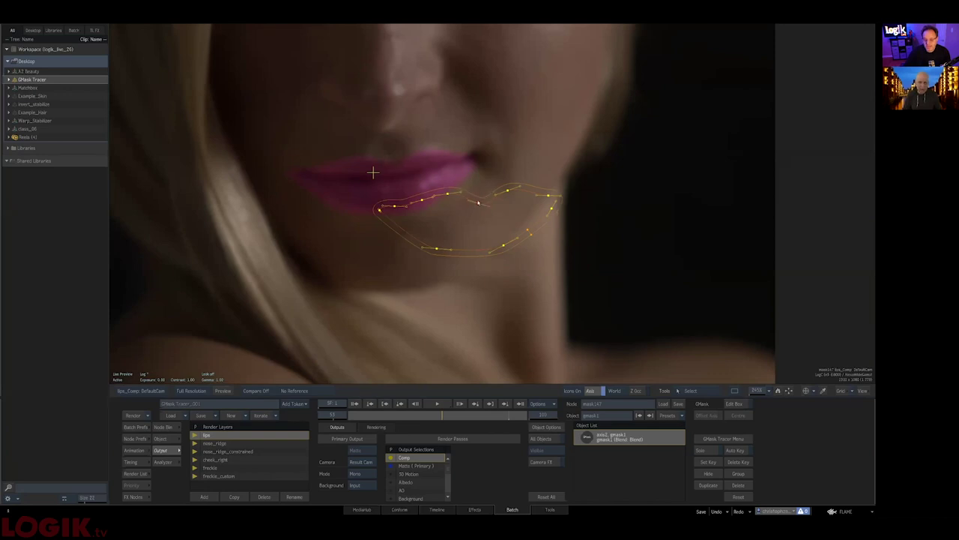
pyautogui.moveTo(478, 231); pyautogui.dragTo(475, 271)
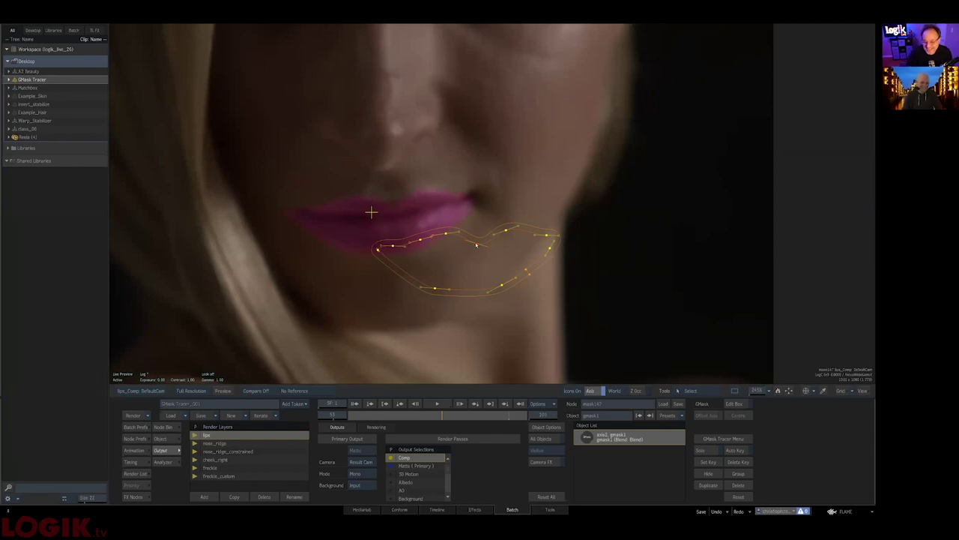
# Open the Matte_Viewer1 Matchbox controls and enable Semi Transparency Only while viewing the lips Comp output.
pyautogui.press('Escape')
pyautogui.moveTo(274, 230); pyautogui.dragTo(315, 240)
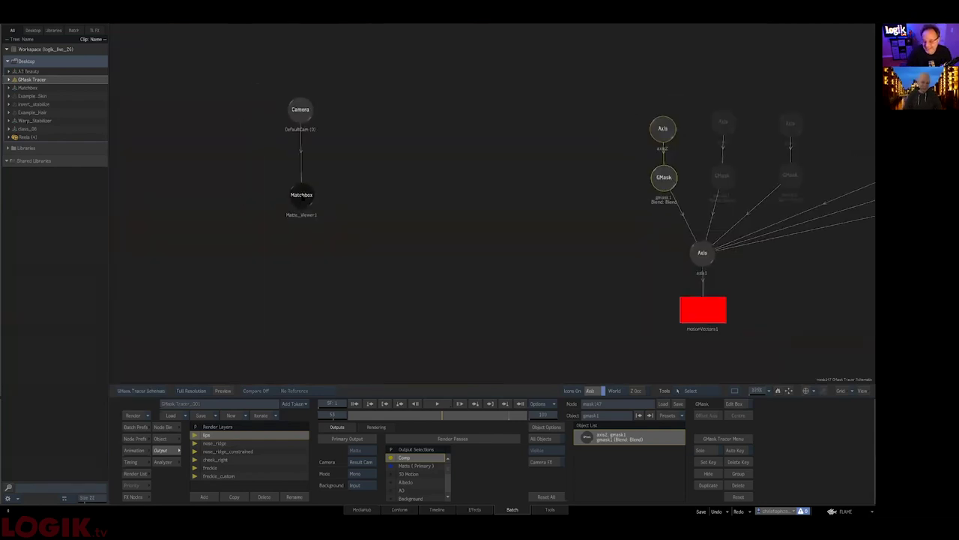
pyautogui.doubleClick(303, 197)
pyautogui.press('Escape')
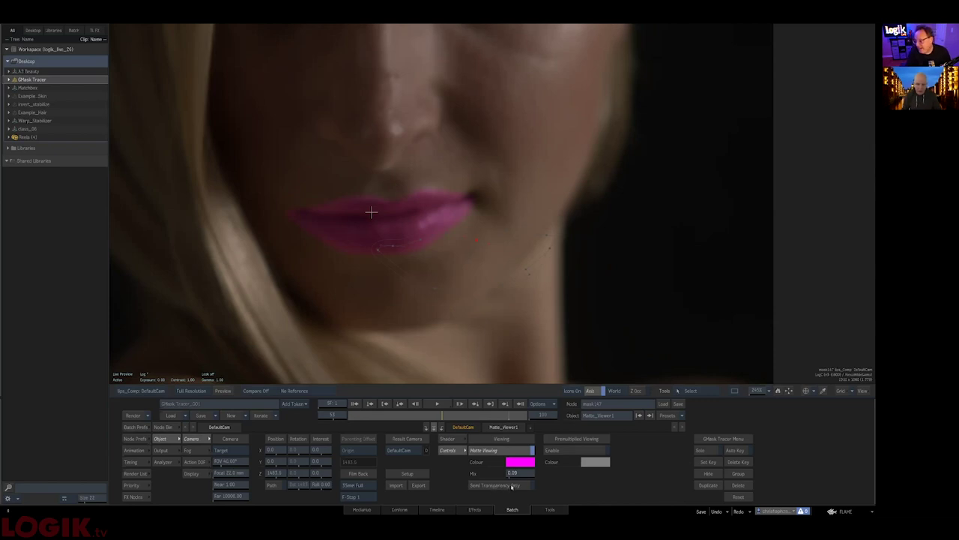
pyautogui.click(512, 484)
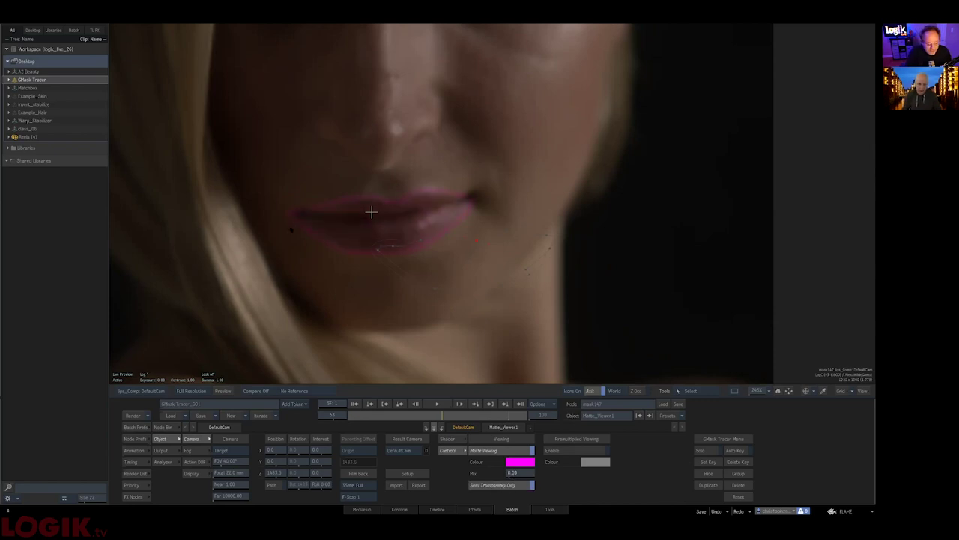
# Inspect the lips gmask1 spline, then enable Premultiplied Viewing in Matte_Viewer1 and turn off Semi Transparency Only.
pyautogui.click(446, 237)
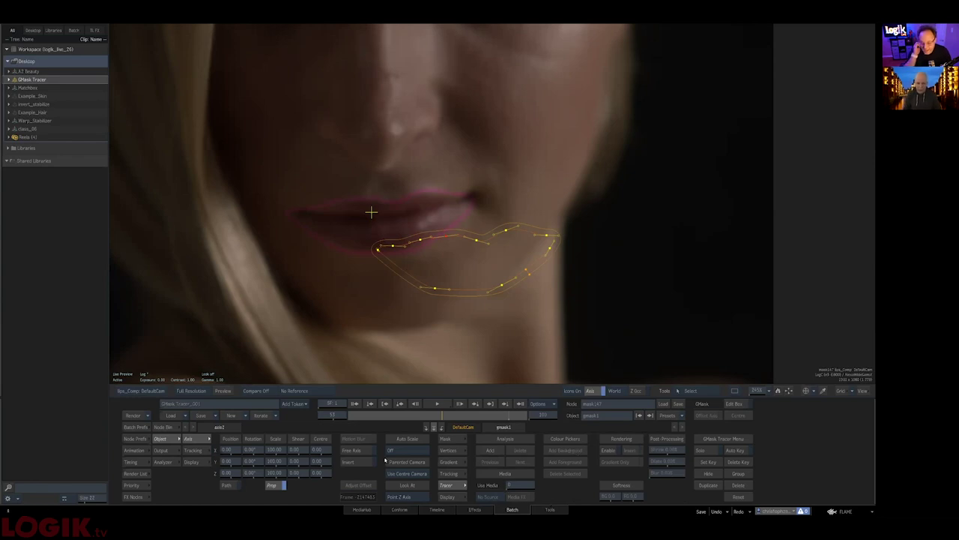
pyautogui.press('F4')
pyautogui.click(303, 205)
pyautogui.press('F4')
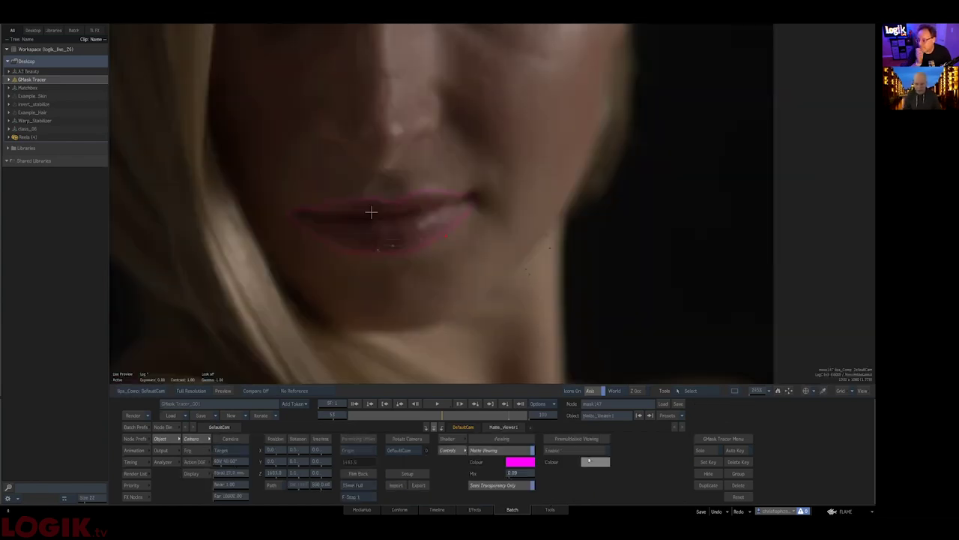
pyautogui.click(584, 452)
pyautogui.click(502, 486)
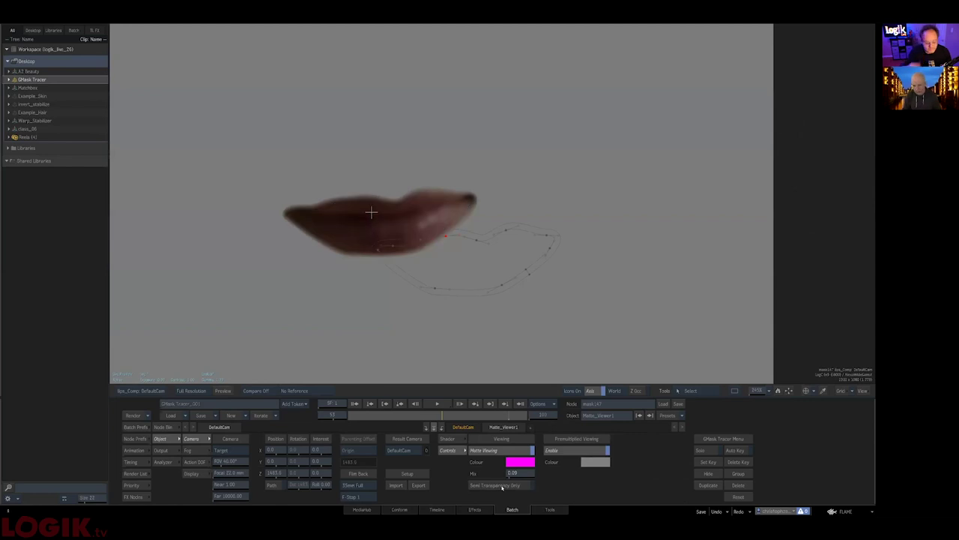
# Display the nose_ridge layer's Comp output and include DefaultCam and the Matte_Viewer1 Matchbox in it.
pyautogui.click(166, 449)
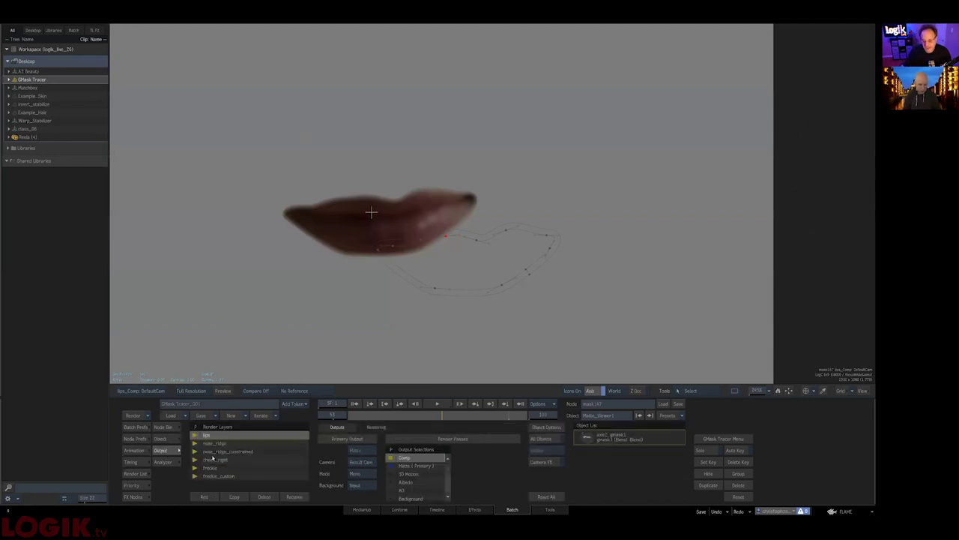
pyautogui.click(218, 443)
pyautogui.click(391, 457)
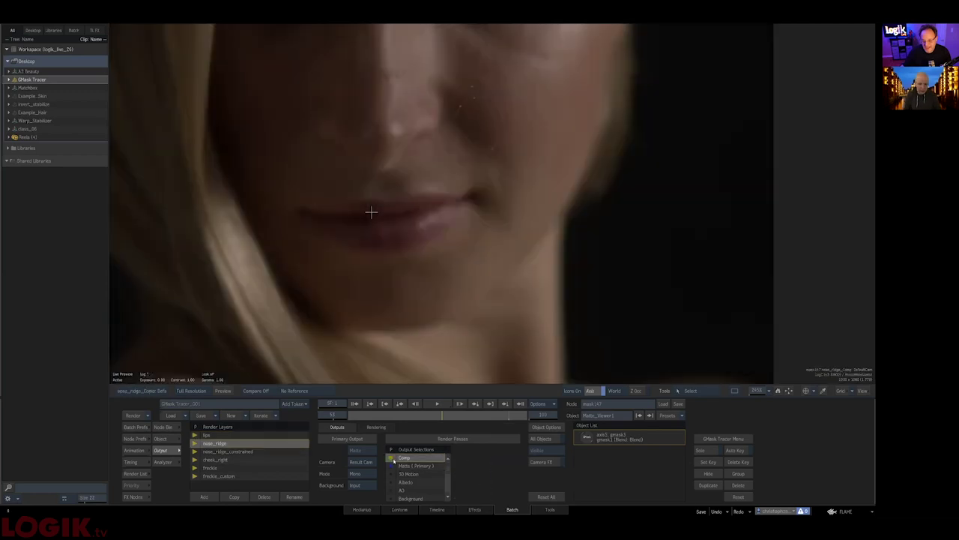
pyautogui.press('Escape')
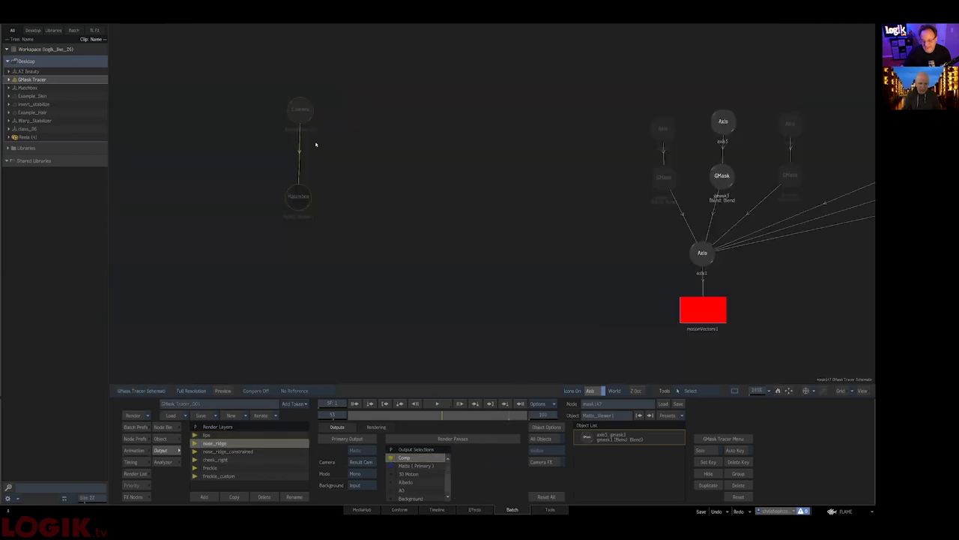
pyautogui.click(298, 196)
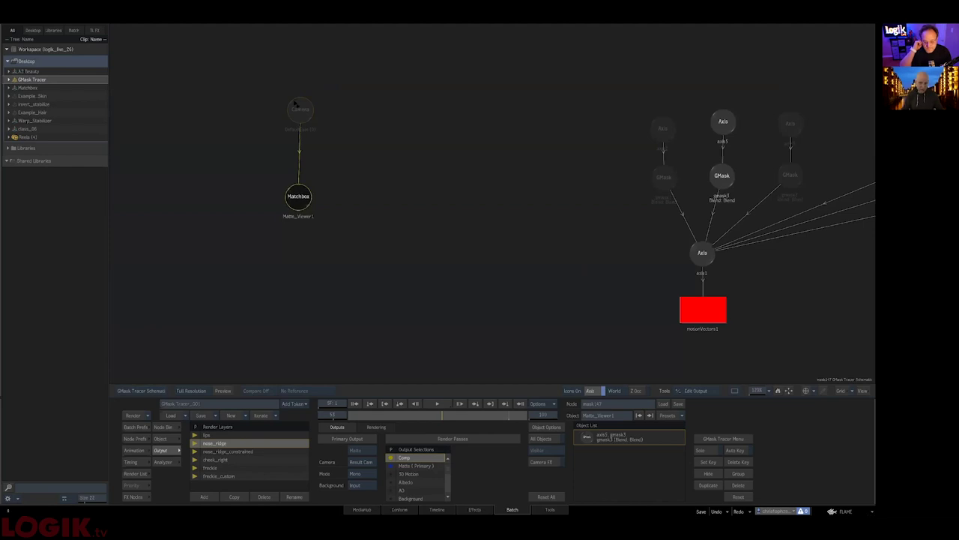
pyautogui.press('Tab')
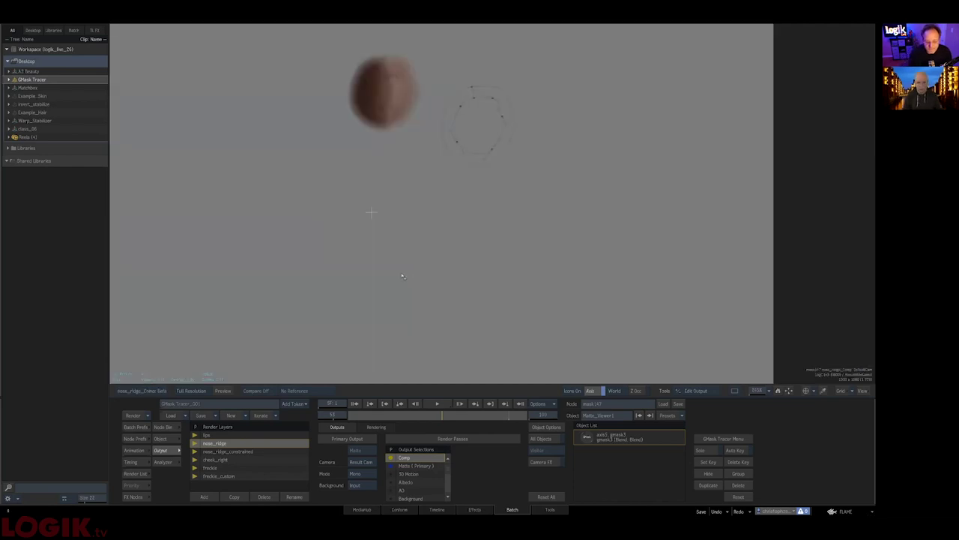
# Include DefaultCam and Matte_Viewer1 in the cheek_right layer's Comp output and scrub through the shot to check the cut-out.
pyautogui.click(263, 459)
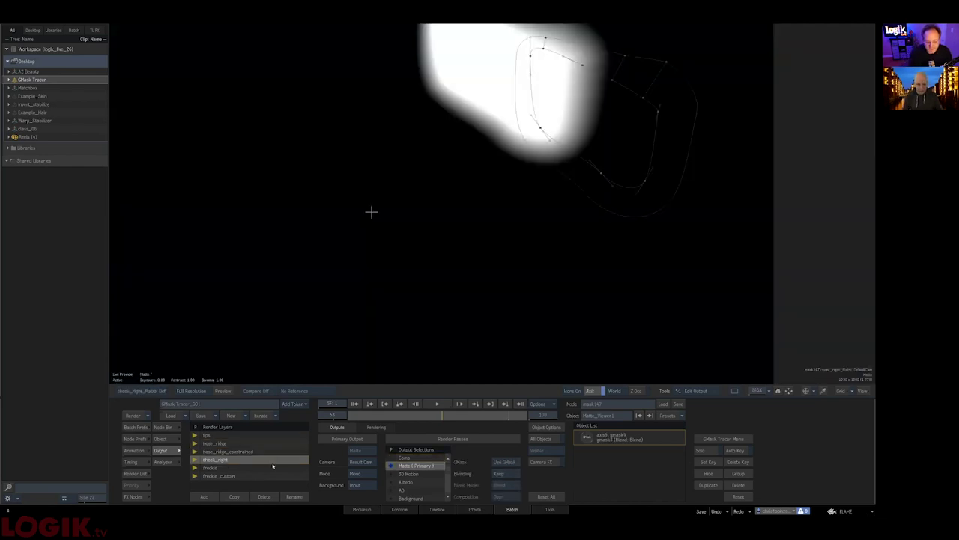
pyautogui.click(405, 458)
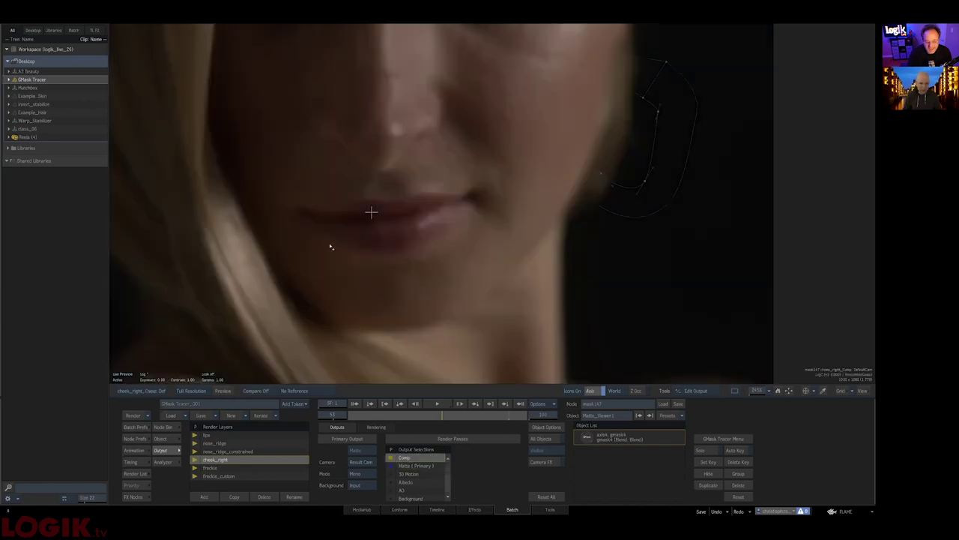
pyautogui.press('Tab')
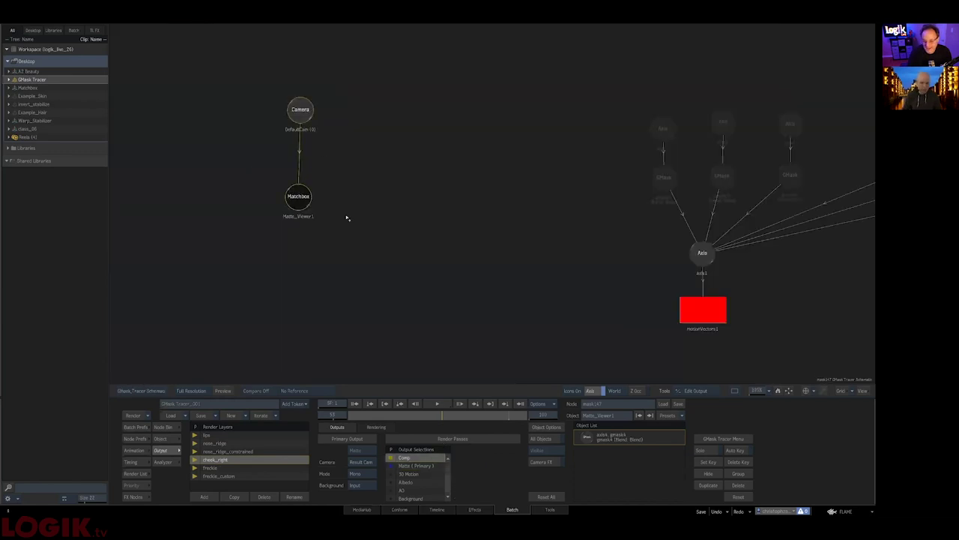
pyautogui.press('F4')
pyautogui.moveTo(501, 235); pyautogui.dragTo(455, 410)
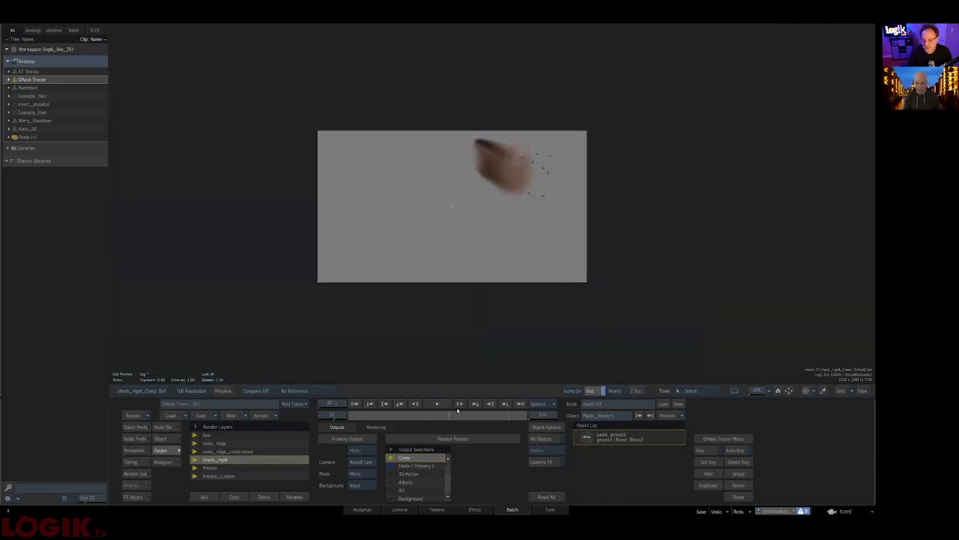
pyautogui.moveTo(482, 409); pyautogui.dragTo(464, 416)
# Reposition the Matte_Viewer1 node below DefaultCam in the GMask Tracer schematic and look over the whole node tree.
pyautogui.press('Escape')
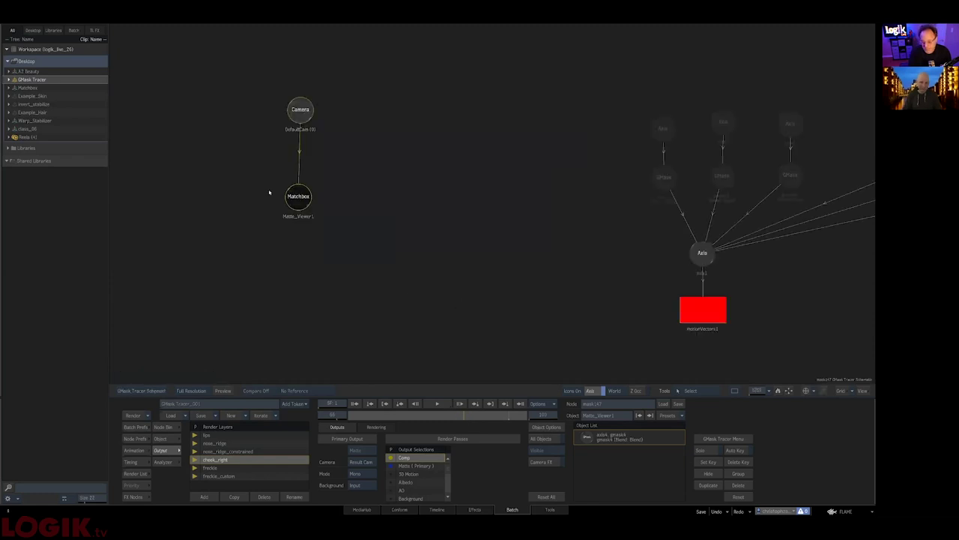
pyautogui.moveTo(305, 210); pyautogui.dragTo(309, 229)
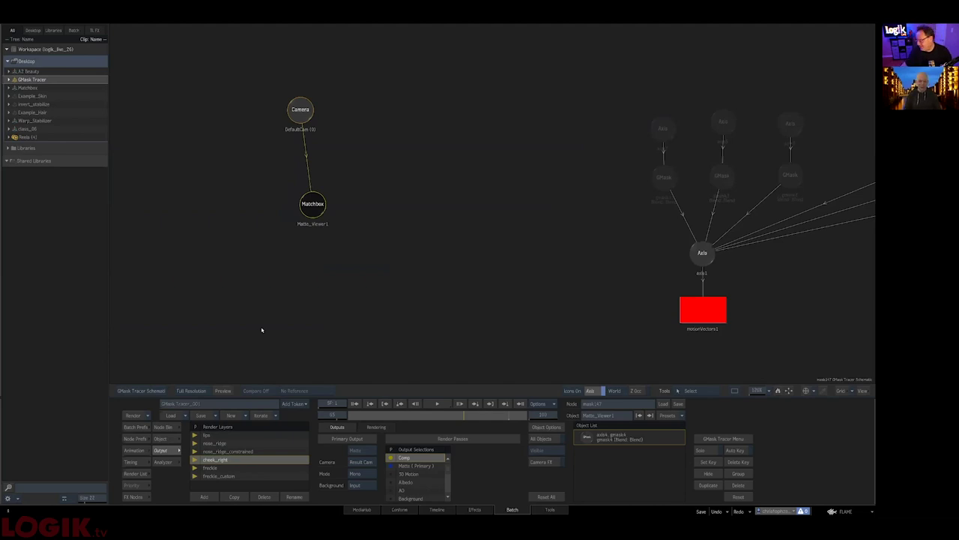
pyautogui.moveTo(560, 175); pyautogui.dragTo(510, 146)
pyautogui.moveTo(459, 211); pyautogui.dragTo(448, 306)
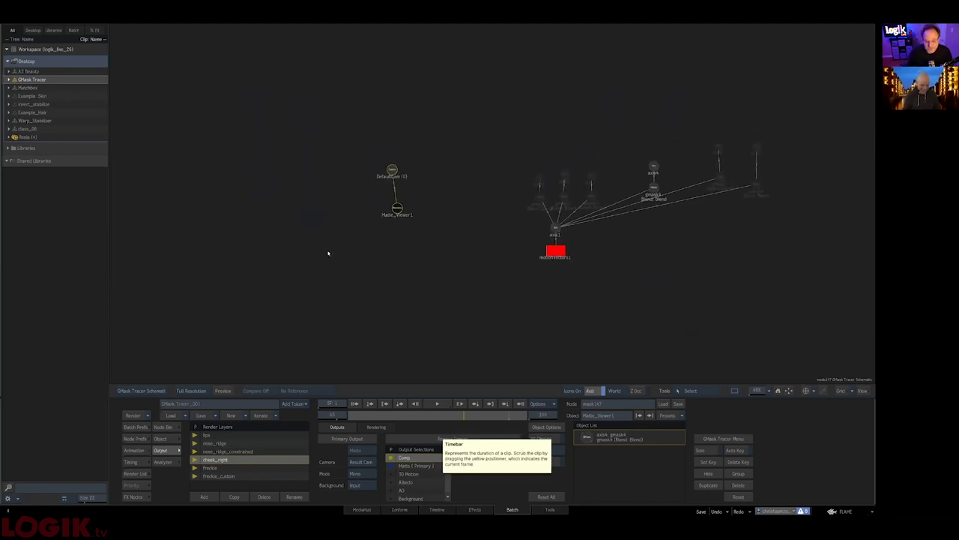
pyautogui.moveTo(583, 275); pyautogui.dragTo(536, 276)
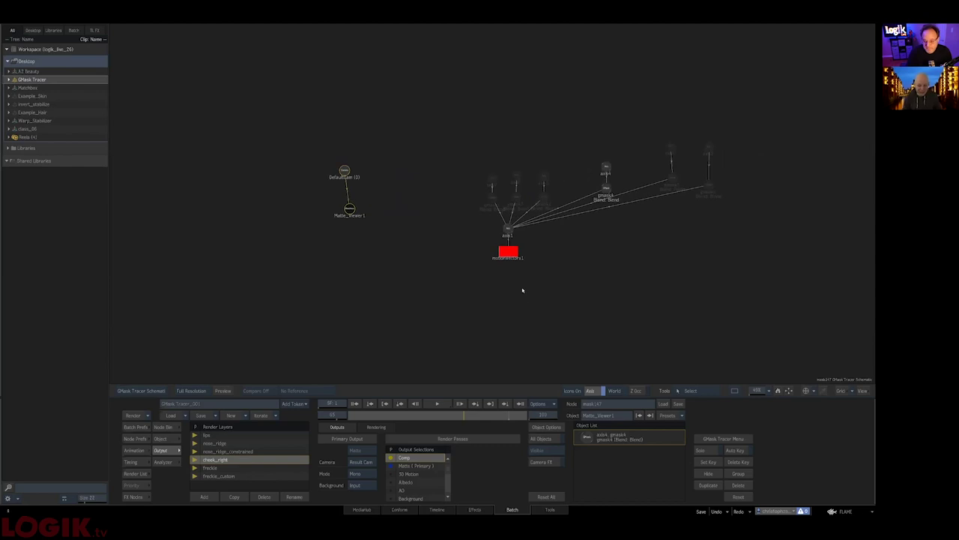
# Return to the Batch schematic and move the walk_garage_denoised clip farther away from the mask147 node.
pyautogui.moveTo(657, 289); pyautogui.dragTo(554, 308)
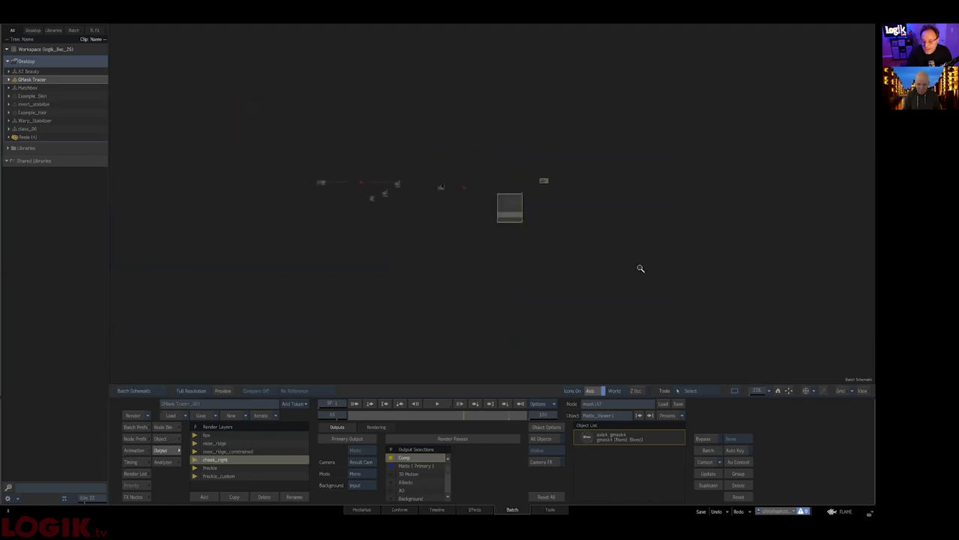
pyautogui.moveTo(641, 268)
pyautogui.mouseDown()
pyautogui.moveTo(664, 248)
pyautogui.moveTo(639, 262)
pyautogui.mouseUp()
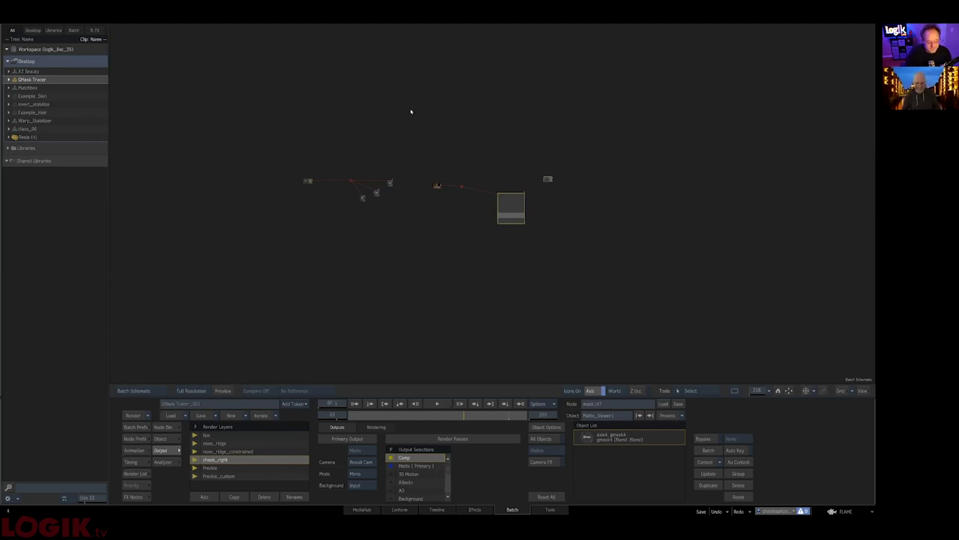
pyautogui.scroll(5, 653, 214)
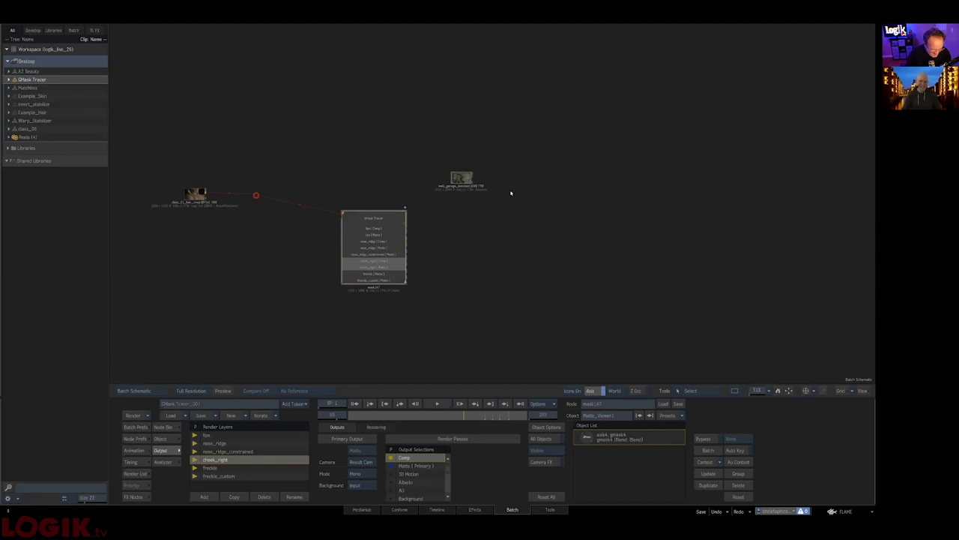
pyautogui.moveTo(462, 180); pyautogui.dragTo(526, 199)
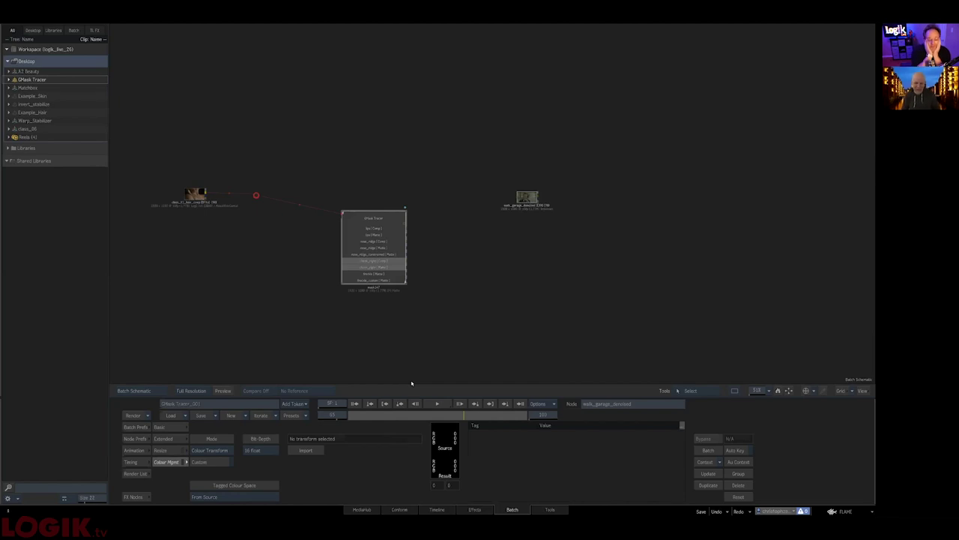
pyautogui.moveTo(529, 195); pyautogui.dragTo(533, 176)
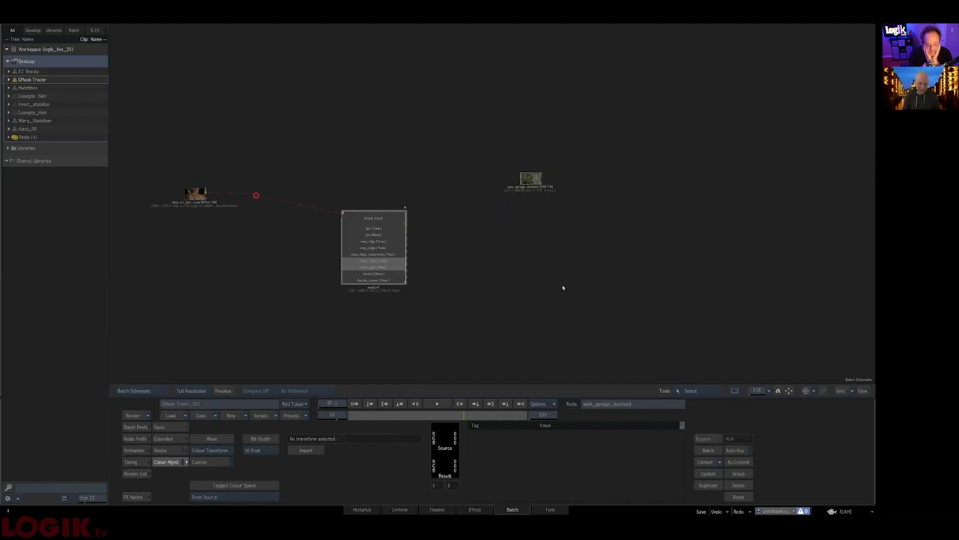
pyautogui.hotkey('ctrl', 'z')
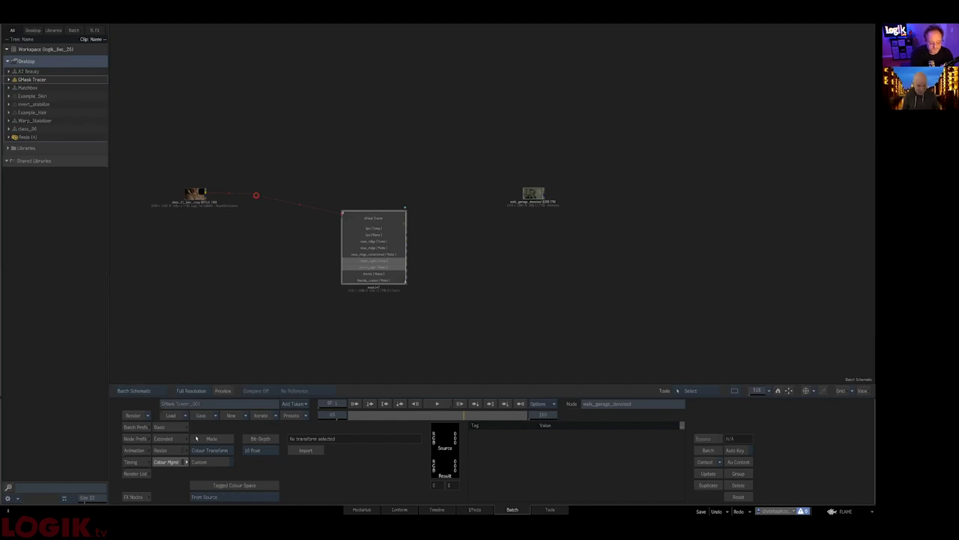
pyautogui.press('Tab')
pyautogui.press('a')
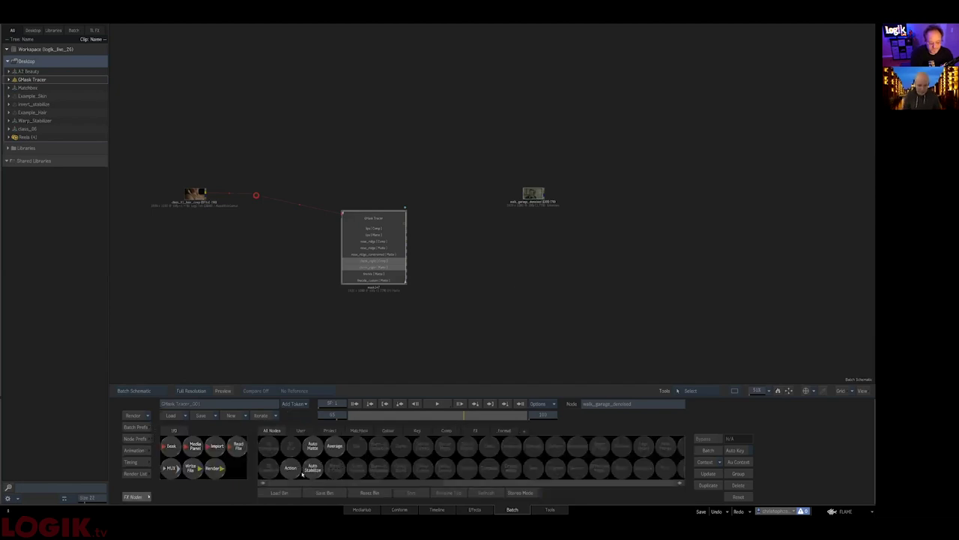
pyautogui.moveTo(291, 468); pyautogui.dragTo(611, 226)
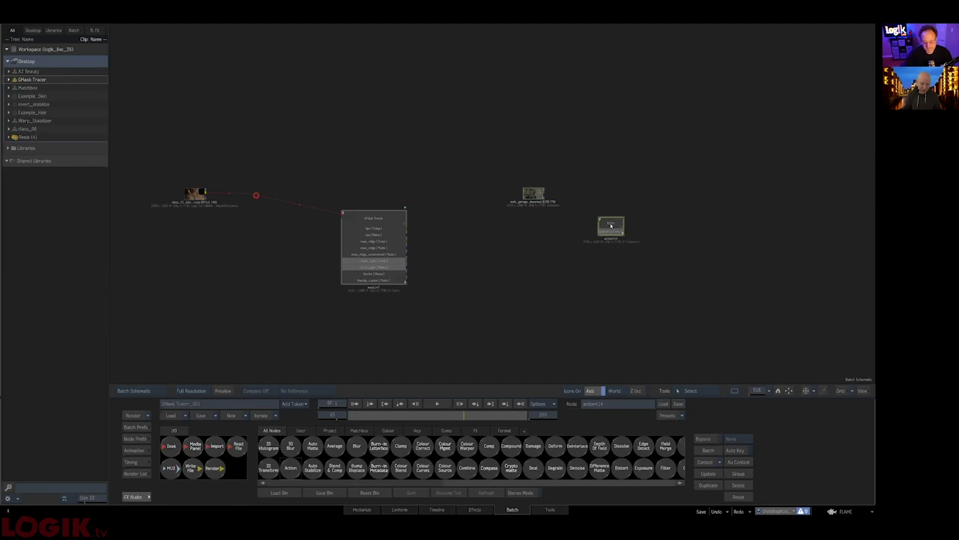
pyautogui.moveTo(605, 266); pyautogui.dragTo(586, 532)
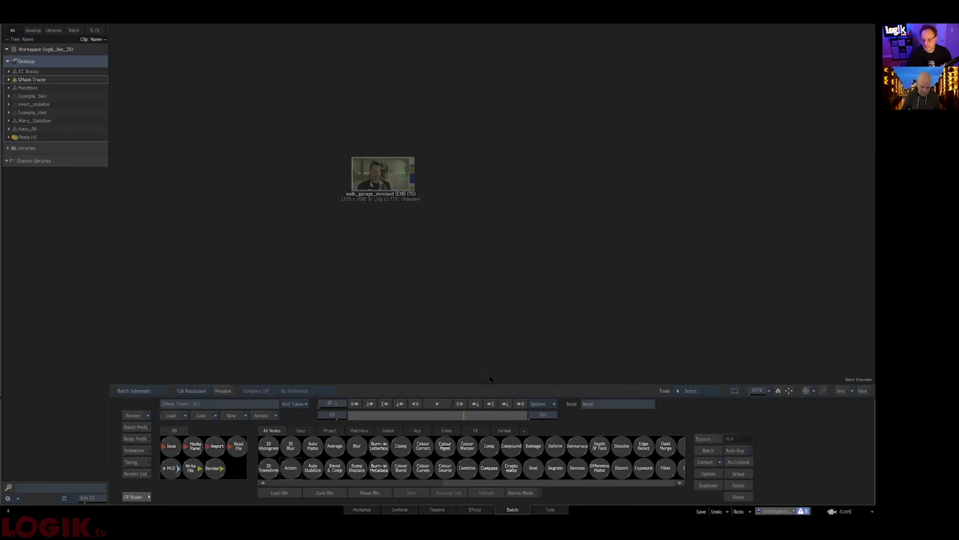
# Add a GMask Tracer node fed by the walk_garage_denoised clip and place a routing point on their connection.
pyautogui.press('g')
pyautogui.moveTo(494, 468); pyautogui.dragTo(649, 189)
pyautogui.press('a')
pyautogui.click(524, 168)
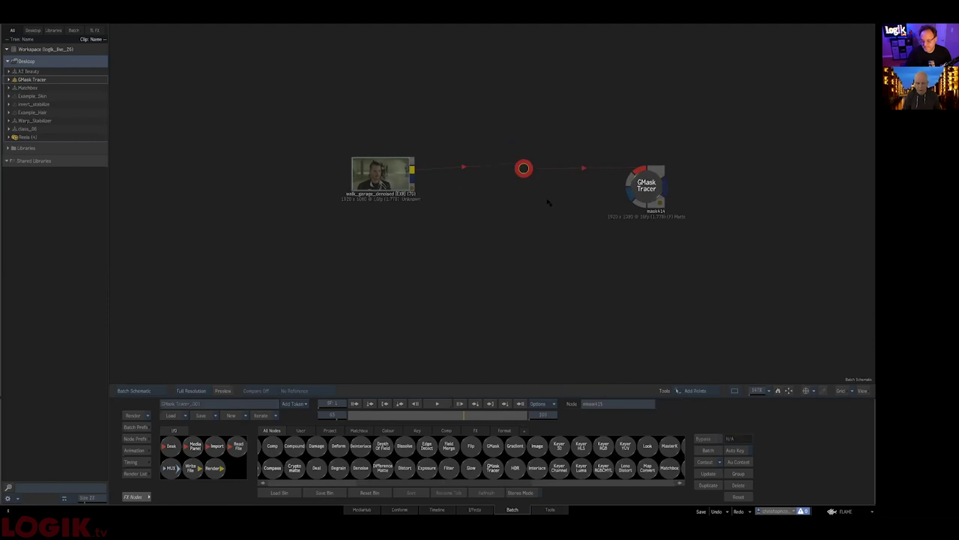
# Open the new GMask Tracer and import the walk_garage_matchmove FBX from 02_Metadata_Export, aligning its keyframes to the start frame.
pyautogui.doubleClick(646, 187)
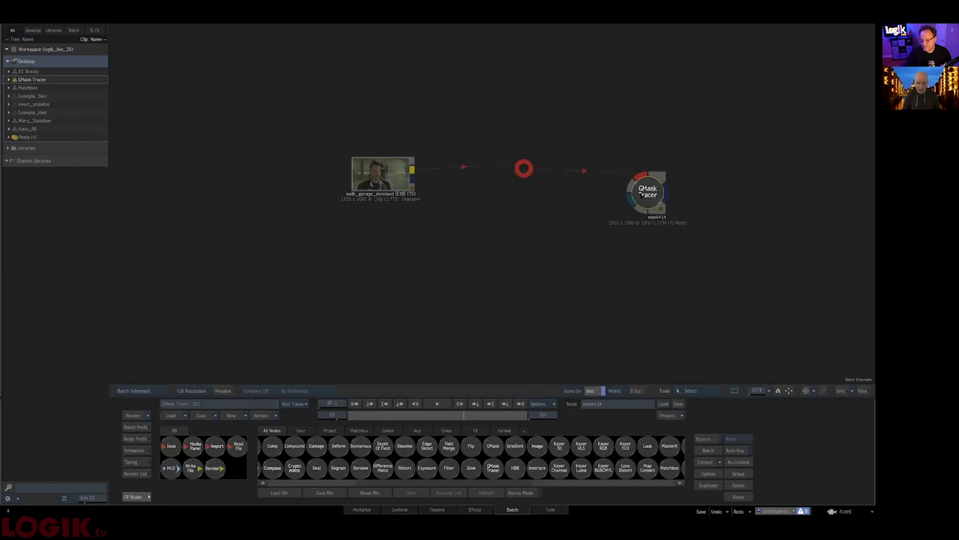
pyautogui.moveTo(311, 115); pyautogui.dragTo(330, 159)
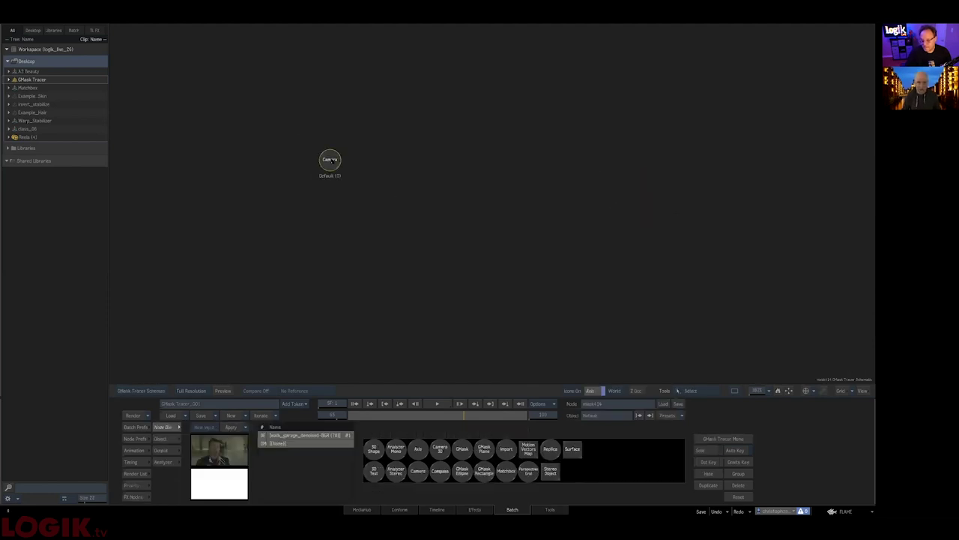
pyautogui.click(507, 449)
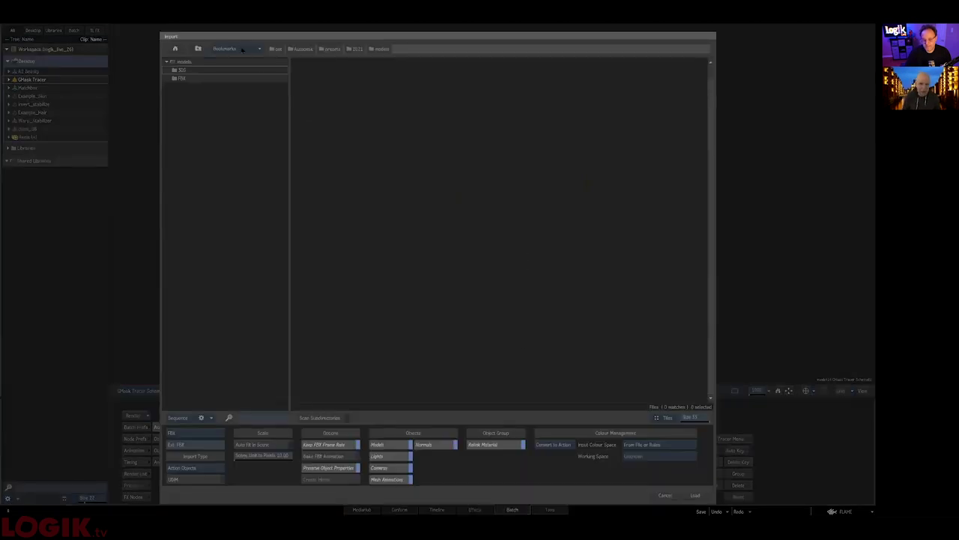
pyautogui.click(236, 49)
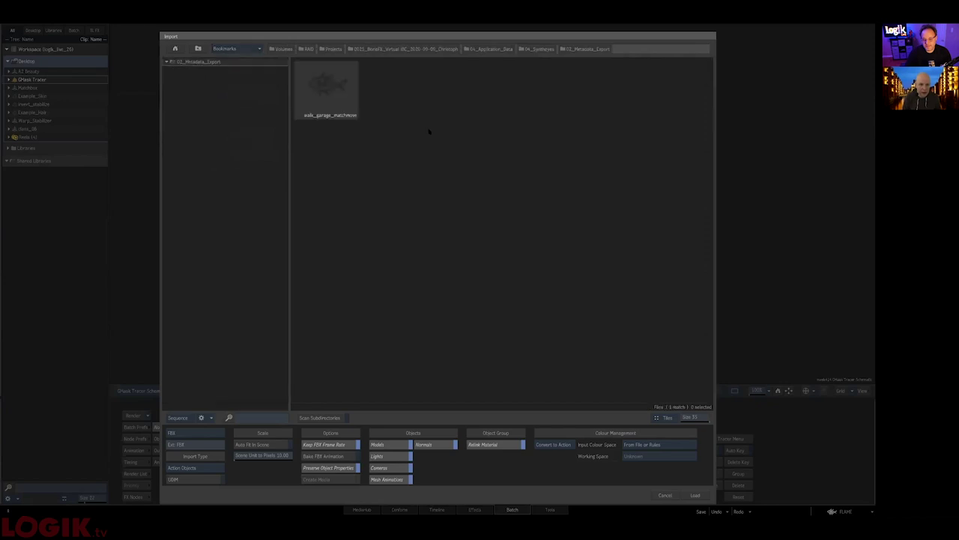
pyautogui.click(334, 80)
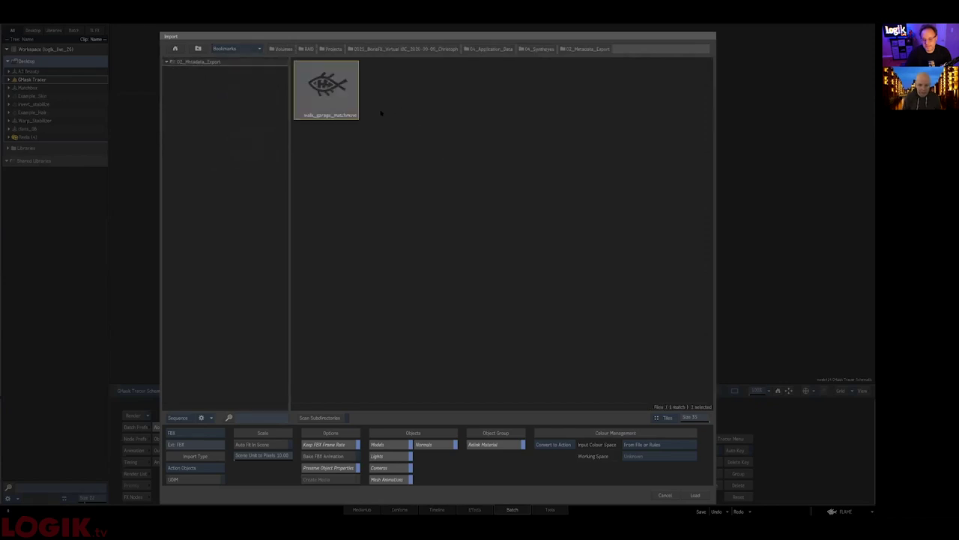
pyautogui.click(693, 496)
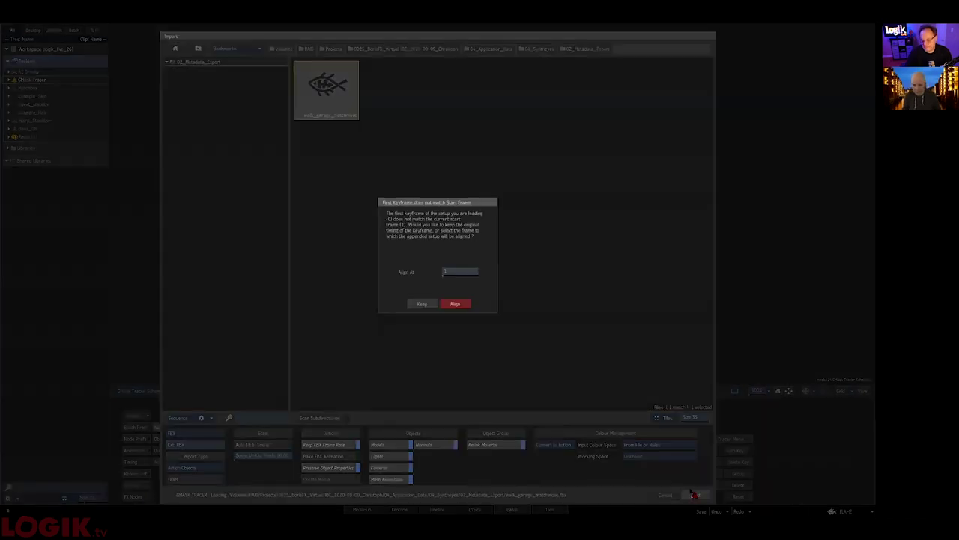
pyautogui.click(468, 304)
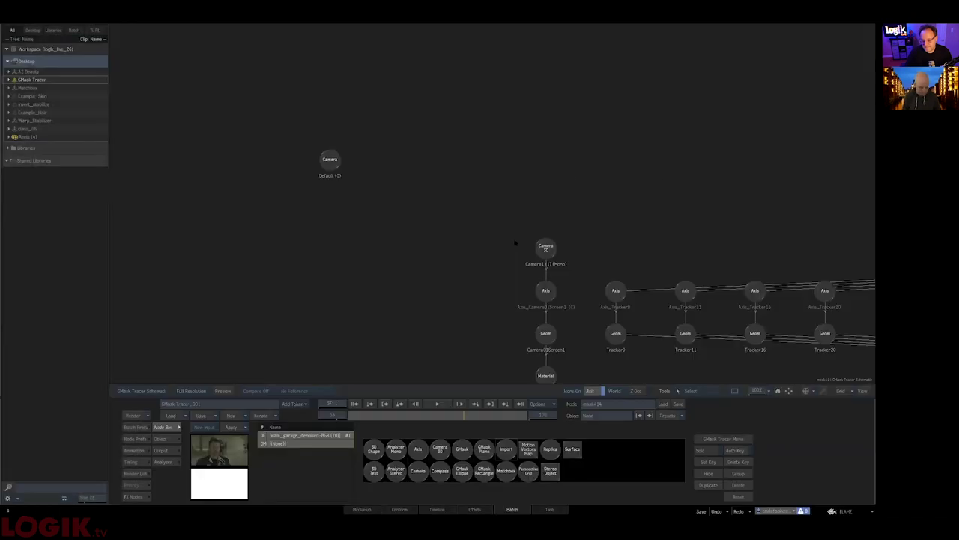
# Set the result camera to Camera1 from the Camera 3D node and scrub back through the clip to check the tracked points.
pyautogui.doubleClick(546, 248)
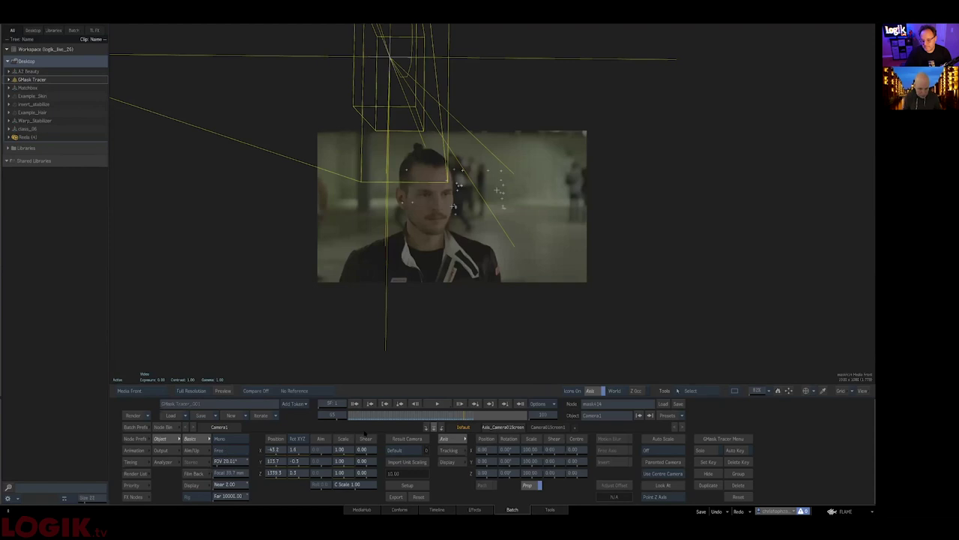
pyautogui.click(403, 450)
pyautogui.click(402, 440)
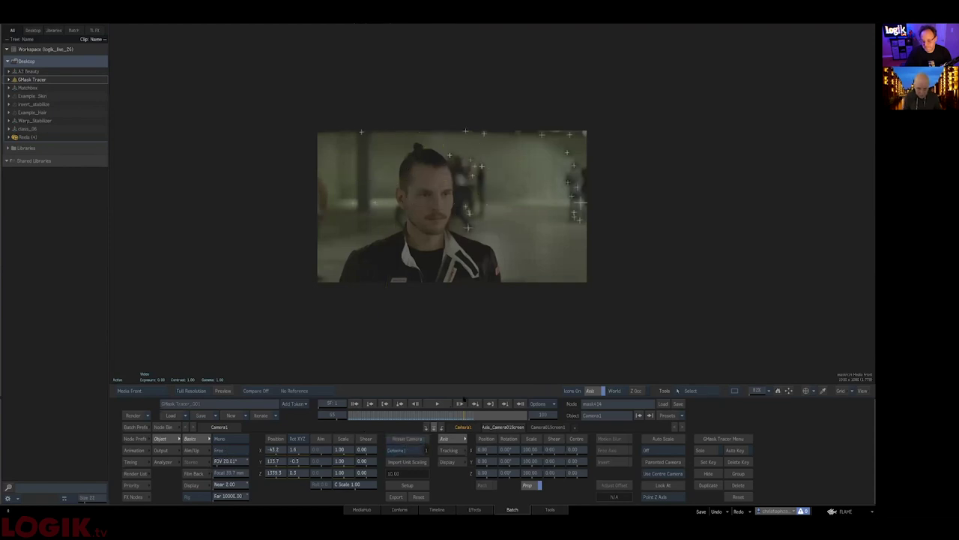
pyautogui.moveTo(460, 415); pyautogui.dragTo(341, 417)
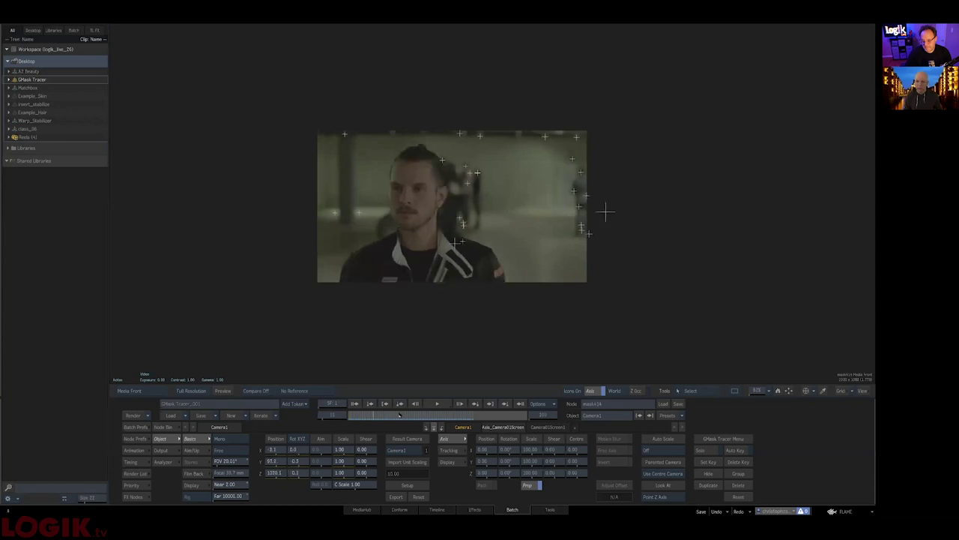
pyautogui.scroll(5, 455, 169)
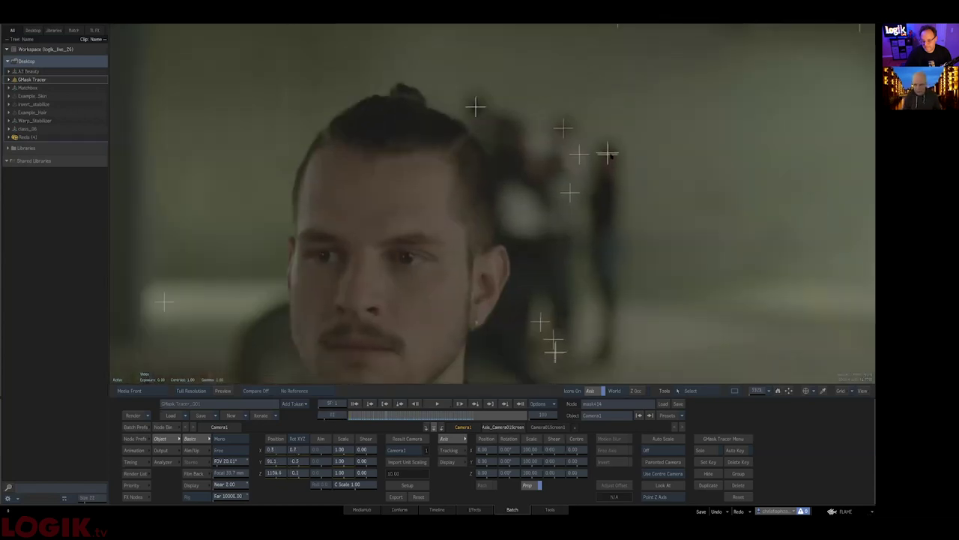
# Select the tracker point on the head of the distant standing figure and pull its axis node below the tracker row.
pyautogui.click(609, 155)
pyautogui.press('F4')
pyautogui.moveTo(752, 289); pyautogui.dragTo(505, 323)
pyautogui.moveTo(638, 236); pyautogui.dragTo(449, 240)
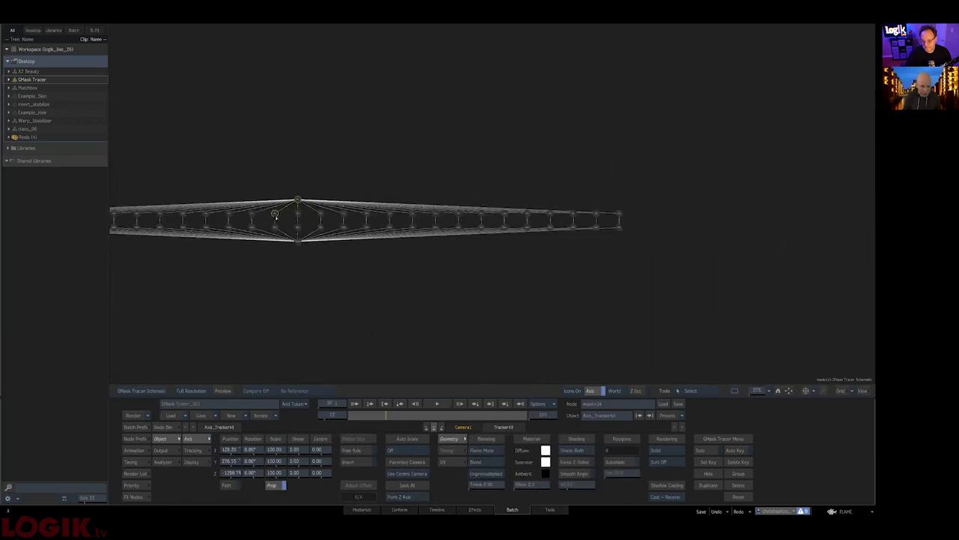
pyautogui.moveTo(299, 241); pyautogui.dragTo(341, 509)
pyautogui.moveTo(300, 225); pyautogui.dragTo(432, 233)
pyautogui.press('F1')
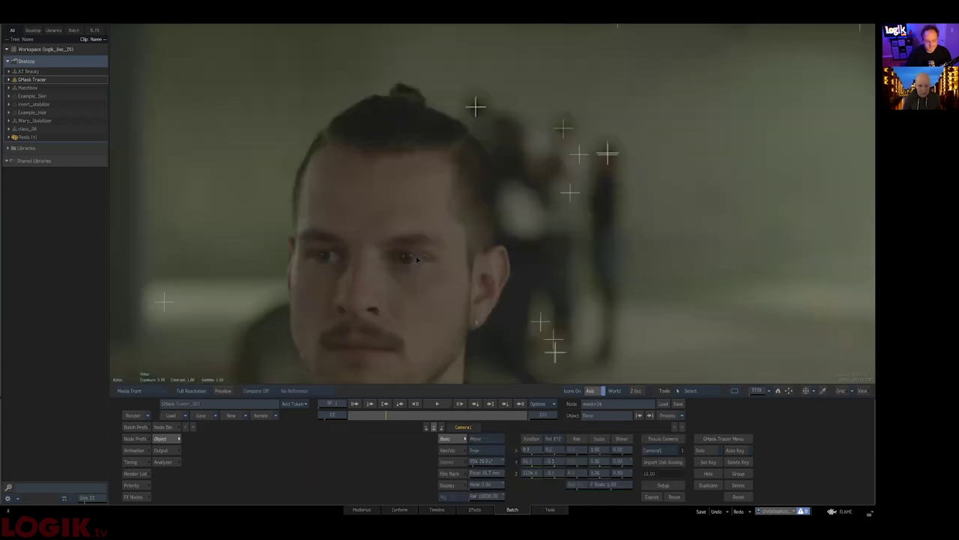
pyautogui.press('F4')
pyautogui.moveTo(308, 214); pyautogui.dragTo(346, 298)
# Attach a GMask node under the pulled-out tracker axis and draw a closed mask around the distant standing figure.
pyautogui.moveTo(449, 514)
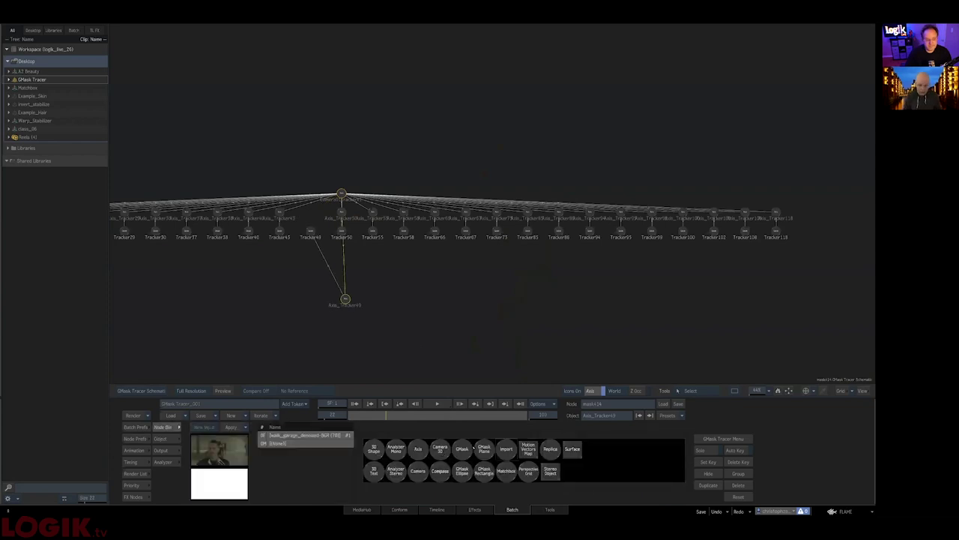
pyautogui.moveTo(370, 373); pyautogui.dragTo(334, 343)
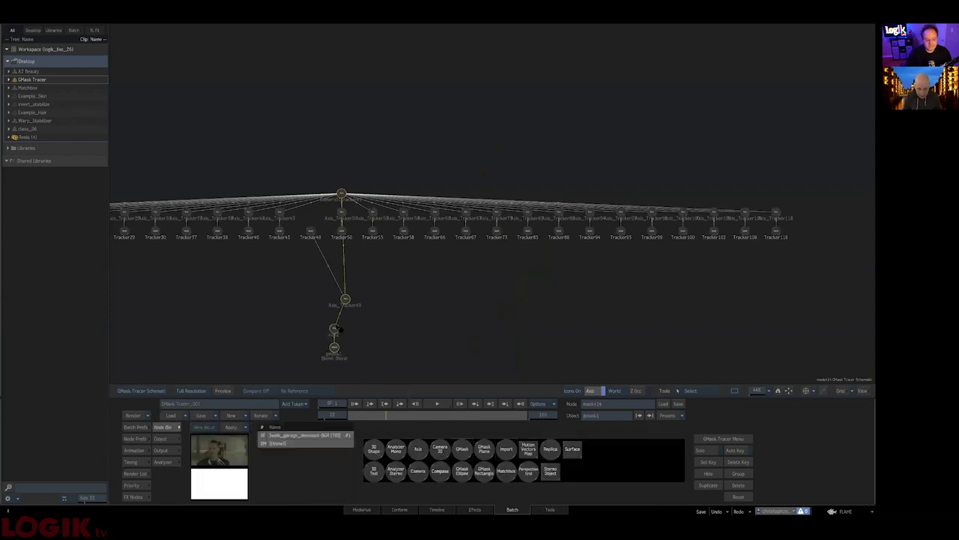
pyautogui.press('F1')
pyautogui.click(605, 143)
pyautogui.click(592, 179)
pyautogui.click(588, 221)
pyautogui.moveTo(598, 309); pyautogui.dragTo(596, 322)
pyautogui.moveTo(592, 352)
pyautogui.mouseDown()
pyautogui.moveTo(594, 365)
pyautogui.moveTo(613, 364)
pyautogui.moveTo(624, 264)
pyautogui.mouseUp()
pyautogui.click(628, 239)
pyautogui.click(628, 185)
pyautogui.click(631, 148)
pyautogui.click(604, 141)
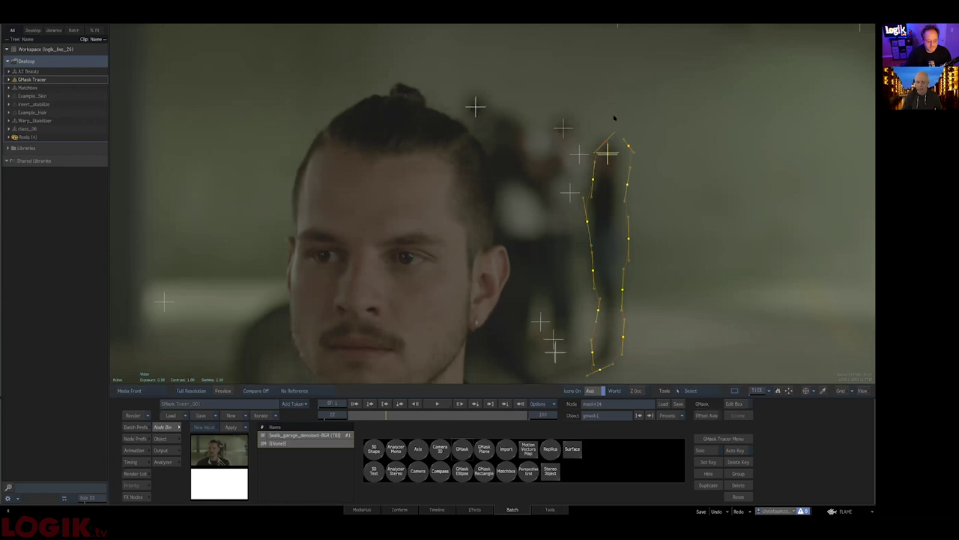
# Set the GMask option of output1's matte pass to GMask Only.
pyautogui.press('F4')
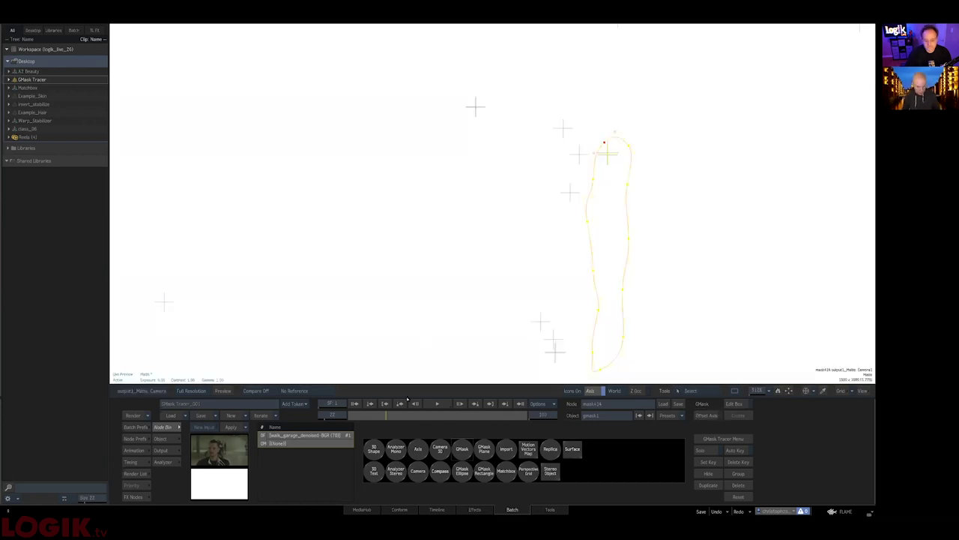
pyautogui.click(170, 451)
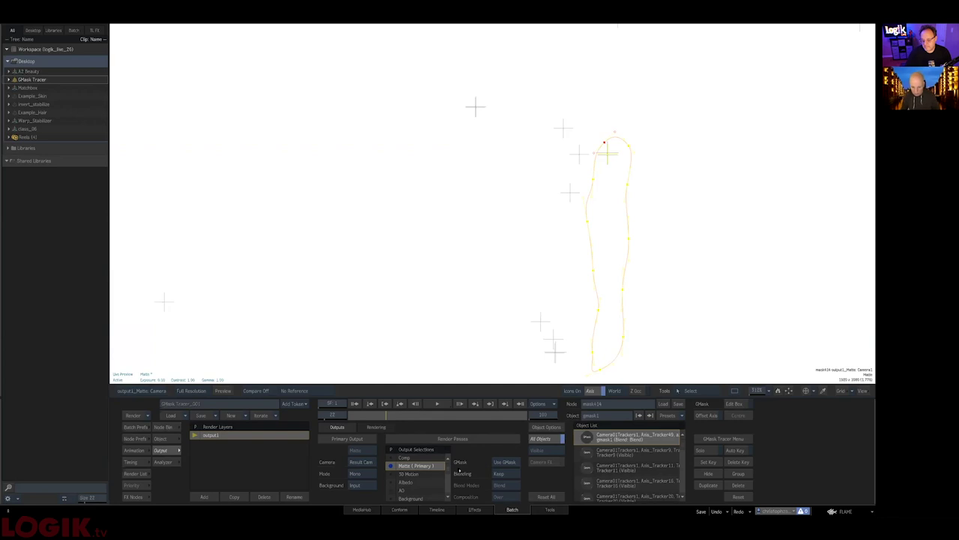
pyautogui.click(509, 460)
pyautogui.click(513, 451)
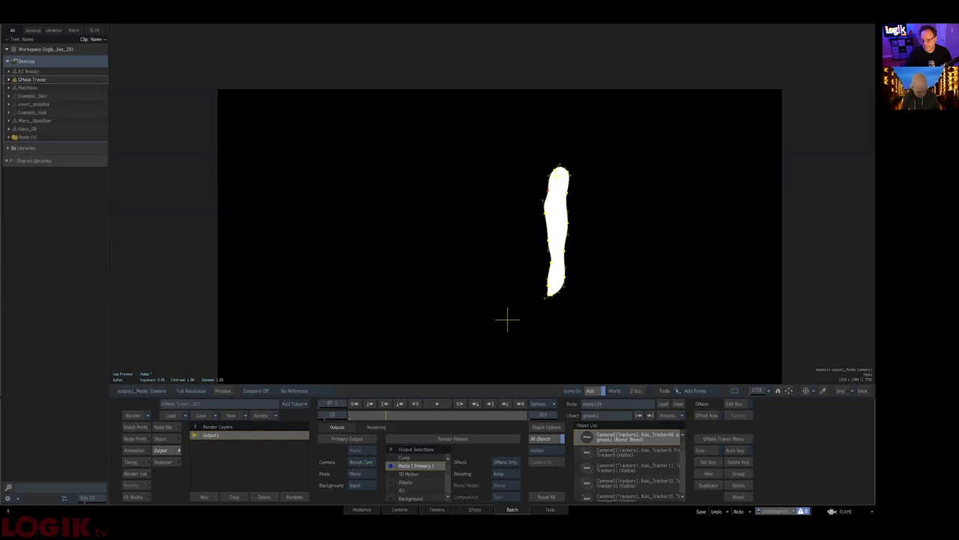
# Scrub the clip over the source footage to check that the mask follows the distant figure.
pyautogui.press('F1')
pyautogui.moveTo(387, 417)
pyautogui.mouseDown()
pyautogui.moveTo(354, 420)
pyautogui.moveTo(421, 426)
pyautogui.moveTo(383, 422)
pyautogui.moveTo(398, 418)
pyautogui.mouseUp()
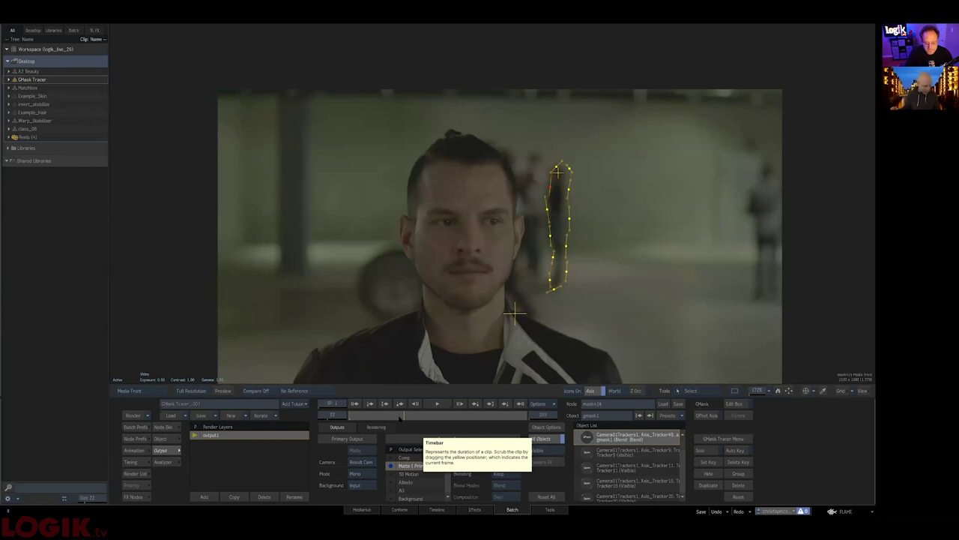
pyautogui.keyDown('ctrl'); pyautogui.moveTo(596, 215); pyautogui.dragTo(551, 194); pyautogui.keyUp('ctrl')
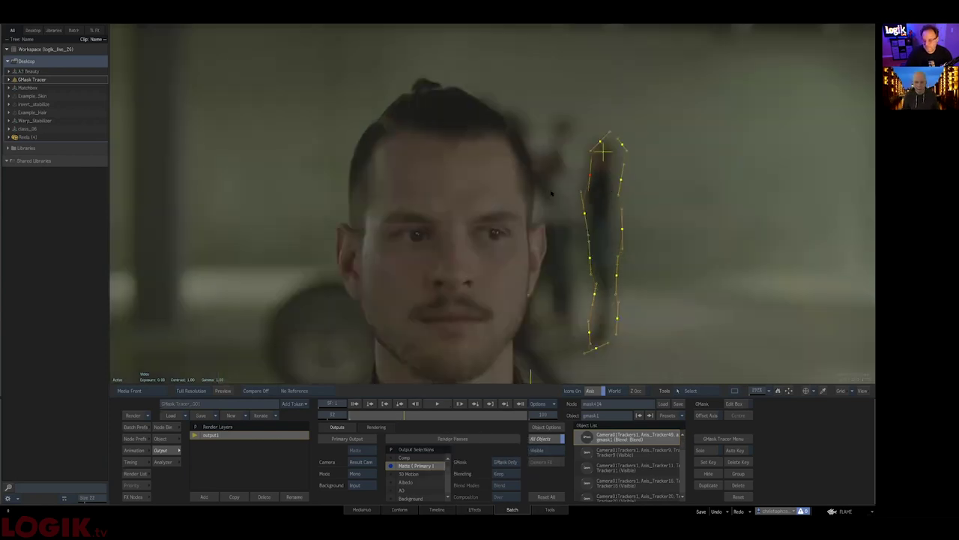
pyautogui.moveTo(583, 236); pyautogui.dragTo(512, 244)
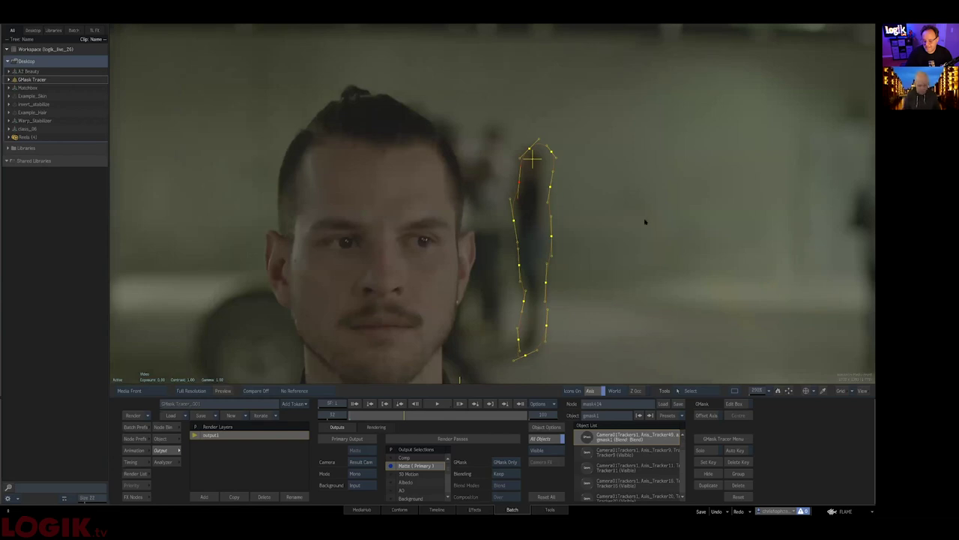
pyautogui.click(529, 146)
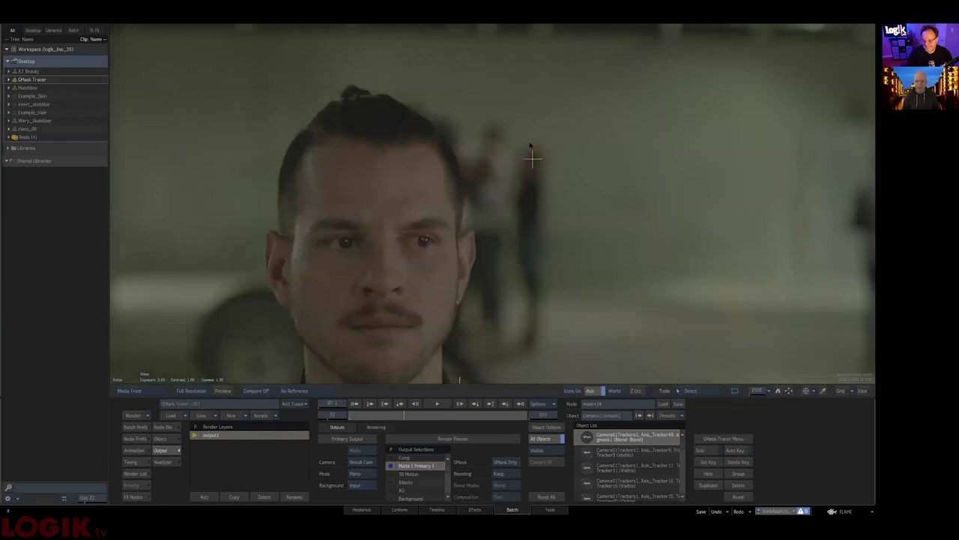
pyautogui.click(558, 194)
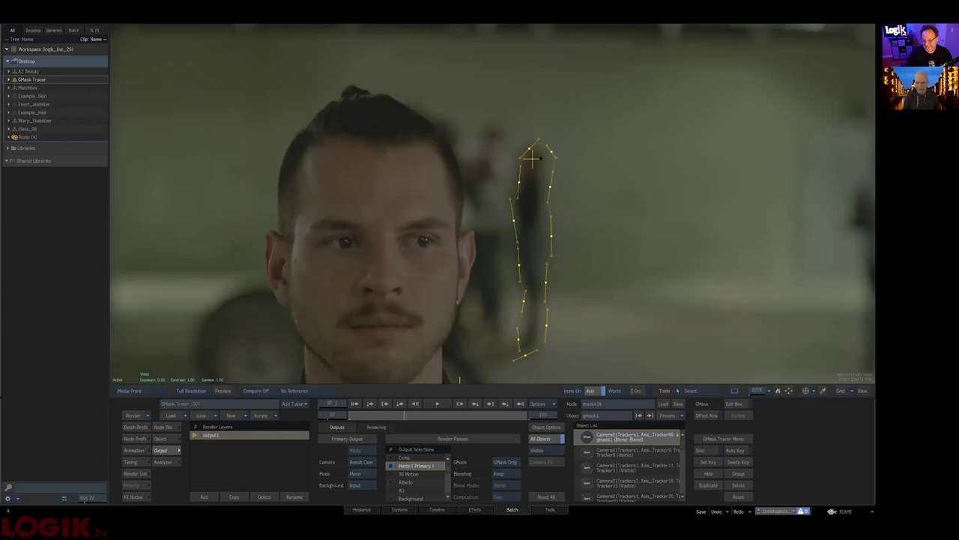
pyautogui.click(599, 226)
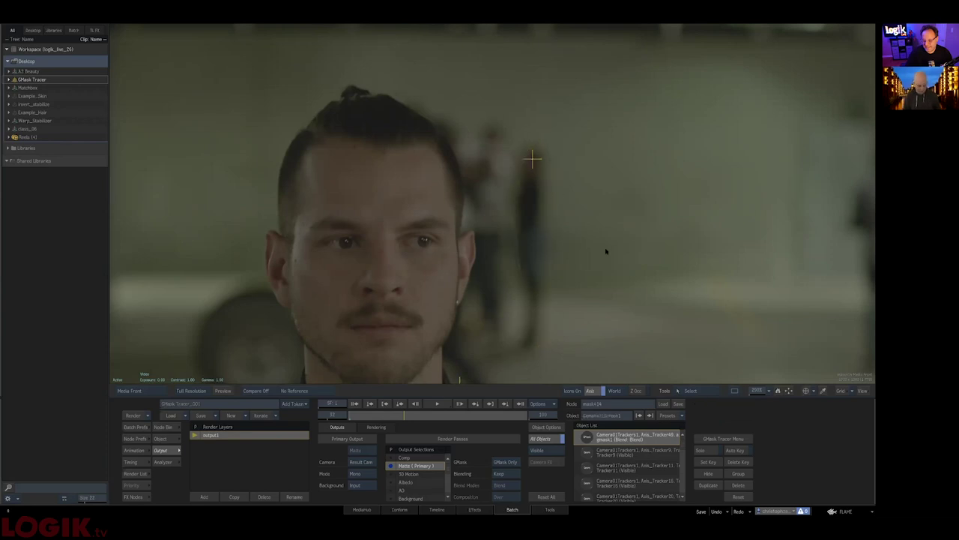
pyautogui.press('F8')
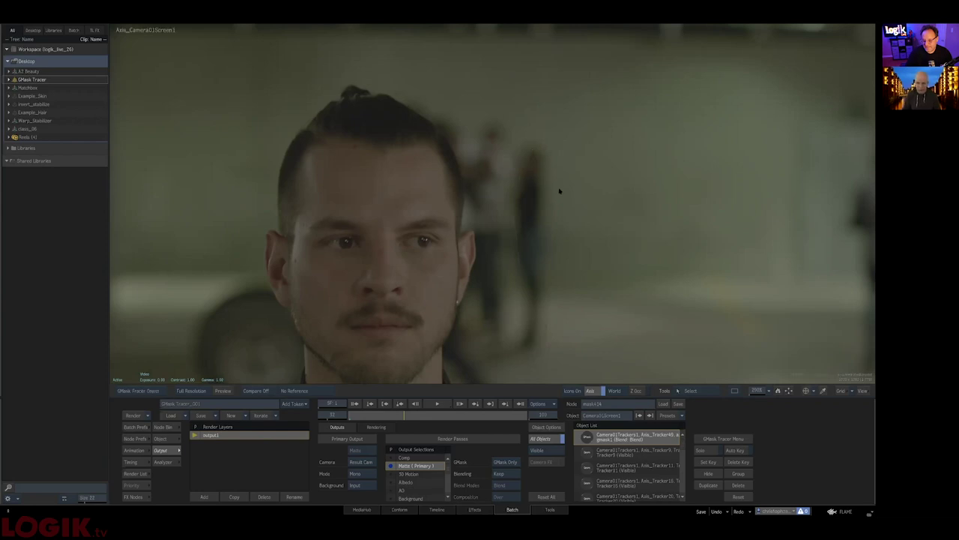
pyautogui.moveTo(600, 215); pyautogui.dragTo(556, 257)
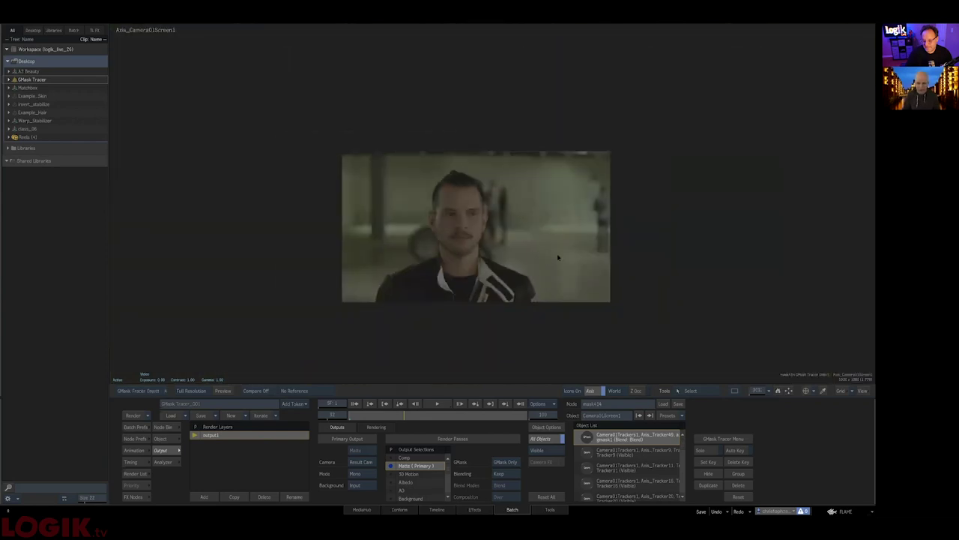
pyautogui.click(554, 241)
pyautogui.press('Escape')
# Select the gmask1 node and display its context in the object view, framed closely around the mask.
pyautogui.click(338, 344)
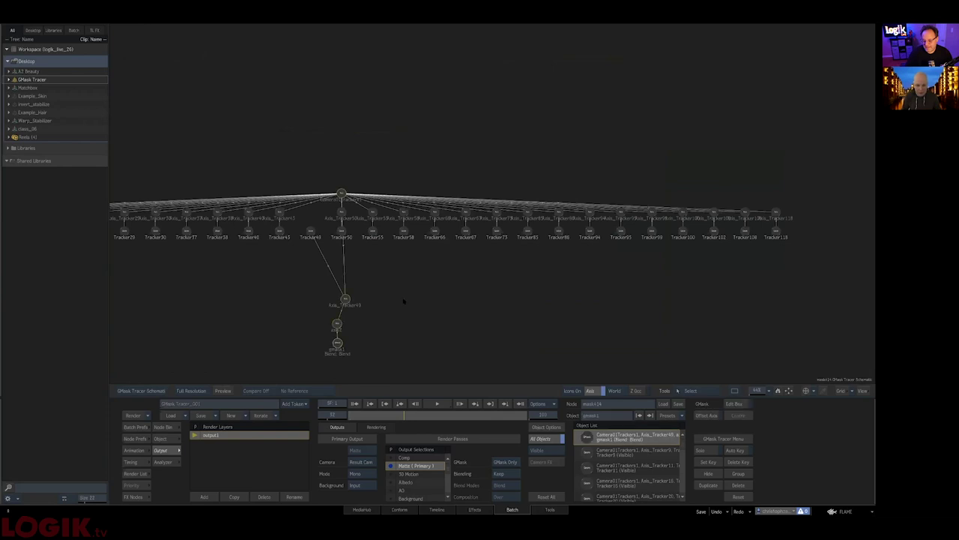
pyautogui.press('F8')
pyautogui.press('F1')
pyautogui.press('F8')
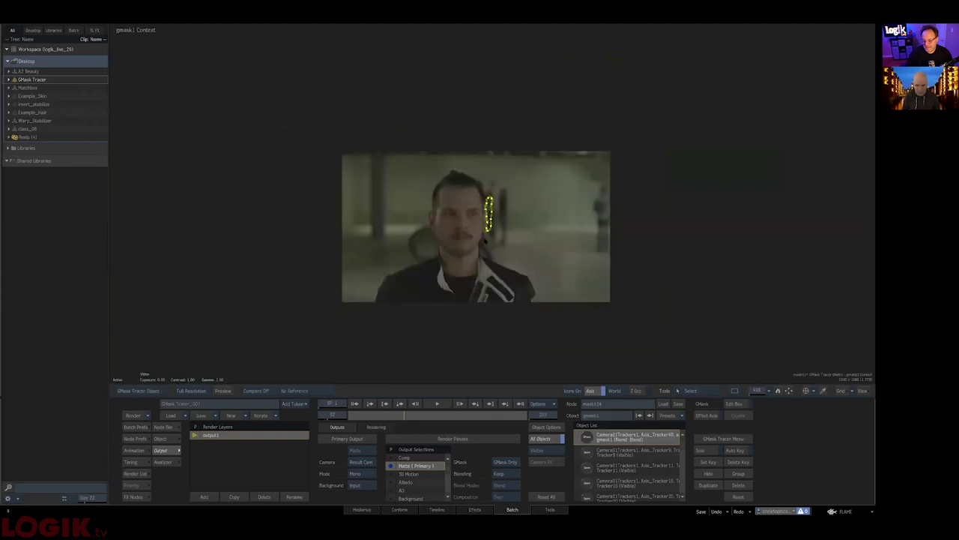
pyautogui.moveTo(522, 194); pyautogui.dragTo(496, 233)
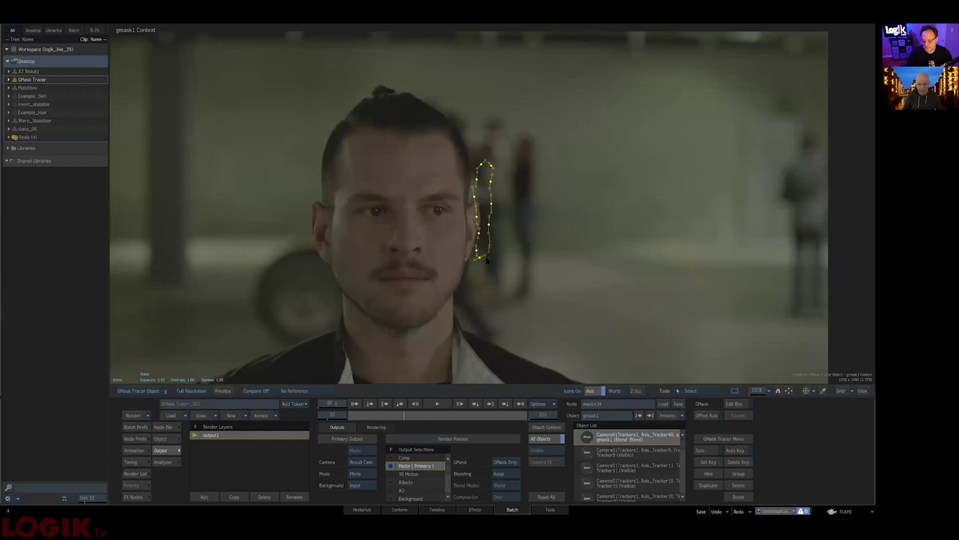
# Change gmask1's framing from Auto Frame to Camera1 in its mask settings.
pyautogui.press('Escape')
pyautogui.doubleClick(337, 342)
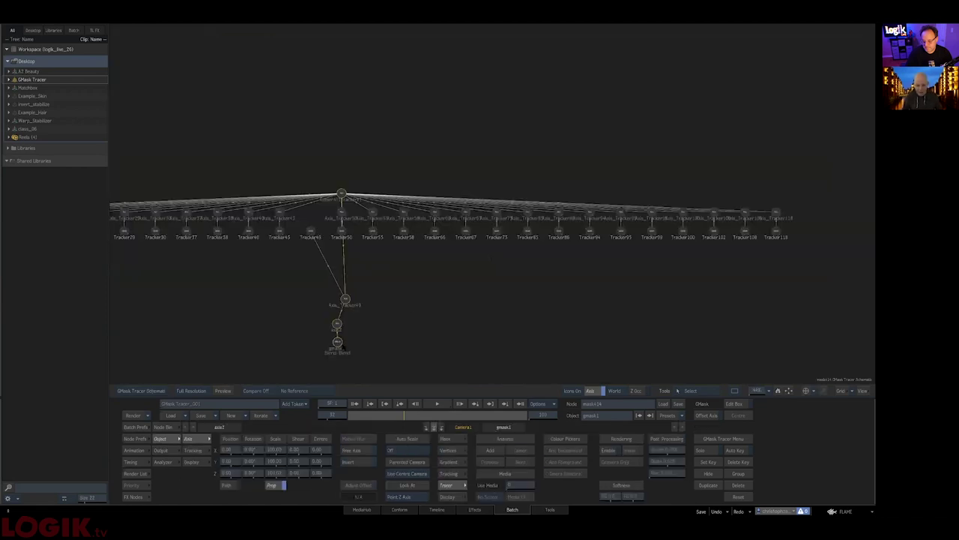
pyautogui.press('F4')
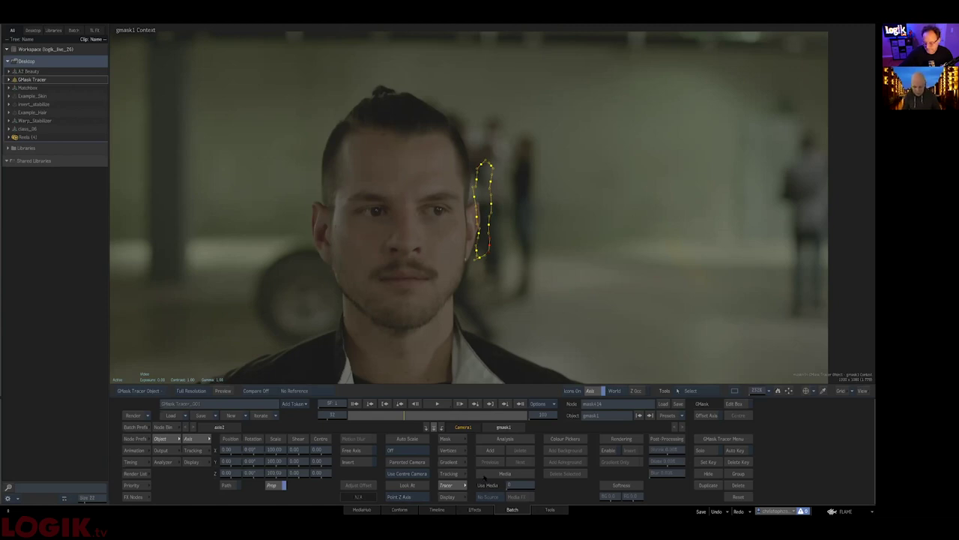
pyautogui.click(448, 439)
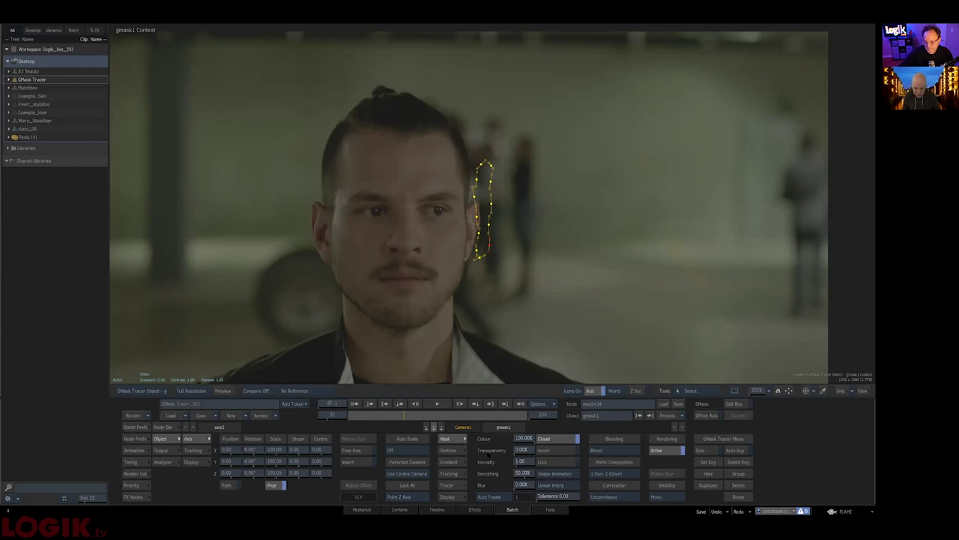
pyautogui.click(500, 497)
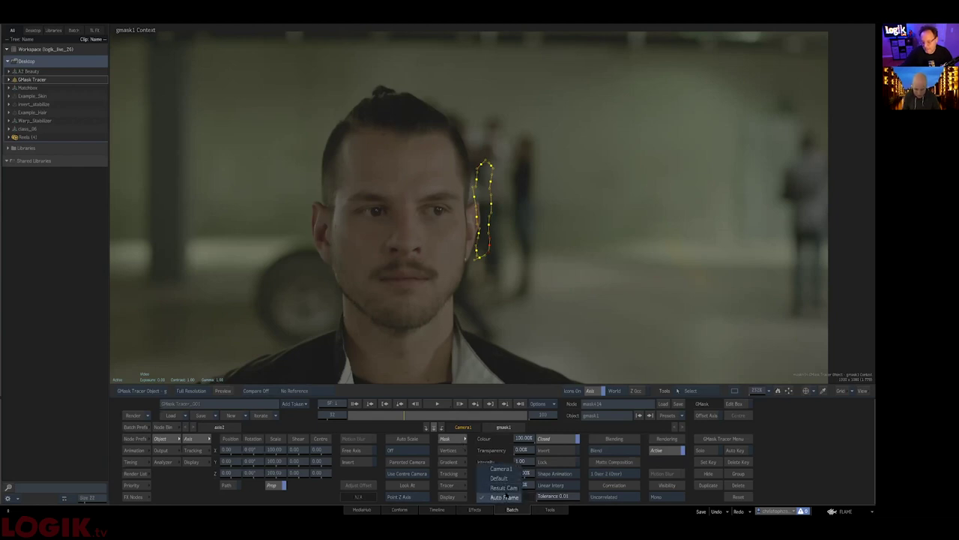
pyautogui.click(504, 468)
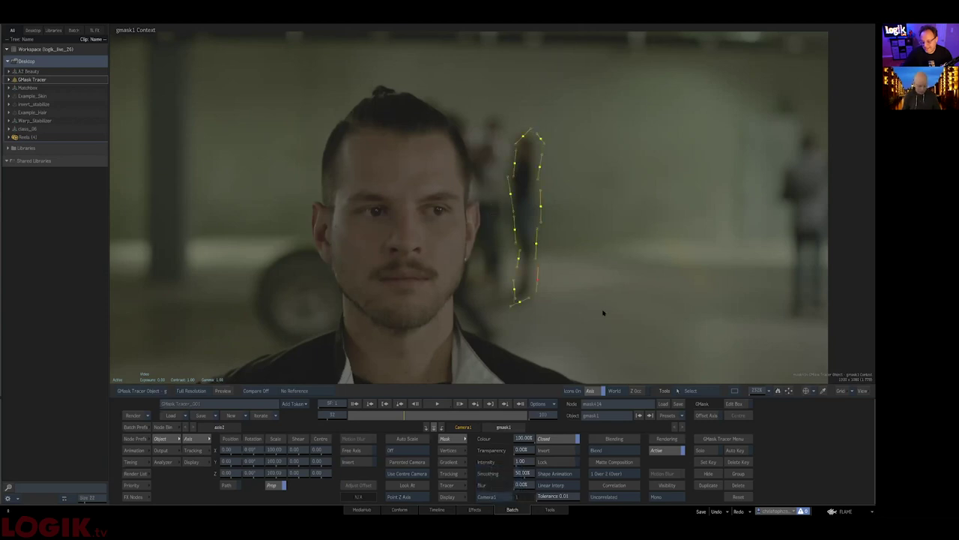
# Add a Tracer analysis to gmask1 and position its colour pickers on the distant figure and the wall beside it.
pyautogui.press('F8')
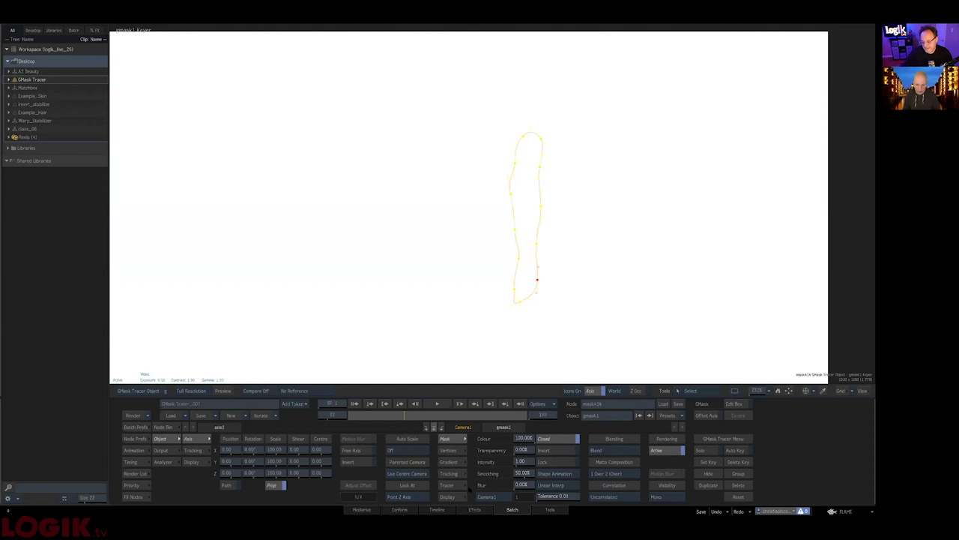
pyautogui.click(454, 485)
pyautogui.click(492, 450)
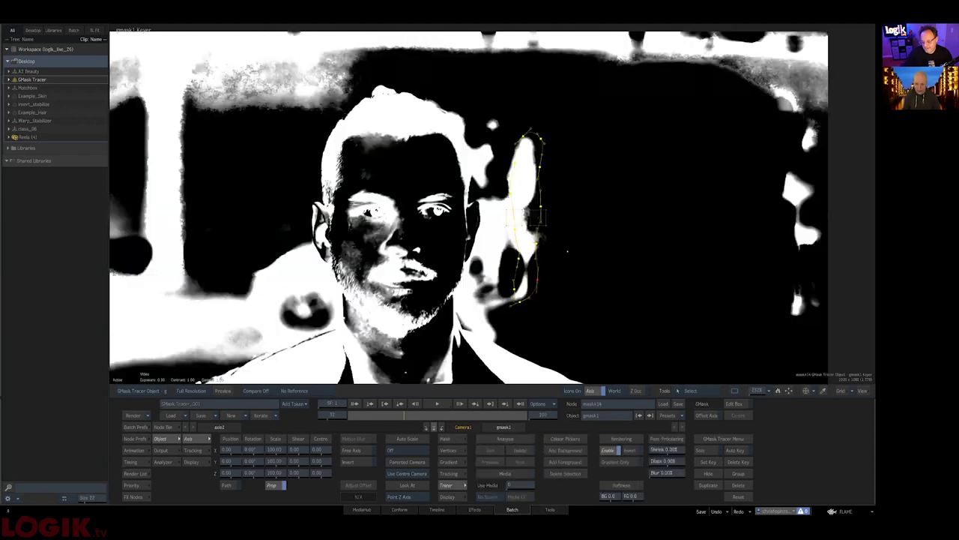
pyautogui.moveTo(515, 222); pyautogui.dragTo(525, 186)
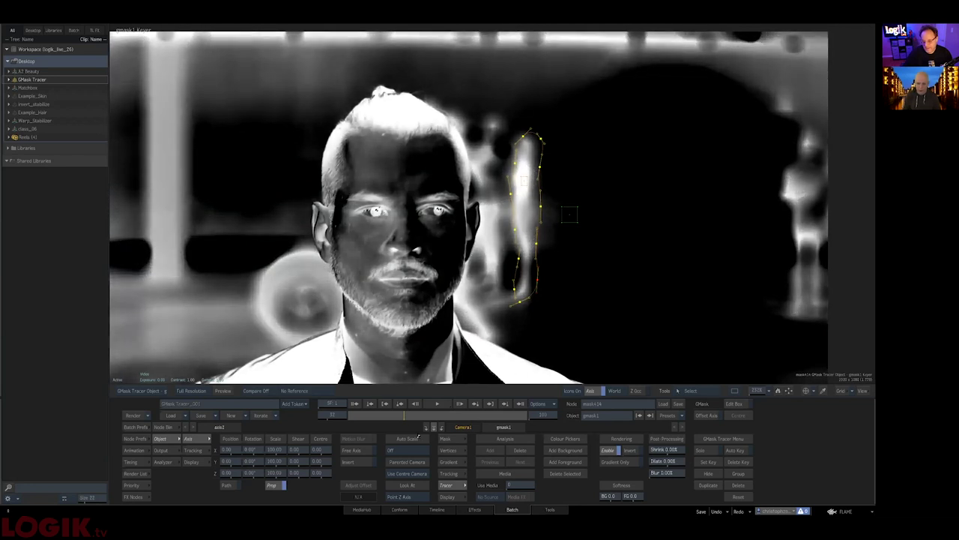
# Scrub forward to check the tracer key on the distant figure, and view the mask in the Priority Editor.
pyautogui.moveTo(401, 416)
pyautogui.mouseDown()
pyautogui.moveTo(452, 411)
pyautogui.moveTo(367, 418)
pyautogui.moveTo(442, 411)
pyautogui.moveTo(408, 412)
pyautogui.mouseUp()
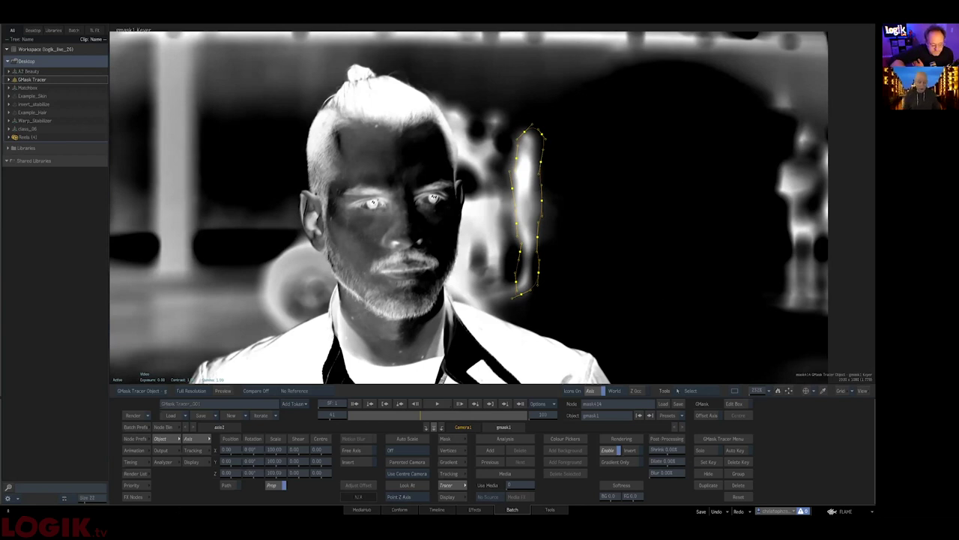
pyautogui.click(132, 485)
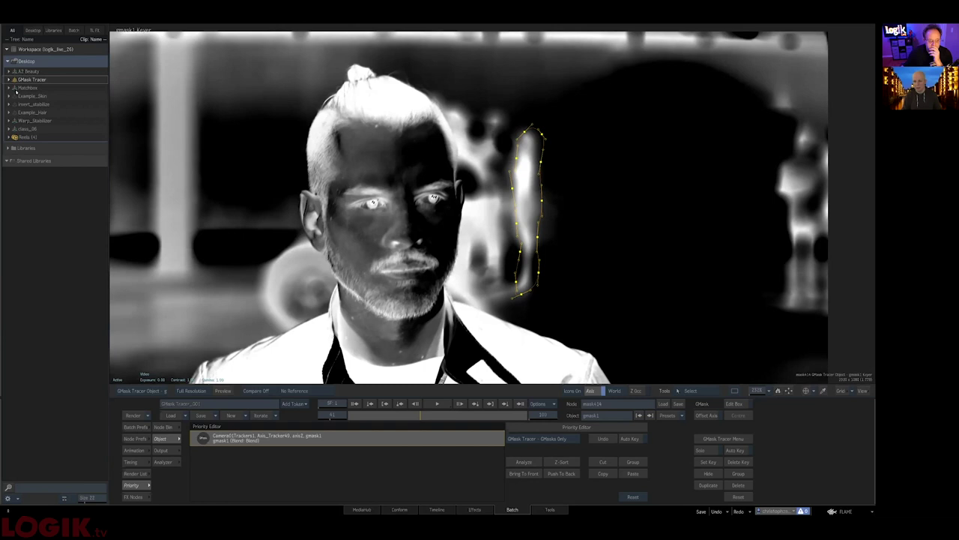
# Open the Matchbox batch group and select its ls_Wireless374 Matchbox node.
pyautogui.doubleClick(14, 88)
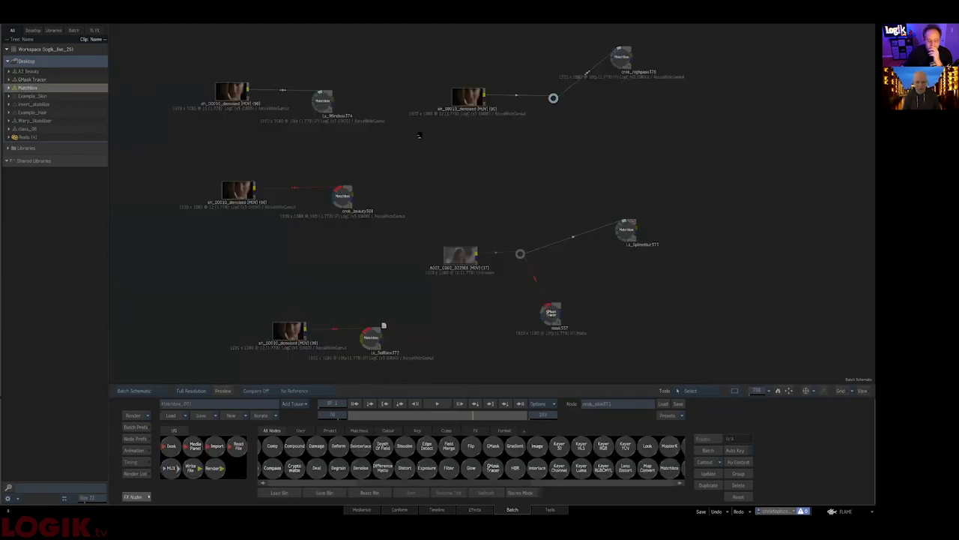
pyautogui.moveTo(463, 145); pyautogui.dragTo(493, 292)
pyautogui.click(487, 185)
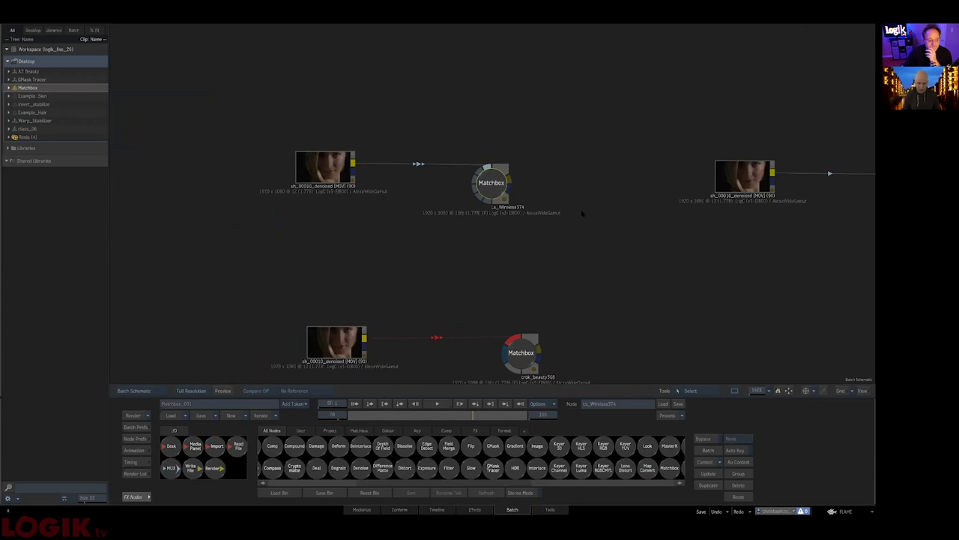
# View the result of the ls_Wireless374 Matchbox node and reset its Wireless settings.
pyautogui.moveTo(494, 180); pyautogui.dragTo(488, 190)
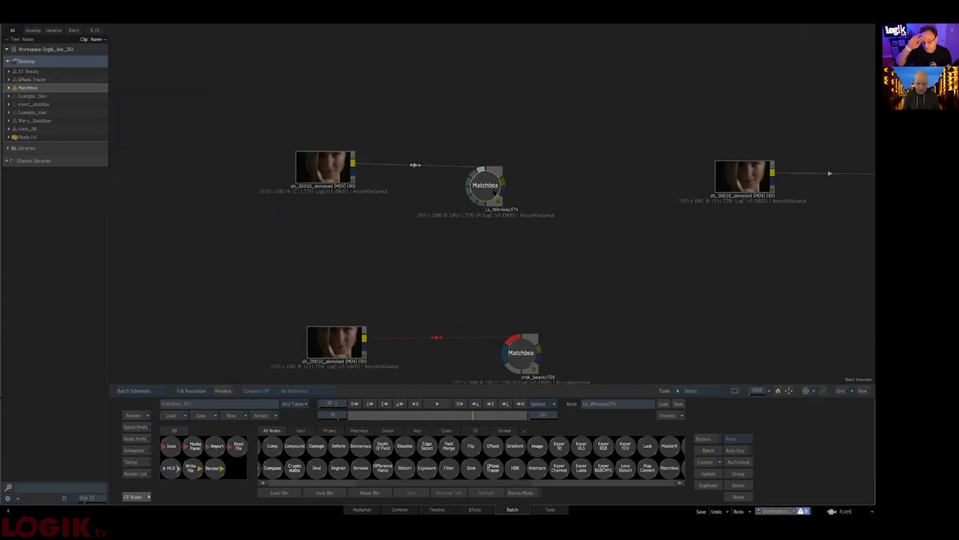
pyautogui.doubleClick(493, 192)
pyautogui.moveTo(483, 235); pyautogui.dragTo(498, 262)
pyautogui.press('F4')
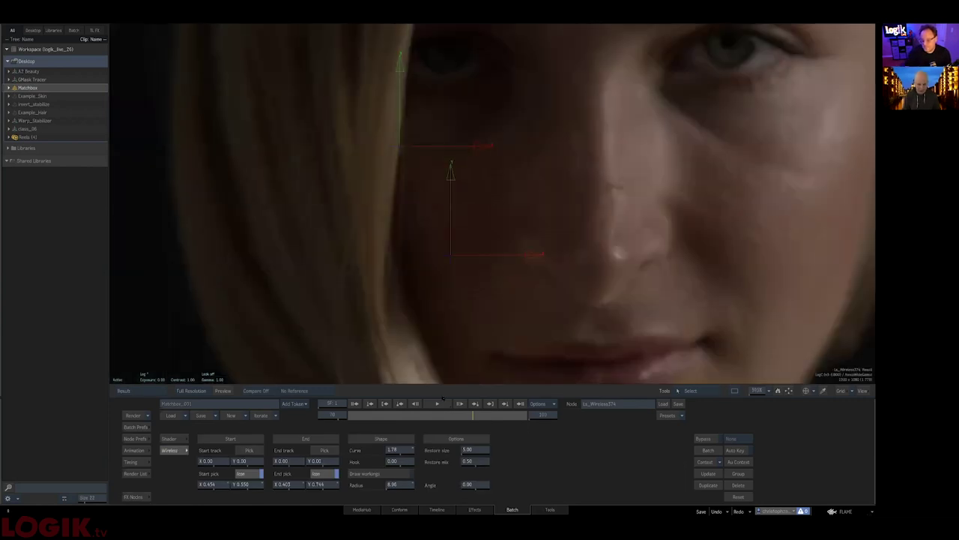
pyautogui.click(744, 495)
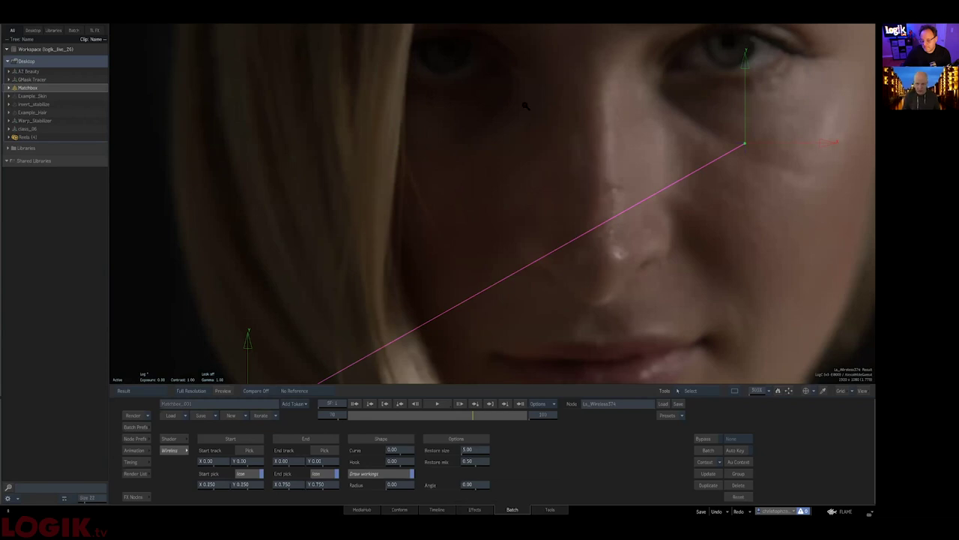
pyautogui.scroll(-3, 475, 195)
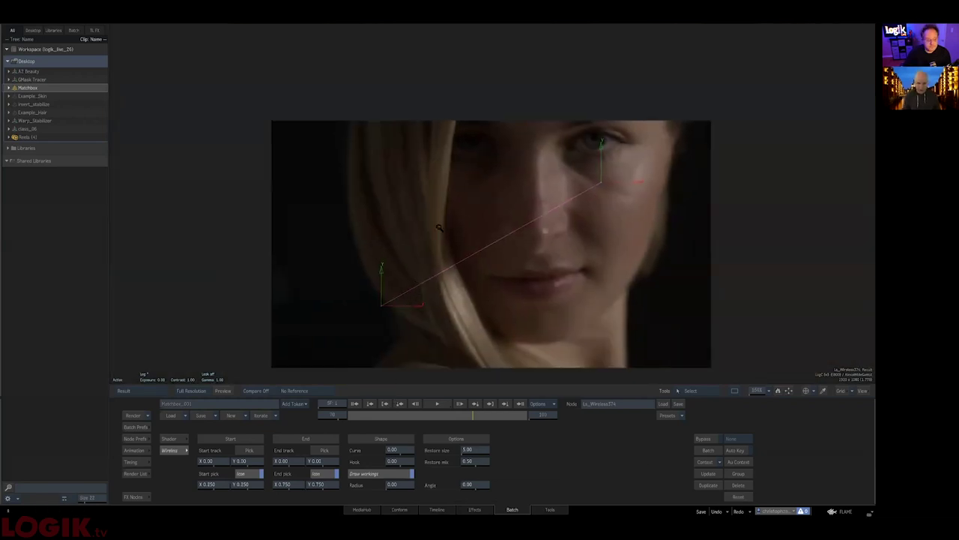
pyautogui.scroll(3, 439, 228)
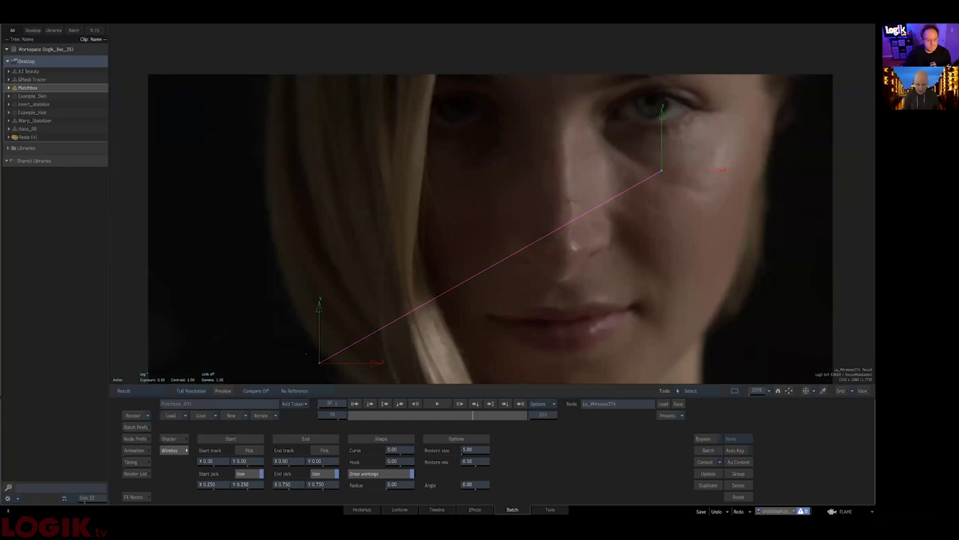
# Place the wire's start pick at X 0.406, Y 0.732 and its end pick at X 0.457, Y 0.531 along the stray hair.
pyautogui.moveTo(320, 364); pyautogui.dragTo(426, 179)
pyautogui.moveTo(661, 171); pyautogui.dragTo(461, 255)
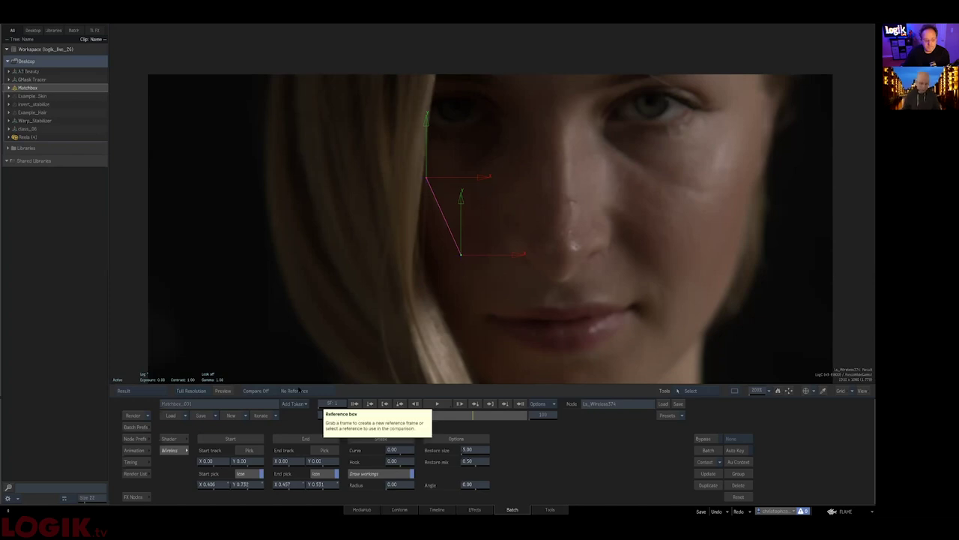
pyautogui.moveTo(410, 263); pyautogui.dragTo(451, 223)
pyautogui.scroll(3, 450, 224)
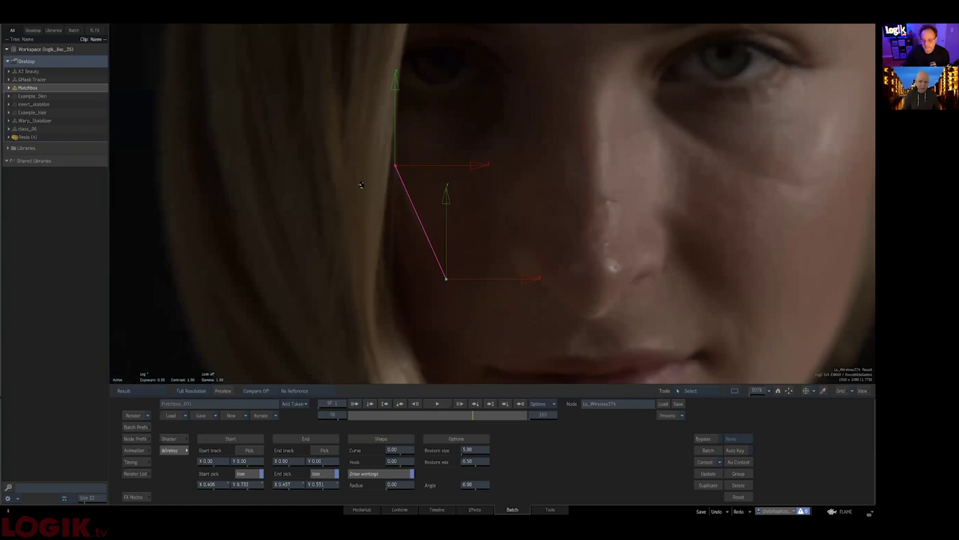
pyautogui.scroll(1, 438, 214)
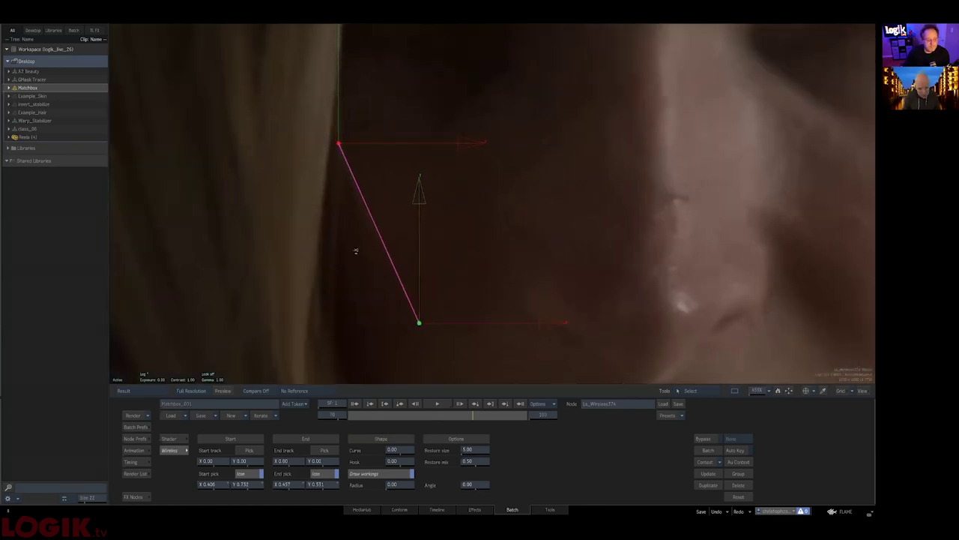
# Fit the wire to the stray hair with Curve -1.67 and Hook -0.50, and nudge the end pick to X 0.461, Y 0.527.
pyautogui.press('F1')
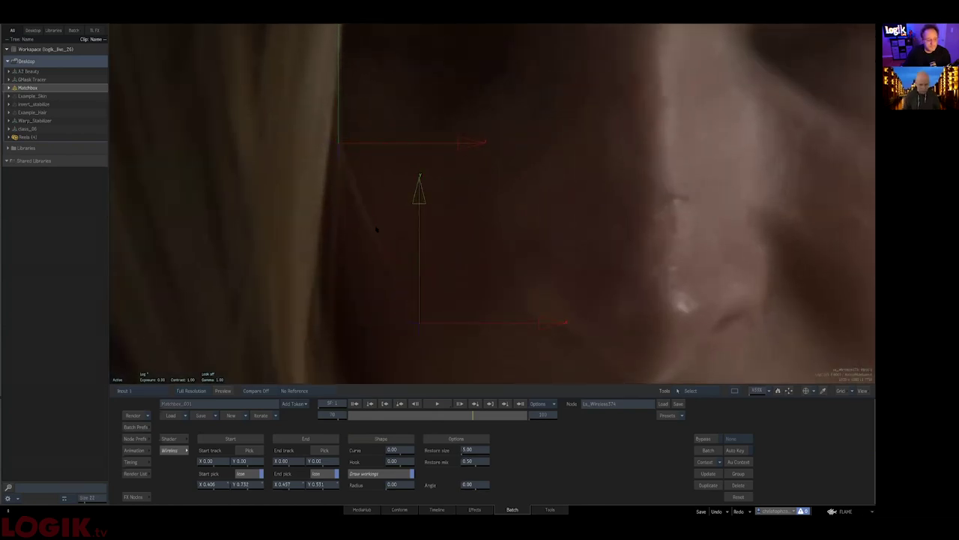
pyautogui.press('F4')
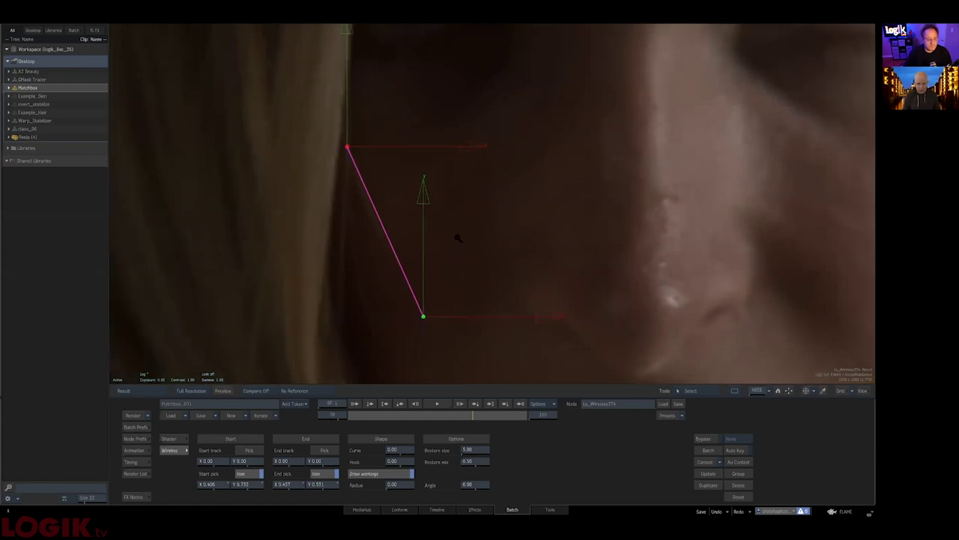
pyautogui.scroll(-1, 454, 235)
pyautogui.moveTo(403, 450)
pyautogui.mouseDown()
pyautogui.moveTo(359, 450)
pyautogui.moveTo(400, 464)
pyautogui.mouseUp()
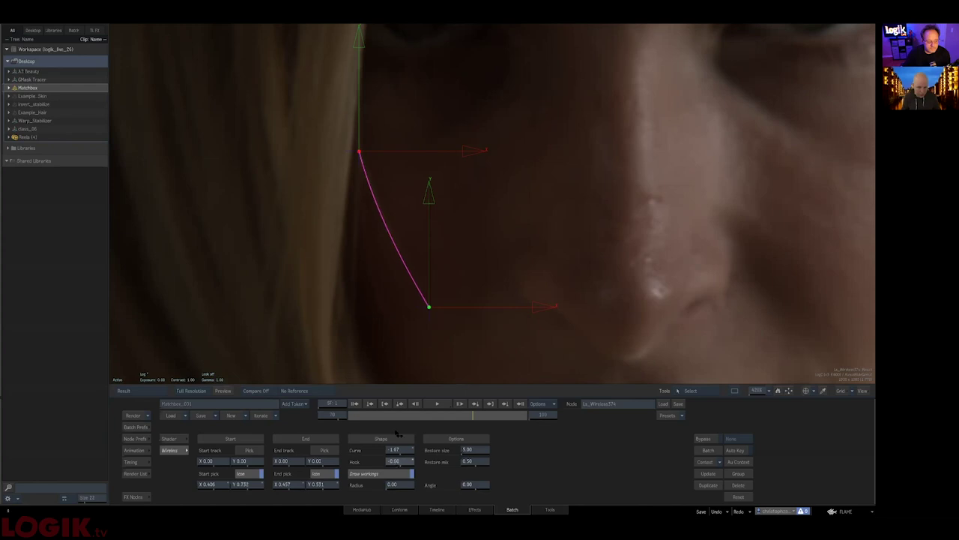
pyautogui.moveTo(428, 308); pyautogui.dragTo(434, 309)
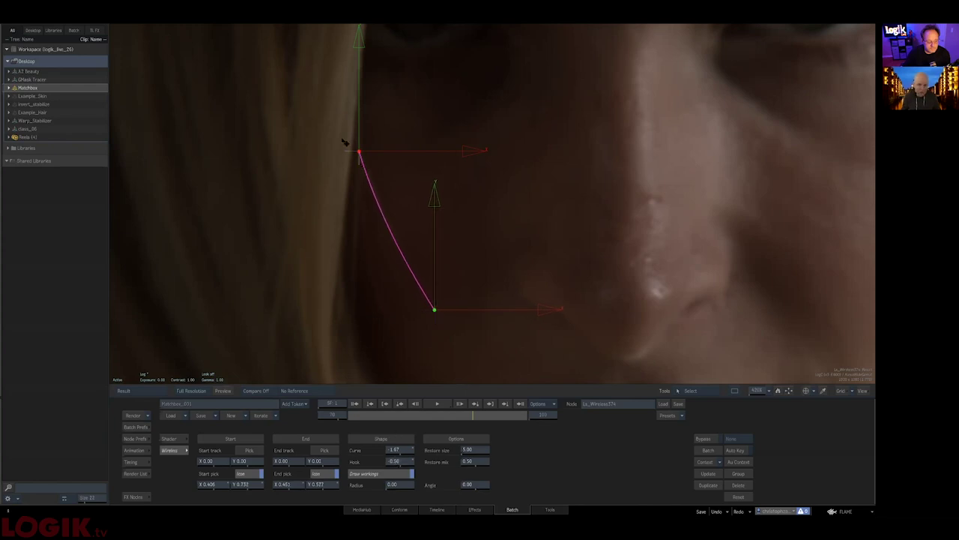
pyautogui.moveTo(359, 150); pyautogui.dragTo(358, 150)
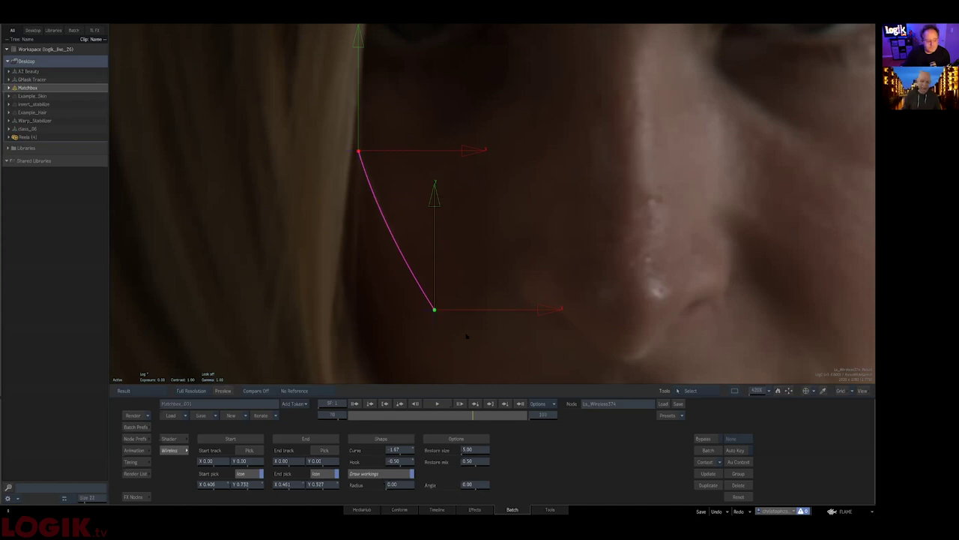
# Turn off Draw workings and raise the Radius until the stray hair is painted out.
pyautogui.click(386, 475)
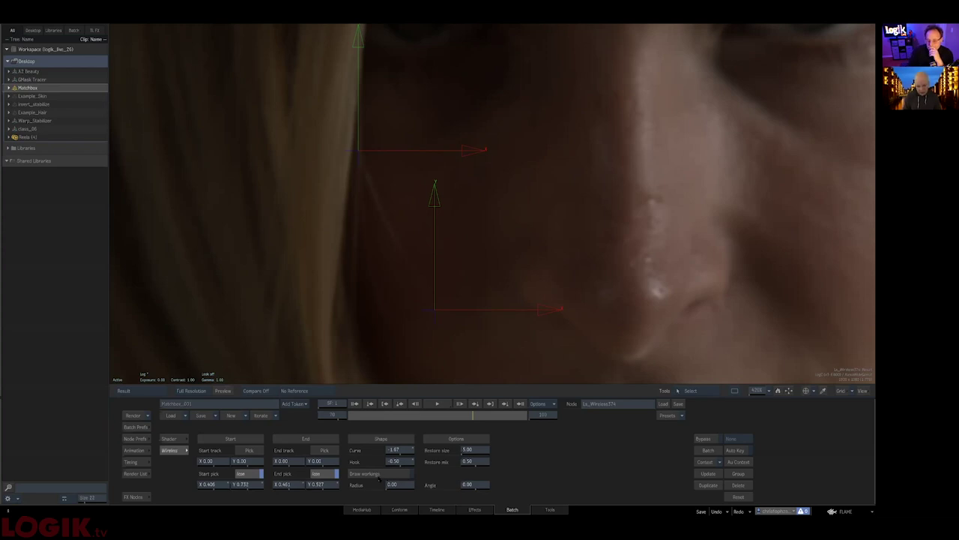
pyautogui.click(370, 474)
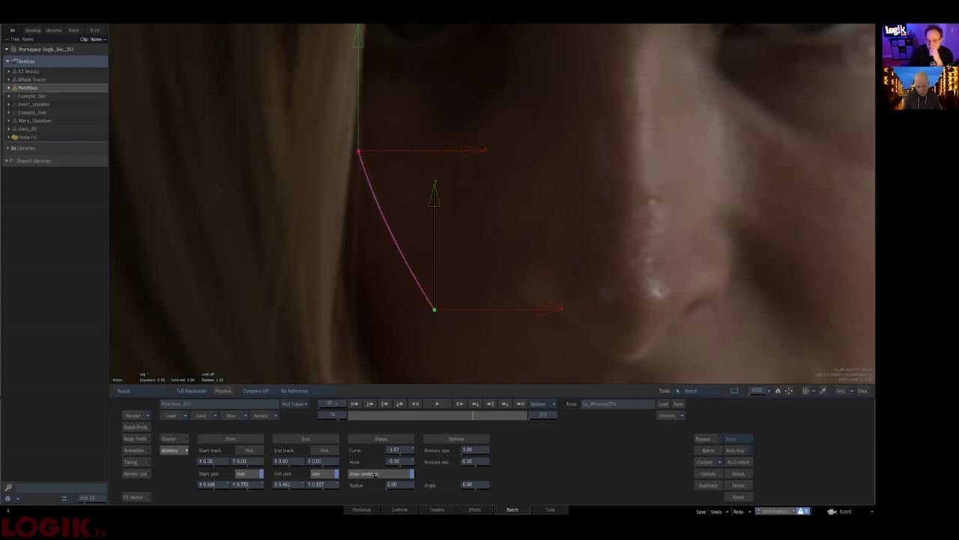
pyautogui.click(373, 474)
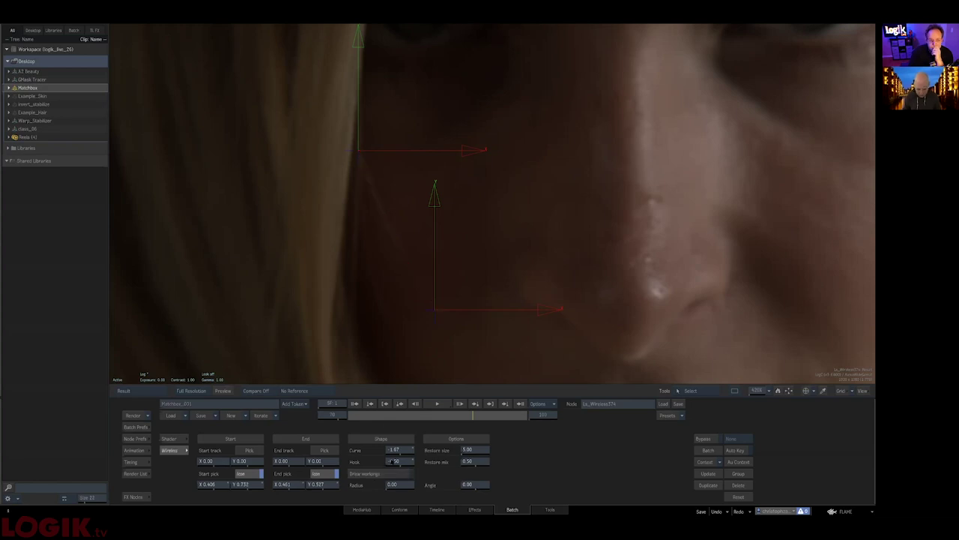
pyautogui.moveTo(396, 485); pyautogui.dragTo(498, 483)
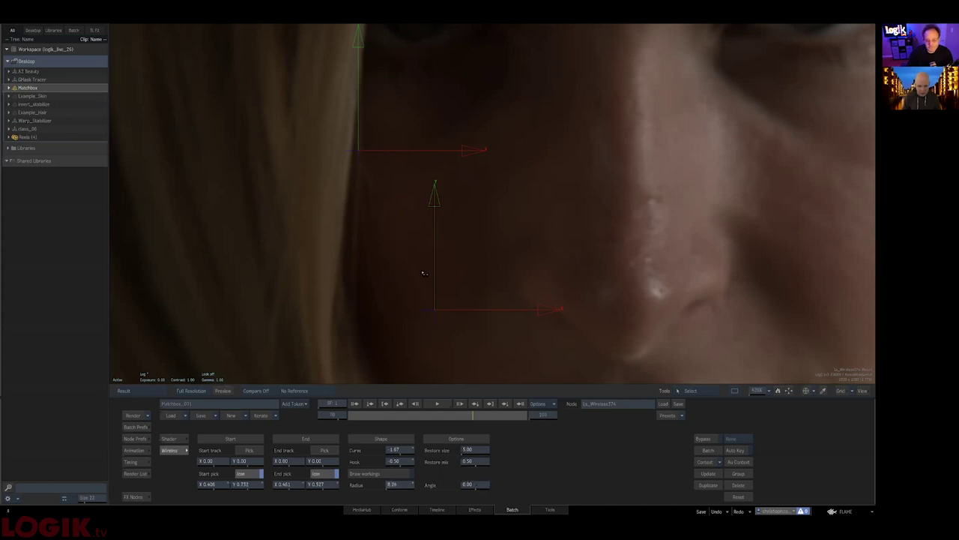
# Compare the wire removal result with the source input and inspect the hair area closely and from further out.
pyautogui.press('F1')
pyautogui.press('F4')
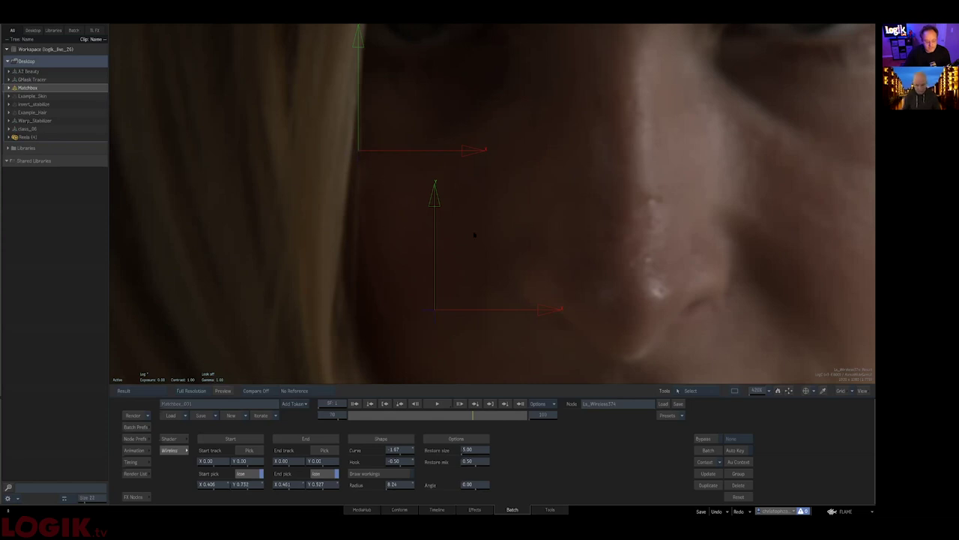
pyautogui.press('F4')
pyautogui.press('F4')
pyautogui.moveTo(342, 199); pyautogui.dragTo(323, 257)
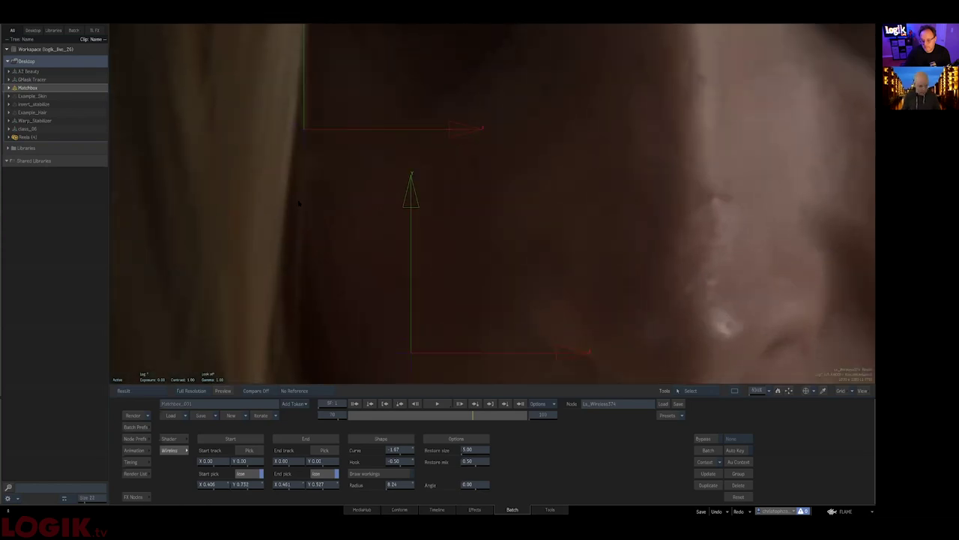
pyautogui.scroll(-5, 462, 190)
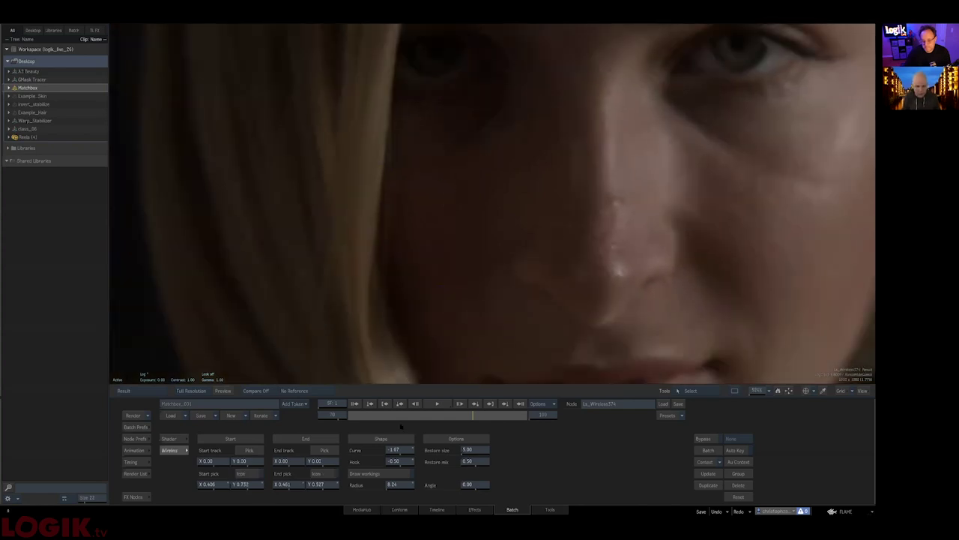
pyautogui.scroll(4, 337, 139)
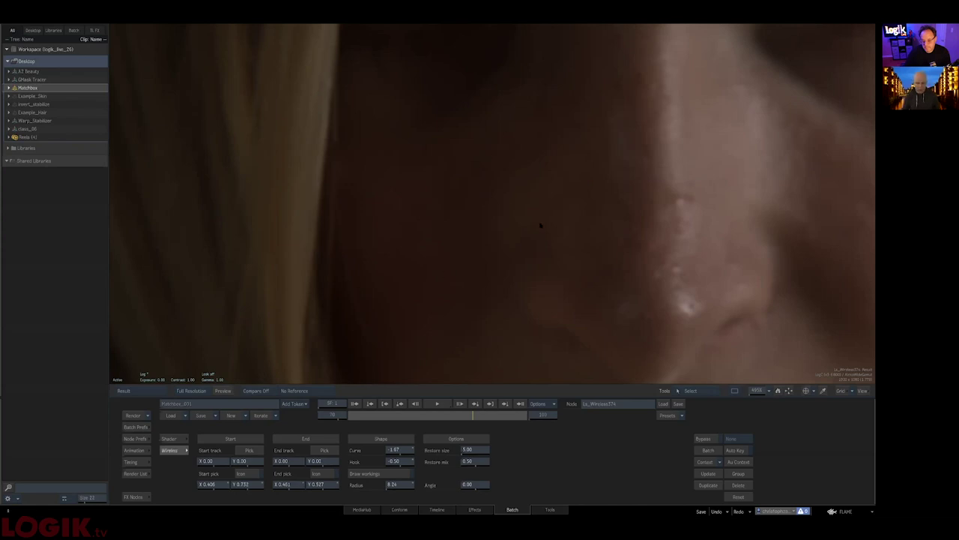
# Return to the batch schematic and select the crok_beauty368 Matchbox node.
pyautogui.press('Escape')
pyautogui.moveTo(488, 181); pyautogui.dragTo(473, 177)
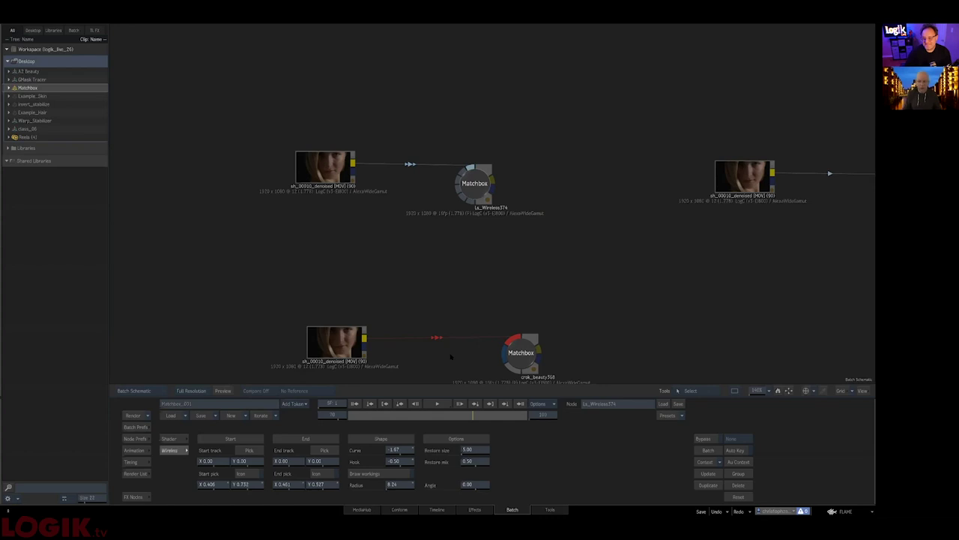
pyautogui.moveTo(556, 381); pyautogui.dragTo(553, 319)
pyautogui.moveTo(616, 348); pyautogui.dragTo(589, 329)
pyautogui.moveTo(569, 214); pyautogui.dragTo(576, 175)
pyautogui.scroll(-4, 595, 219)
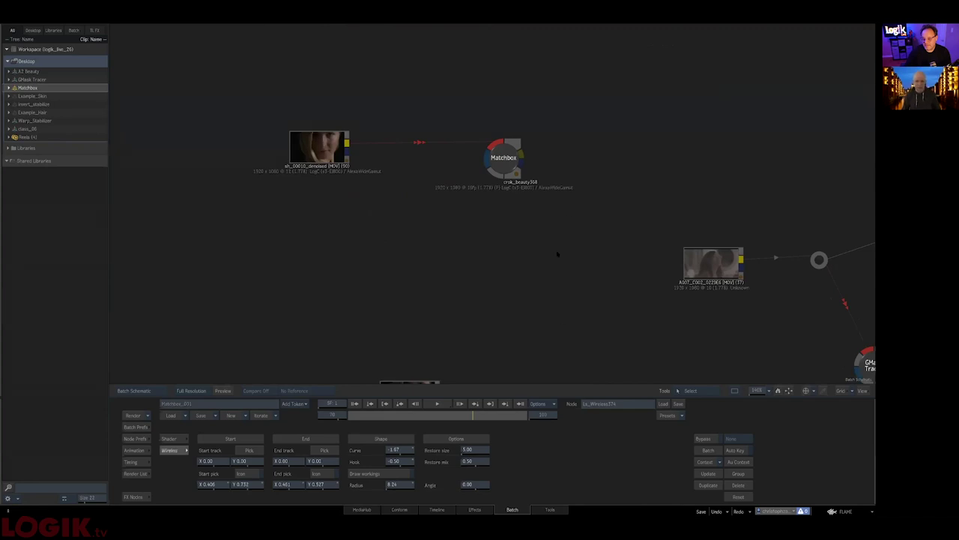
pyautogui.scroll(3, 524, 210)
pyautogui.click(486, 136)
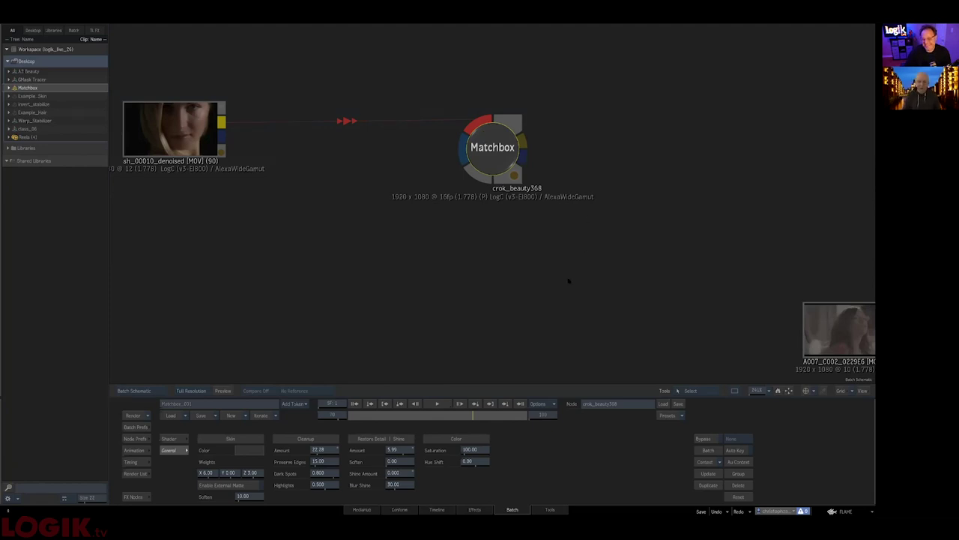
pyautogui.moveTo(570, 175); pyautogui.dragTo(629, 210)
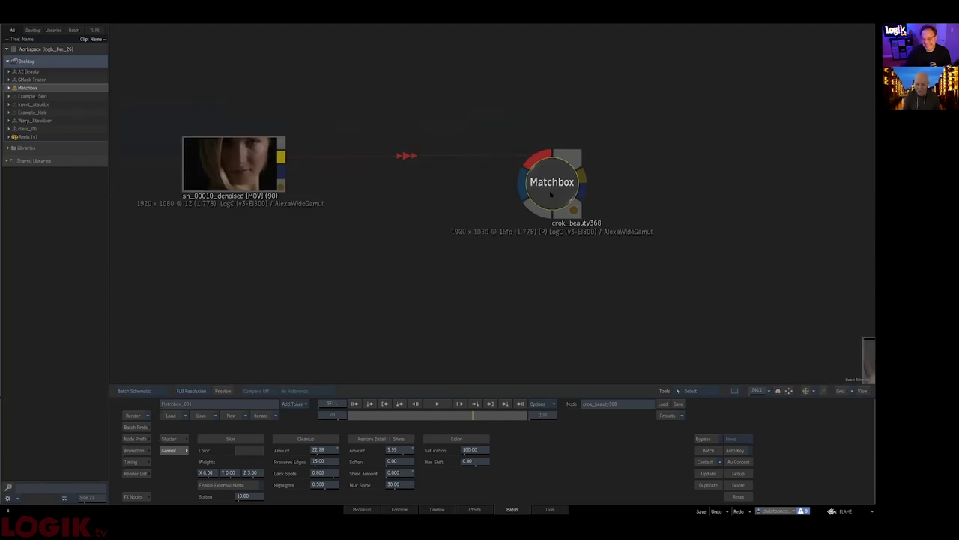
# View the crok_beauty368 result on the face and reset the node's settings.
pyautogui.press('F4')
pyautogui.moveTo(672, 138); pyautogui.dragTo(520, 303)
pyautogui.press('F4')
pyautogui.moveTo(578, 331); pyautogui.dragTo(581, 369)
pyautogui.moveTo(586, 252); pyautogui.dragTo(562, 288)
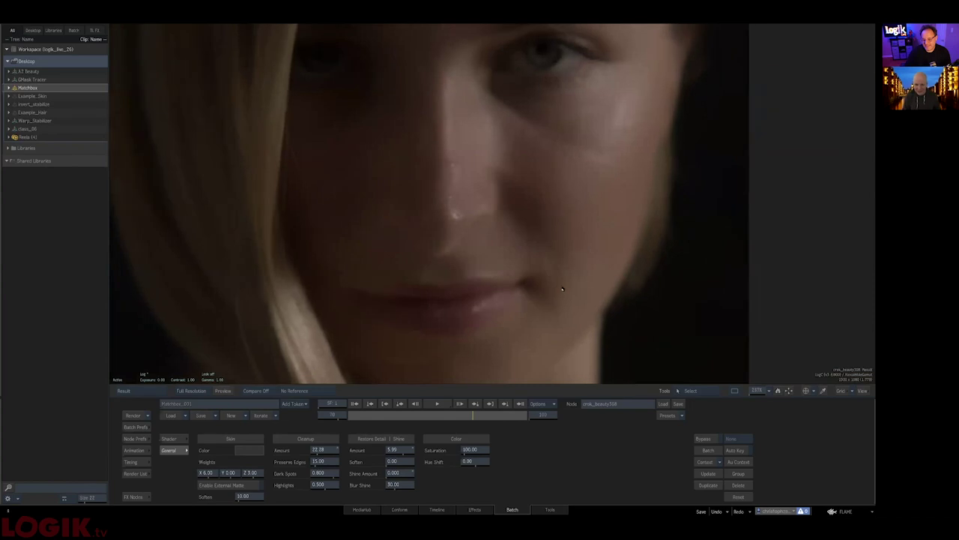
pyautogui.click(745, 496)
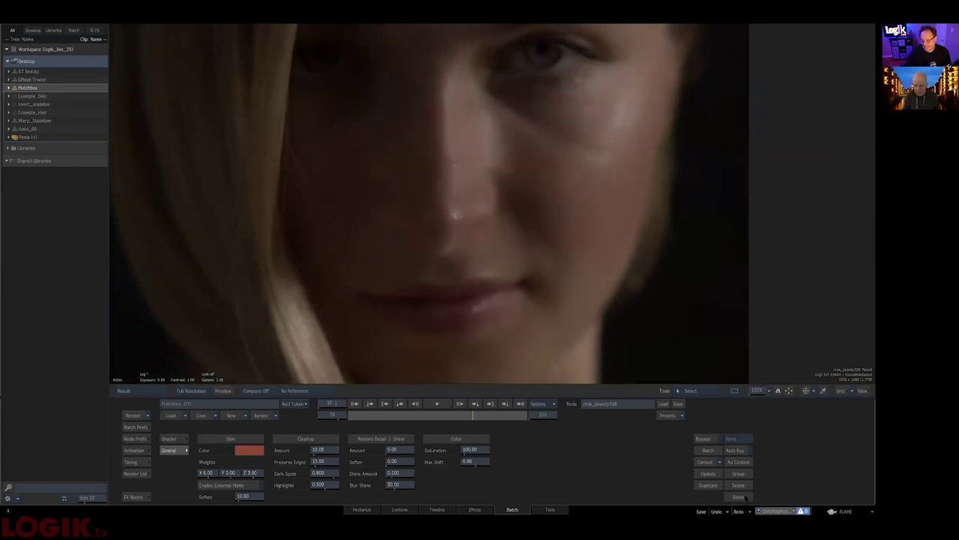
# Compare the beauty result with the source input and set Shine Amount to 0.000.
pyautogui.moveTo(524, 206)
pyautogui.mouseDown()
pyautogui.moveTo(544, 197)
pyautogui.moveTo(522, 220)
pyautogui.mouseUp()
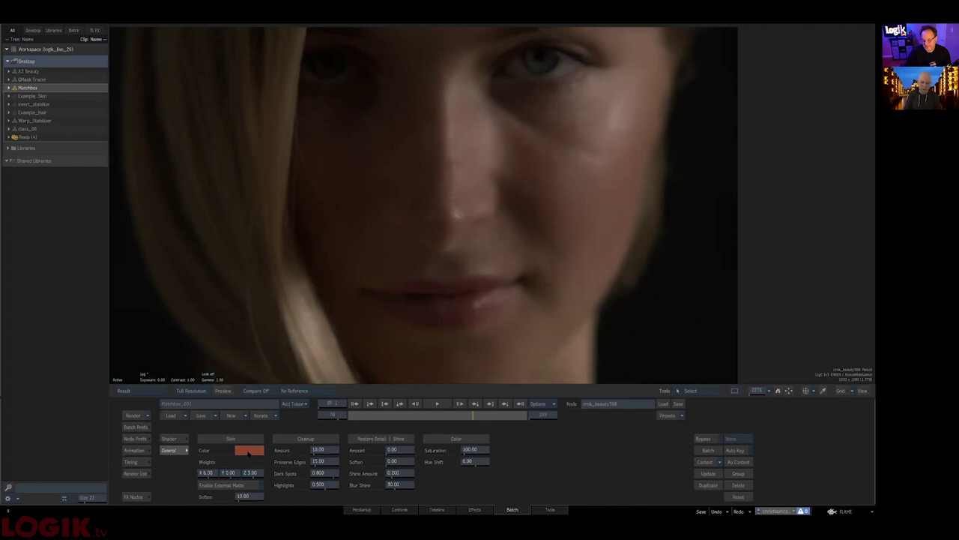
pyautogui.press('F1')
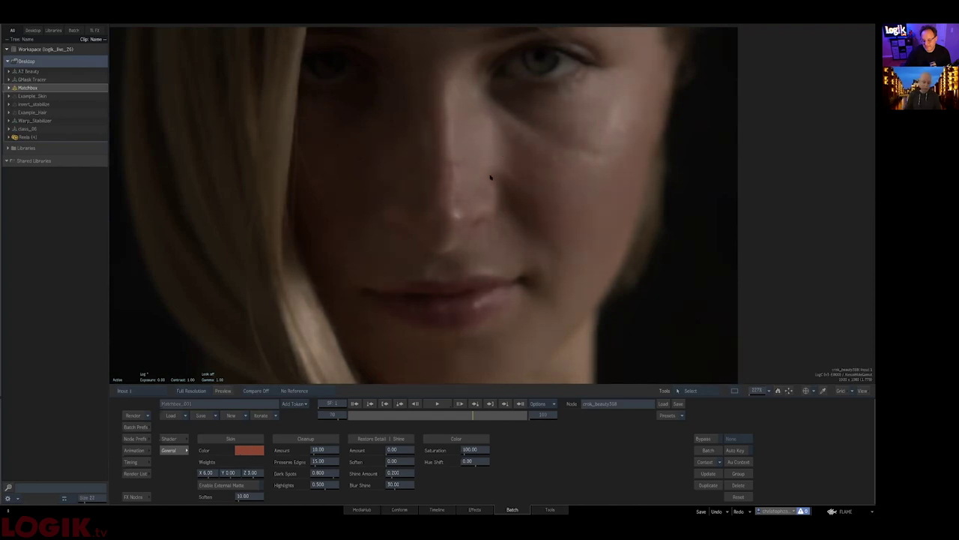
pyautogui.press('F4')
pyautogui.moveTo(408, 474); pyautogui.dragTo(541, 239)
pyautogui.press('F4')
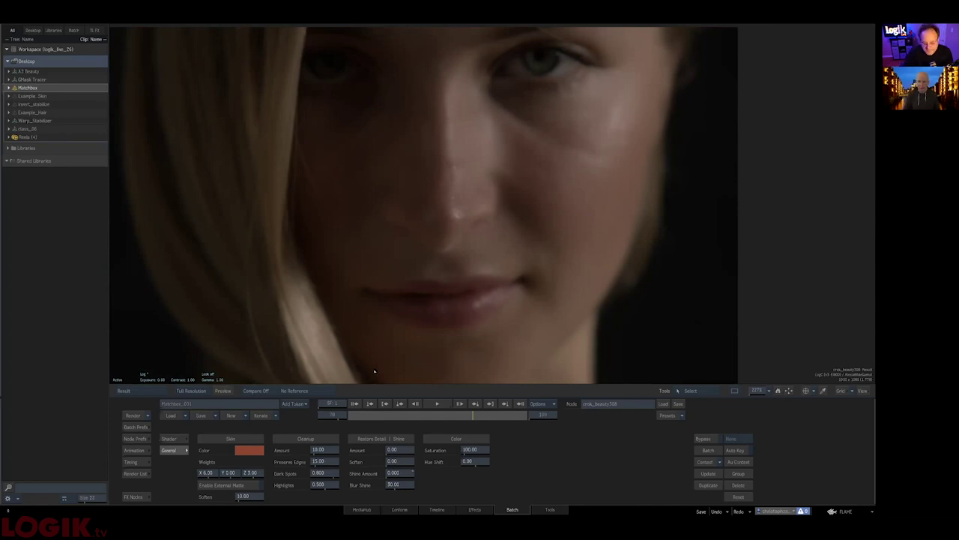
# Return to the batch schematic and select the Ls_Dollface372 Matchbox node.
pyautogui.press('Escape')
pyautogui.moveTo(505, 295); pyautogui.dragTo(560, 303)
pyautogui.scroll(4, 560, 303)
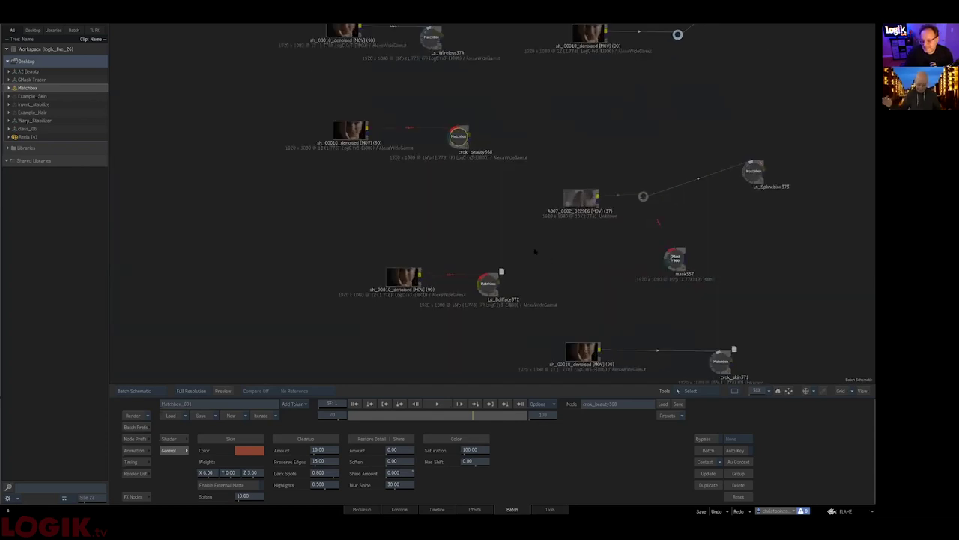
pyautogui.moveTo(556, 260); pyautogui.dragTo(597, 254)
pyautogui.moveTo(531, 279); pyautogui.dragTo(457, 268)
pyautogui.moveTo(509, 320); pyautogui.dragTo(583, 311)
pyautogui.moveTo(563, 245); pyautogui.dragTo(576, 242)
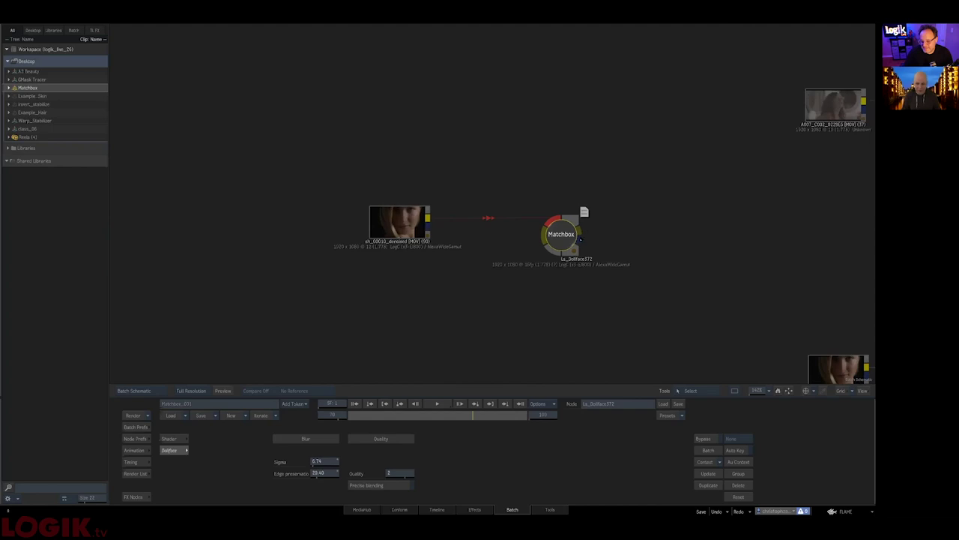
# Reset the Dollface settings, lower the edge preservation to 0.00 and raise Sigma to blur the face strongly.
pyautogui.press('F1')
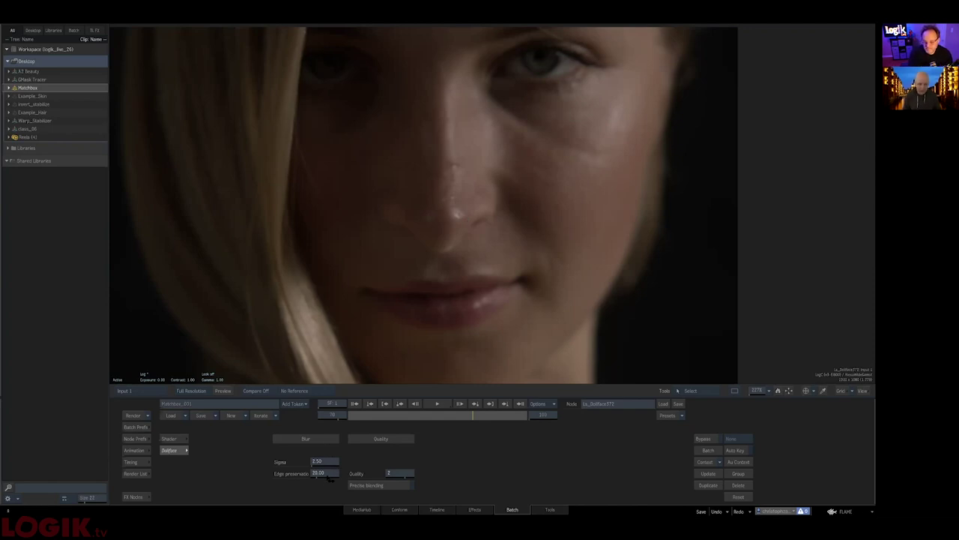
pyautogui.moveTo(330, 480); pyautogui.dragTo(64, 477)
pyautogui.press('F4')
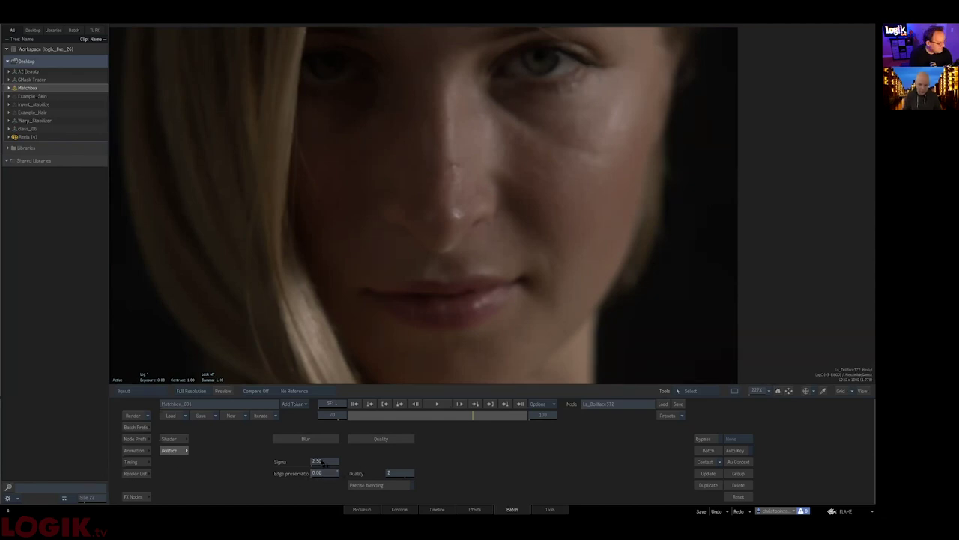
pyautogui.moveTo(321, 464); pyautogui.dragTo(404, 449)
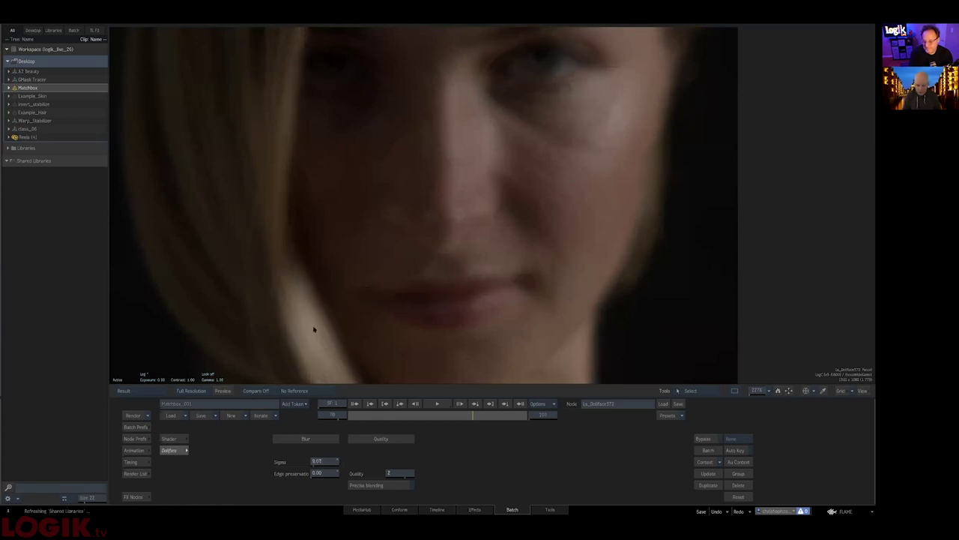
# Raise the Dollface edge preservation to about 22 and place a copy of the node on the crok_highpass370 shader's source clip.
pyautogui.moveTo(322, 473); pyautogui.dragTo(353, 474)
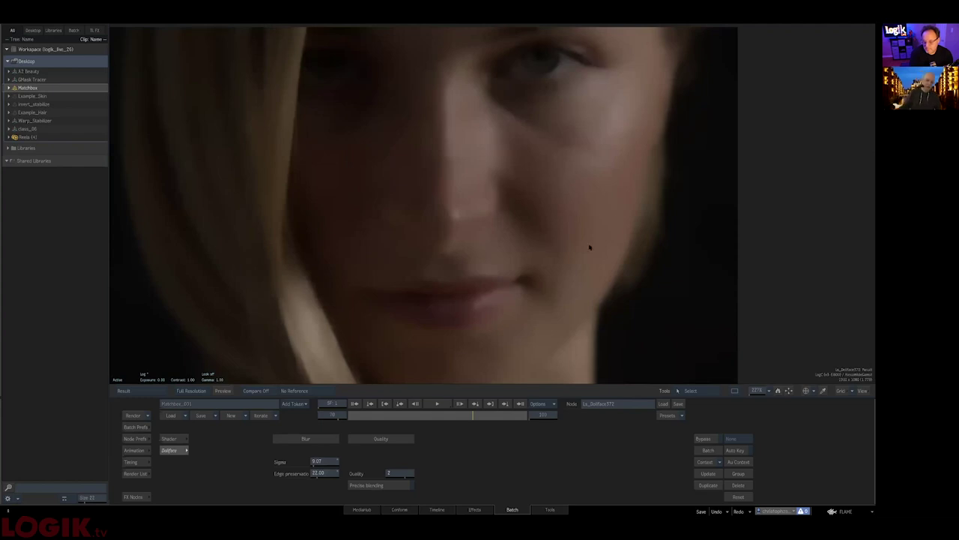
pyautogui.moveTo(659, 274); pyautogui.dragTo(576, 182)
pyautogui.press('Escape')
pyautogui.moveTo(442, 271); pyautogui.dragTo(408, 207)
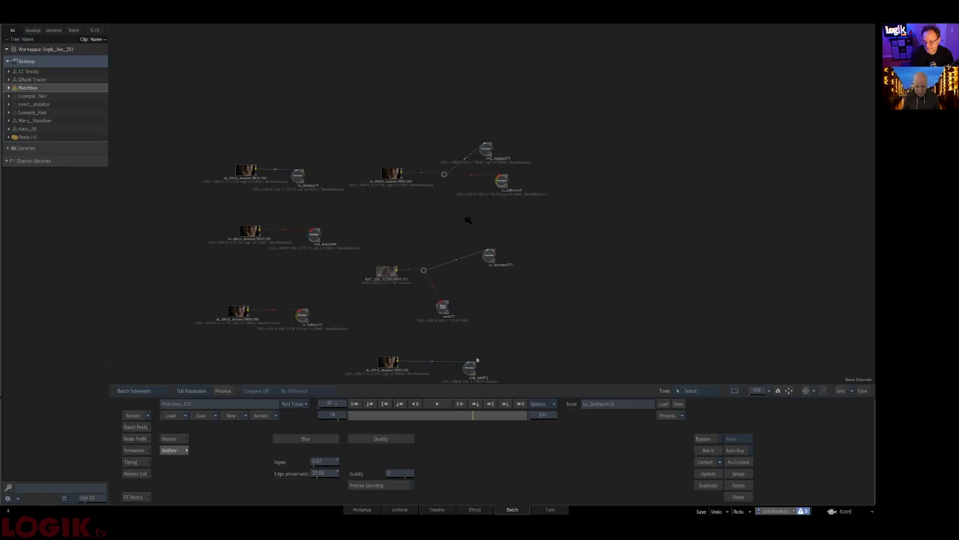
# Select the crok_highpass370 node, move it slightly away from the Dollface copy and view its result.
pyautogui.scroll(4, 508, 173)
pyautogui.click(484, 156)
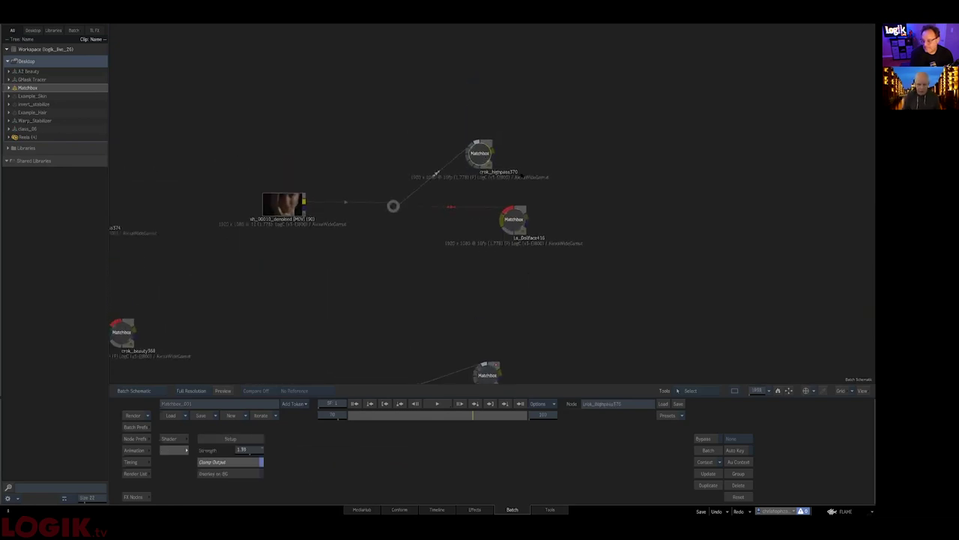
pyautogui.moveTo(481, 158); pyautogui.dragTo(491, 150)
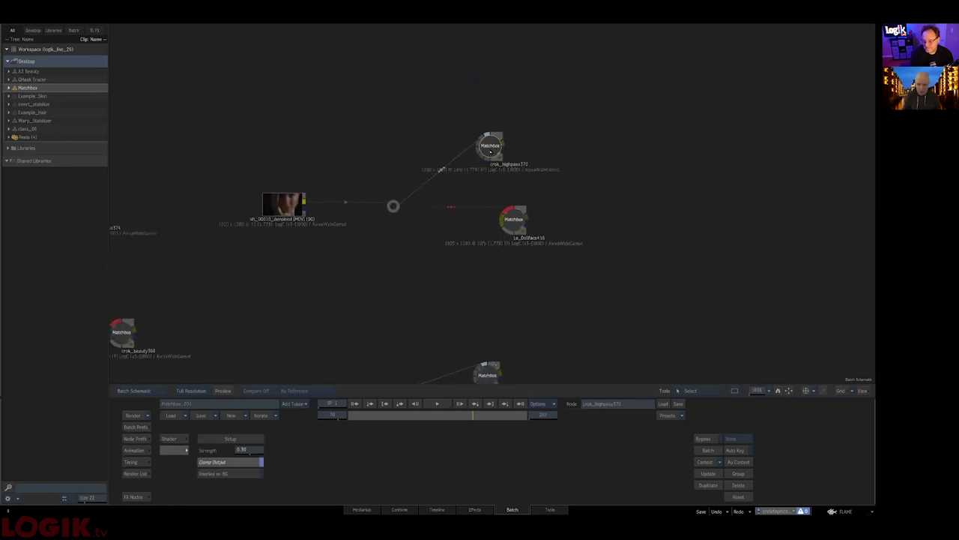
pyautogui.press('F4')
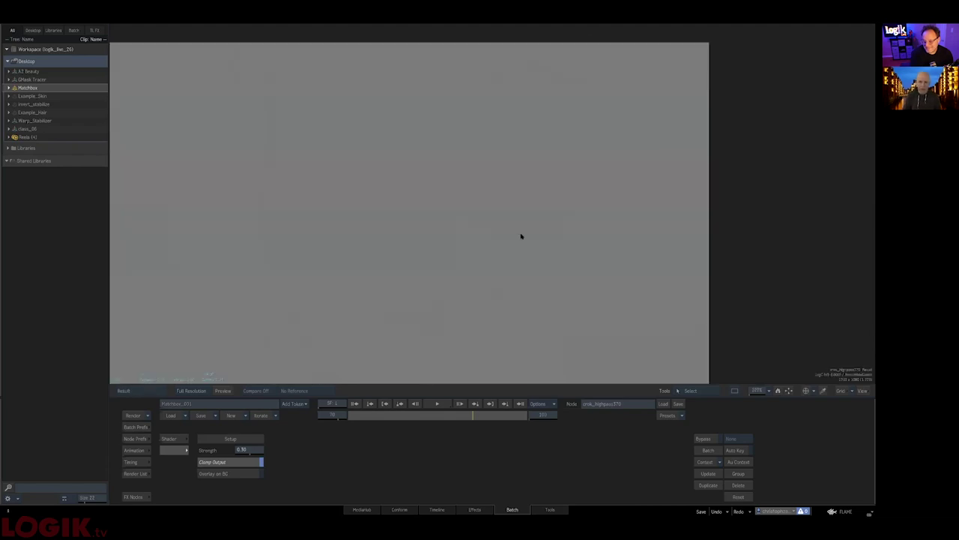
pyautogui.moveTo(515, 169); pyautogui.dragTo(527, 204)
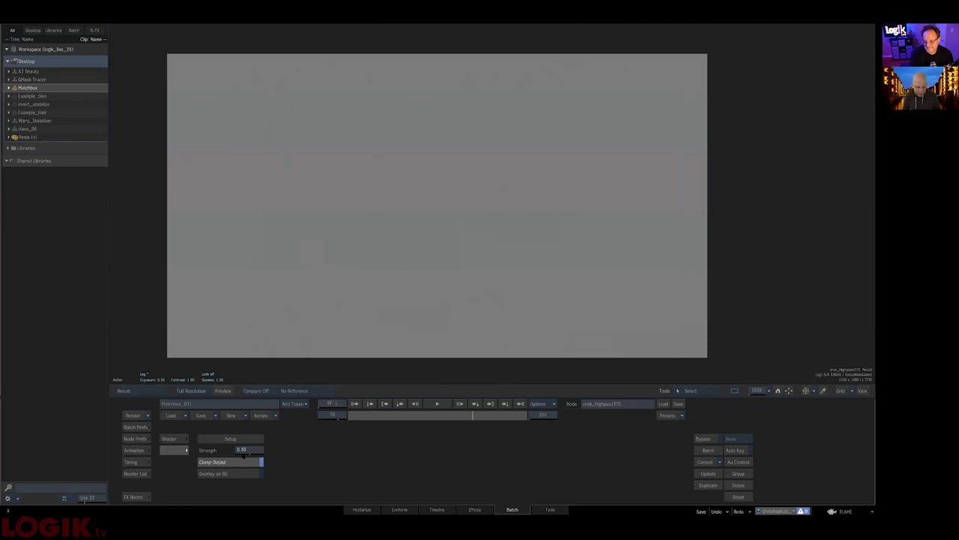
# Raise the crok_highpass370 strength to about 1.41 and compare its result with the source input.
pyautogui.hotkey('ctrl', 'z')
pyautogui.press('Up')
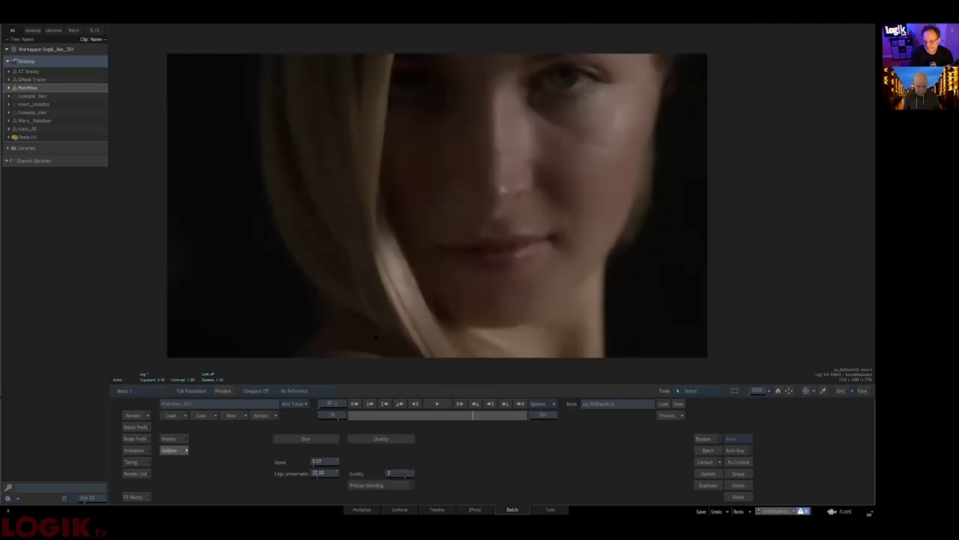
pyautogui.press('Escape')
pyautogui.doubleClick(488, 145)
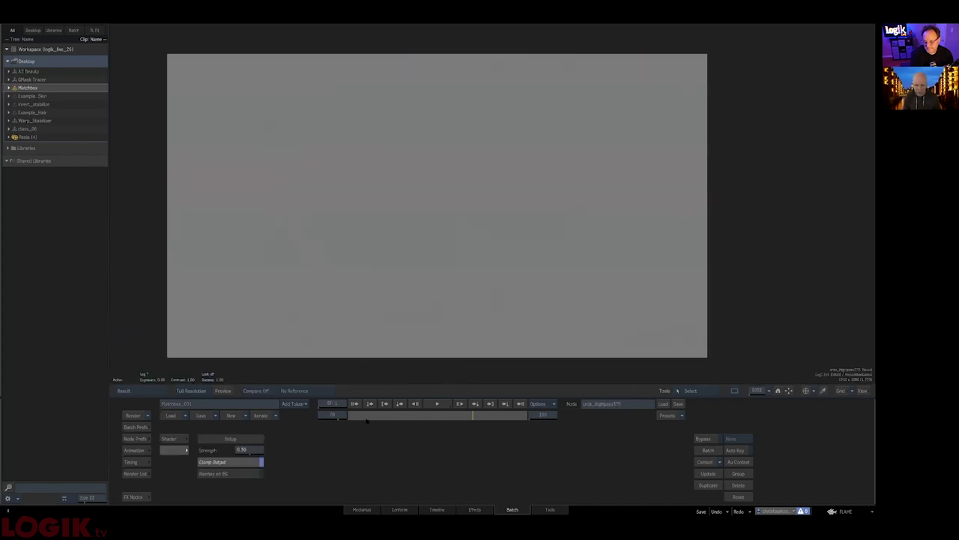
pyautogui.moveTo(244, 449); pyautogui.dragTo(261, 452)
pyautogui.press('F1')
pyautogui.press('F4')
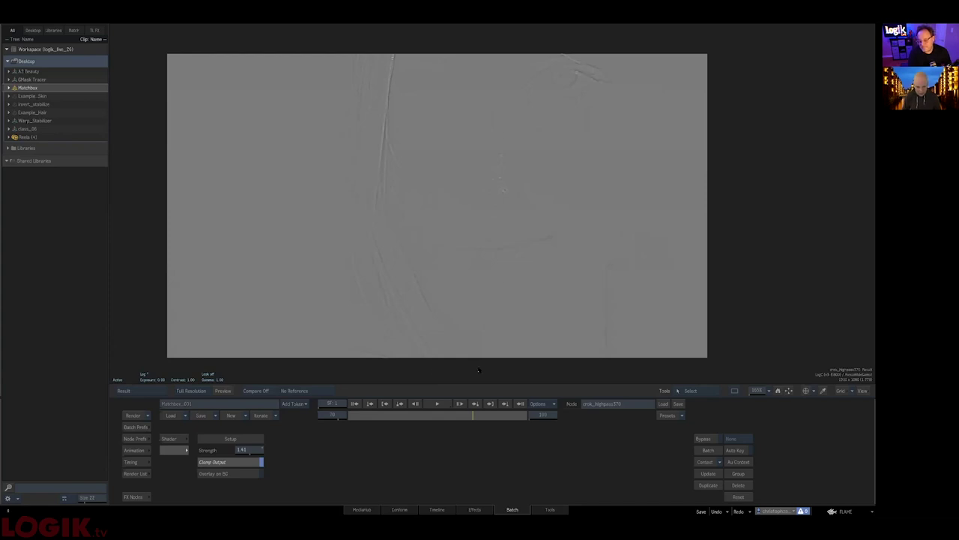
# Select the Ls_Dollface416 node and check its blurred result.
pyautogui.press('`')
pyautogui.click(510, 224)
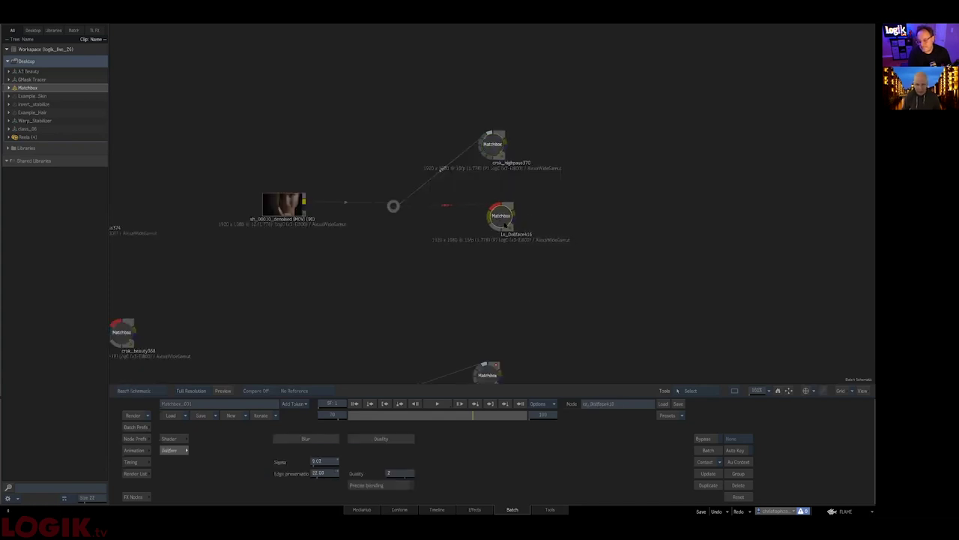
pyautogui.press('`')
pyautogui.press('F4')
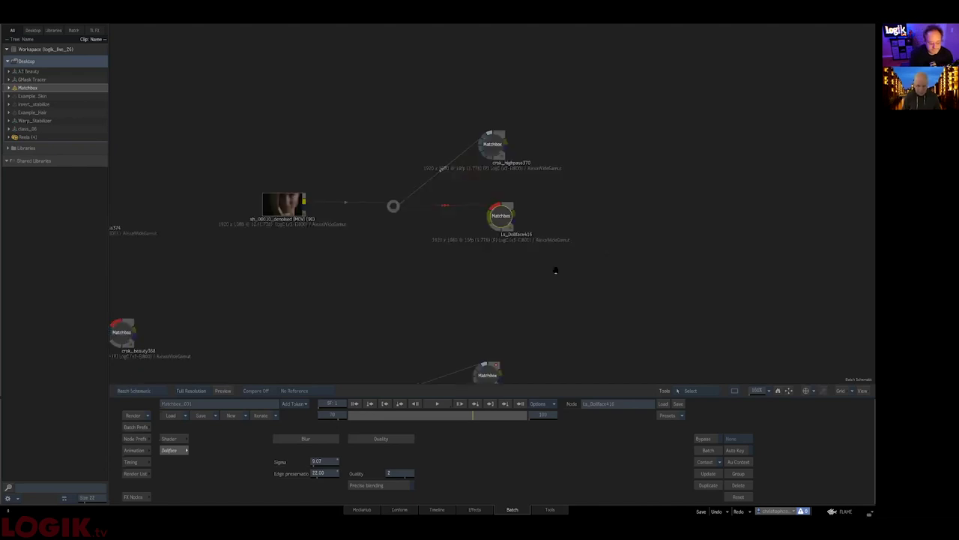
# Add a Comp node that combines the crok_highpass370 and Ls_Dollface416 outputs, with its blend mode set to Overlay.
pyautogui.moveTo(556, 269); pyautogui.dragTo(494, 271)
pyautogui.click(430, 146)
pyautogui.click(135, 497)
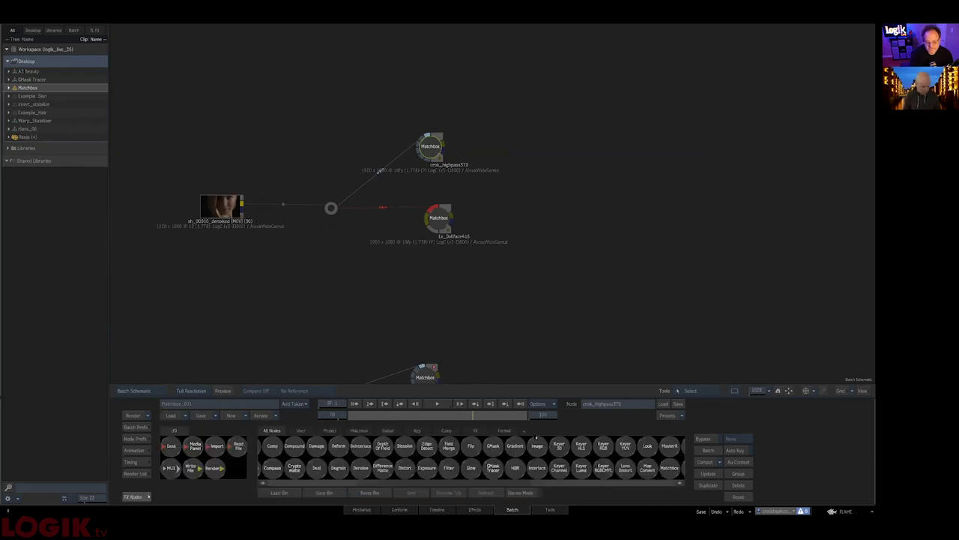
pyautogui.press('c')
pyautogui.moveTo(549, 180); pyautogui.dragTo(537, 219)
pyautogui.press('F1')
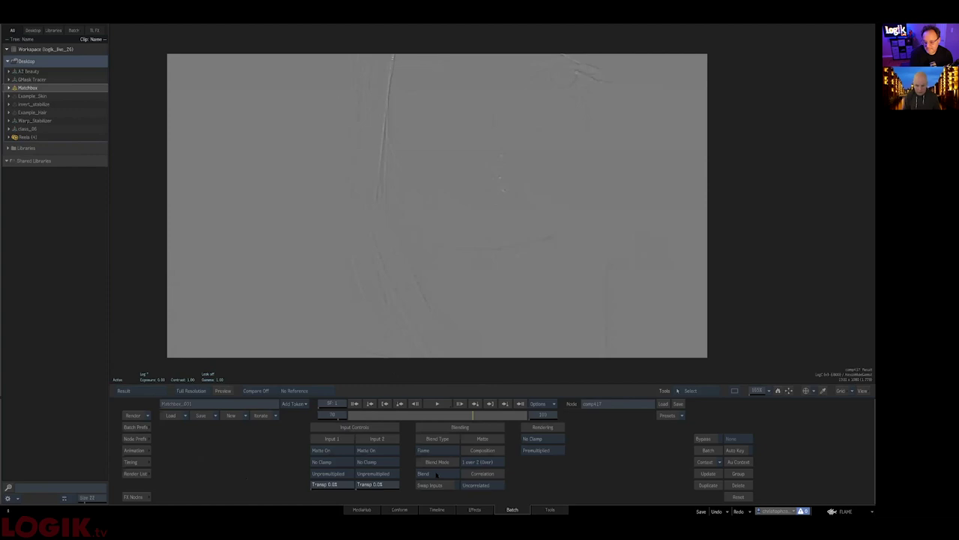
pyautogui.click(433, 473)
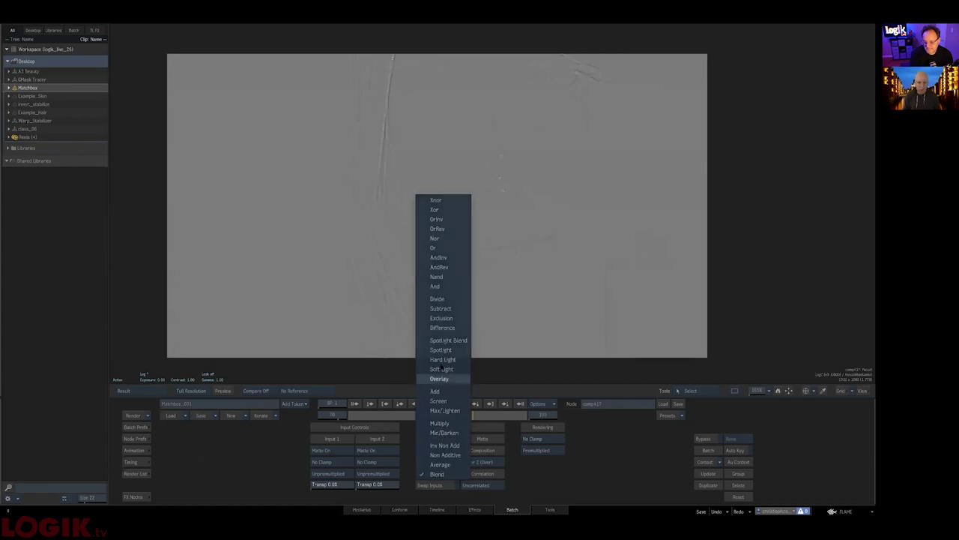
pyautogui.click(452, 379)
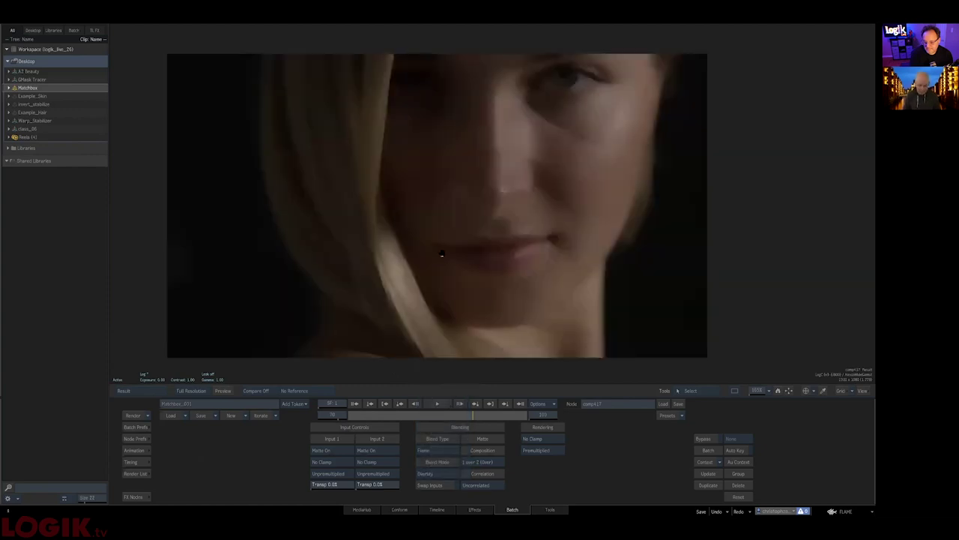
# Compare the overlay composite with its input and examine the skin detail around the nose up close.
pyautogui.scroll(2, 507, 190)
pyautogui.scroll(-1, 538, 215)
pyautogui.moveTo(526, 270); pyautogui.dragTo(453, 274)
pyautogui.press('F1')
pyautogui.press('F4')
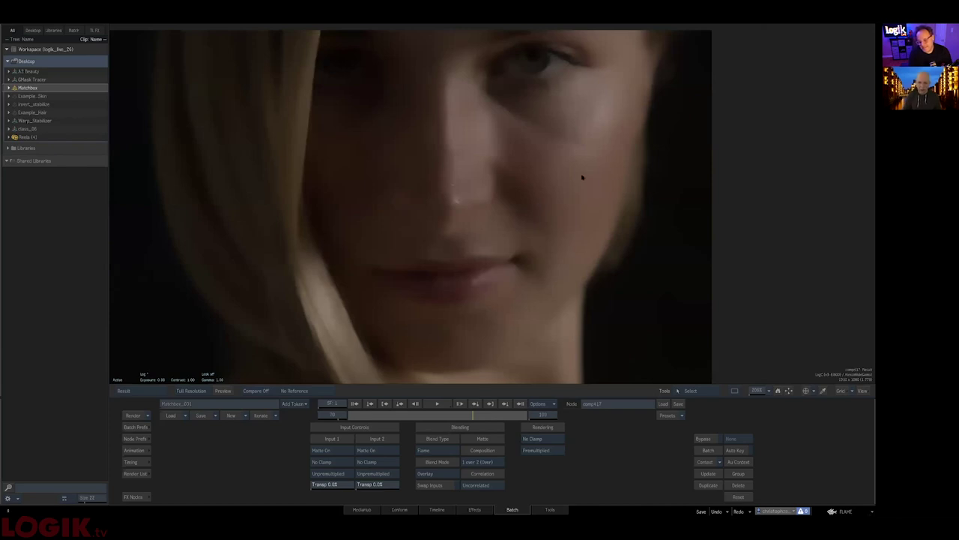
pyautogui.scroll(3, 468, 180)
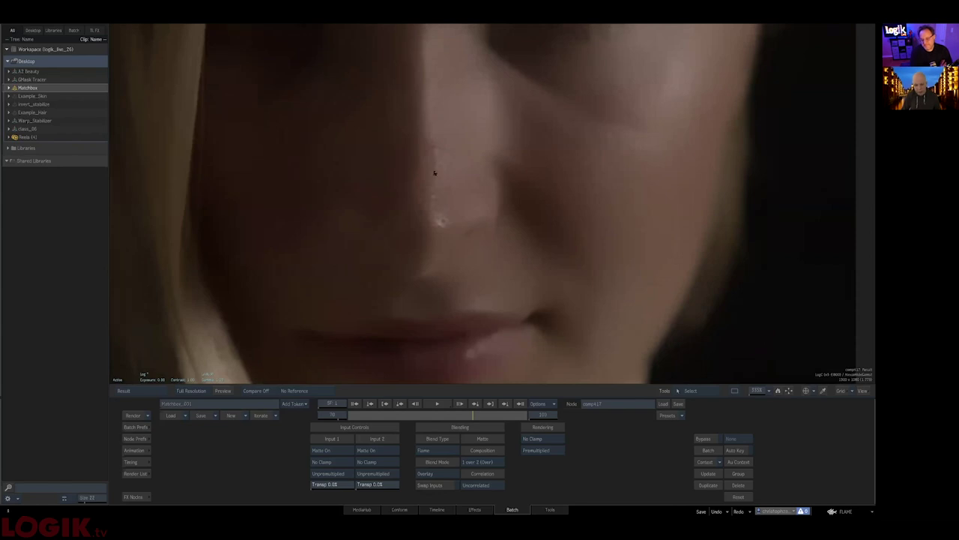
# Insert a Paint node between crok_highpass370 and the Comp, and set its paint mode to Clone.
pyautogui.press('`')
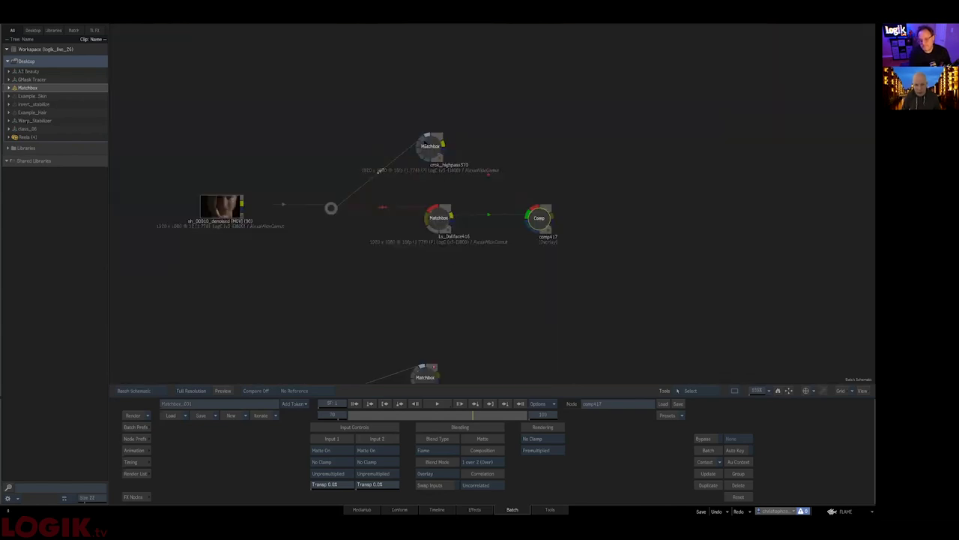
pyautogui.moveTo(424, 142); pyautogui.dragTo(425, 133)
pyautogui.moveTo(428, 508)
pyautogui.press('p')
pyautogui.moveTo(476, 446); pyautogui.dragTo(489, 141)
pyautogui.press('F4')
pyautogui.click(507, 449)
pyautogui.click(528, 393)
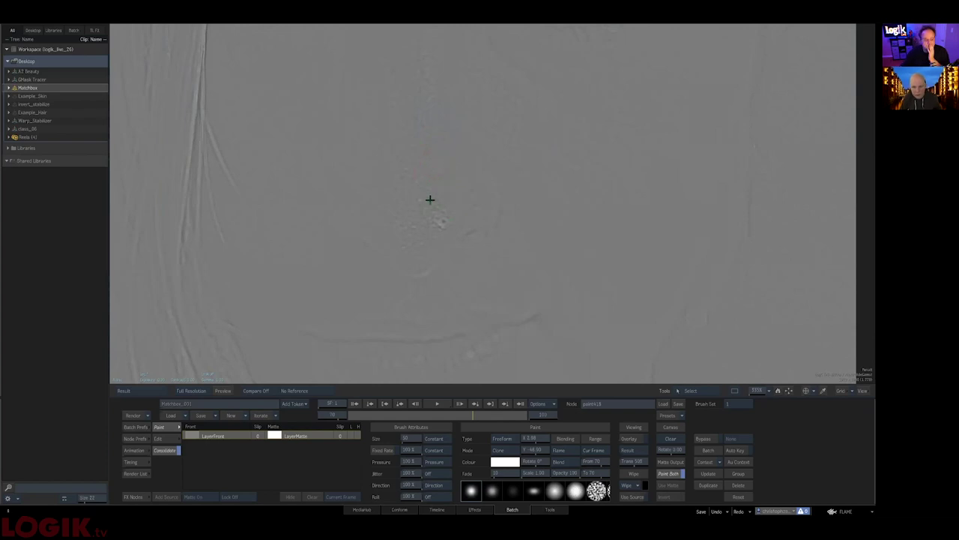
# Check the Comp result after the high-pass paint and compare it with the Ls_Dollface416 output.
pyautogui.press('Escape')
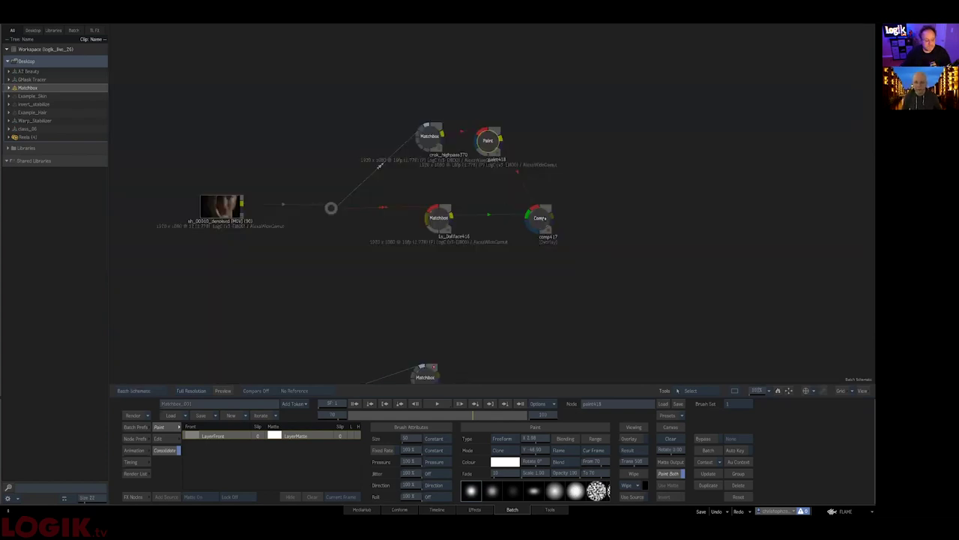
pyautogui.click(540, 219)
pyautogui.press('`')
pyautogui.press('F4')
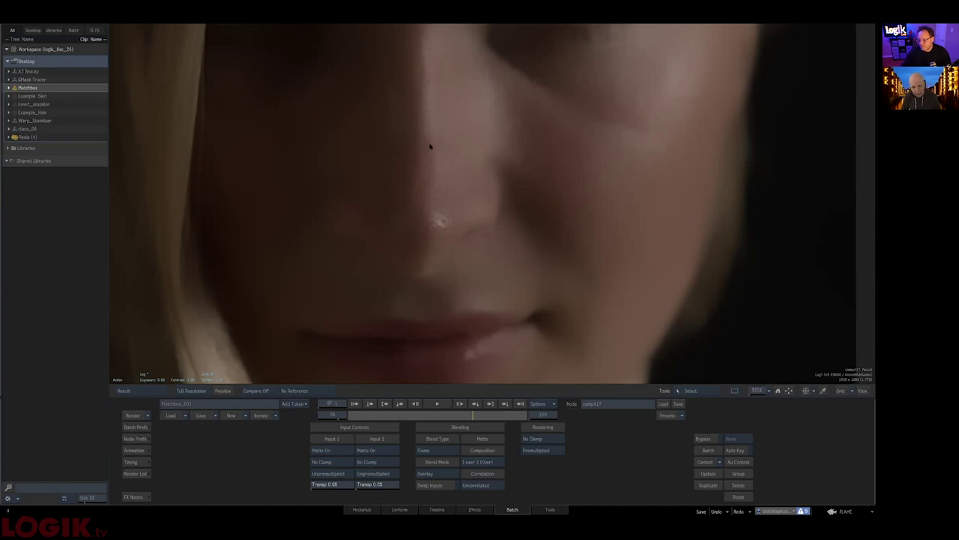
pyautogui.press('`')
pyautogui.click(445, 208)
pyautogui.press('`')
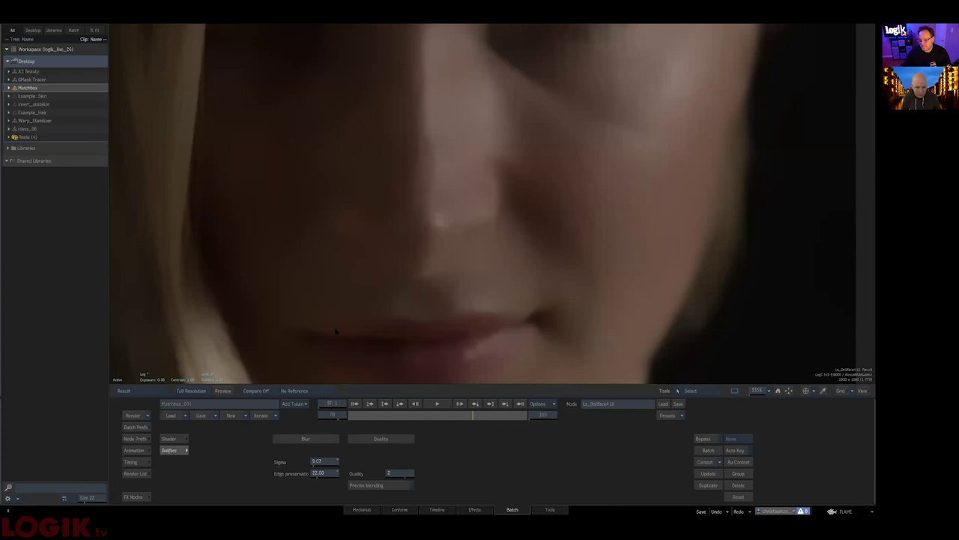
pyautogui.press('`')
pyautogui.press('Escape')
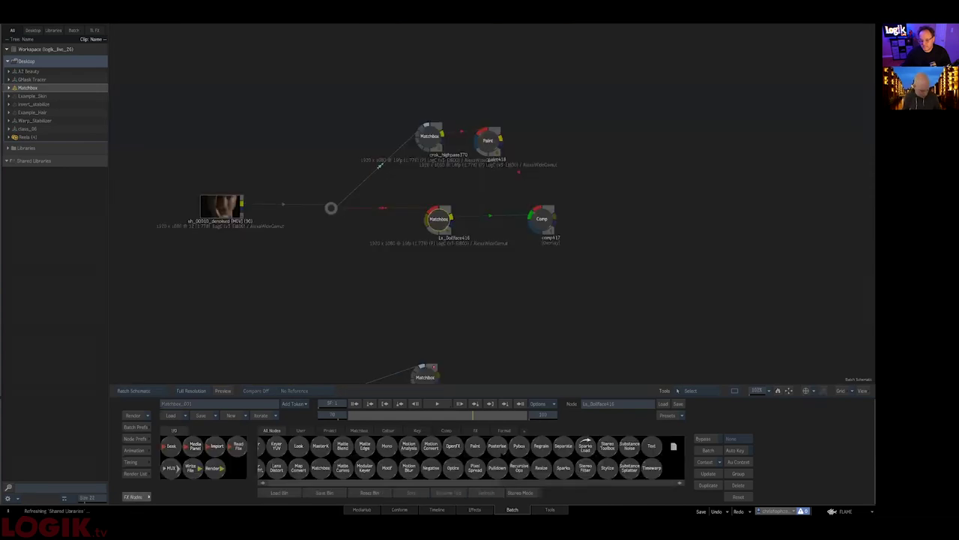
# Insert a second Paint node between Ls_Dollface416 and the Comp.
pyautogui.press('p')
pyautogui.press('Return')
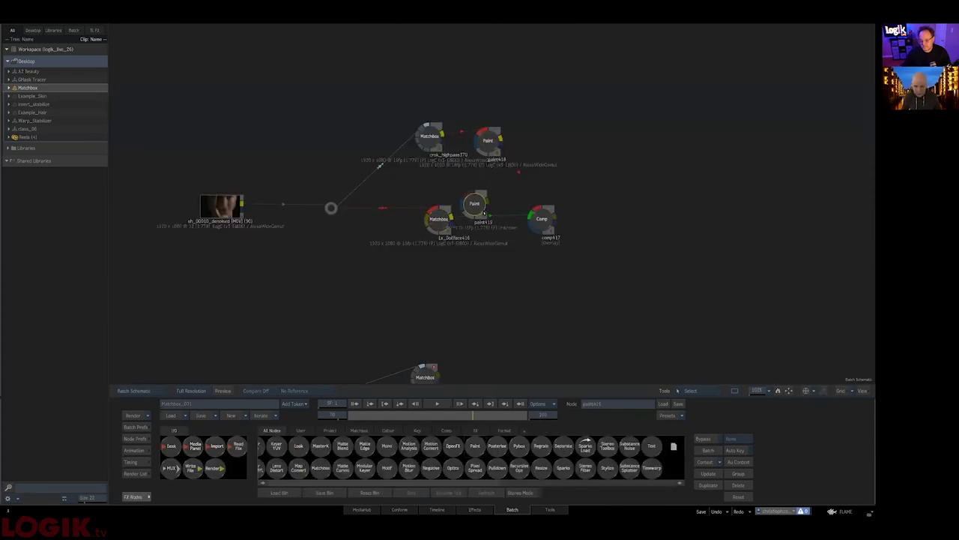
pyautogui.press('`')
pyautogui.press('`')
# Set the Comp node as Context 1.
pyautogui.rightClick(536, 224)
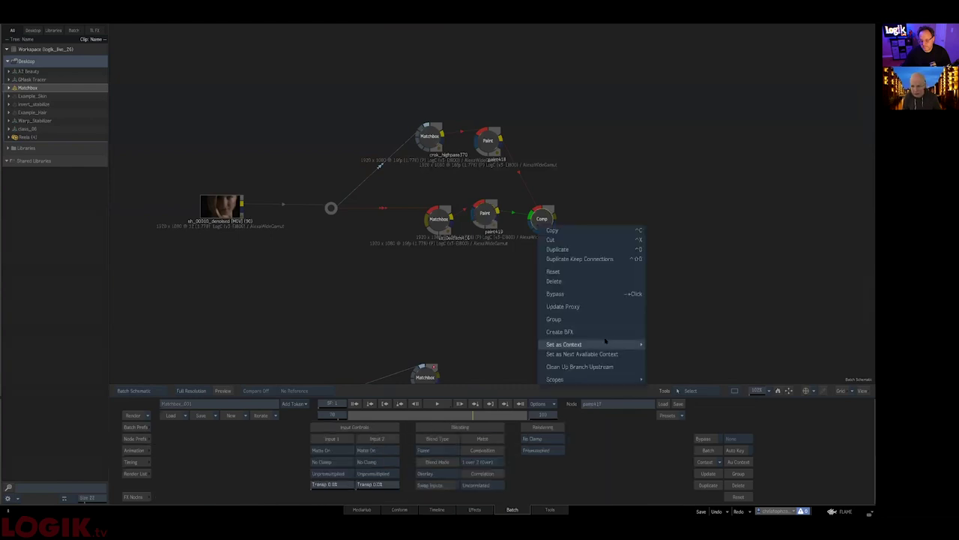
pyautogui.moveTo(569, 343)
pyautogui.click(667, 344)
# Show the second Paint node's result beside the Context 1 composite in a two-view layout.
pyautogui.click(487, 220)
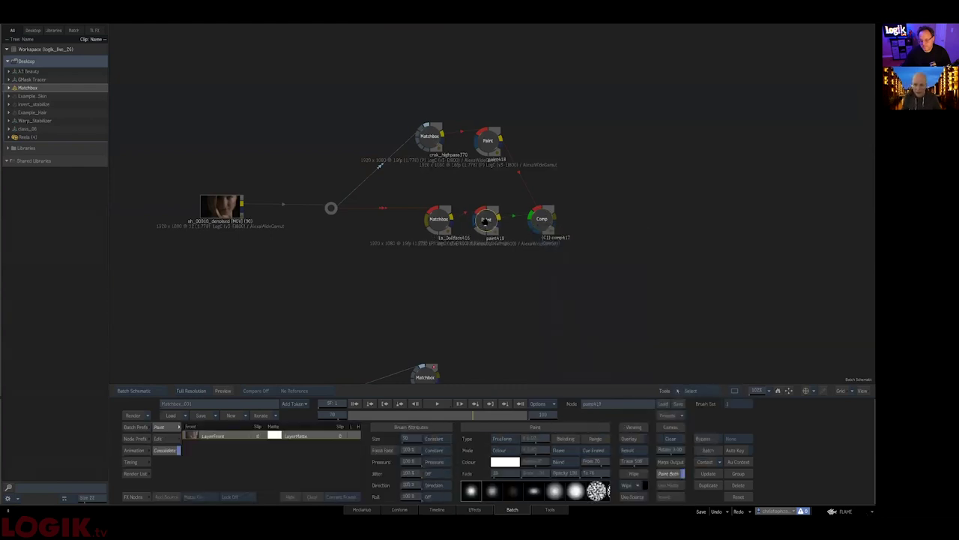
pyautogui.press('`')
pyautogui.press('F4')
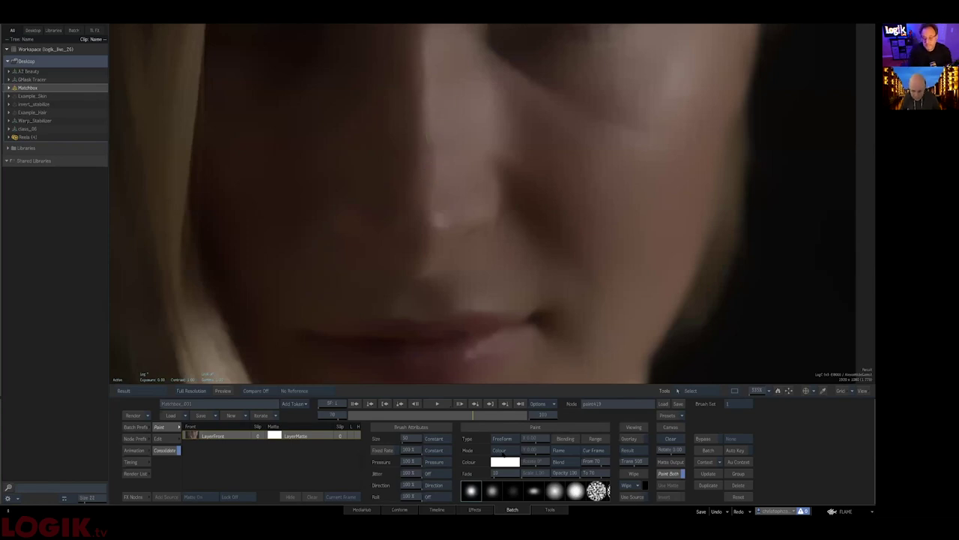
pyautogui.hotkey('alt', '2')
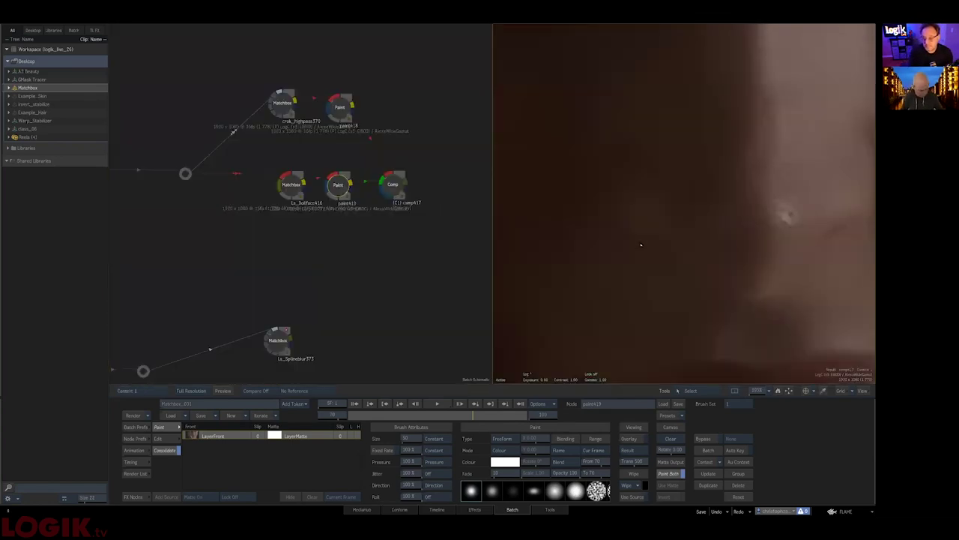
pyautogui.scroll(-5, 670, 217)
pyautogui.click(394, 188)
pyautogui.click(334, 187)
pyautogui.press('F4')
# Set the second Paint node's mode to Clone and then to Blur, and increase the blur kernel size.
pyautogui.click(504, 450)
pyautogui.click(509, 371)
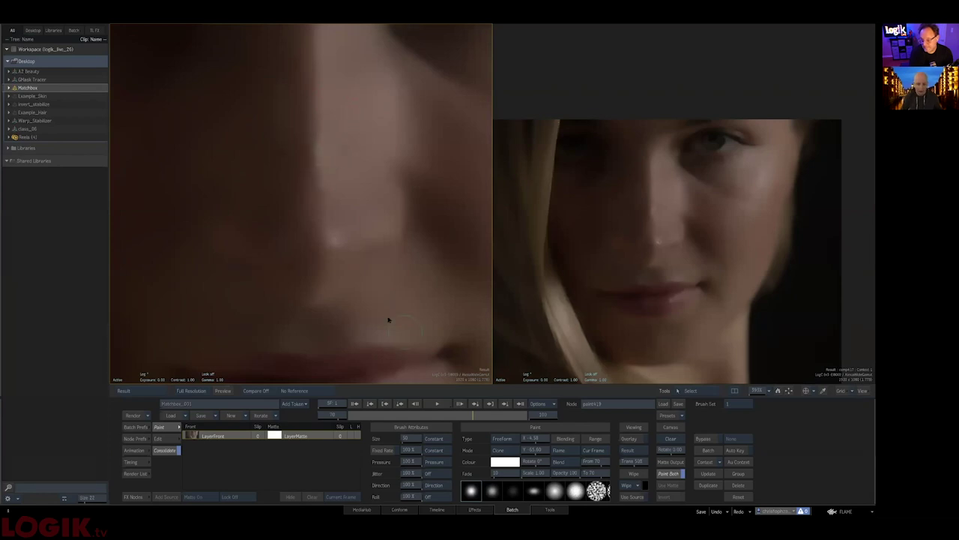
pyautogui.click(504, 449)
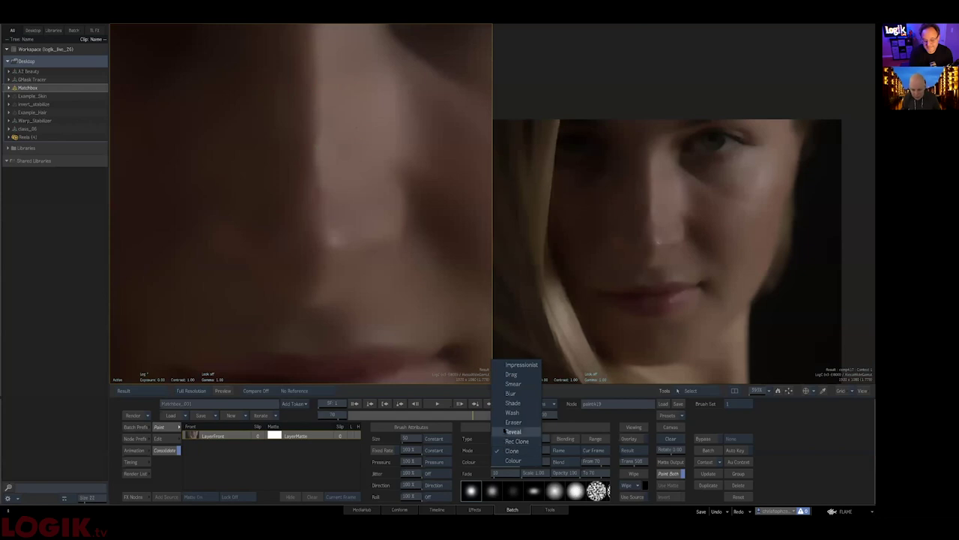
pyautogui.click(510, 392)
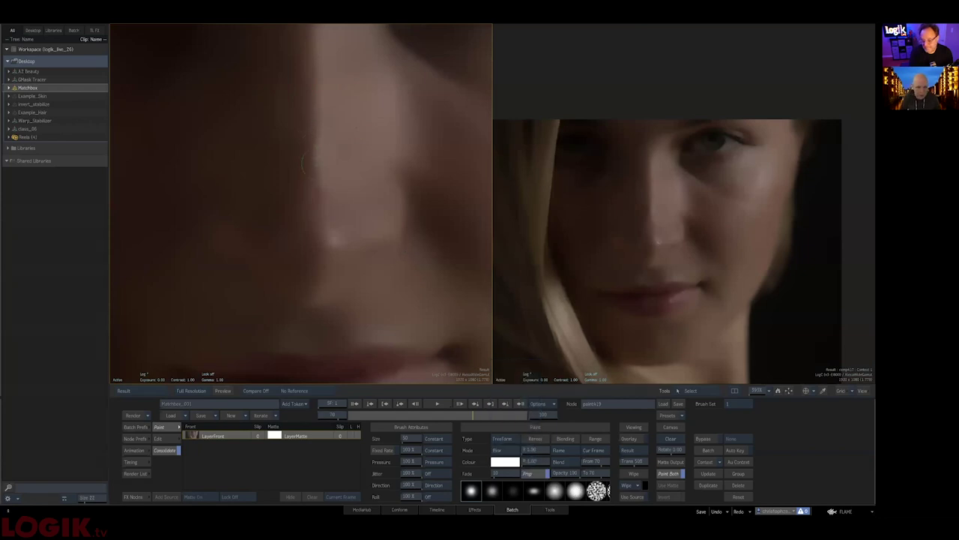
pyautogui.moveTo(541, 450); pyautogui.dragTo(552, 450)
# Inspect the nose in the composite view and review the undo history of brush strokes.
pyautogui.moveTo(679, 198); pyautogui.dragTo(716, 96)
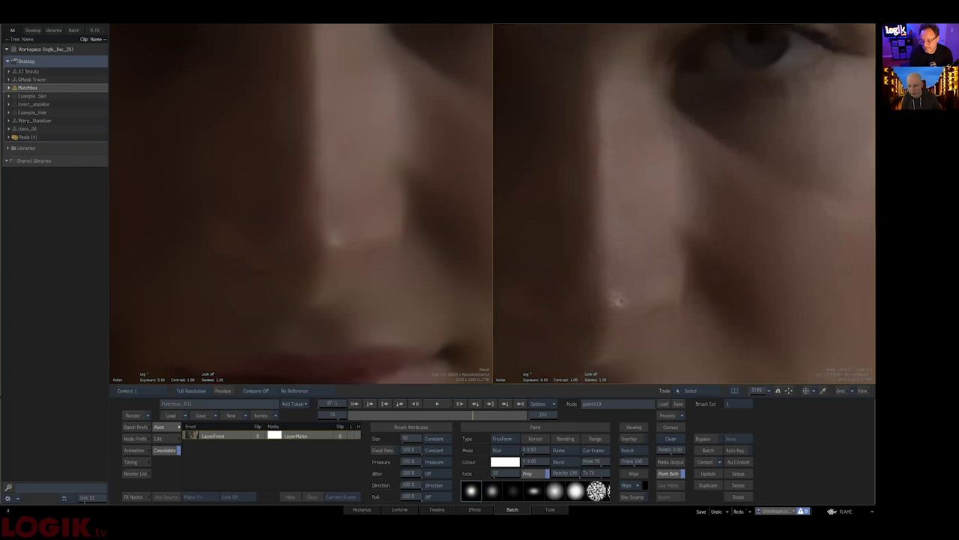
pyautogui.click(771, 511)
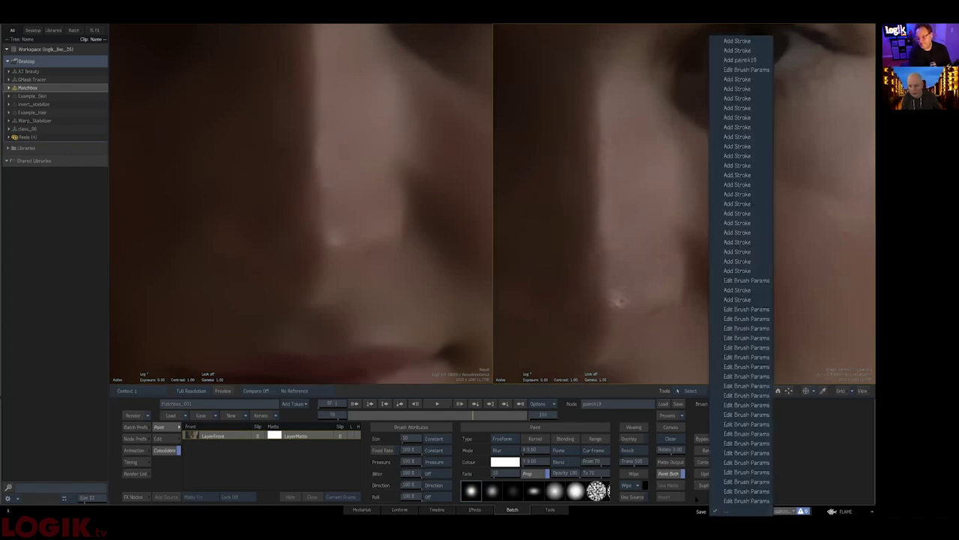
pyautogui.click(742, 511)
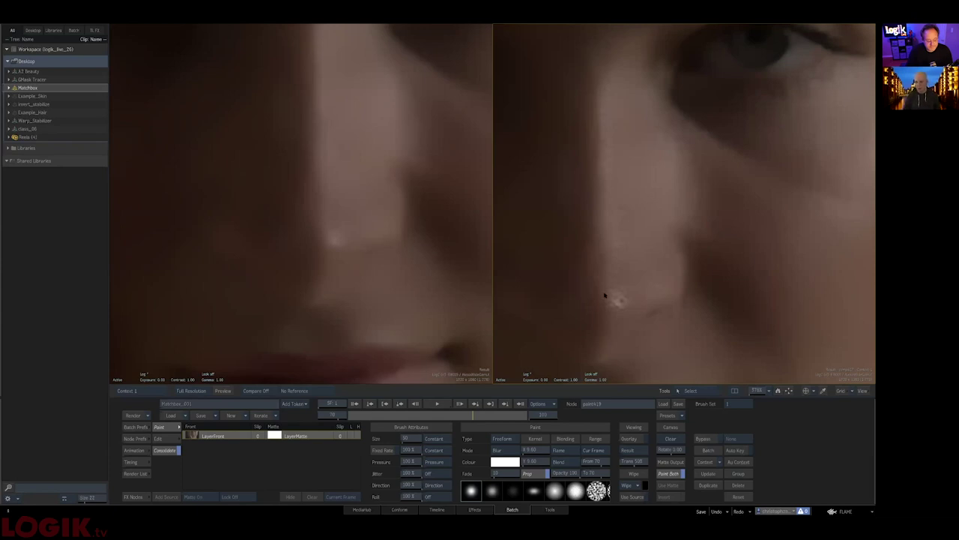
pyautogui.scroll(-2, 642, 240)
pyautogui.scroll(-2, 701, 242)
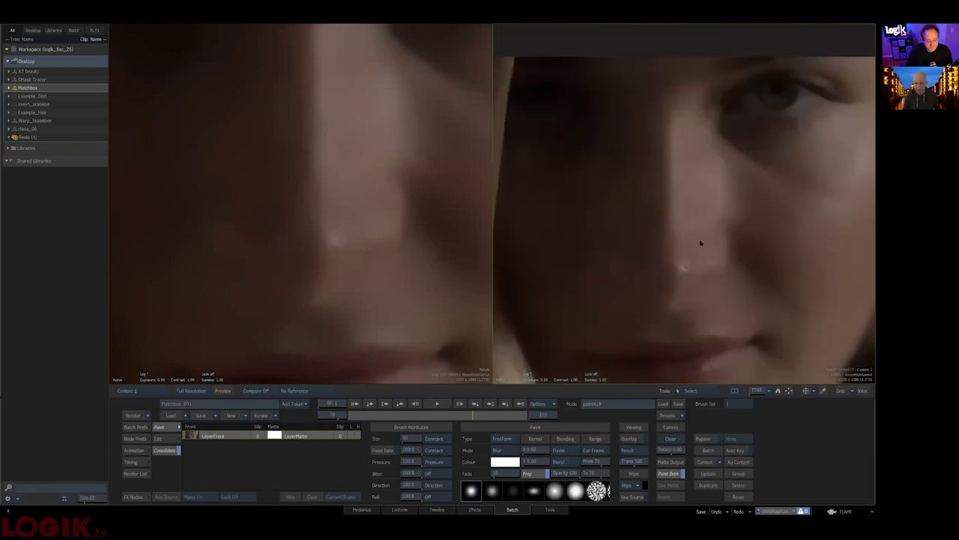
# Raise the crok_highpass node's Strength to 1.84 while viewing the composite alongside.
pyautogui.press('Escape')
pyautogui.moveTo(679, 245)
pyautogui.mouseDown()
pyautogui.moveTo(409, 270)
pyautogui.moveTo(382, 287)
pyautogui.mouseUp()
pyautogui.click(631, 128)
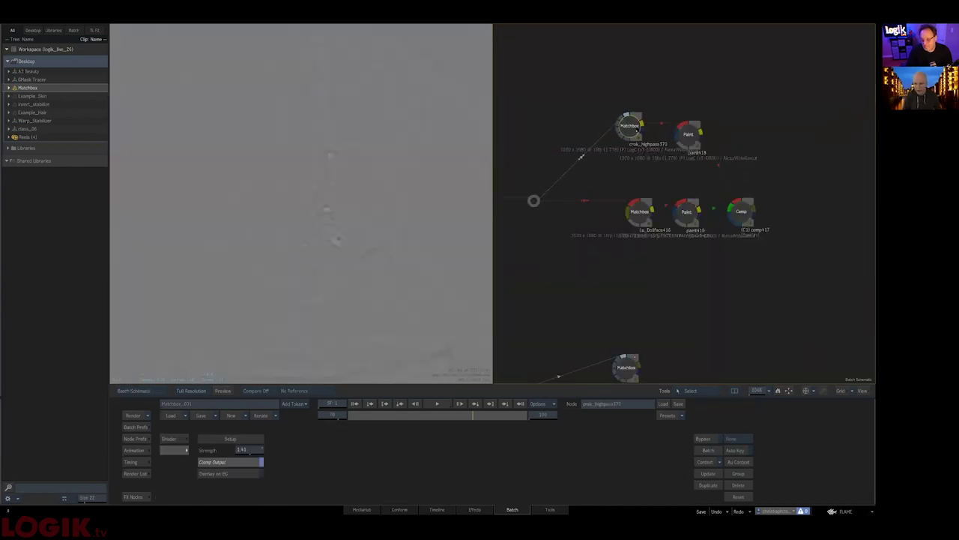
pyautogui.press('`')
pyautogui.moveTo(243, 456); pyautogui.dragTo(250, 460)
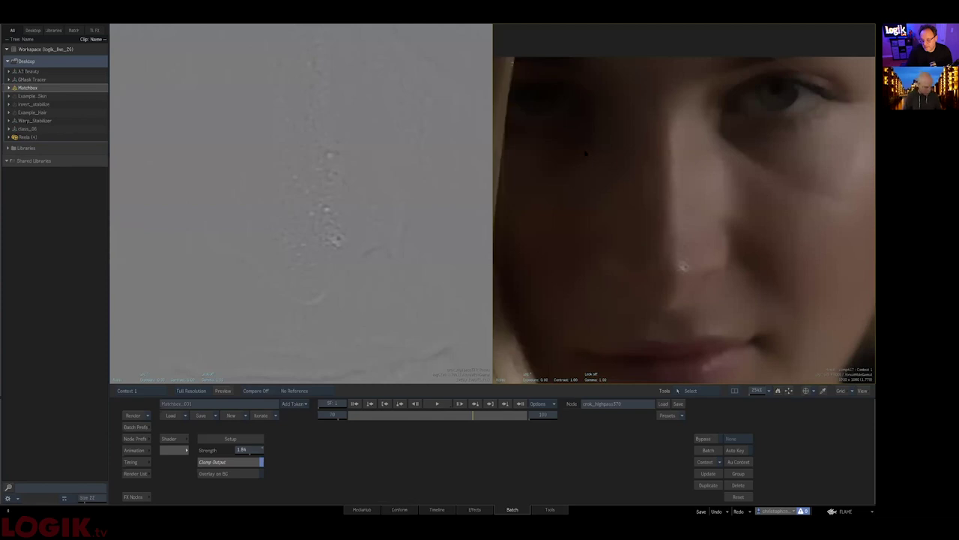
# Show the Comp node's result in a single view and inspect the whole face.
pyautogui.hotkey('alt', '1')
pyautogui.press('Escape')
pyautogui.moveTo(567, 237); pyautogui.dragTo(600, 227)
pyautogui.click(581, 211)
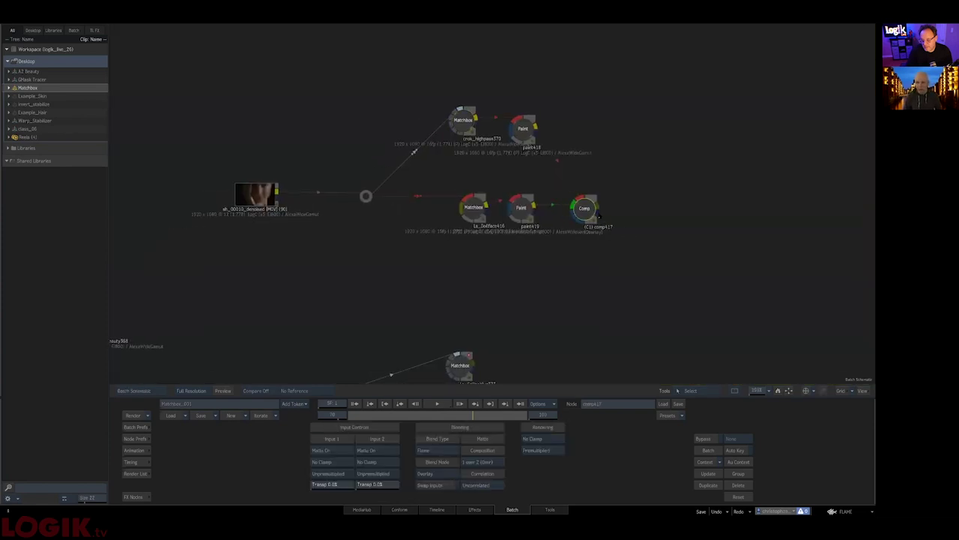
pyautogui.press('F4')
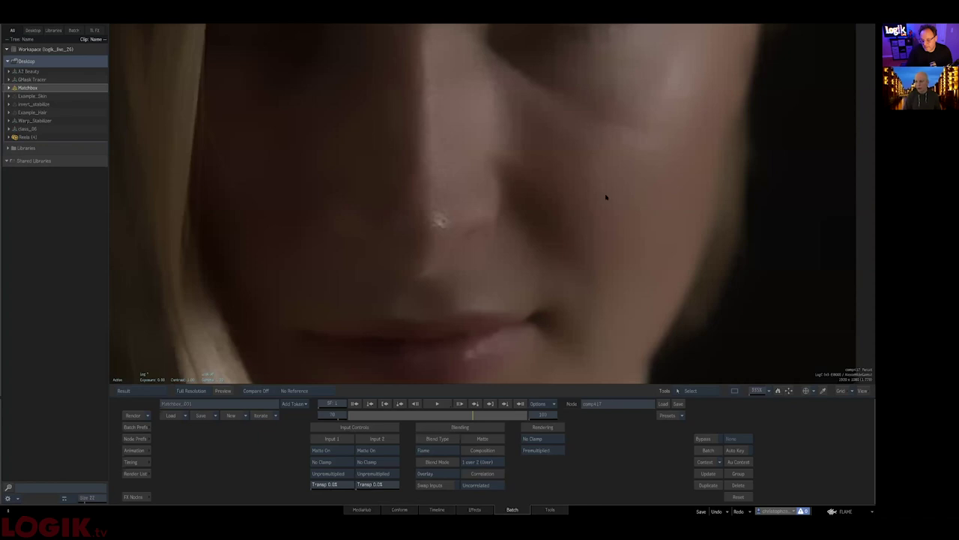
pyautogui.moveTo(546, 185); pyautogui.dragTo(410, 131)
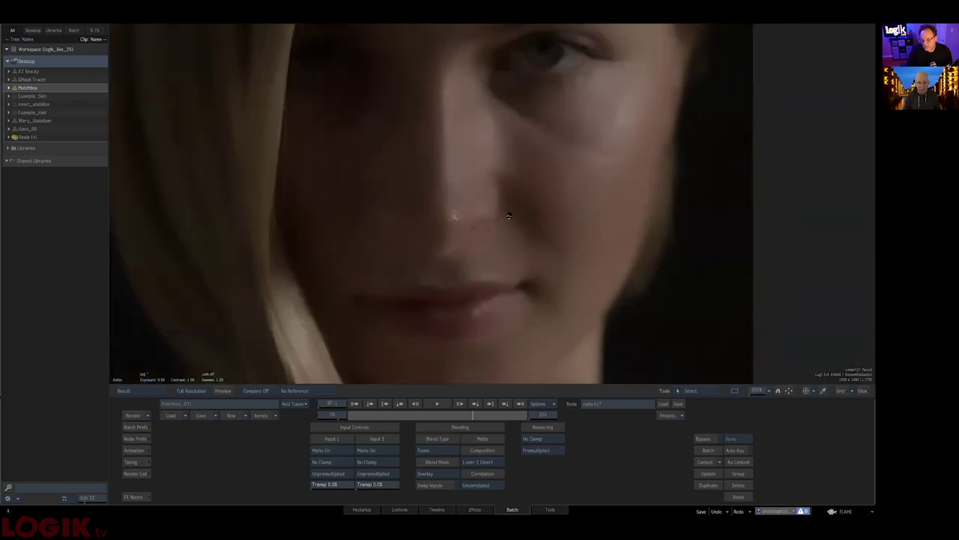
pyautogui.scroll(-2, 591, 214)
pyautogui.press('F4')
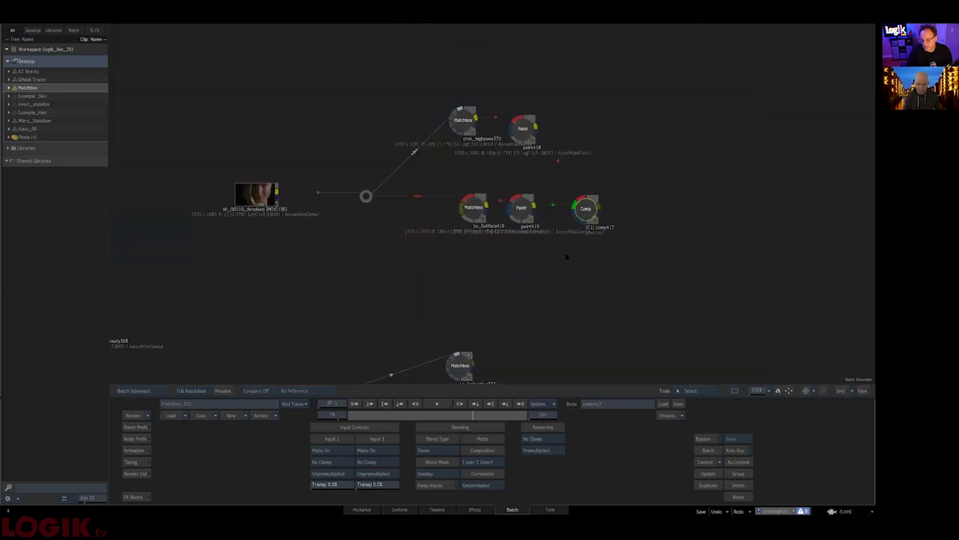
# View the original face image on the crok_highpass node's first input.
pyautogui.moveTo(575, 213); pyautogui.dragTo(559, 327)
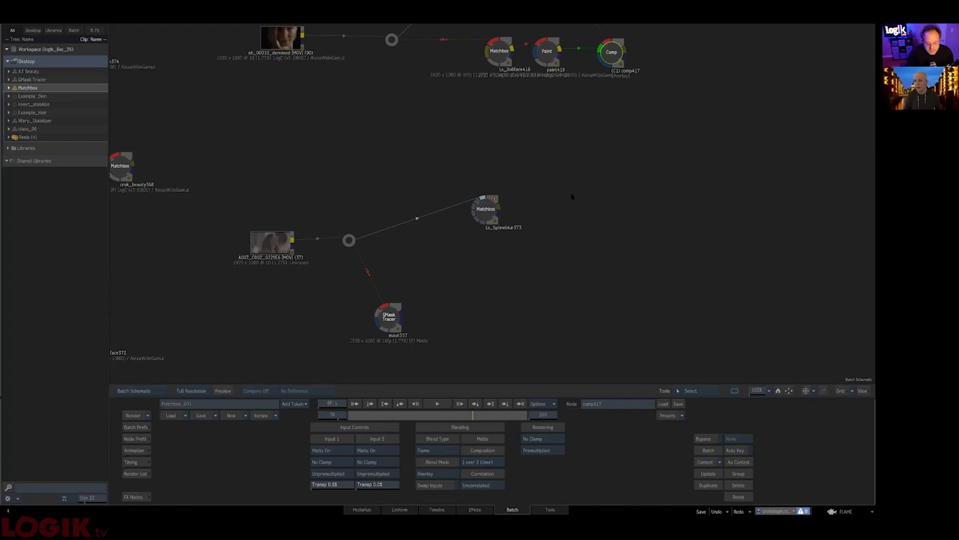
pyautogui.moveTo(568, 188); pyautogui.dragTo(560, 336)
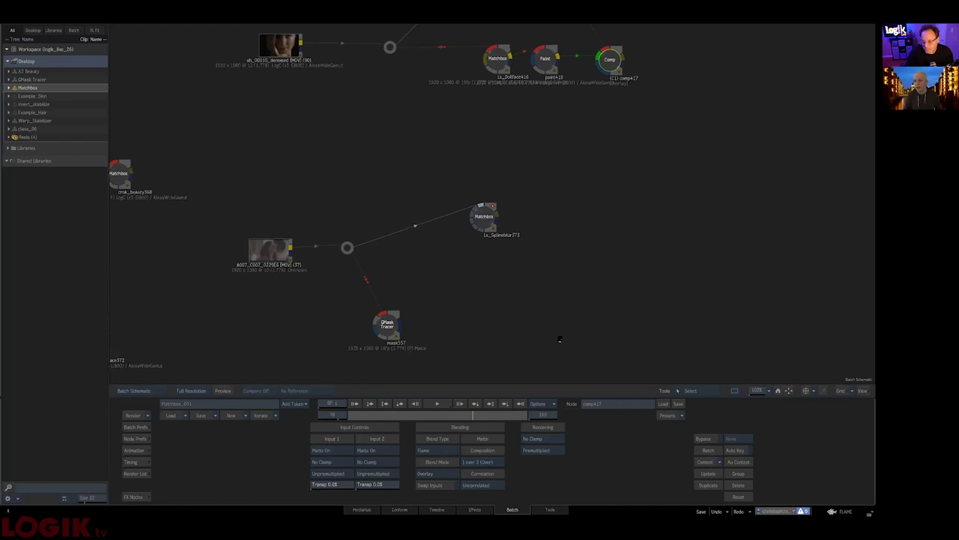
pyautogui.moveTo(607, 196); pyautogui.dragTo(628, 202)
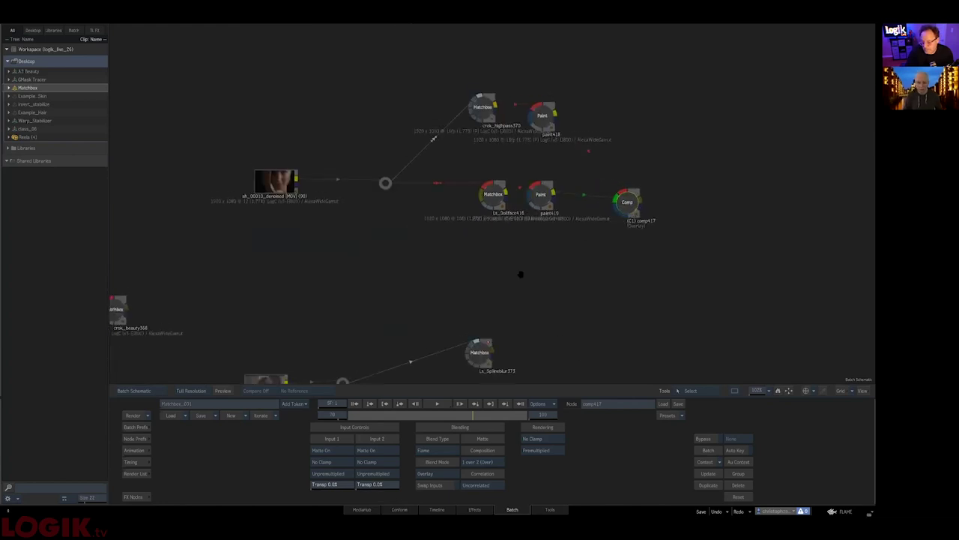
pyautogui.click(146, 496)
pyautogui.click(482, 107)
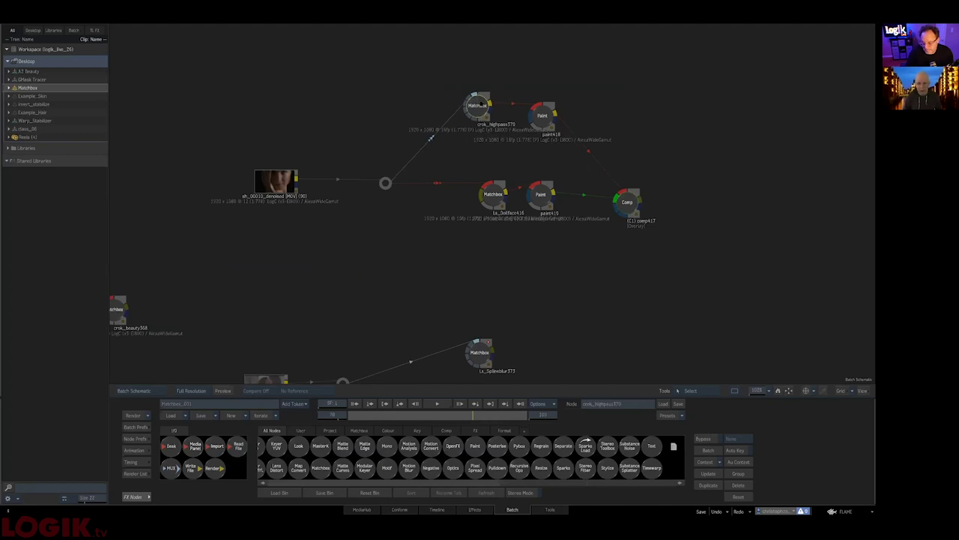
pyautogui.press('F1')
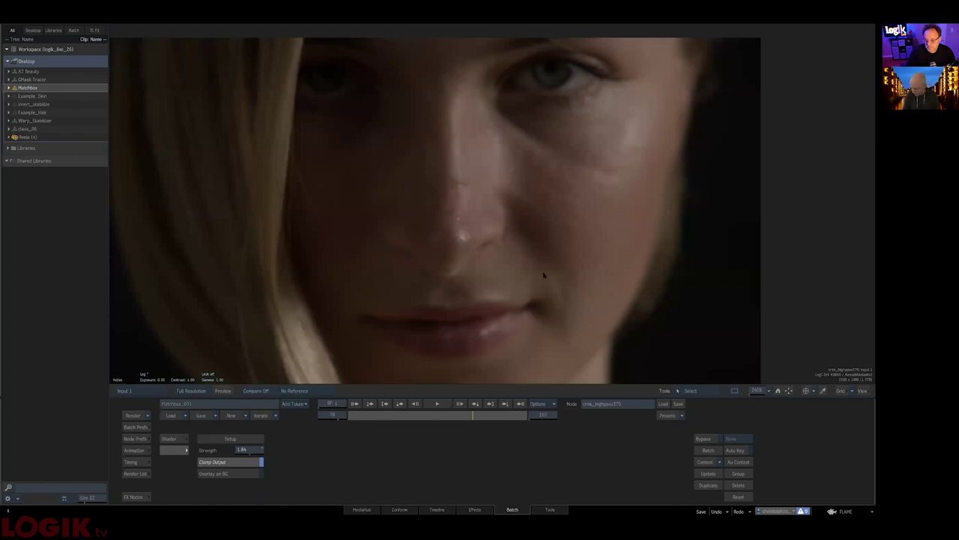
pyautogui.press('Escape')
pyautogui.moveTo(500, 248); pyautogui.dragTo(551, 266)
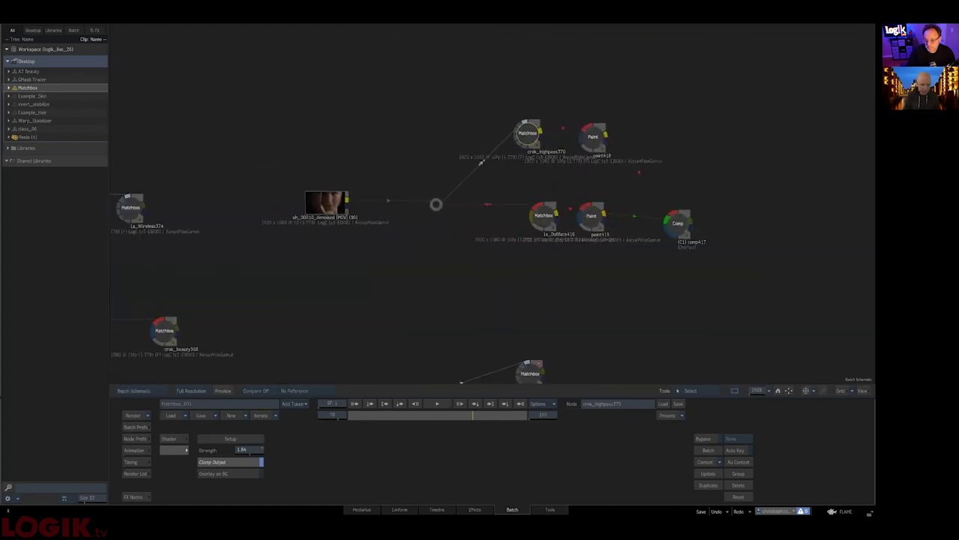
# Move the Comp node slightly closer to the two Paint nodes in the Batch schematic.
pyautogui.click(134, 496)
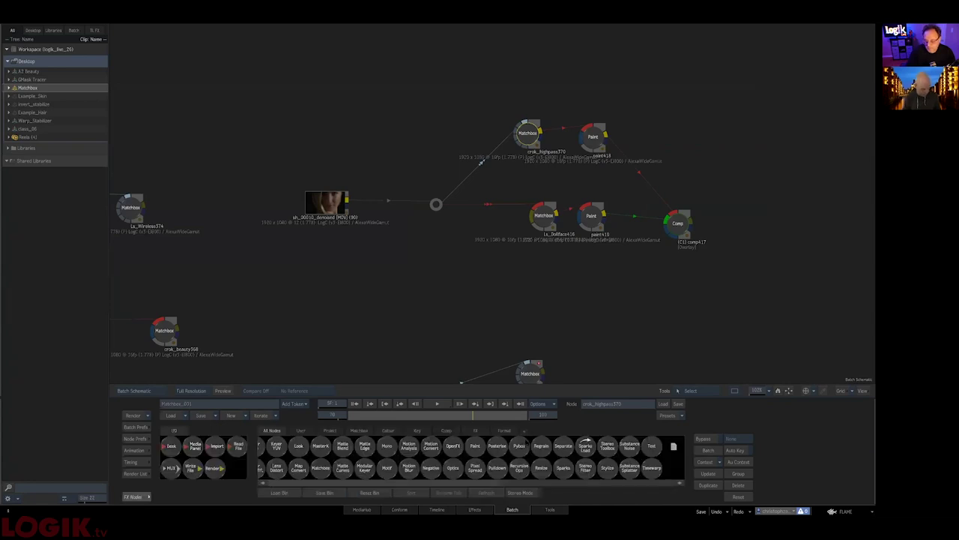
pyautogui.moveTo(606, 275); pyautogui.dragTo(549, 272)
pyautogui.moveTo(622, 222); pyautogui.dragTo(630, 218)
pyautogui.moveTo(644, 254); pyautogui.dragTo(669, 227)
pyautogui.moveTo(665, 265); pyautogui.dragTo(684, 265)
pyautogui.moveTo(605, 273); pyautogui.dragTo(520, 271)
pyautogui.moveTo(632, 282); pyautogui.dragTo(619, 292)
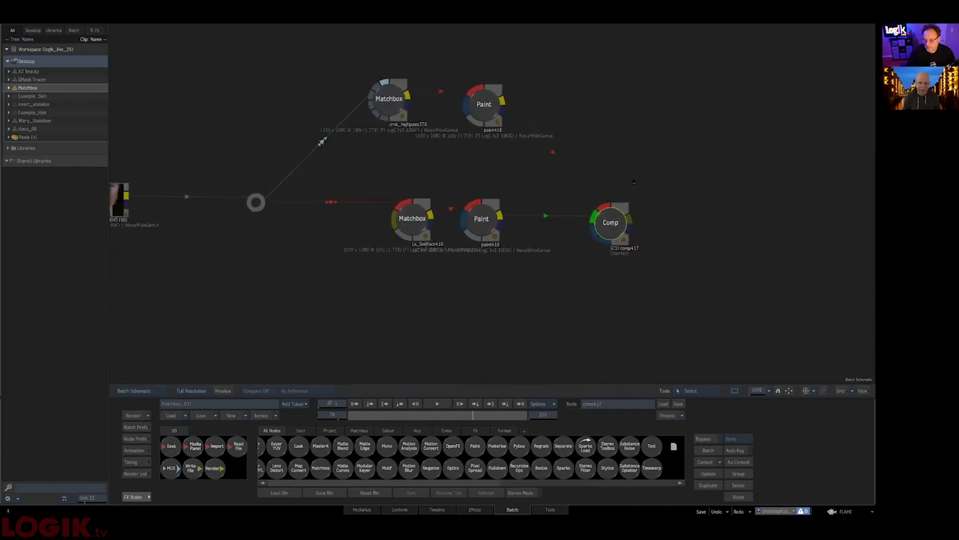
pyautogui.moveTo(611, 225); pyautogui.dragTo(602, 227)
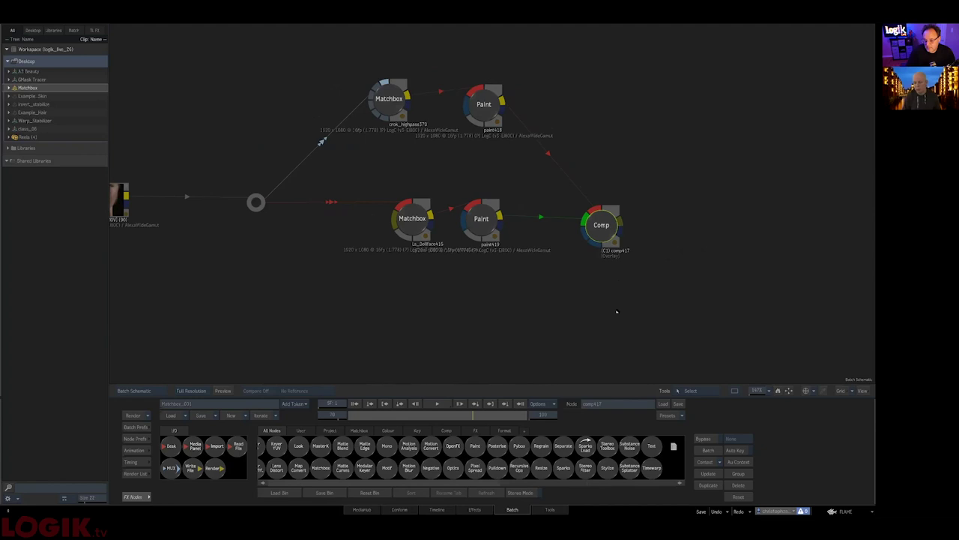
pyautogui.click(136, 496)
# Save the Batch setup and move the crok_highpass node farther from its Paint node.
pyautogui.moveTo(502, 284)
pyautogui.mouseDown()
pyautogui.moveTo(477, 306)
pyautogui.moveTo(488, 276)
pyautogui.mouseUp()
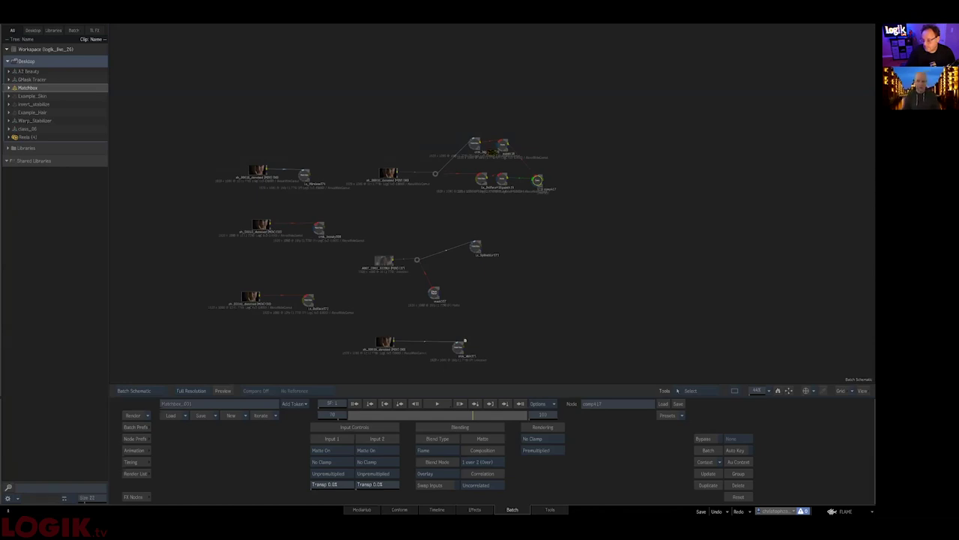
pyautogui.hotkey('ctrl', 's')
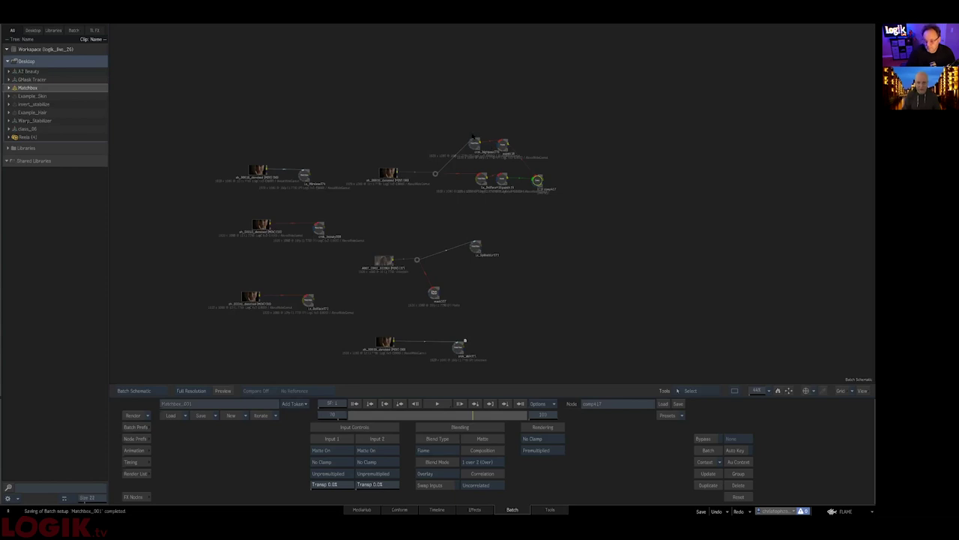
pyautogui.moveTo(474, 142); pyautogui.dragTo(463, 140)
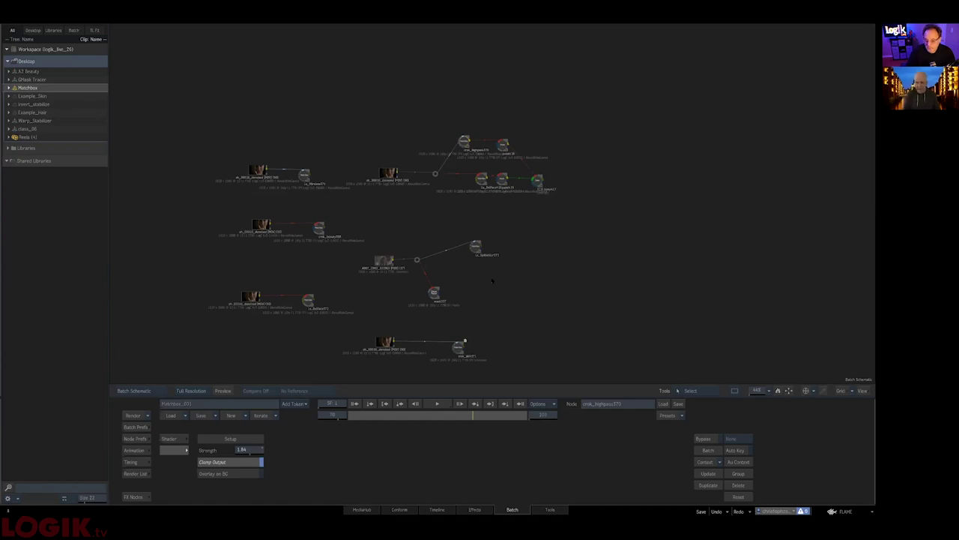
# Select the Splineblur Matchbox node and move it farther from the hair clip in the schematic.
pyautogui.scroll(3, 553, 207)
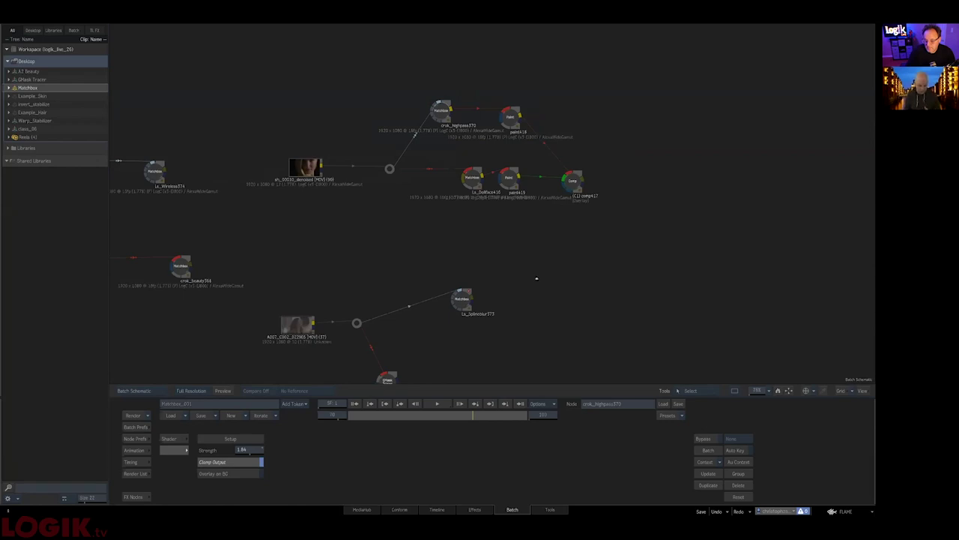
pyautogui.moveTo(546, 337); pyautogui.dragTo(583, 205)
pyautogui.scroll(-3, 559, 293)
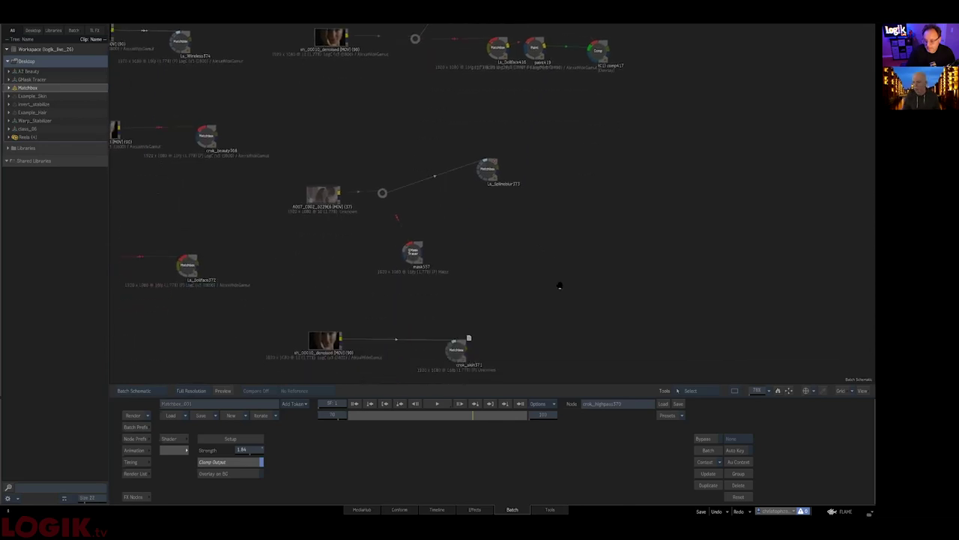
pyautogui.scroll(5, 557, 314)
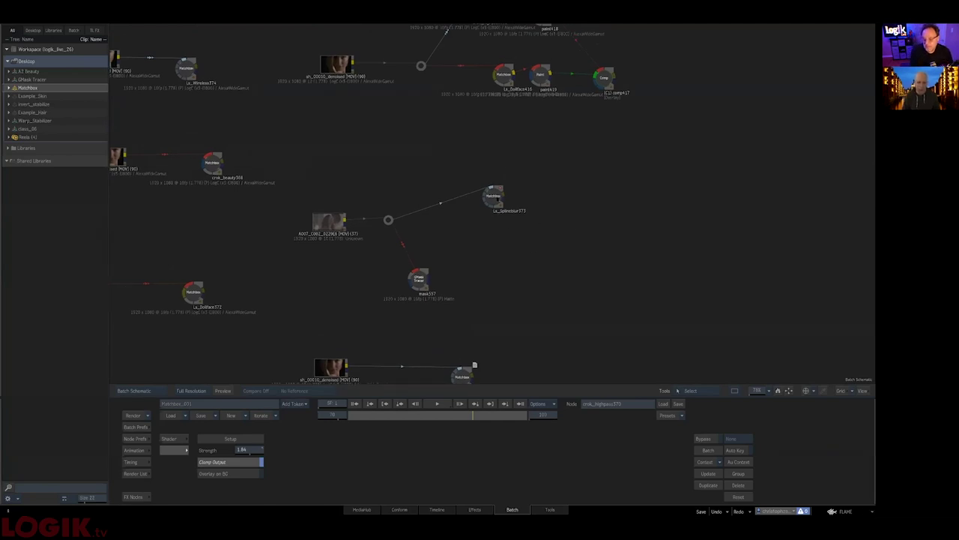
pyautogui.click(493, 196)
pyautogui.moveTo(493, 196); pyautogui.dragTo(506, 199)
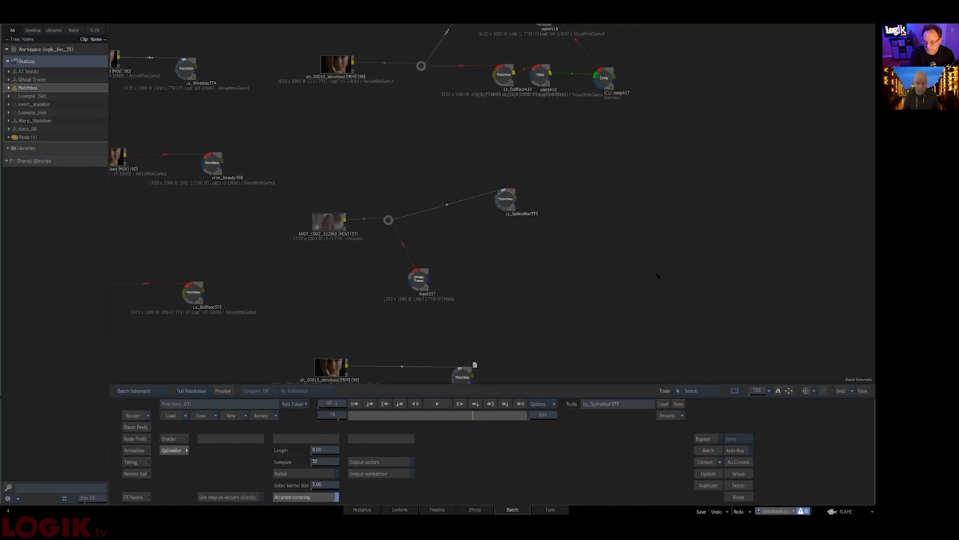
pyautogui.moveTo(508, 202); pyautogui.dragTo(516, 209)
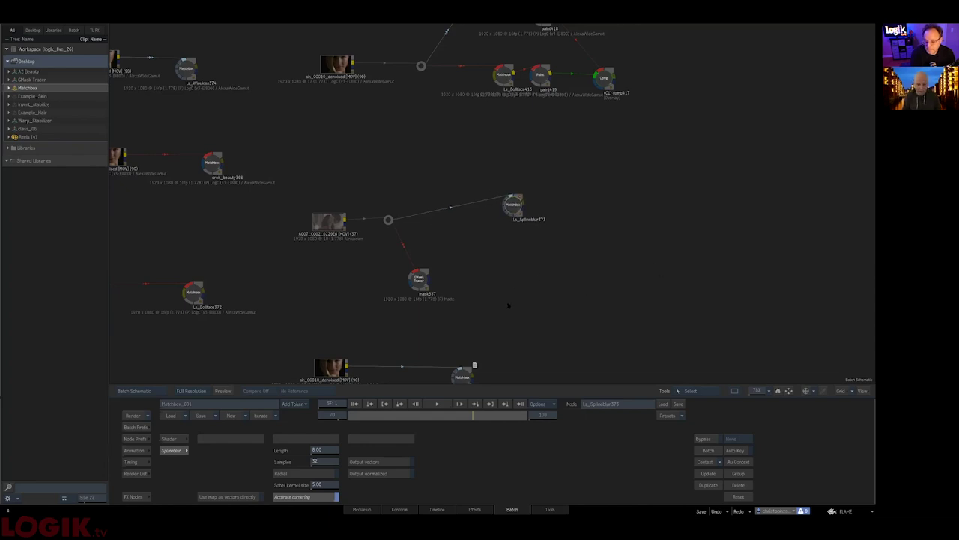
pyautogui.moveTo(525, 253); pyautogui.dragTo(533, 268)
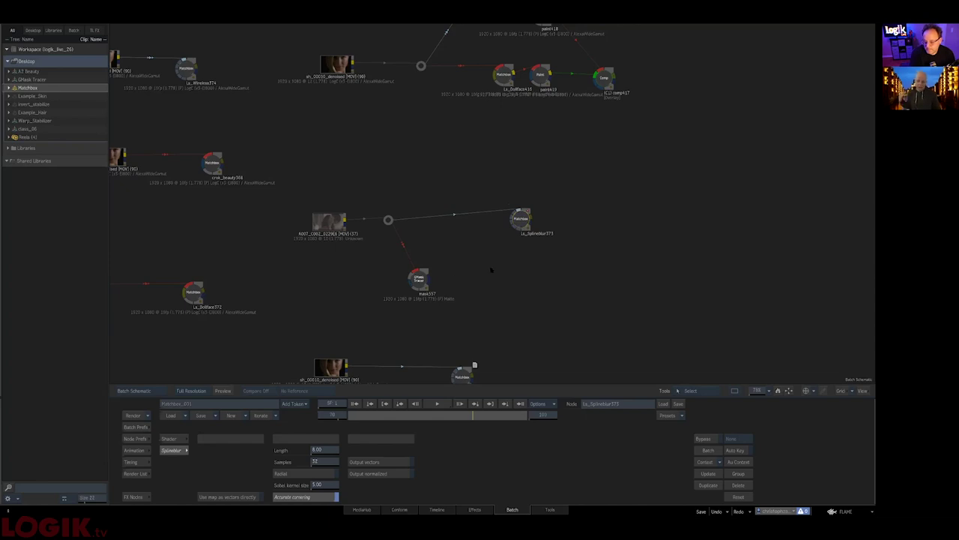
# Open the GMask Tracer node and examine the hair plate and its matte output.
pyautogui.moveTo(417, 285); pyautogui.dragTo(418, 281)
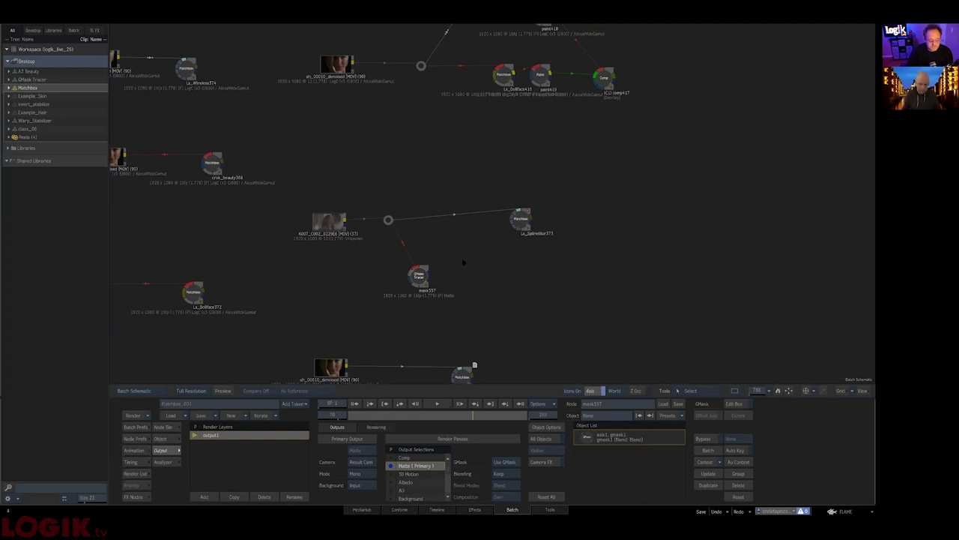
pyautogui.doubleClick(420, 274)
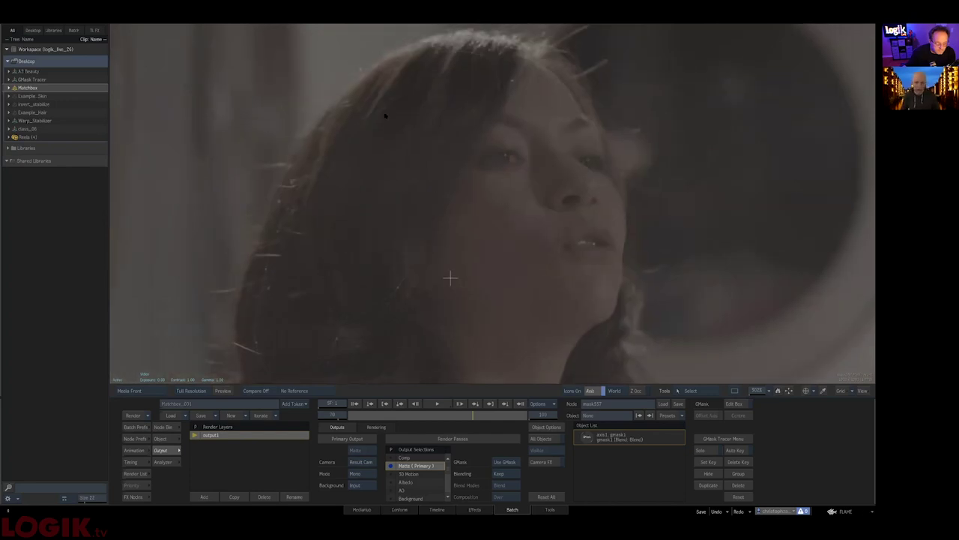
pyautogui.press('Escape')
pyautogui.moveTo(544, 299); pyautogui.dragTo(546, 307)
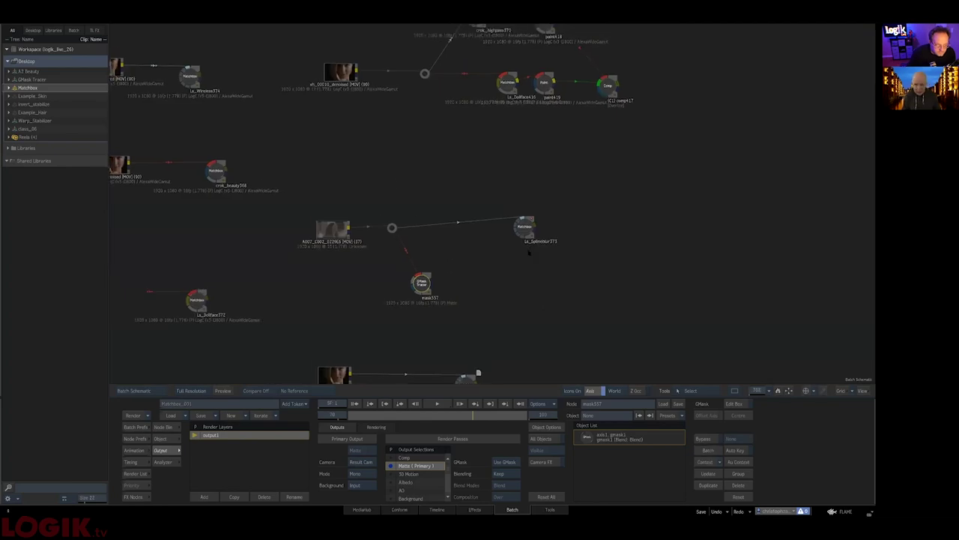
pyautogui.doubleClick(426, 278)
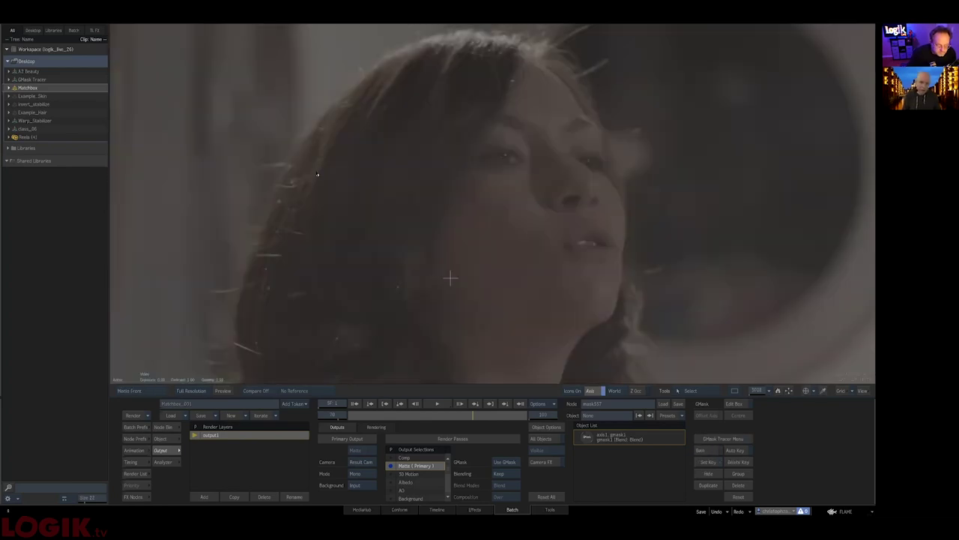
pyautogui.press('F4')
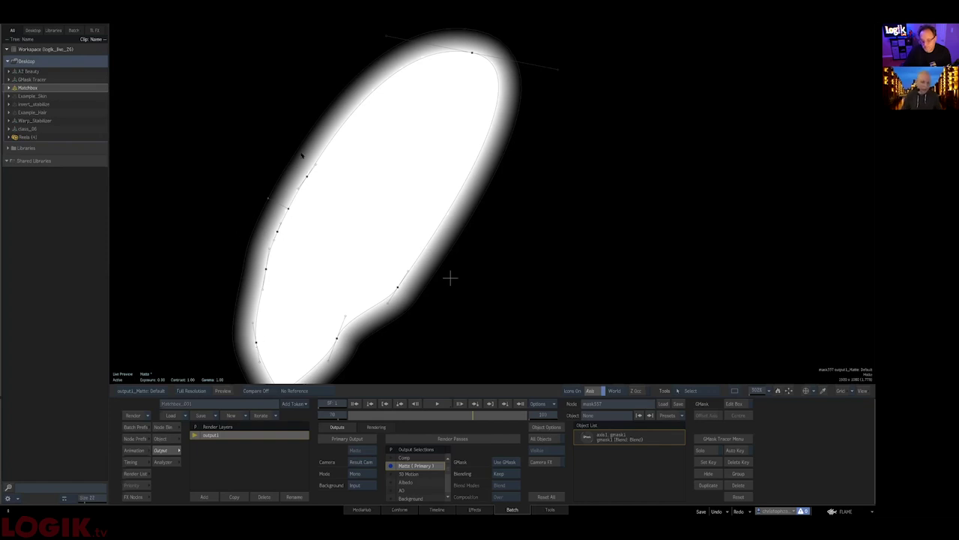
# Connect the GMask Tracer's matte to the Splineblur node and compare its input with its result.
pyautogui.press('Escape')
pyautogui.moveTo(568, 272); pyautogui.dragTo(547, 276)
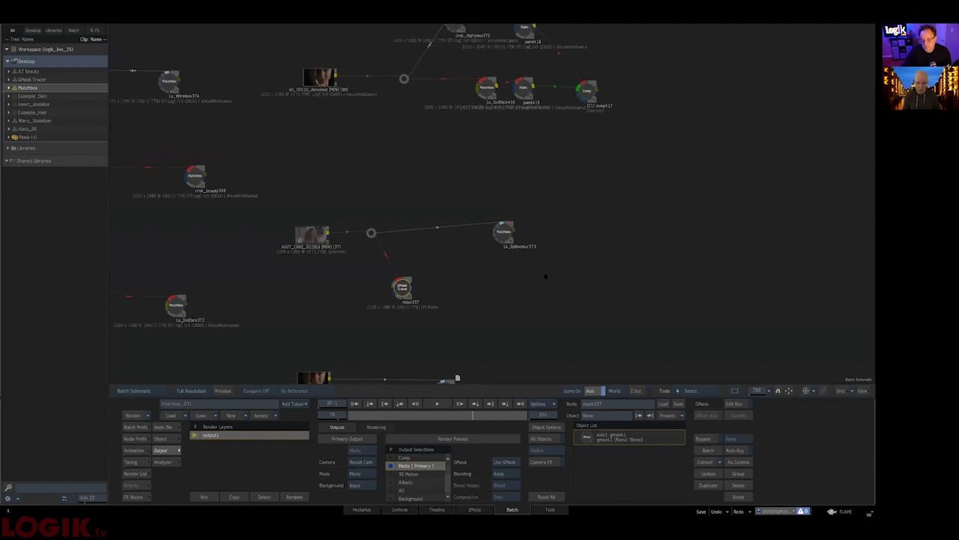
pyautogui.click(497, 235)
pyautogui.moveTo(496, 237)
pyautogui.mouseDown()
pyautogui.moveTo(454, 278)
pyautogui.moveTo(502, 256)
pyautogui.moveTo(512, 239)
pyautogui.mouseUp()
pyautogui.press('F1')
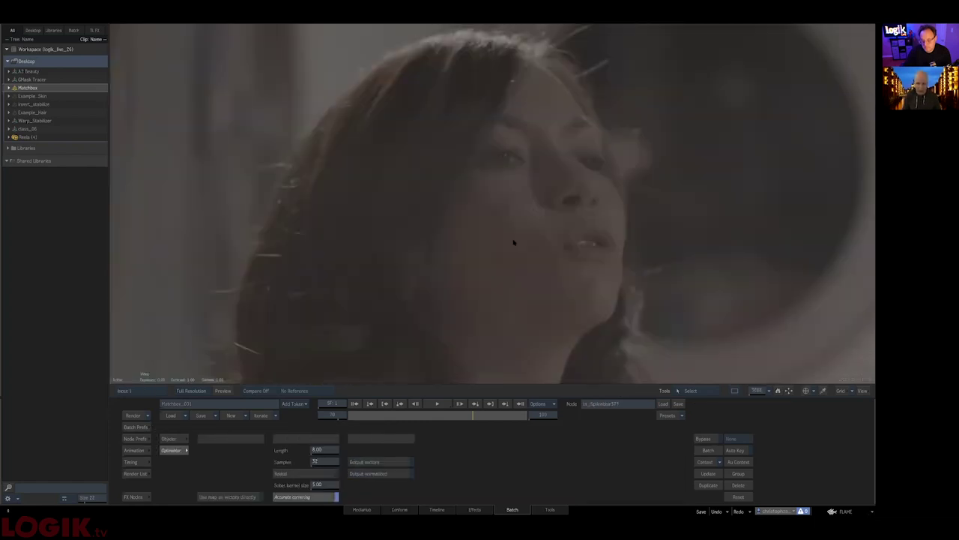
pyautogui.press('F4')
pyautogui.press('F1')
pyautogui.press('F4')
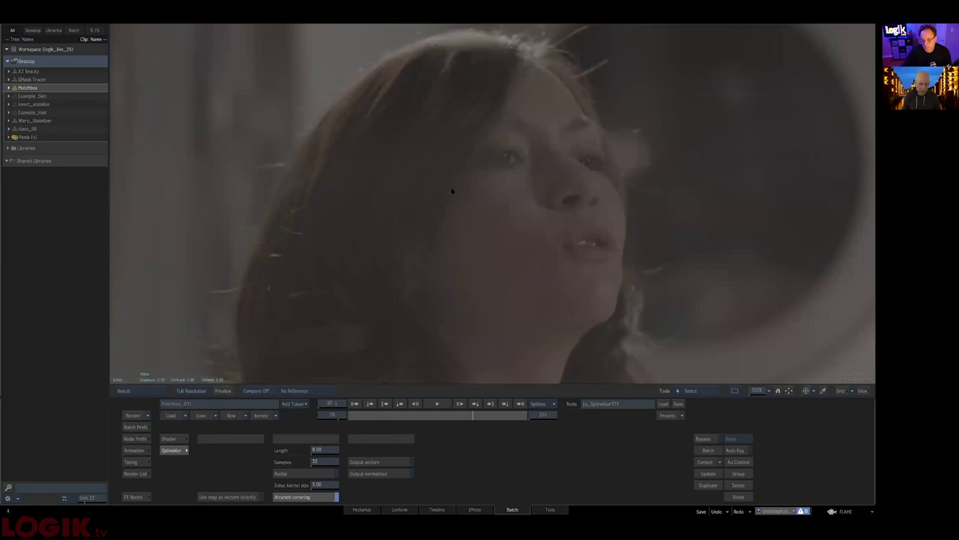
# Lower the Splineblur Length, inspect the blurred hair edge and go to an earlier frame.
pyautogui.moveTo(274, 215); pyautogui.dragTo(330, 153)
pyautogui.moveTo(326, 450); pyautogui.dragTo(322, 450)
pyautogui.moveTo(358, 133); pyautogui.dragTo(317, 282)
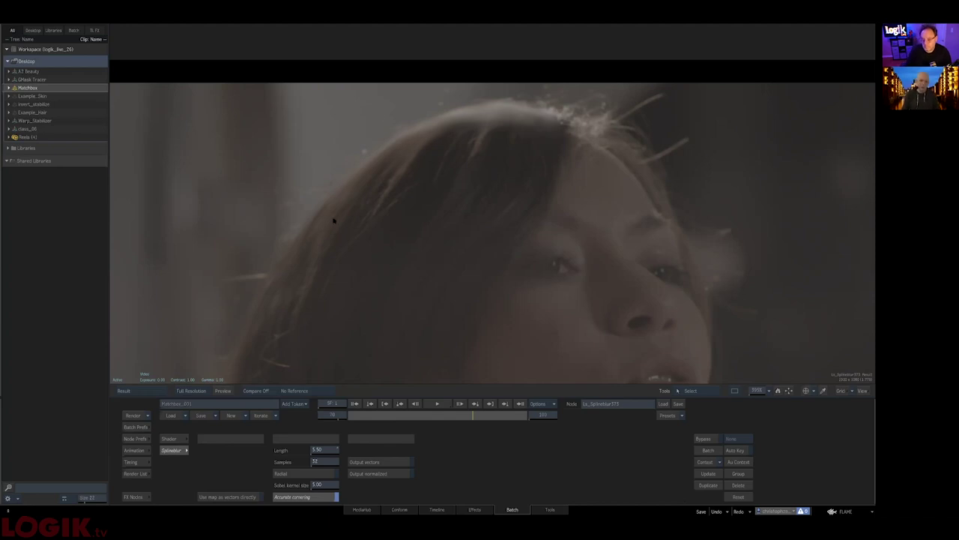
pyautogui.moveTo(382, 242); pyautogui.dragTo(421, 203)
pyautogui.moveTo(461, 131); pyautogui.dragTo(421, 176)
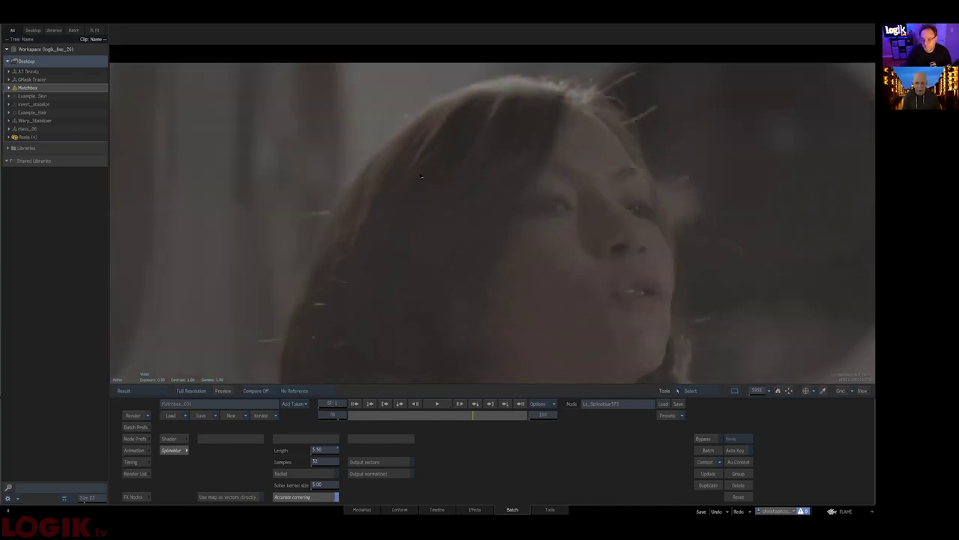
pyautogui.moveTo(465, 415); pyautogui.dragTo(460, 417)
pyautogui.press('Escape')
pyautogui.moveTo(479, 380); pyautogui.dragTo(391, 380)
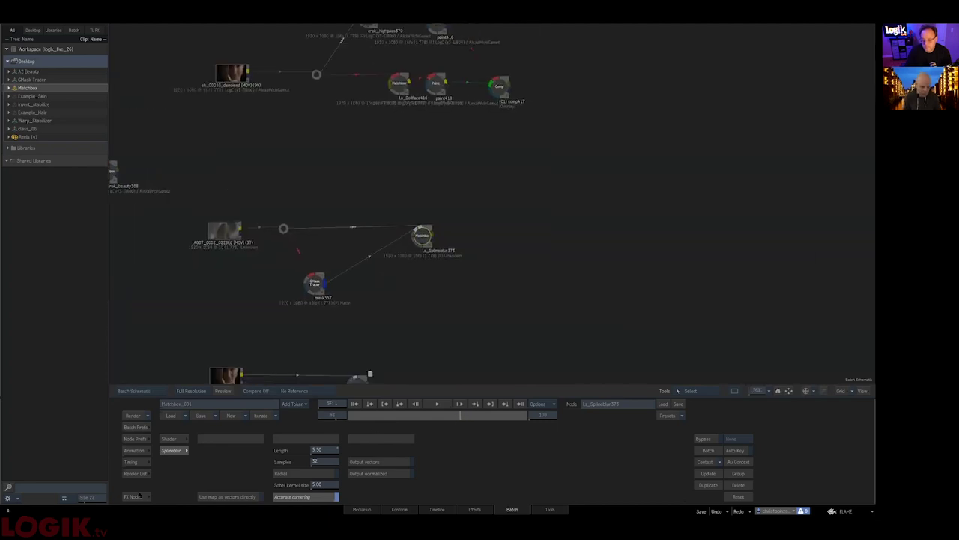
# Add another render output to the GMask Tracer node and view its source hair plate.
pyautogui.click(315, 283)
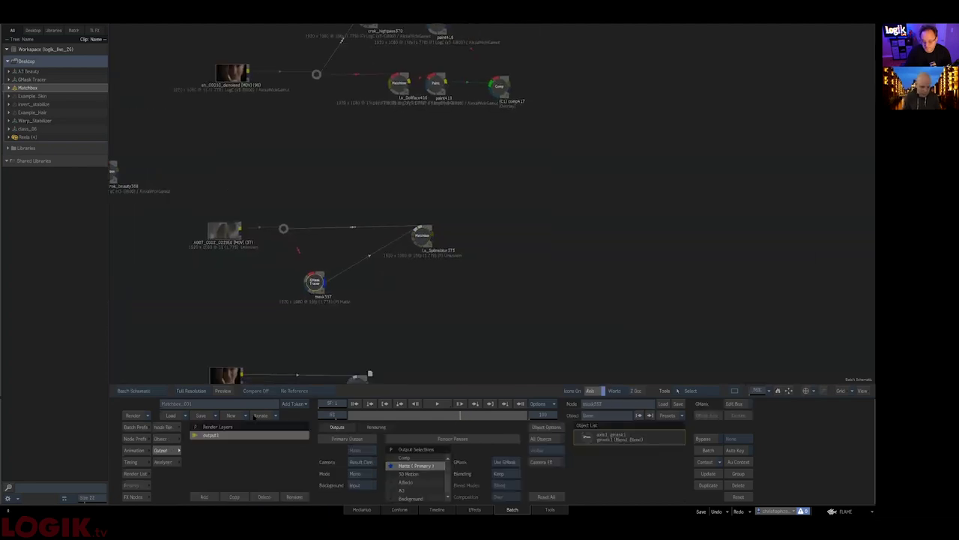
pyautogui.click(204, 496)
pyautogui.press('F1')
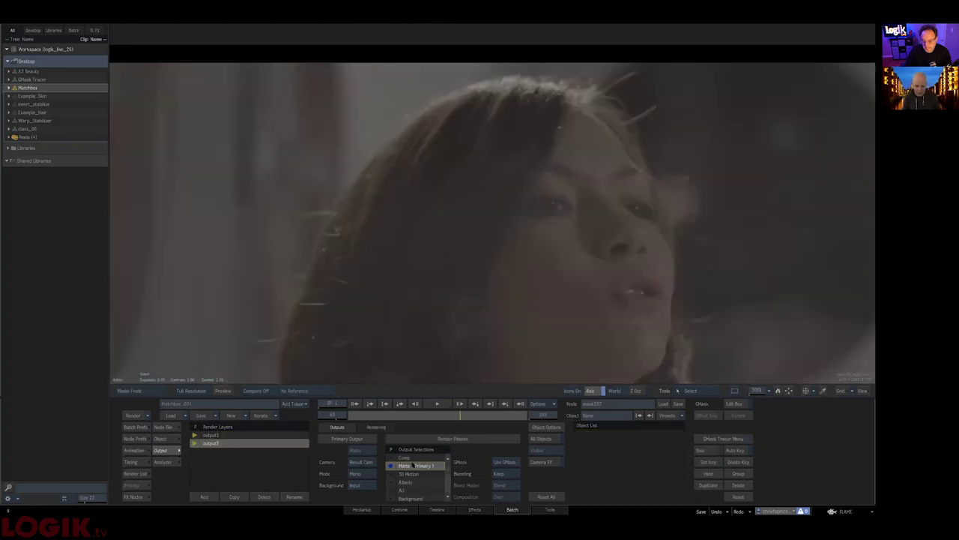
# Add a GMask to the tracer, draw a closed shape around the stray hairs along the upper-left hair edge, and refine its vertices.
pyautogui.click(165, 426)
pyautogui.moveTo(457, 449); pyautogui.dragTo(469, 188)
pyautogui.click(443, 99)
pyautogui.click(367, 134)
pyautogui.click(338, 192)
pyautogui.click(371, 198)
pyautogui.click(444, 101)
pyautogui.press('a')
pyautogui.click(451, 105)
pyautogui.press('d')
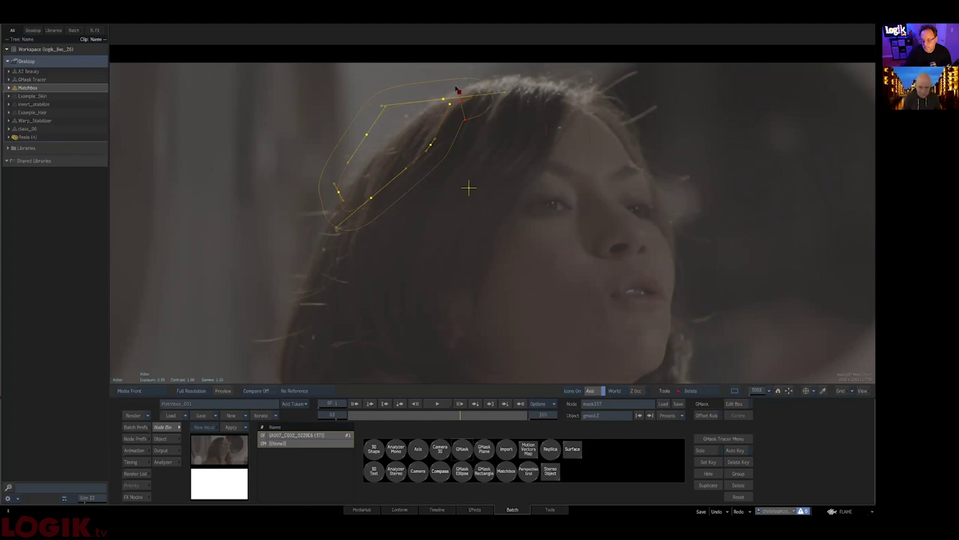
pyautogui.click(450, 103)
pyautogui.press('F4')
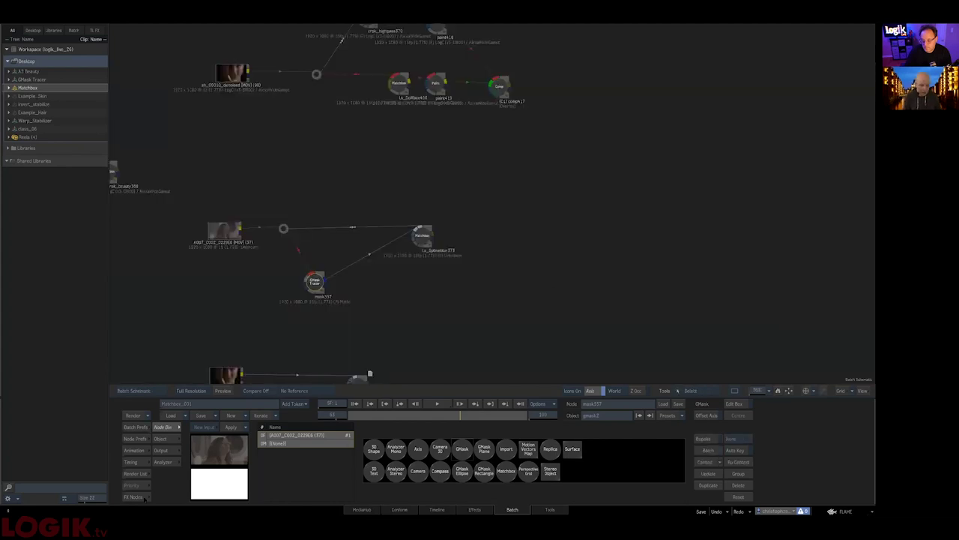
# Add a Comp node to the schematic and connect the Splineblur result, the hair plate and the GMask Tracer matte to it.
pyautogui.click(143, 497)
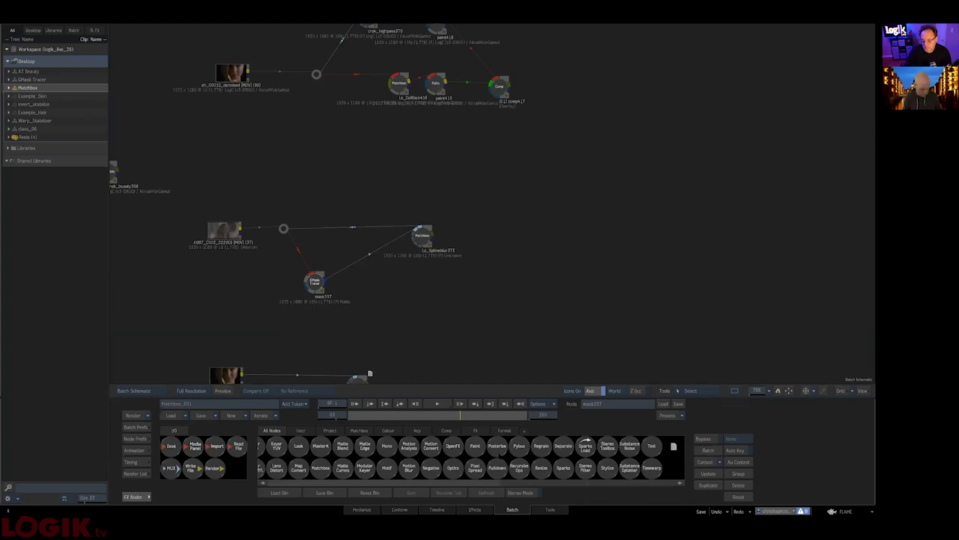
pyautogui.press('c')
pyautogui.moveTo(489, 446); pyautogui.dragTo(493, 210)
pyautogui.moveTo(402, 187); pyautogui.dragTo(490, 276)
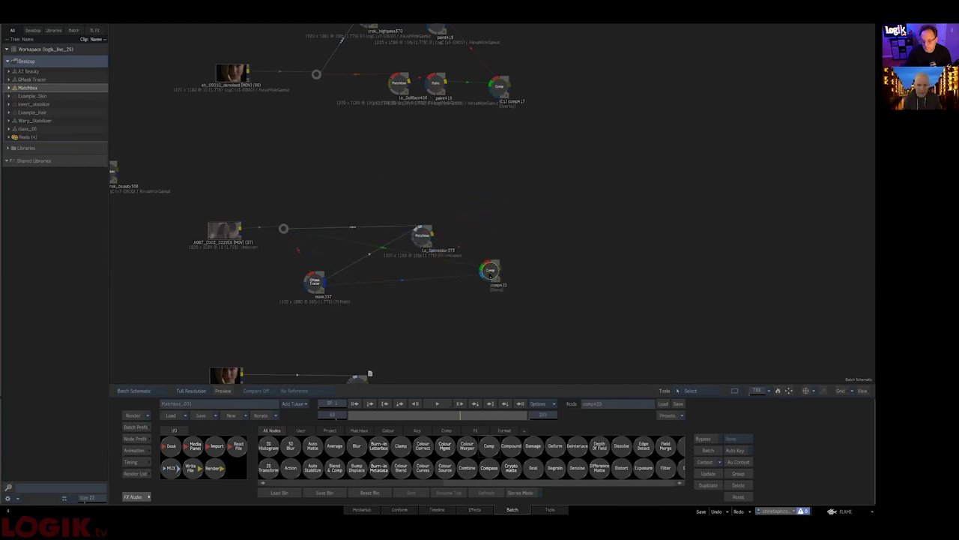
# Inspect the Comp node's result around the hair edge, and open the Splineblur node's shader input configuration.
pyautogui.doubleClick(490, 271)
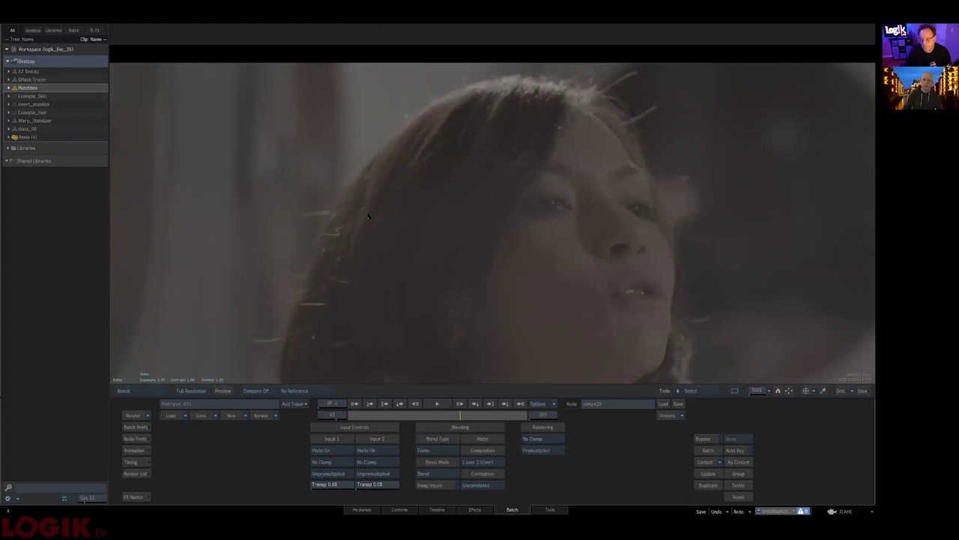
pyautogui.moveTo(348, 275); pyautogui.dragTo(366, 210)
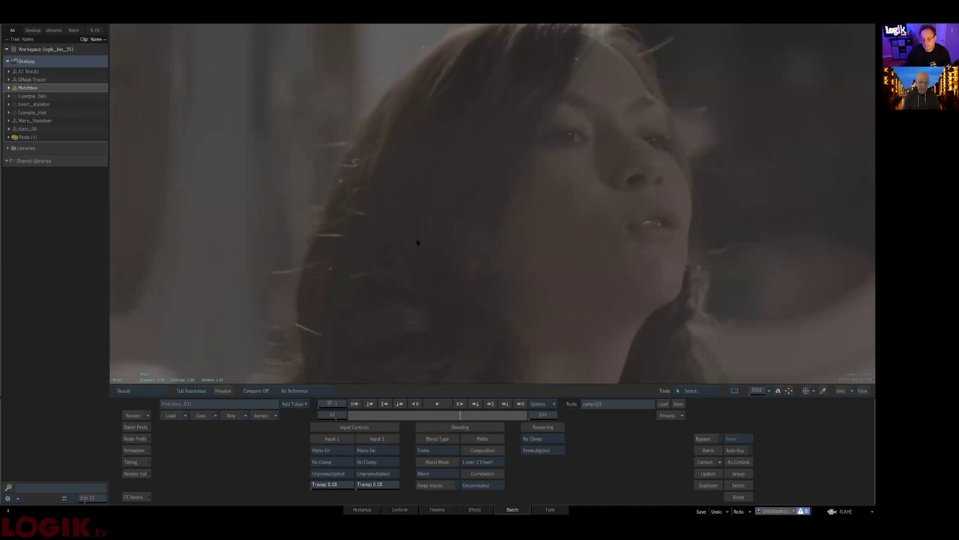
pyautogui.press('Escape')
pyautogui.click(415, 235)
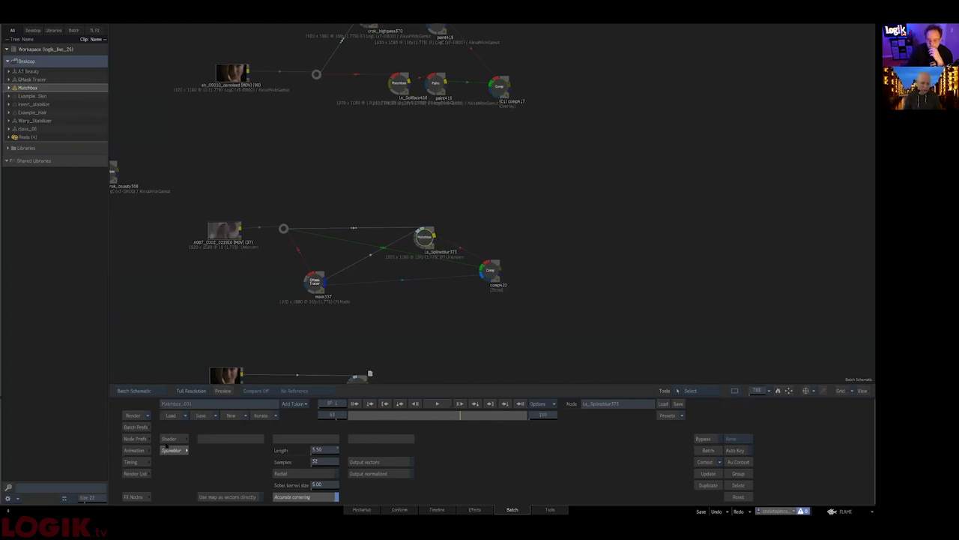
pyautogui.click(169, 440)
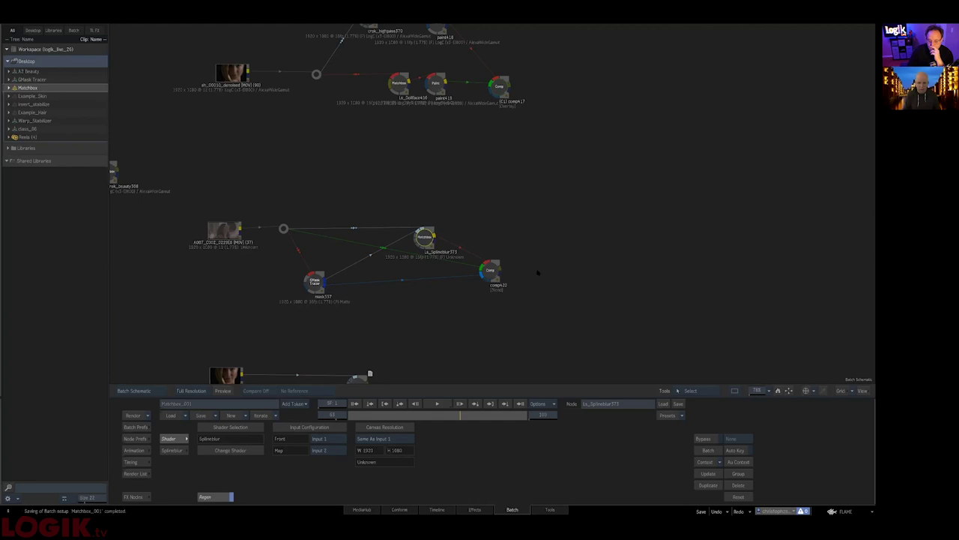
# Open the crok_skin Matchbox node, compare its input with its generated skin texture, and view an earlier frame.
pyautogui.scroll(-3, 556, 252)
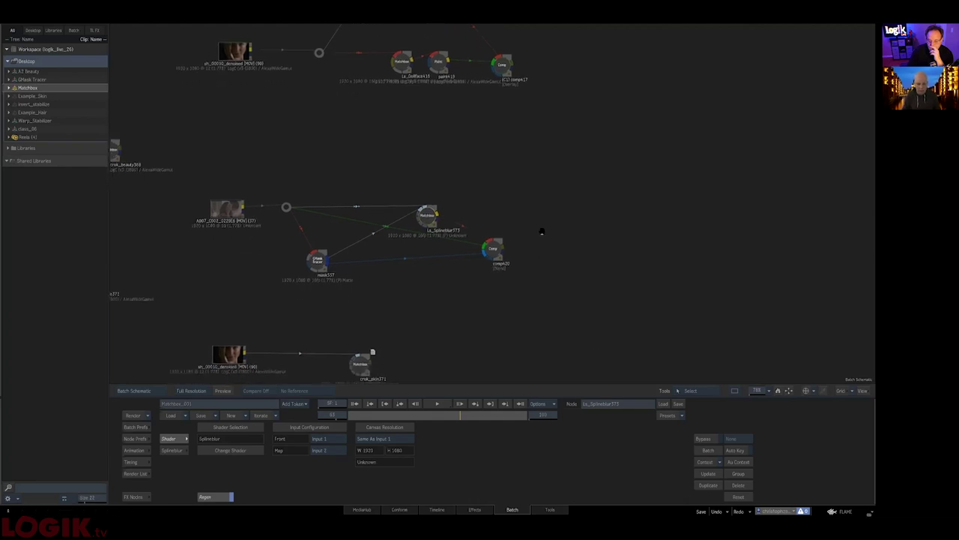
pyautogui.moveTo(542, 226); pyautogui.dragTo(537, 255)
pyautogui.scroll(-3, 543, 245)
pyautogui.press('F1')
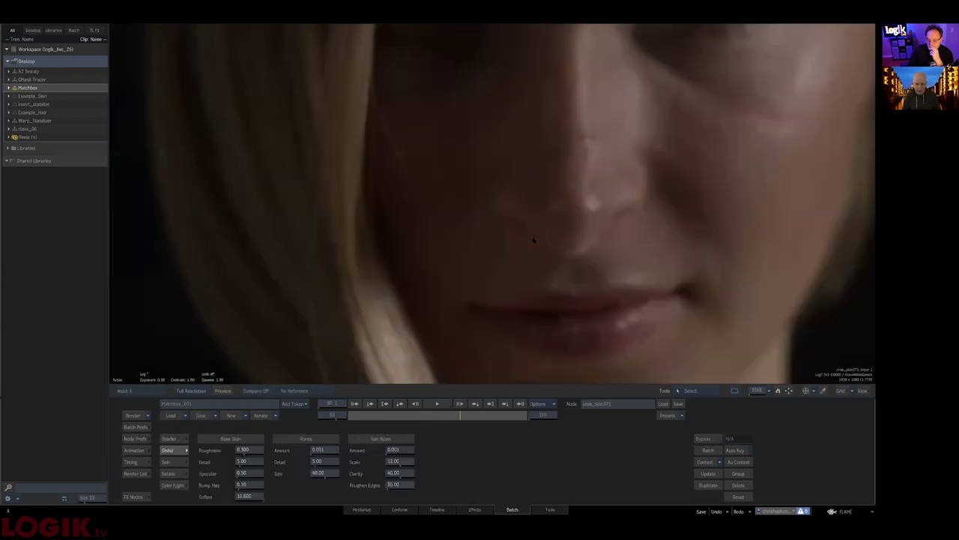
pyautogui.moveTo(561, 212); pyautogui.dragTo(555, 230)
pyautogui.press('F4')
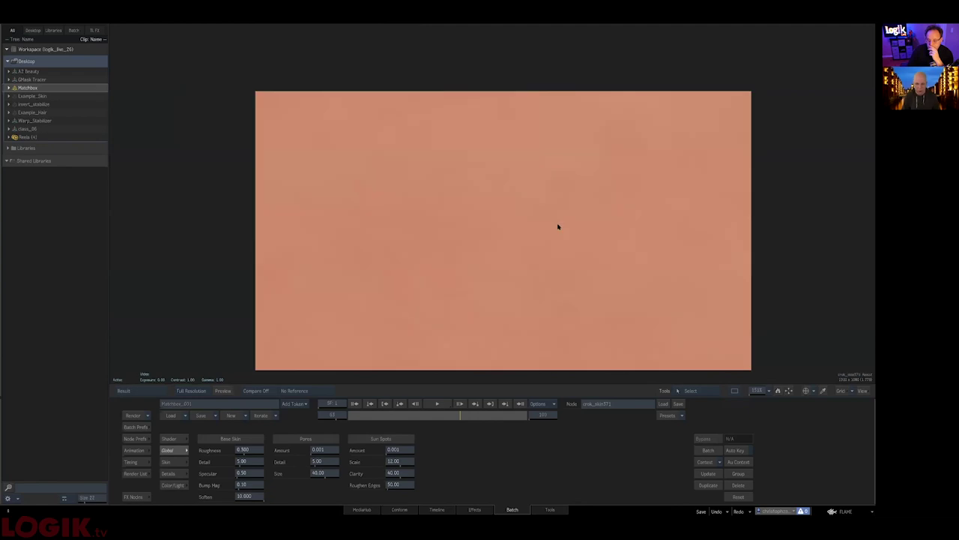
pyautogui.moveTo(539, 290); pyautogui.dragTo(482, 272)
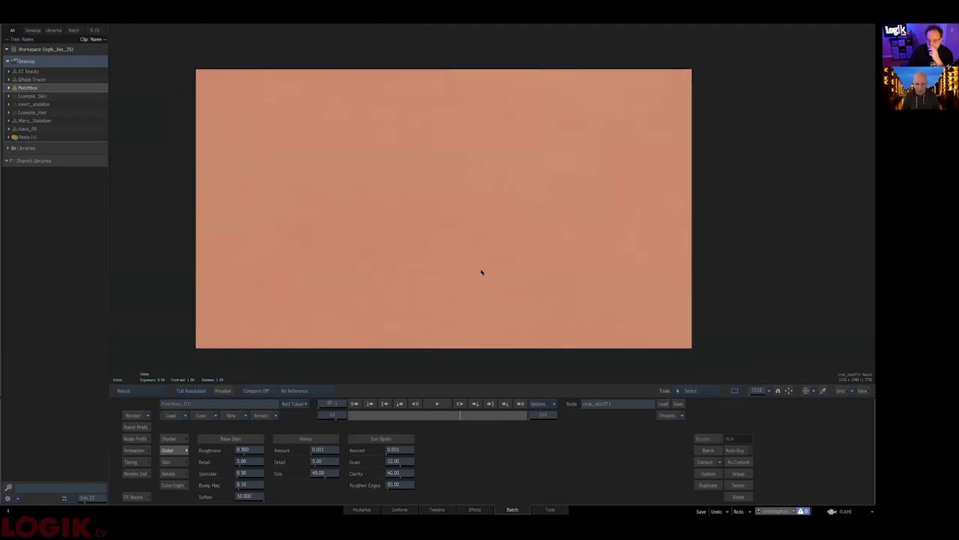
pyautogui.click(446, 416)
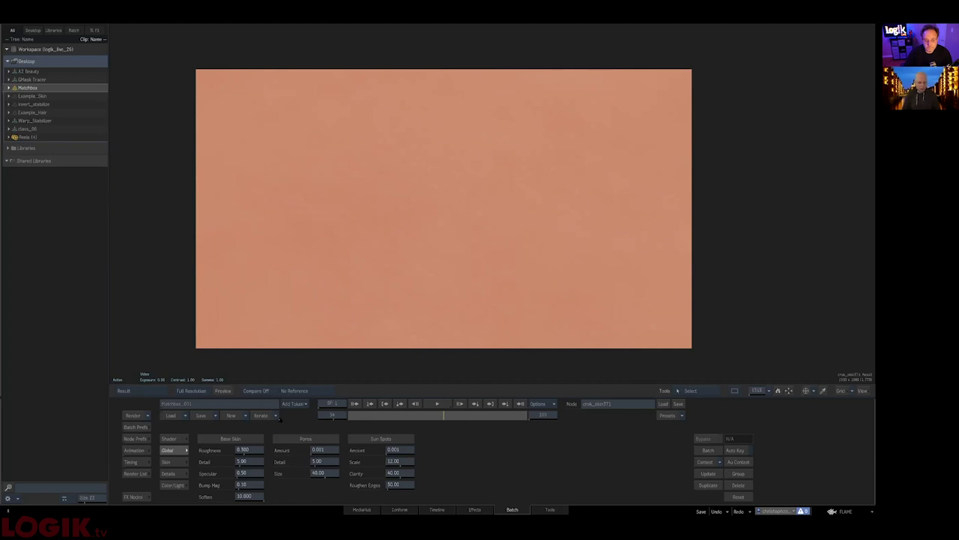
pyautogui.moveTo(338, 298); pyautogui.dragTo(346, 281)
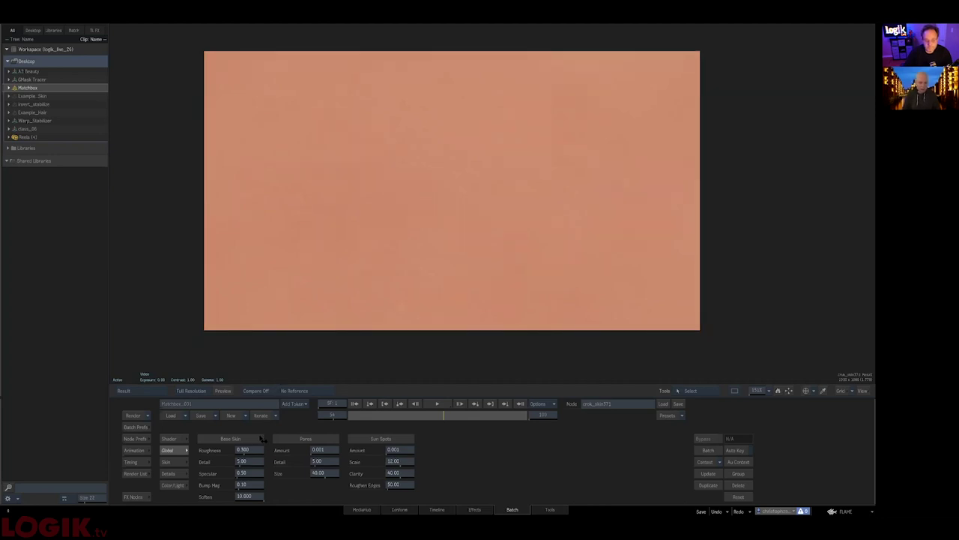
# Set the crok_skin base skin Roughness to 0.489, raise the skin's Large Detail, and open the Details settings.
pyautogui.moveTo(261, 450); pyautogui.dragTo(281, 454)
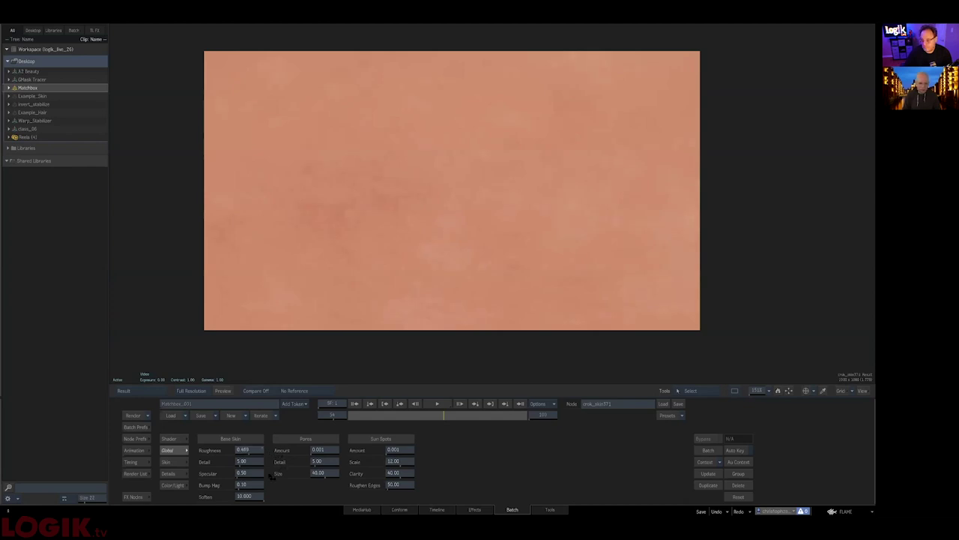
pyautogui.click(168, 462)
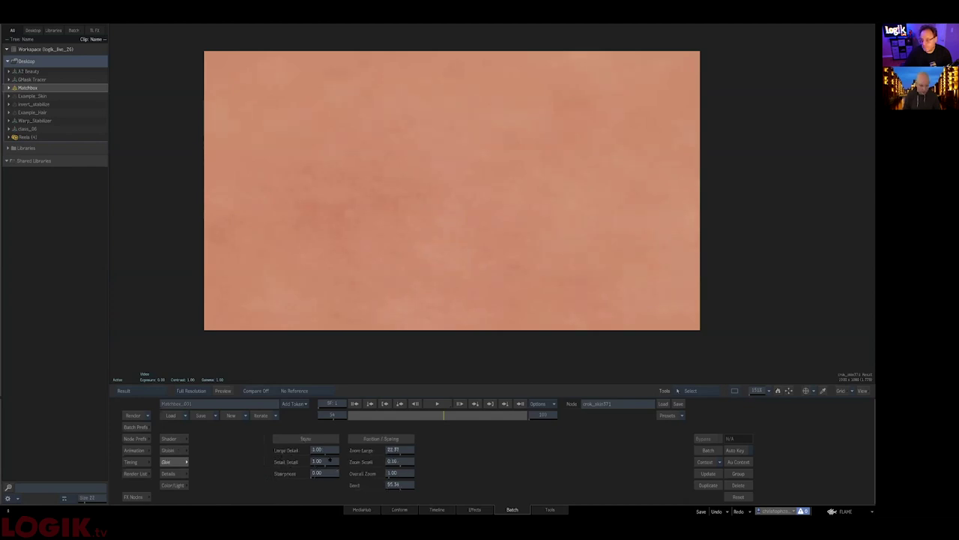
pyautogui.moveTo(320, 451); pyautogui.dragTo(342, 471)
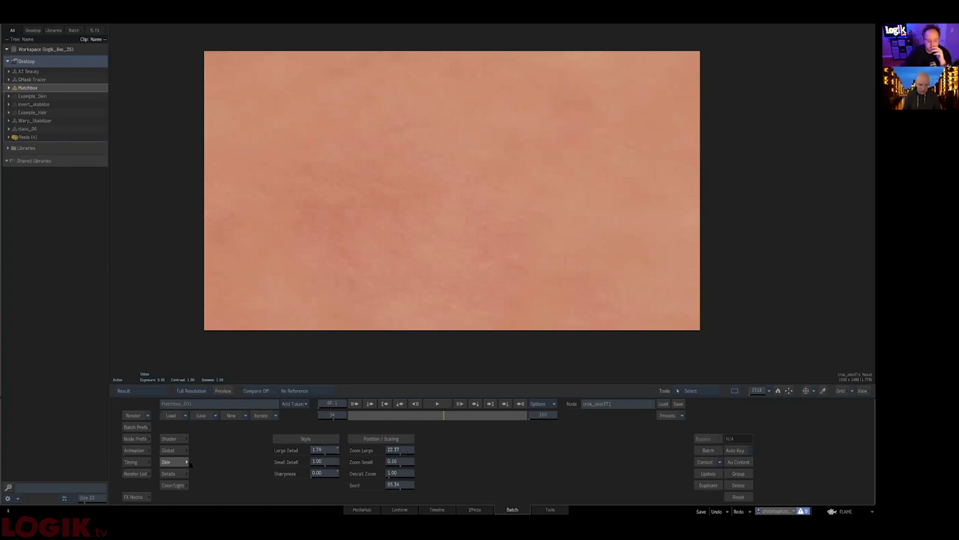
pyautogui.click(173, 473)
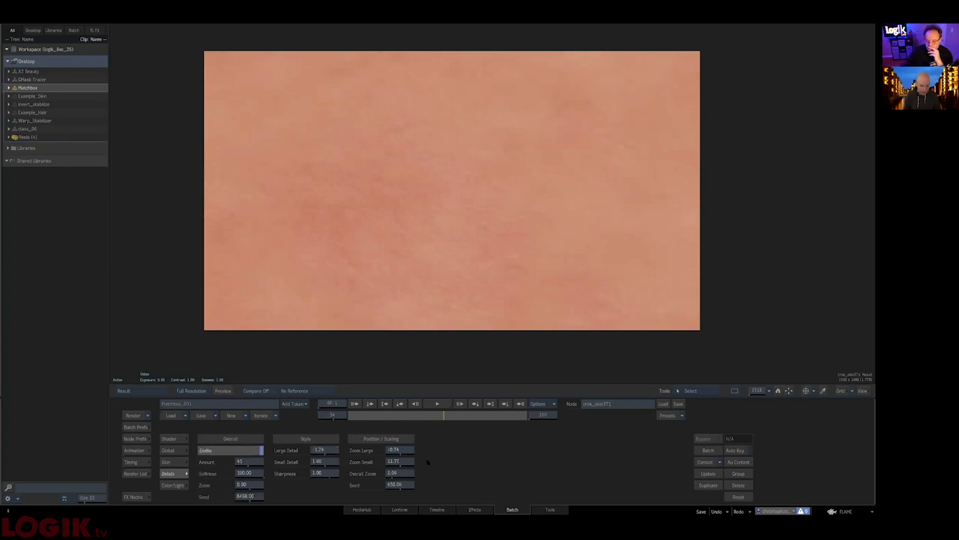
# Set the crok_skin Pores Detail to 7.08 in the global settings and inspect the skin texture.
pyautogui.click(169, 450)
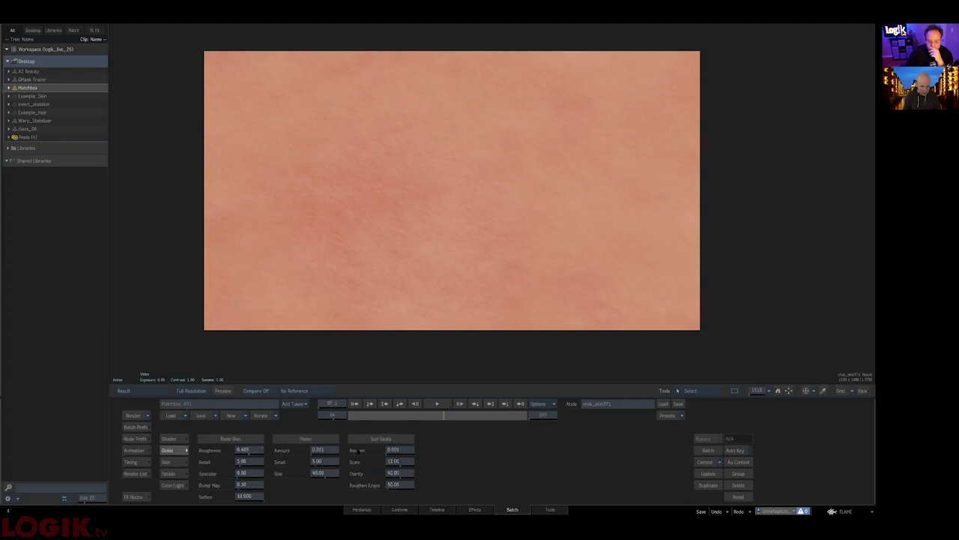
pyautogui.moveTo(326, 450); pyautogui.dragTo(354, 460)
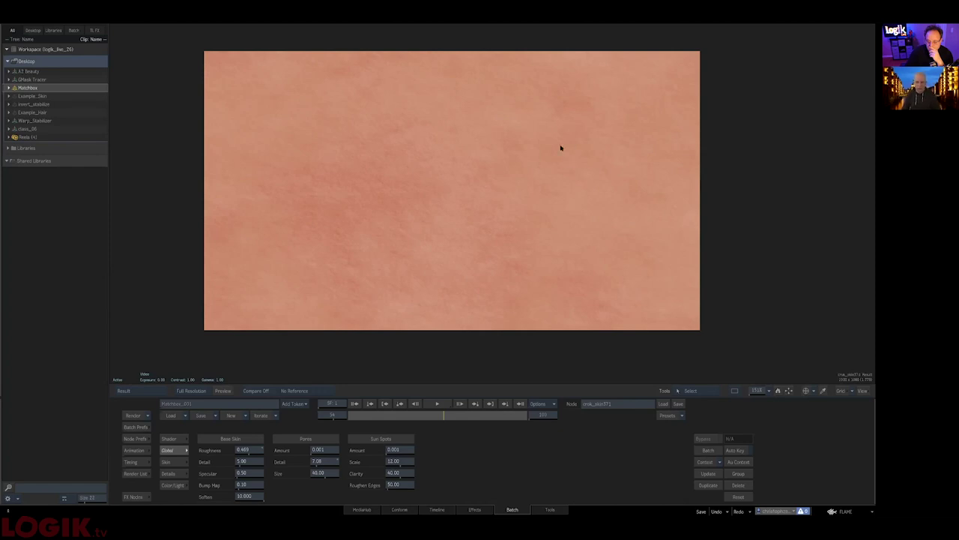
pyautogui.moveTo(582, 188); pyautogui.dragTo(545, 224)
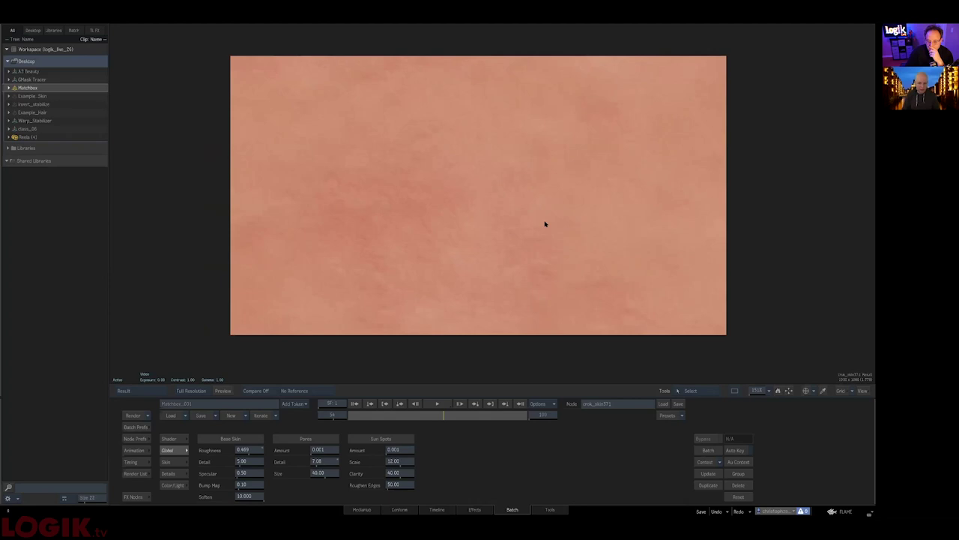
# Return to the schematic overview and shift the hair setup's Comp node slightly down.
pyautogui.press('Escape')
pyautogui.moveTo(527, 283)
pyautogui.mouseDown()
pyautogui.moveTo(555, 252)
pyautogui.moveTo(501, 302)
pyautogui.moveTo(514, 283)
pyautogui.mouseUp()
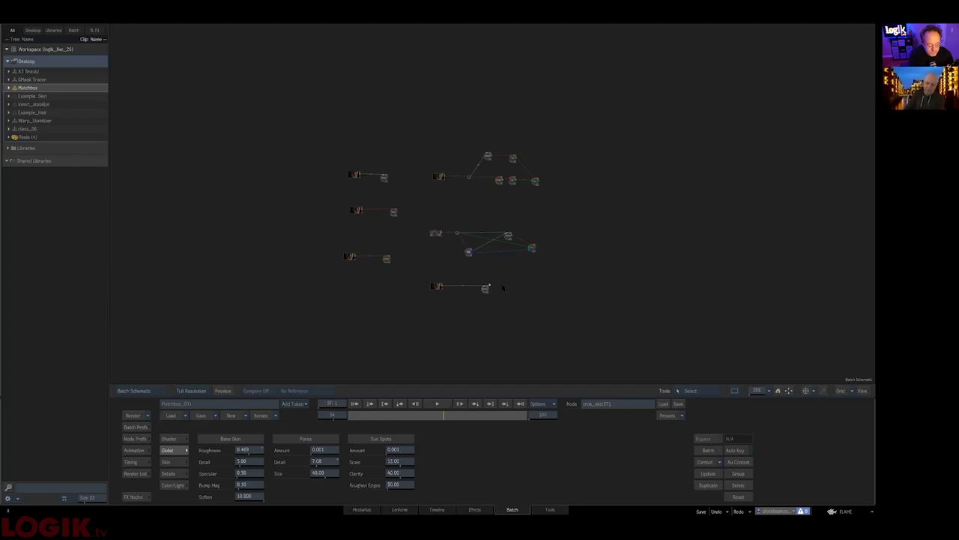
pyautogui.moveTo(531, 246); pyautogui.dragTo(529, 253)
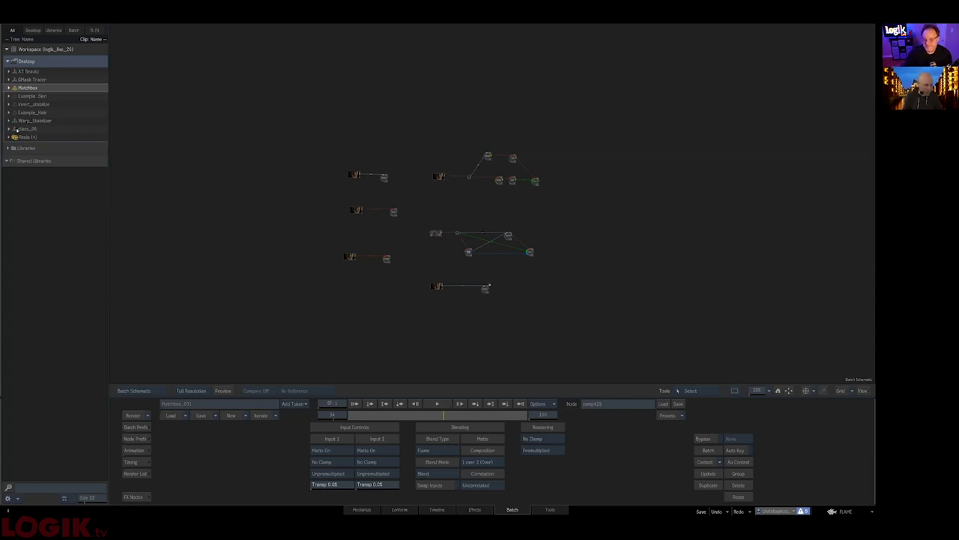
# Open the class_06 batch group, view the comp708 clip and scrub through its frames.
pyautogui.doubleClick(30, 129)
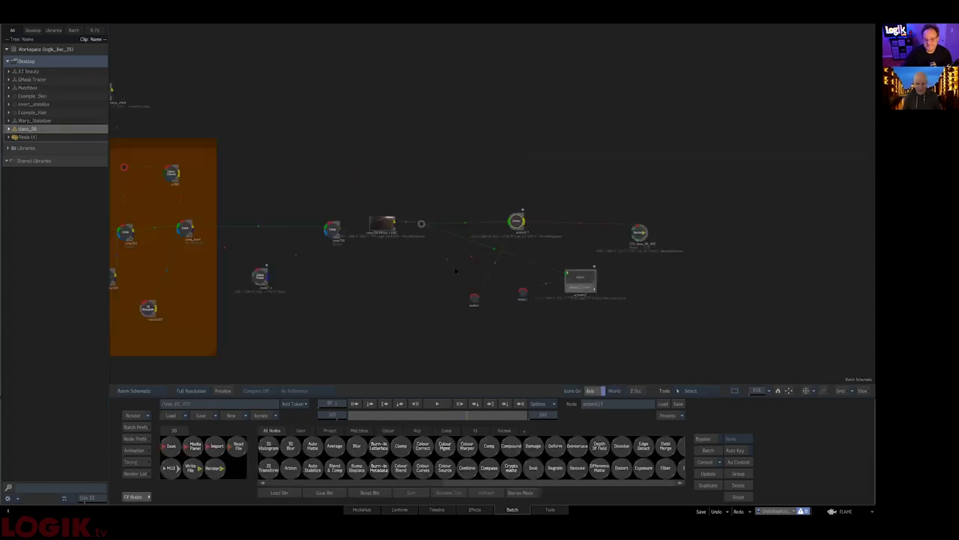
pyautogui.doubleClick(434, 219)
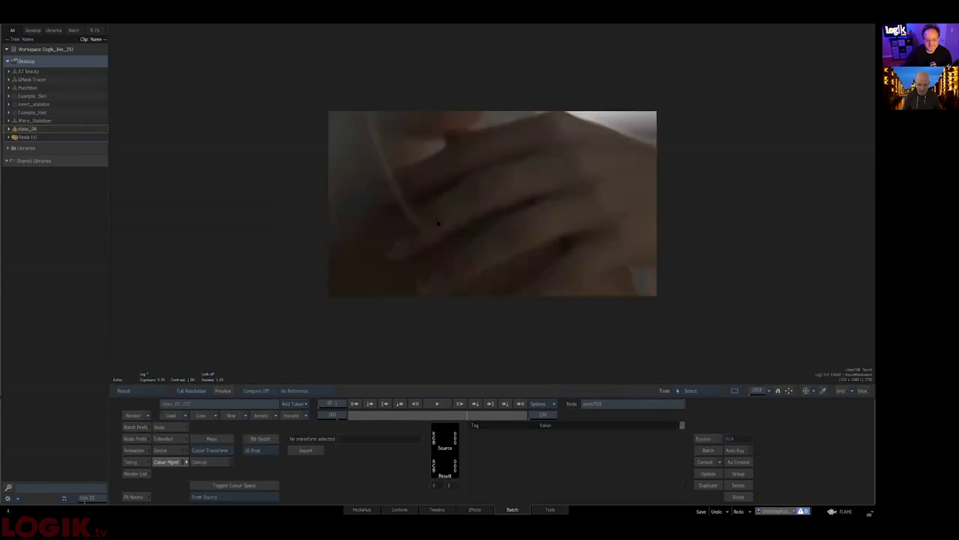
pyautogui.moveTo(466, 416); pyautogui.dragTo(519, 418)
pyautogui.press('Escape')
pyautogui.moveTo(689, 304); pyautogui.dragTo(661, 291)
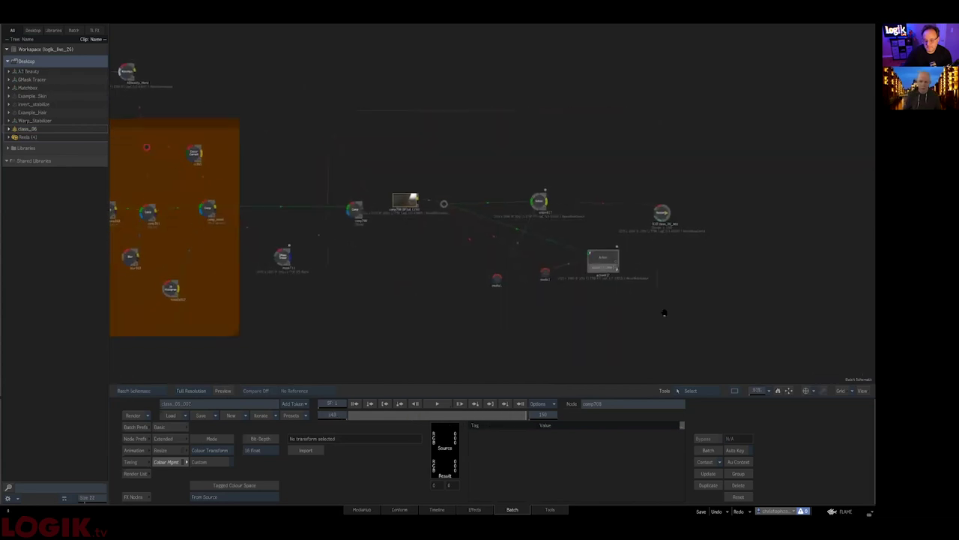
pyautogui.press('F4')
pyautogui.moveTo(518, 416); pyautogui.dragTo(444, 509)
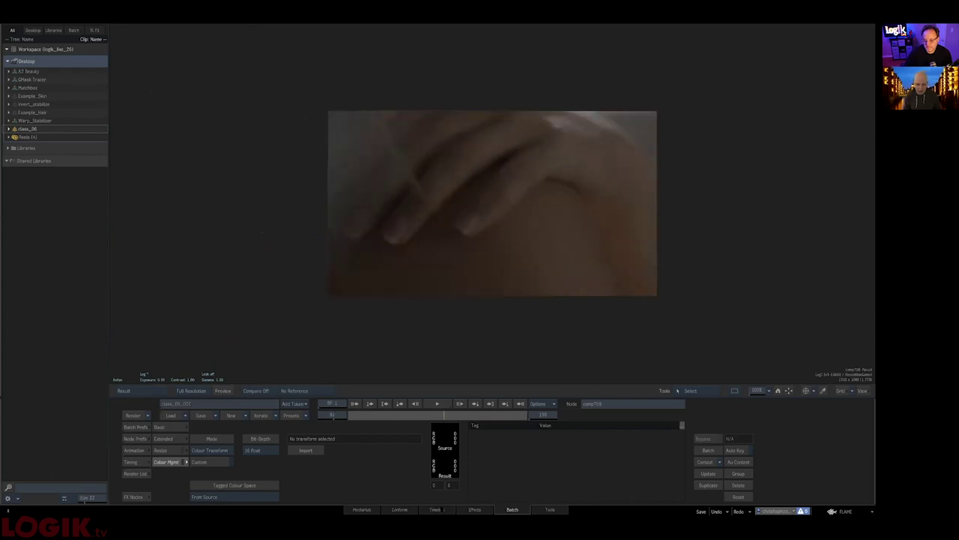
# Switch to the timeline view, open the sh_00050_denoised clip from the first schematic reel and play it.
pyautogui.click(436, 509)
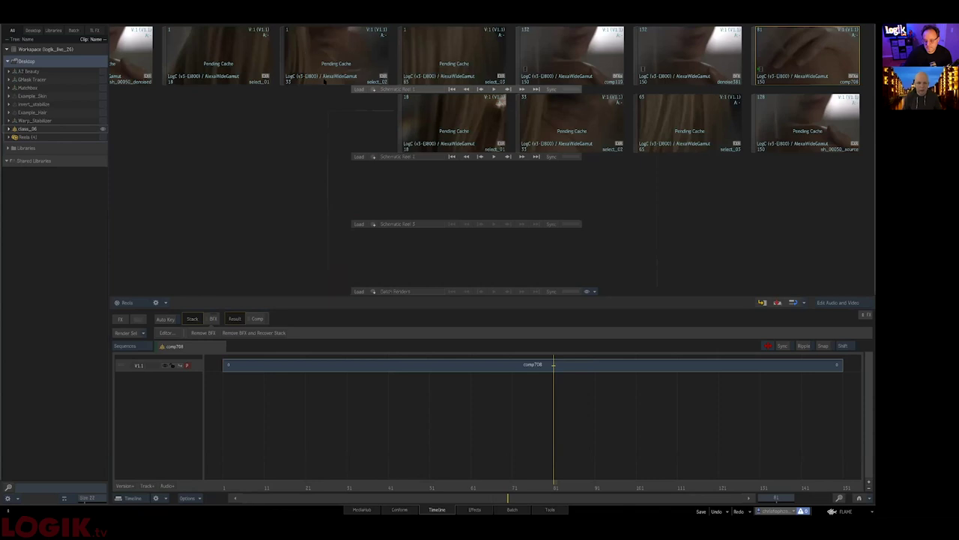
pyautogui.moveTo(518, 60); pyautogui.dragTo(701, 60)
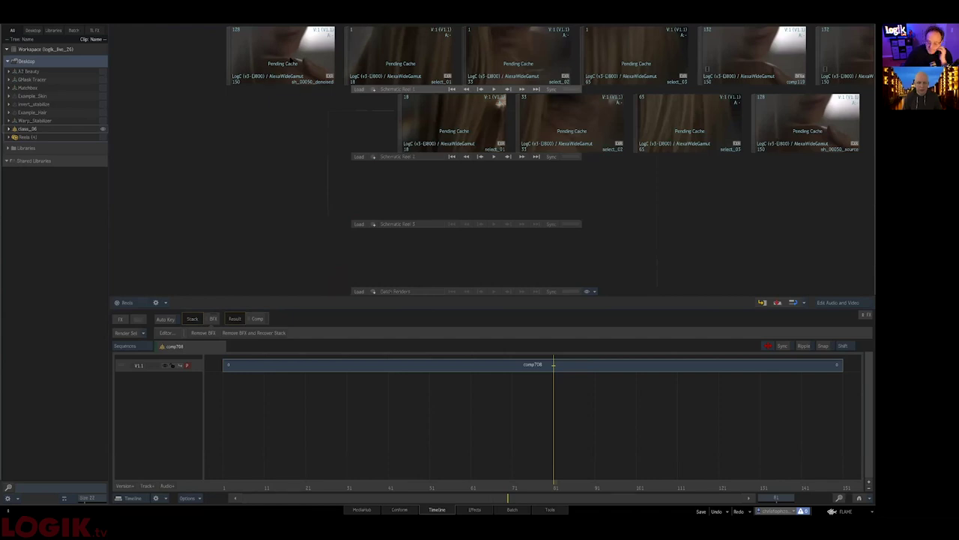
pyautogui.doubleClick(291, 60)
pyautogui.click(493, 302)
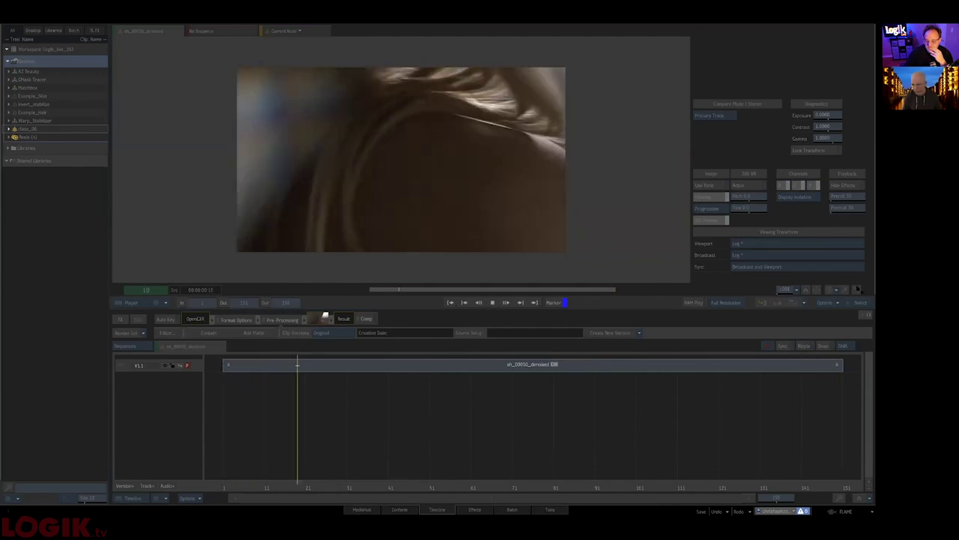
# Show the sh_00050_denoised clip full screen, enlarge it and play it back.
pyautogui.click(856, 289)
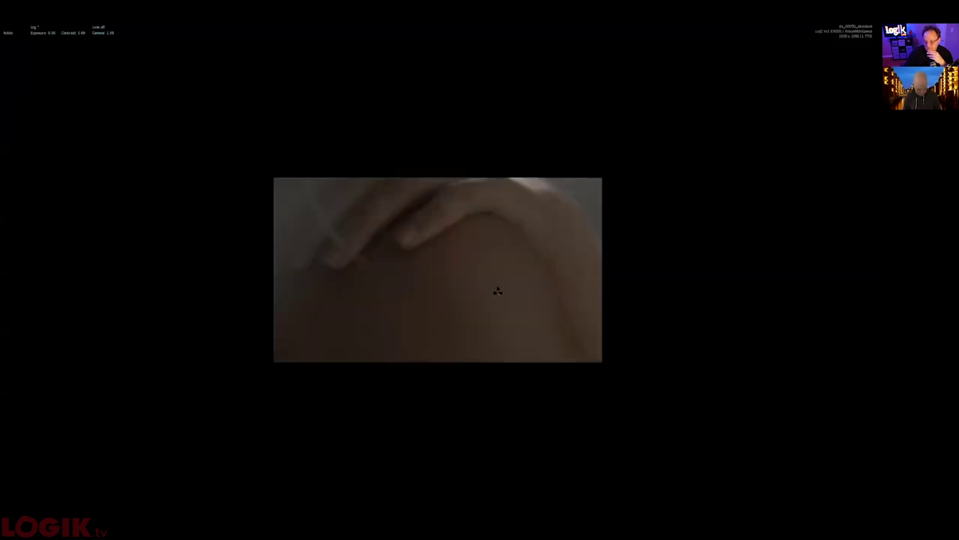
pyautogui.moveTo(416, 311); pyautogui.dragTo(450, 286)
pyautogui.scroll(1, 450, 286)
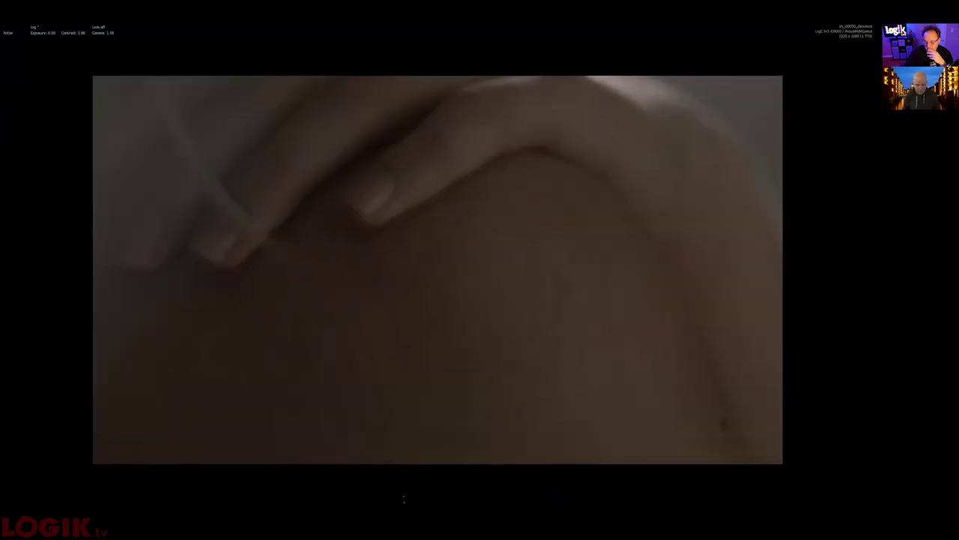
pyautogui.moveTo(427, 481)
pyautogui.click(439, 497)
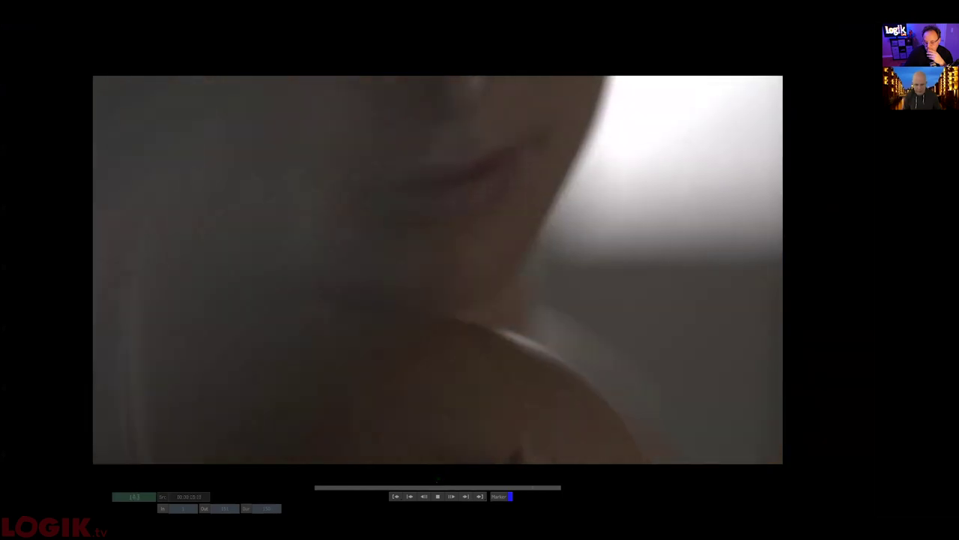
# Stop the full-screen playback, scrub back to about frame 117 and leave the full-screen view.
pyautogui.click(438, 496)
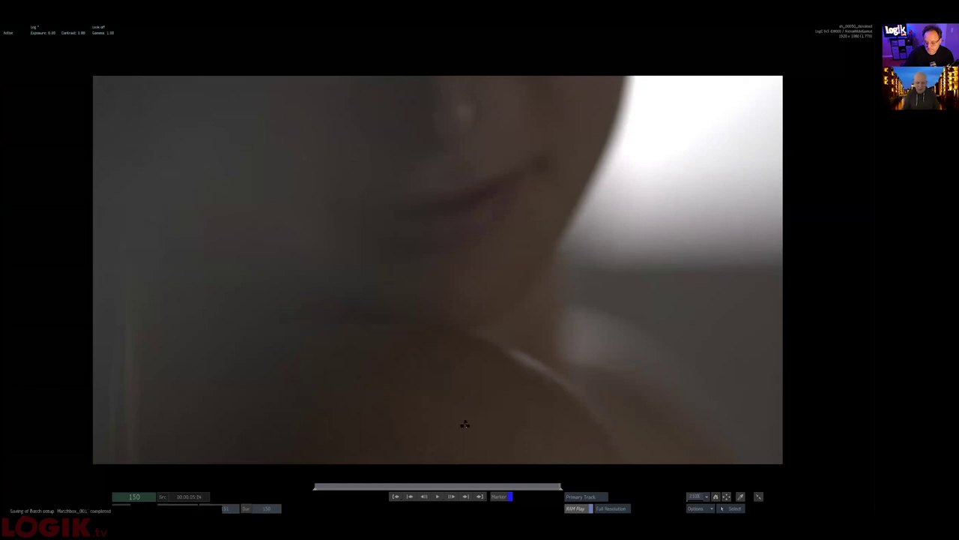
pyautogui.moveTo(552, 488); pyautogui.dragTo(511, 488)
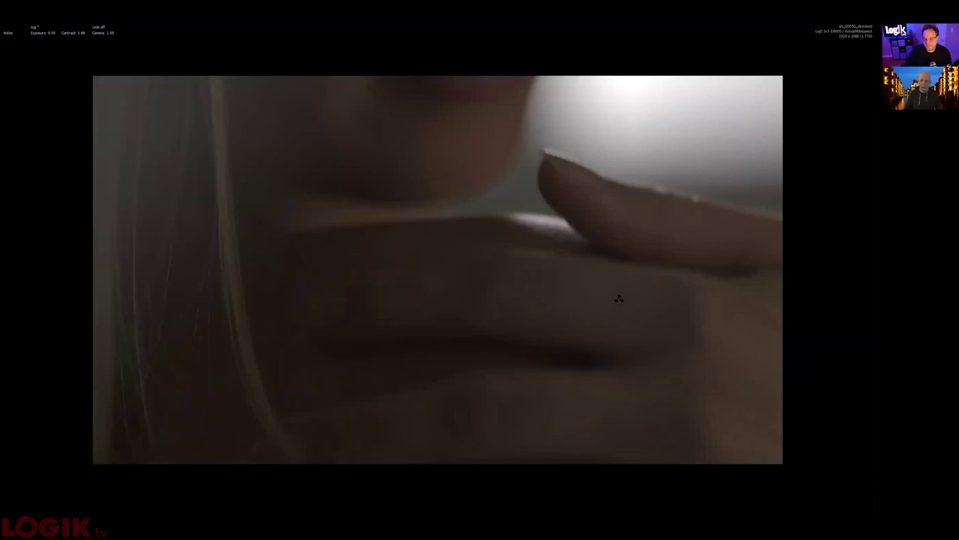
pyautogui.press('Escape')
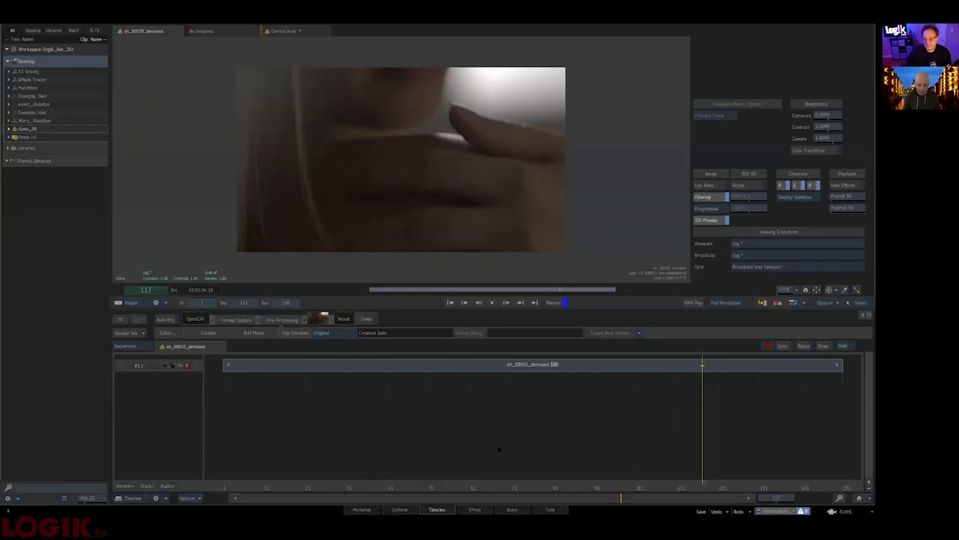
# Return to the class_06 batch schematic, check the lower Action node's output and shift that node slightly up.
pyautogui.click(517, 509)
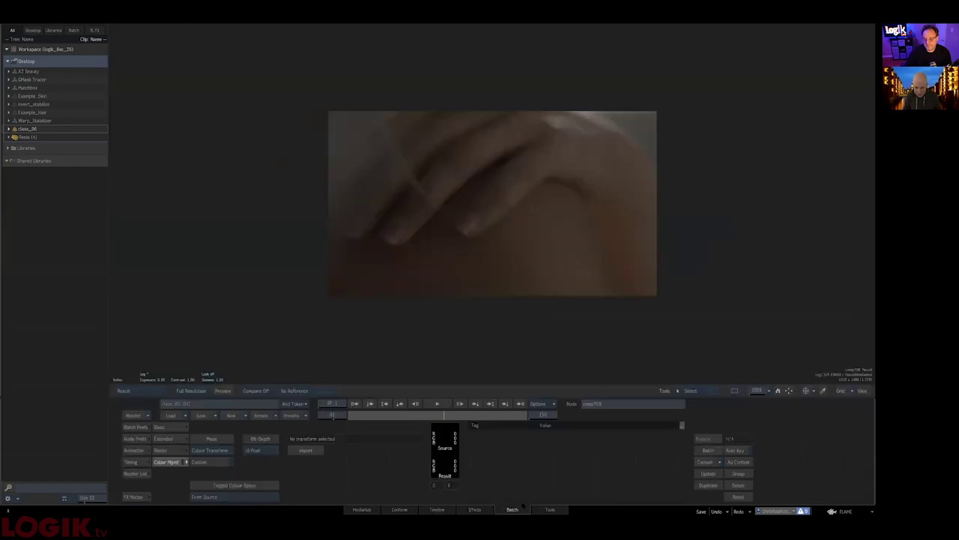
pyautogui.press('Escape')
pyautogui.moveTo(578, 338); pyautogui.dragTo(620, 336)
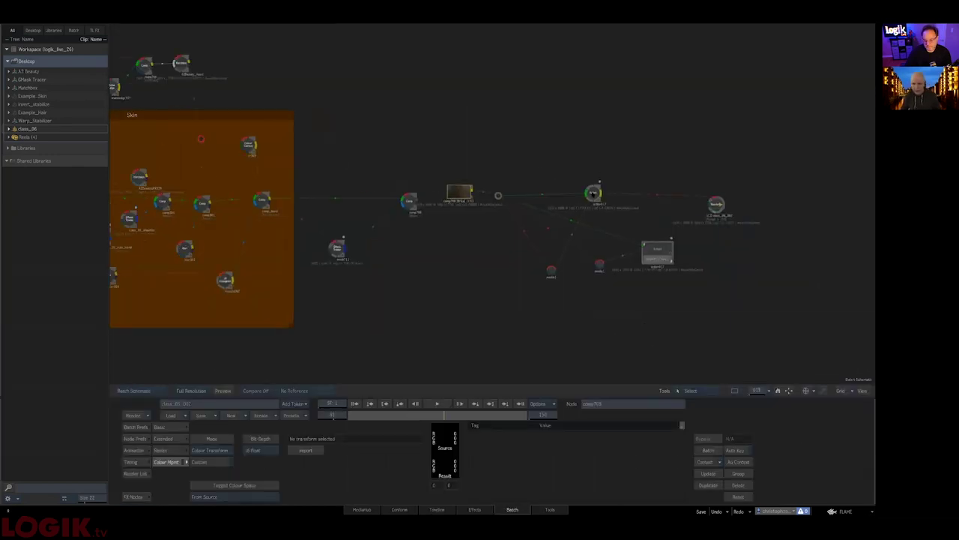
pyautogui.doubleClick(657, 252)
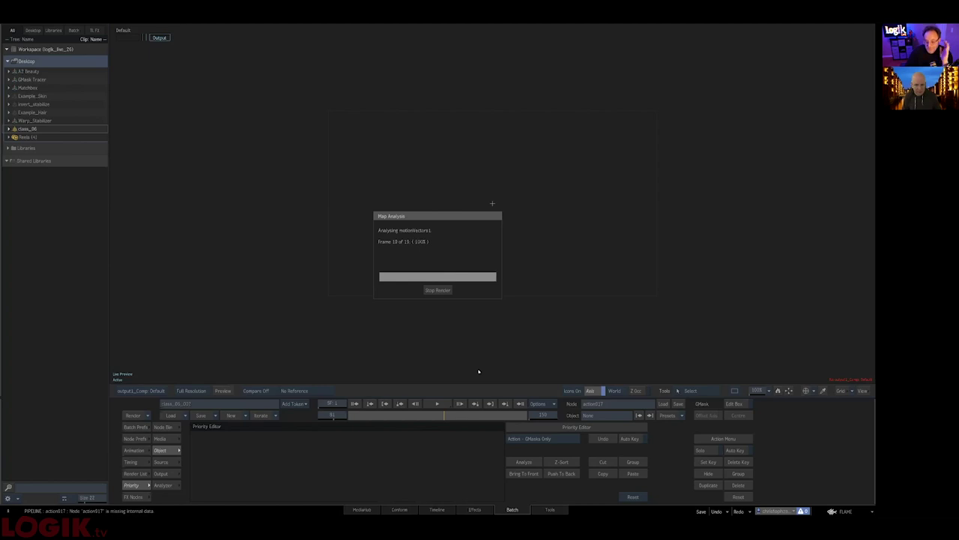
pyautogui.press('Escape')
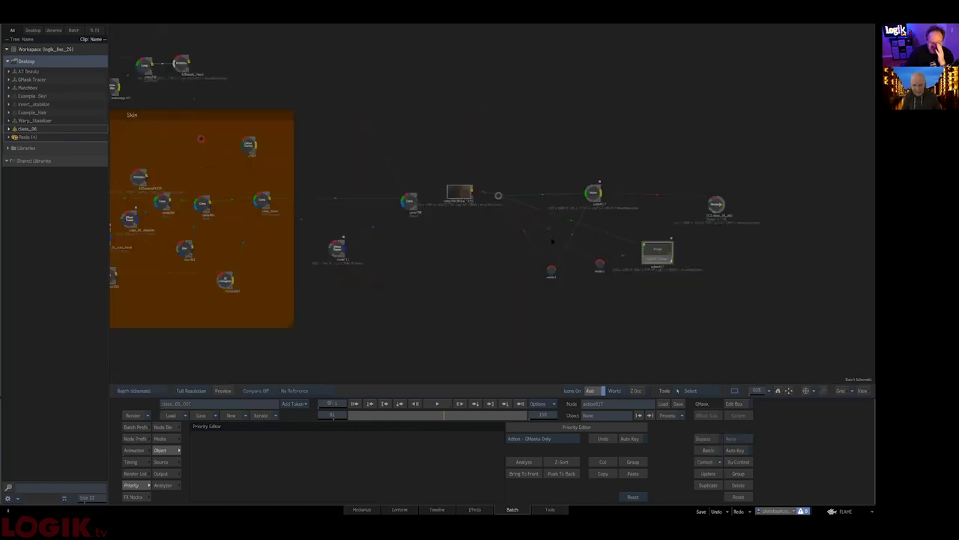
pyautogui.moveTo(658, 253); pyautogui.dragTo(658, 241)
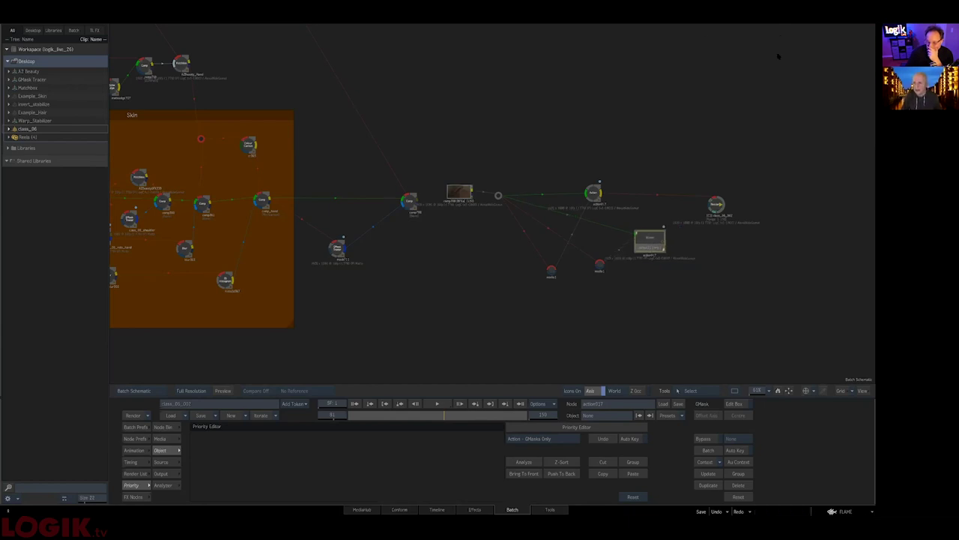
# Inside the lower Action node's schematic, add a comp708 surface with its own axis and delete the surplus surface1 with its axis.
pyautogui.doubleClick(649, 245)
pyautogui.moveTo(614, 248); pyautogui.dragTo(250, 506)
pyautogui.moveTo(169, 428); pyautogui.dragTo(176, 434)
pyautogui.click(177, 427)
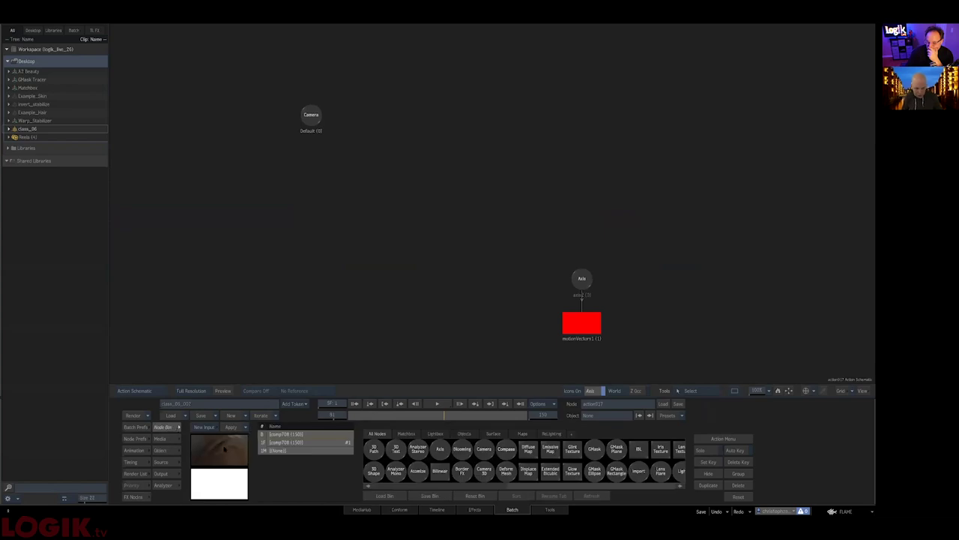
pyautogui.hotkey('ctrl', 'z')
pyautogui.moveTo(764, 160); pyautogui.dragTo(577, 192)
pyautogui.moveTo(604, 118); pyautogui.dragTo(478, 506)
pyautogui.hotkey('ctrl', 'z')
pyautogui.hotkey('ctrl', 'z')
pyautogui.moveTo(589, 225); pyautogui.dragTo(557, 506)
pyautogui.moveTo(493, 335); pyautogui.dragTo(533, 247)
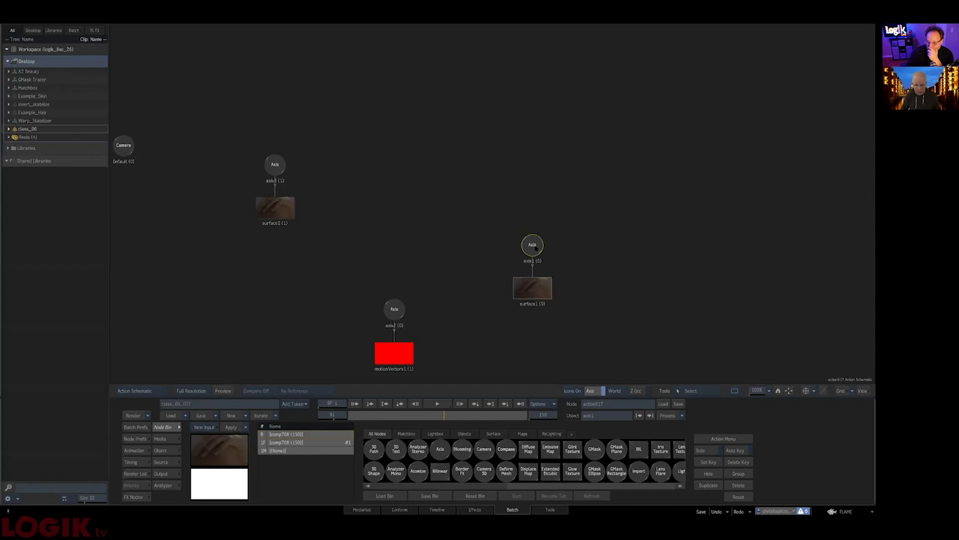
pyautogui.moveTo(537, 246); pyautogui.dragTo(497, 288)
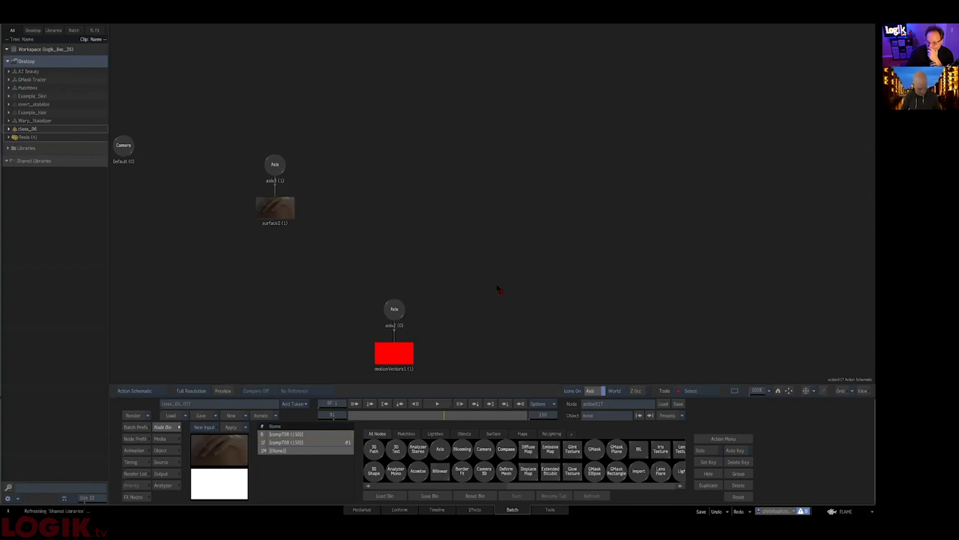
# Connect the remaining surface to the axis above motionVectors1 and show the surface's Tracking settings.
pyautogui.moveTo(293, 231); pyautogui.dragTo(393, 309)
pyautogui.doubleClick(281, 224)
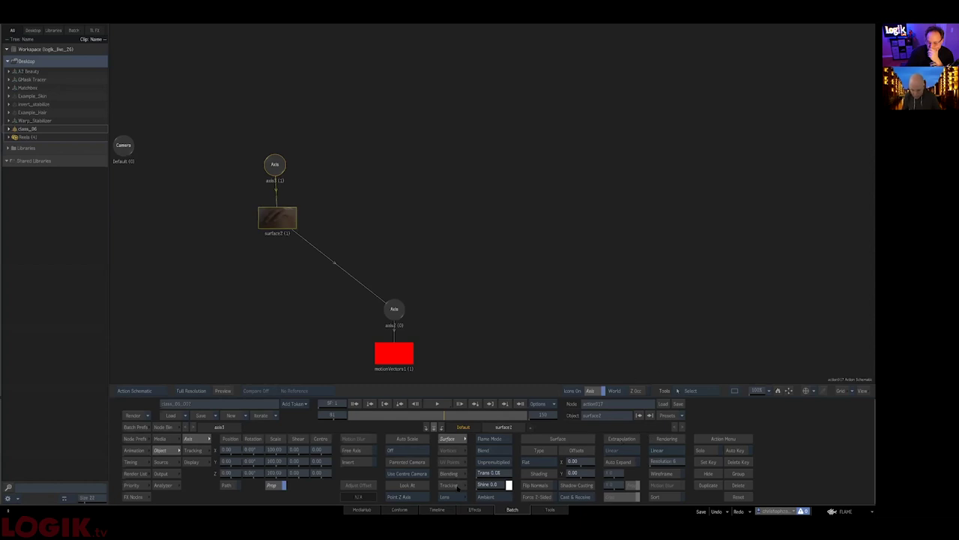
pyautogui.click(459, 486)
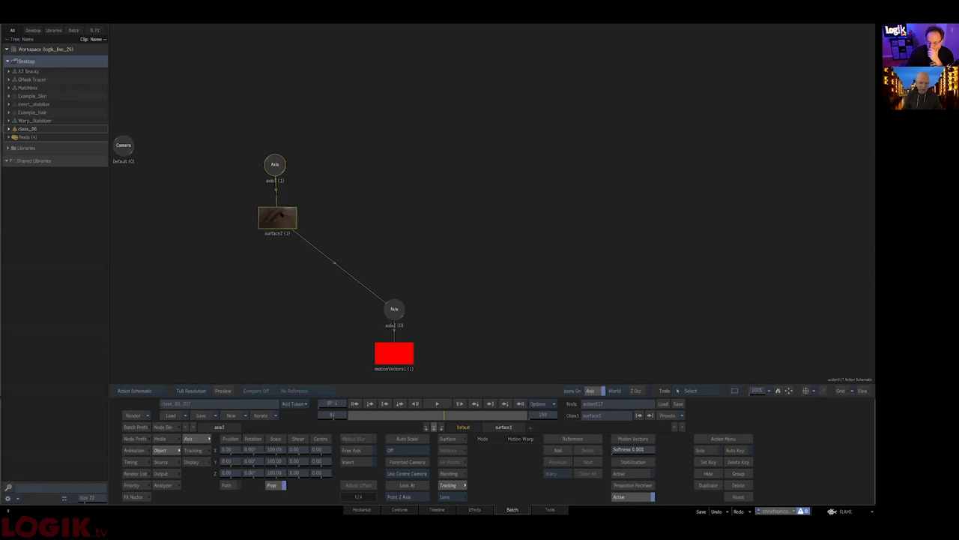
# Check the surface's Motion Warp output across neighbouring frames and add a warp reference at frame 90.
pyautogui.press('F4')
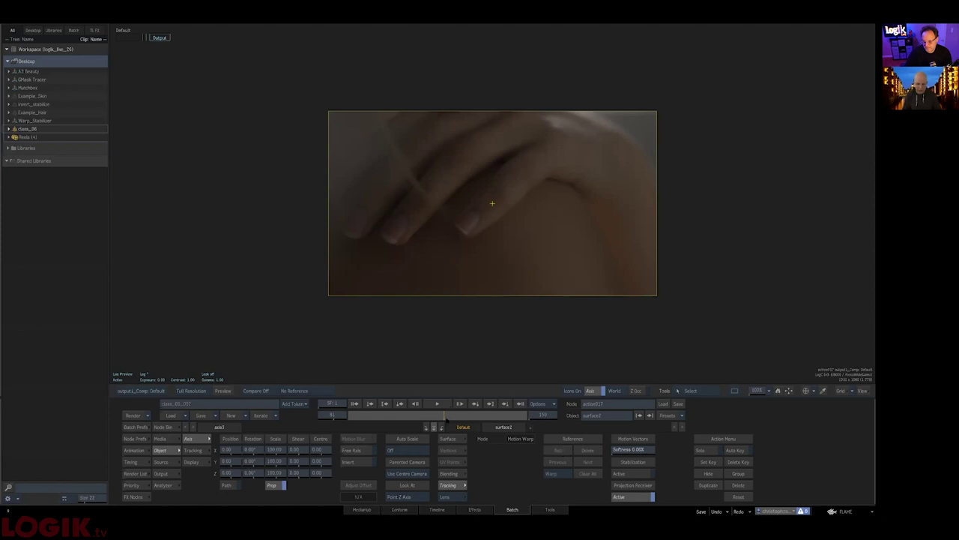
pyautogui.click(449, 417)
pyautogui.moveTo(452, 418); pyautogui.dragTo(454, 417)
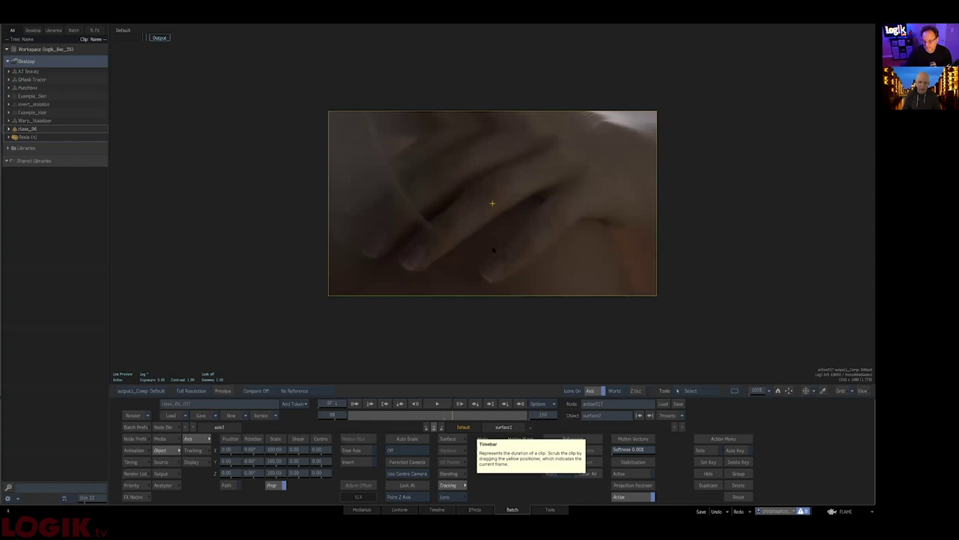
pyautogui.moveTo(454, 418)
pyautogui.mouseDown()
pyautogui.moveTo(475, 417)
pyautogui.moveTo(465, 417)
pyautogui.mouseUp()
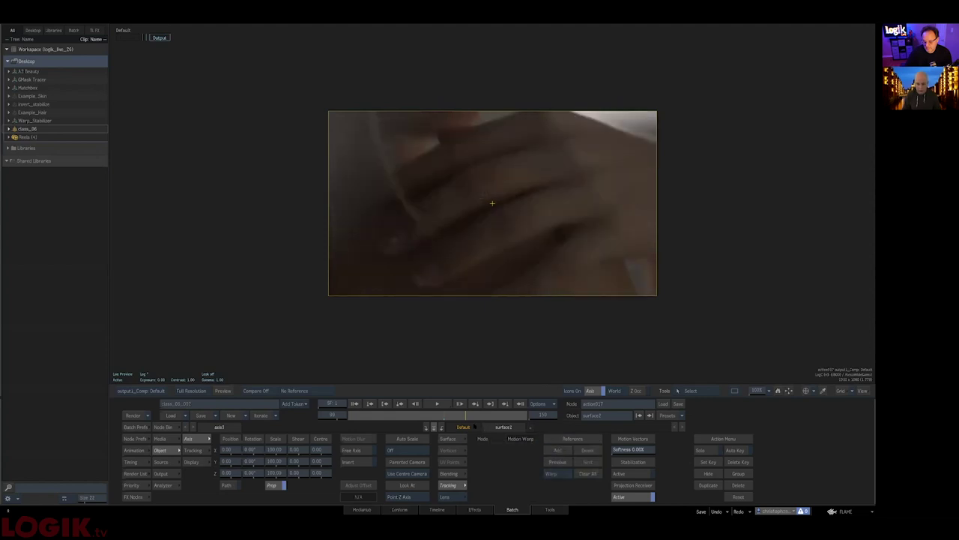
pyautogui.click(459, 417)
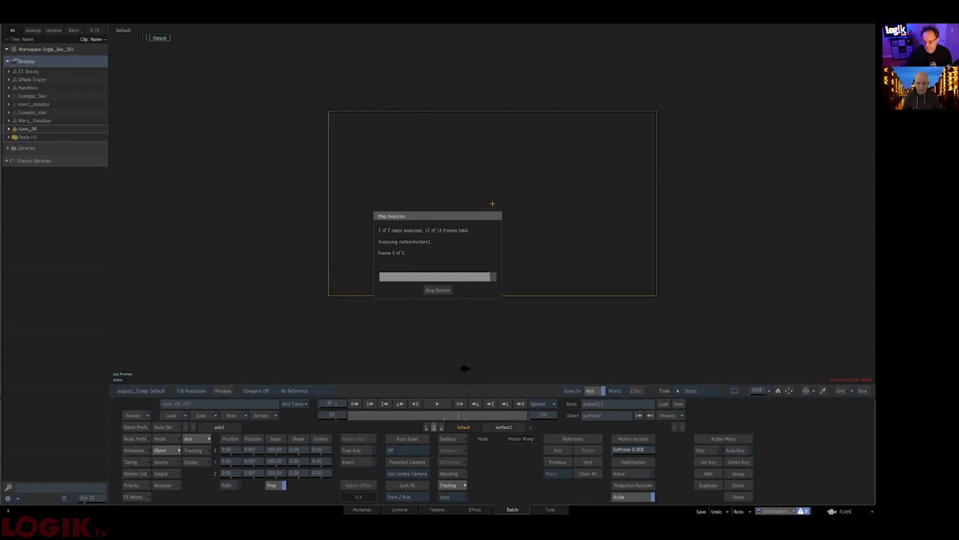
pyautogui.click(458, 416)
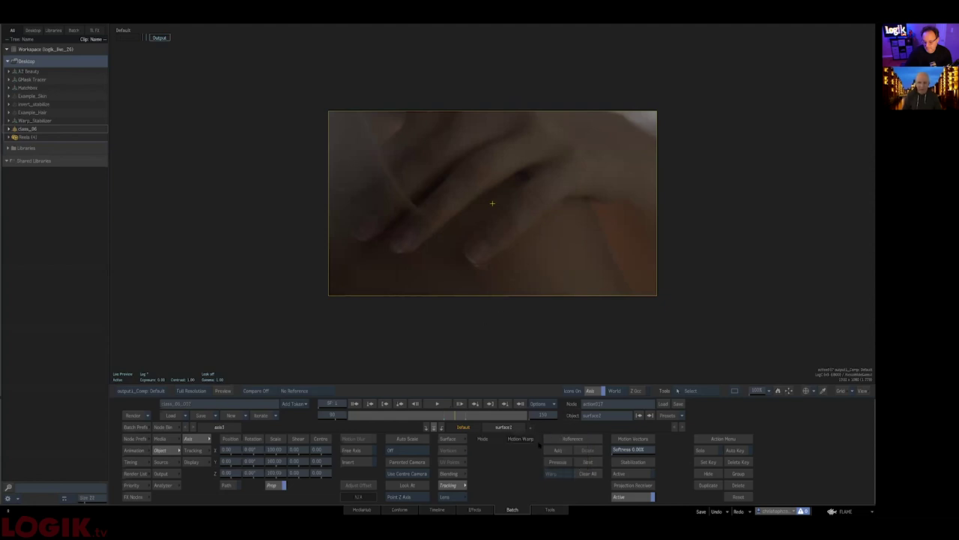
pyautogui.click(559, 450)
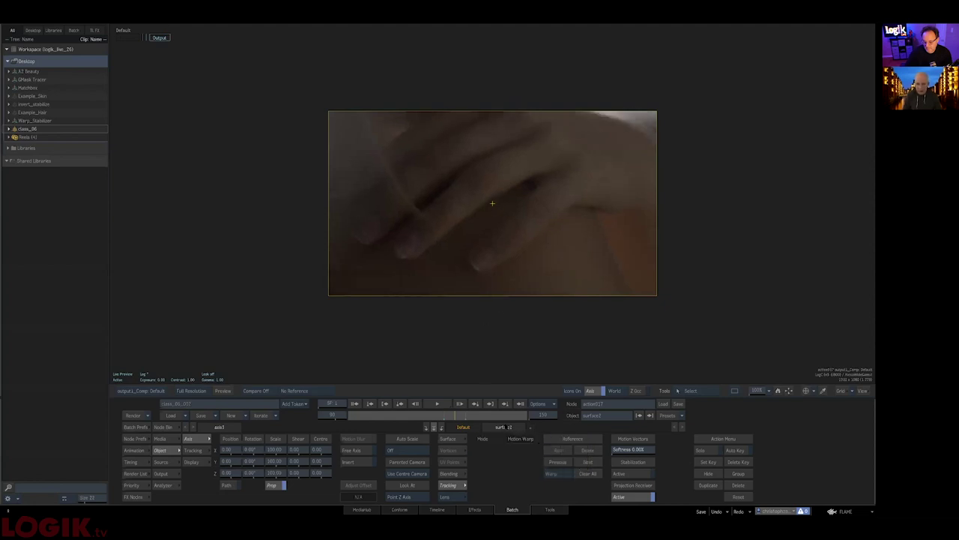
pyautogui.click(461, 417)
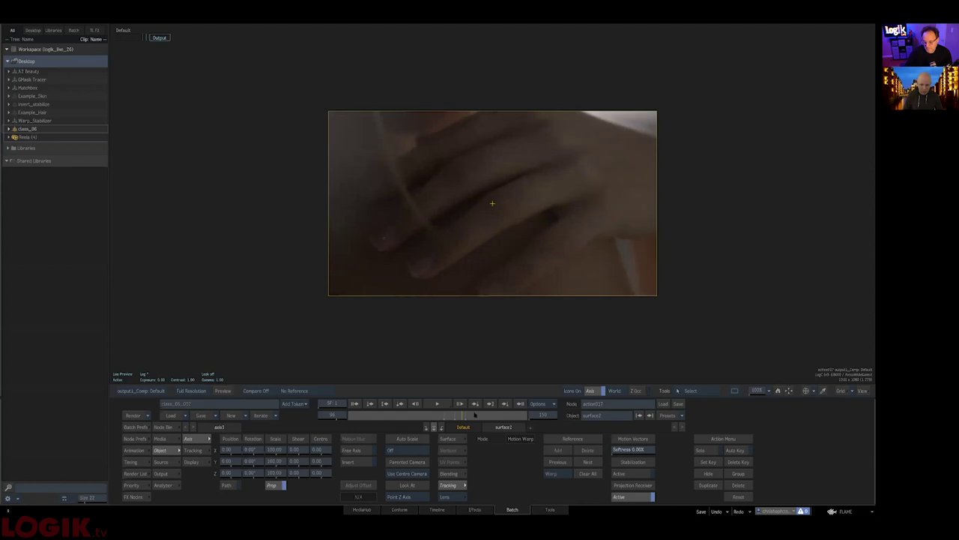
pyautogui.click(450, 416)
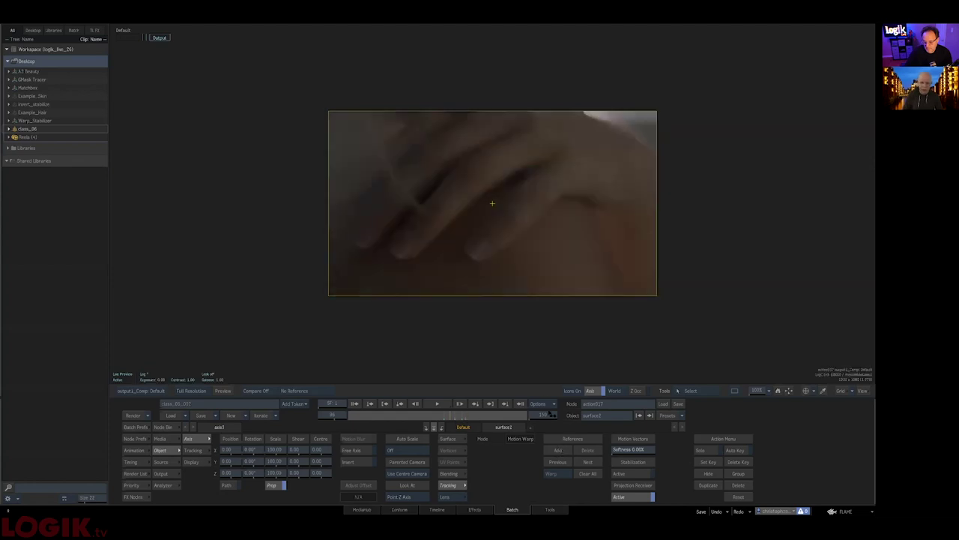
# Return to the batch schematic, open the upper Action node and scrub its output through the hand movement.
pyautogui.press('Escape')
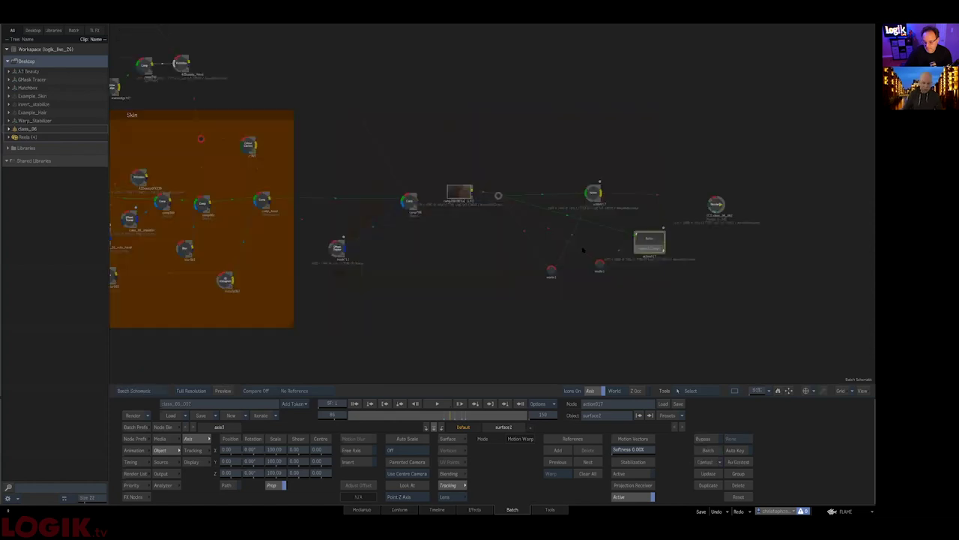
pyautogui.moveTo(593, 192); pyautogui.dragTo(458, 192)
pyautogui.press('`')
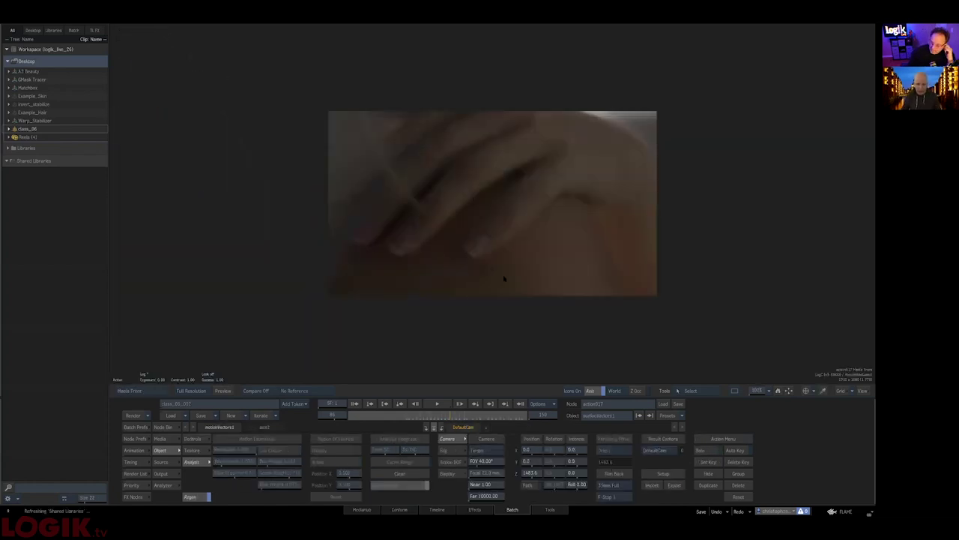
pyautogui.moveTo(451, 416)
pyautogui.mouseDown()
pyautogui.moveTo(435, 420)
pyautogui.moveTo(465, 417)
pyautogui.mouseUp()
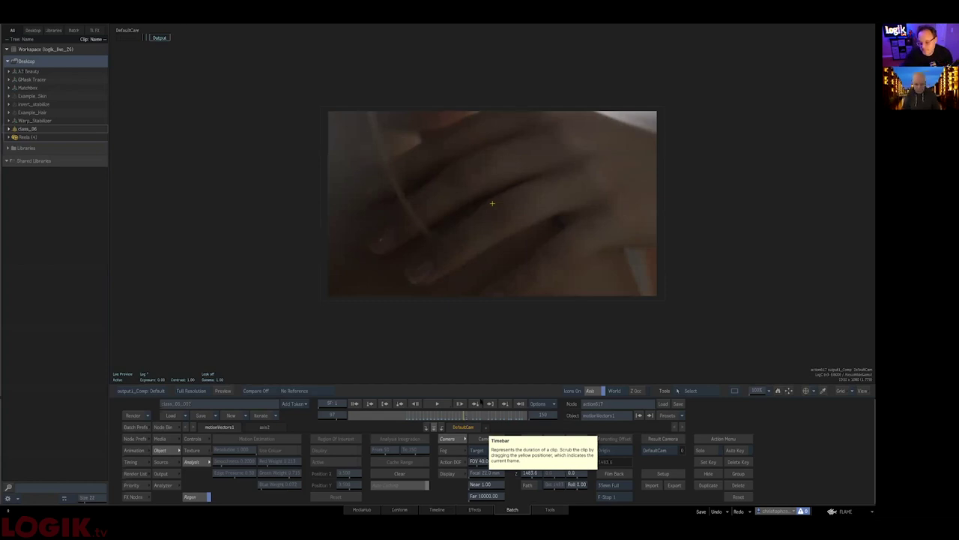
pyautogui.moveTo(464, 417); pyautogui.dragTo(460, 414)
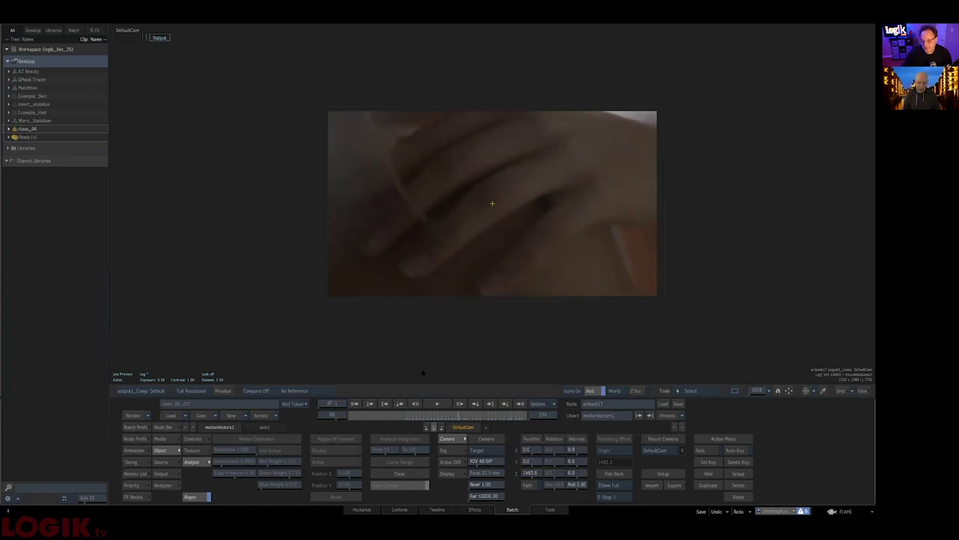
pyautogui.moveTo(426, 419); pyautogui.dragTo(460, 417)
# Enlarge the upper Action's output and scrub around frames 118 to 124 to examine the hand and shoulder.
pyautogui.moveTo(564, 198); pyautogui.dragTo(558, 225)
pyautogui.scroll(-1, 558, 225)
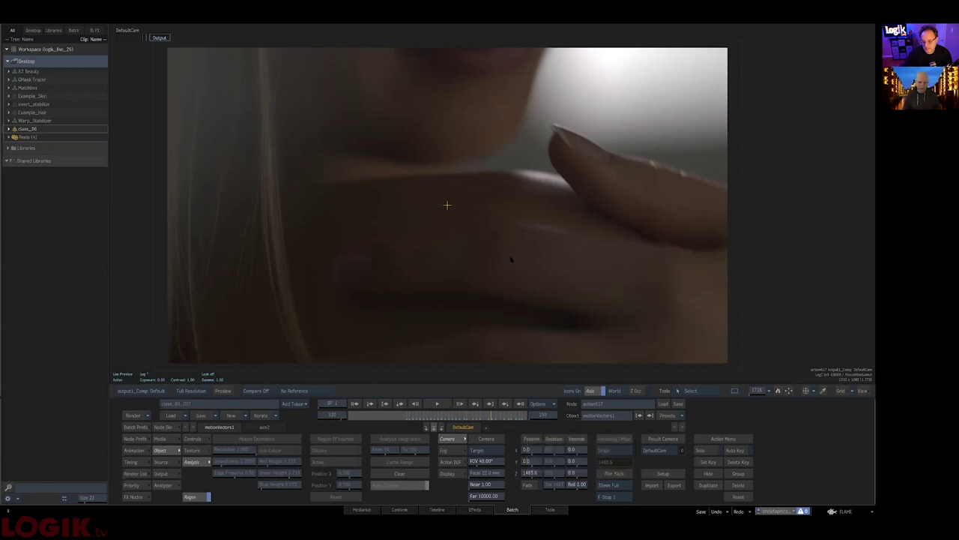
pyautogui.moveTo(491, 416); pyautogui.dragTo(478, 416)
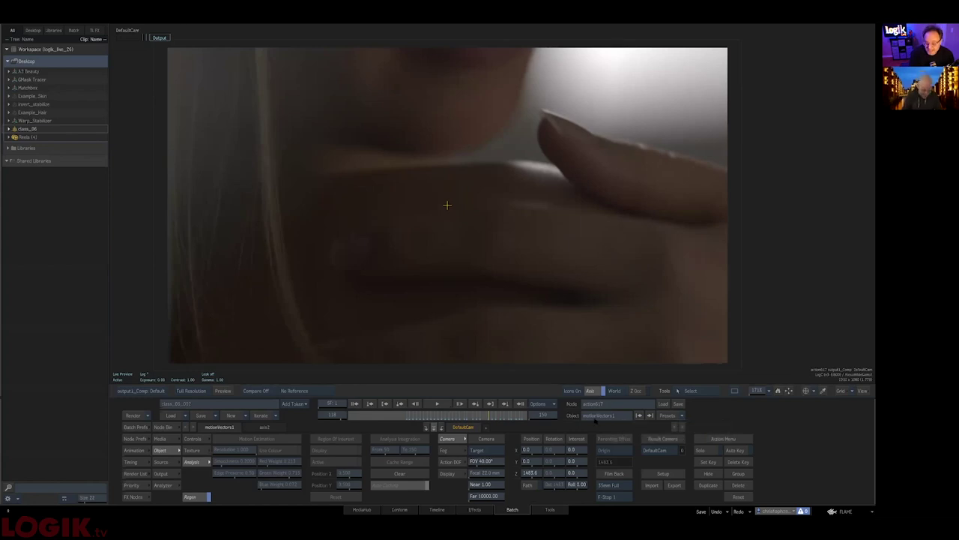
pyautogui.click(492, 415)
pyautogui.moveTo(492, 417); pyautogui.dragTo(498, 418)
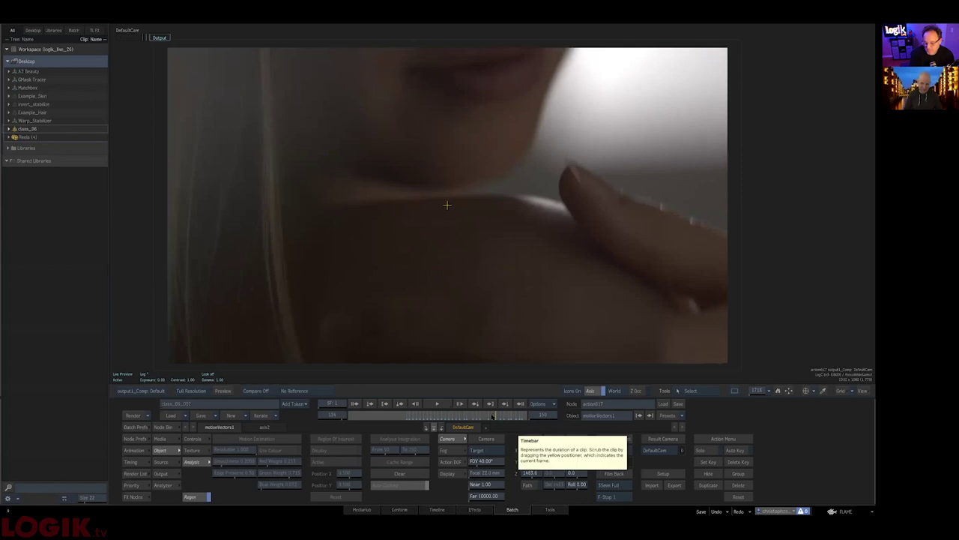
pyautogui.click(489, 416)
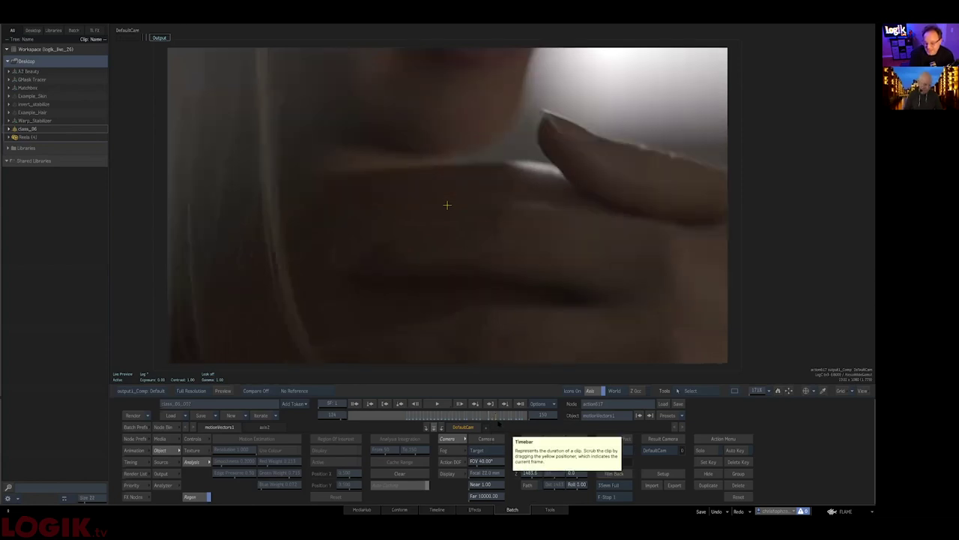
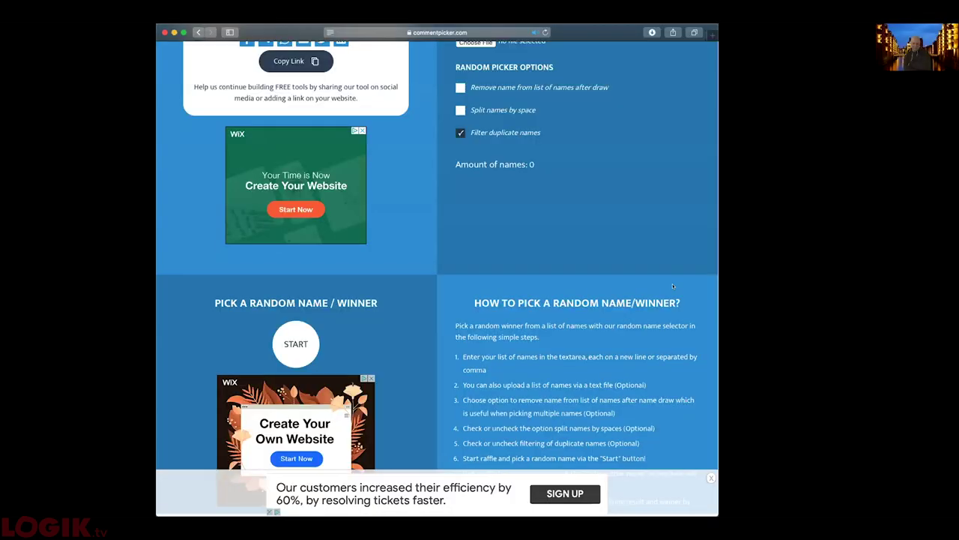
# Switch to the Comment Picker website's Random Name Picker and paste the list of participant names as entries.
pyautogui.scroll(-2, 379, 283)
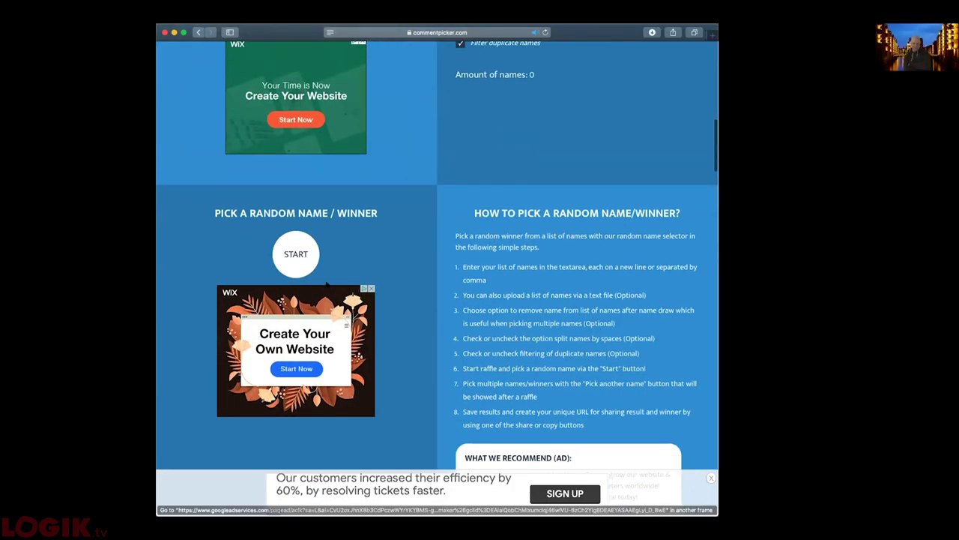
pyautogui.scroll(5, 333, 270)
pyautogui.scroll(9, 332, 270)
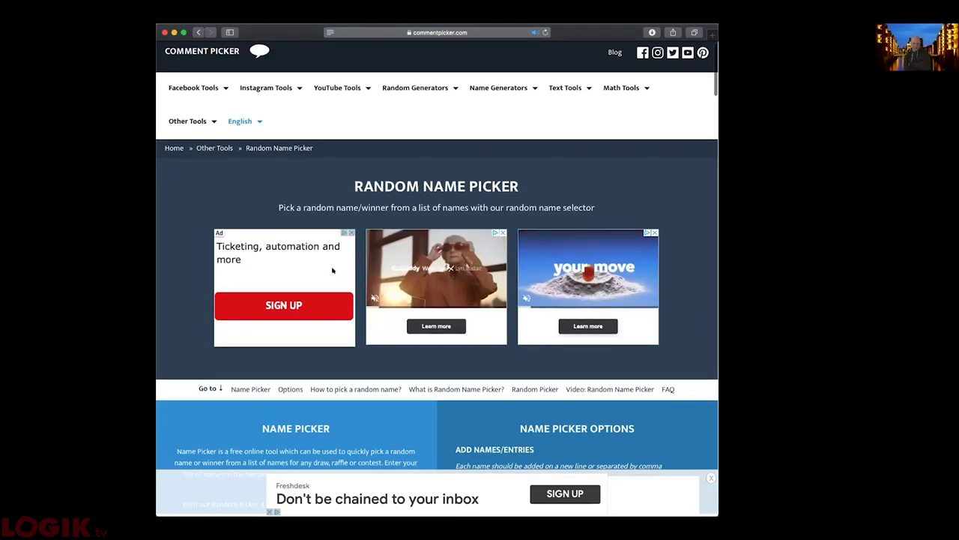
pyautogui.scroll(-1, 333, 270)
pyautogui.scroll(1, 332, 270)
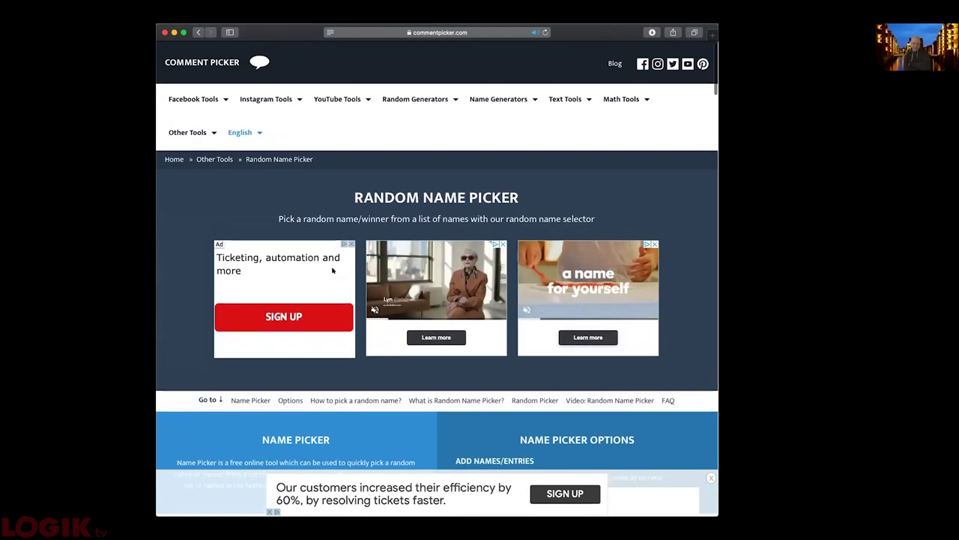
pyautogui.scroll(-6, 332, 270)
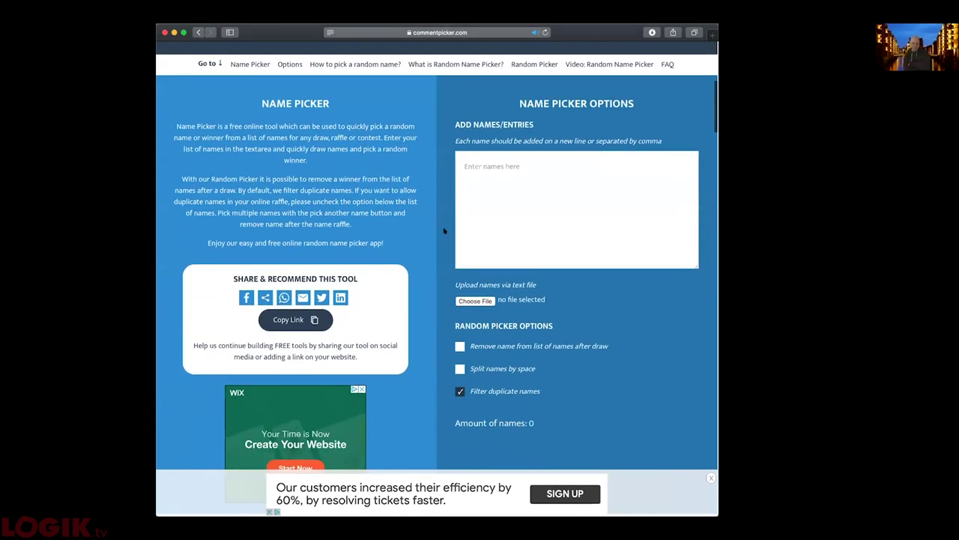
pyautogui.press('super+v')
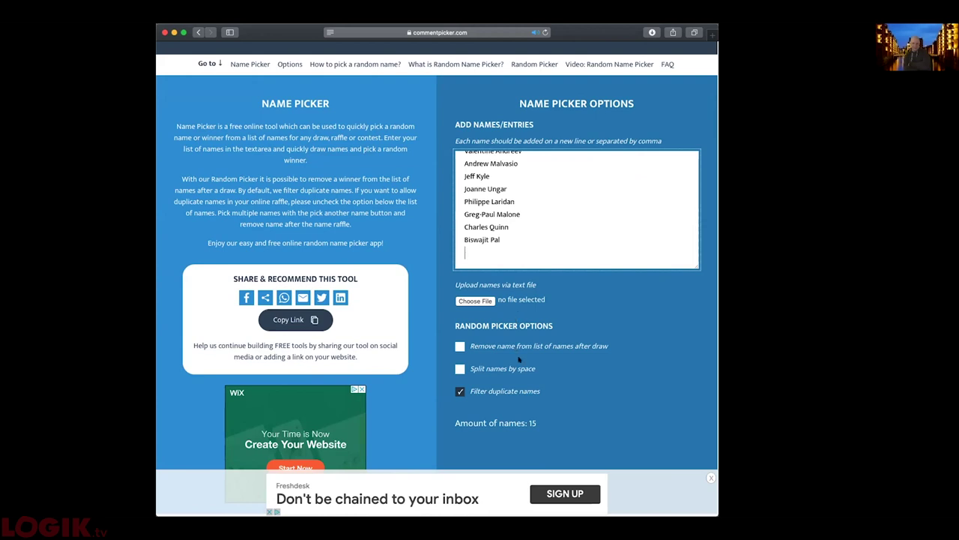
# Start the random draw to pick a winner from the pasted participant names.
pyautogui.scroll(-4, 520, 359)
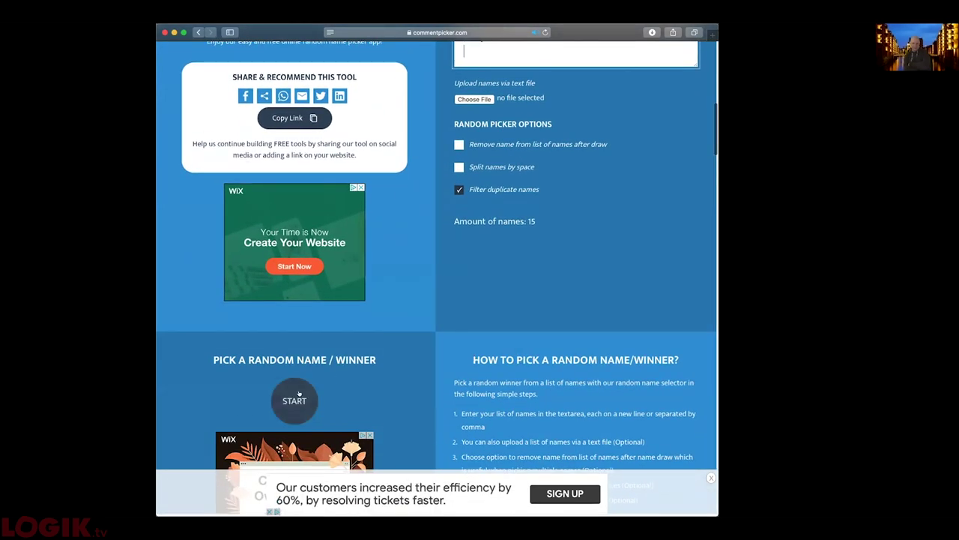
pyautogui.click(299, 394)
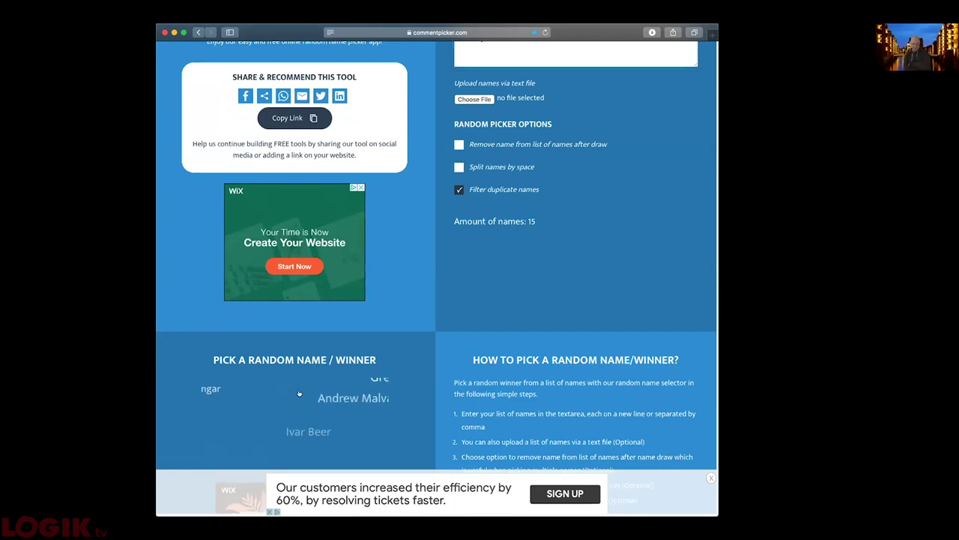
pyautogui.scroll(-2, 383, 406)
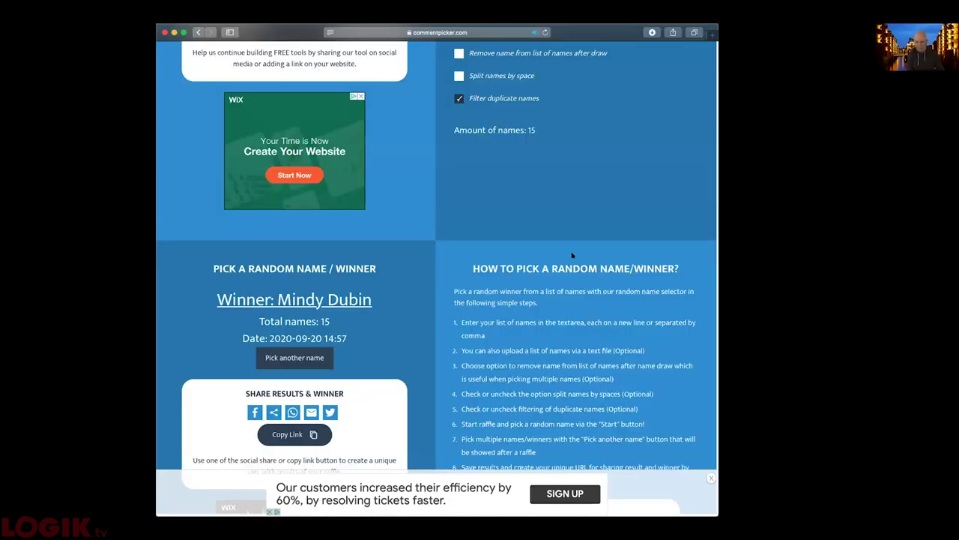
# Clear the Add Names/Entries list and paste the second group of participant names in its place.
pyautogui.scroll(10, 572, 255)
pyautogui.click(498, 387)
pyautogui.press('super+a')
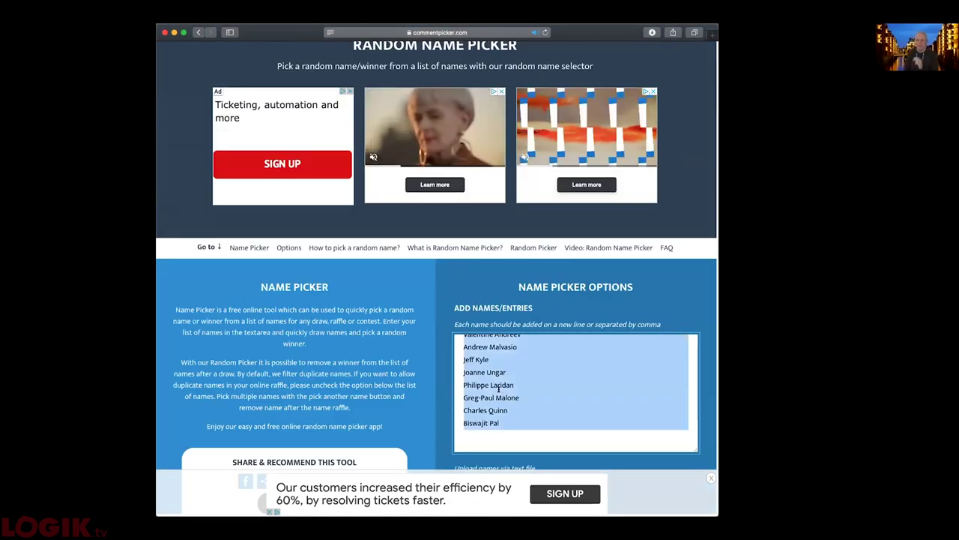
pyautogui.press('BackSpace')
pyautogui.press('super+v')
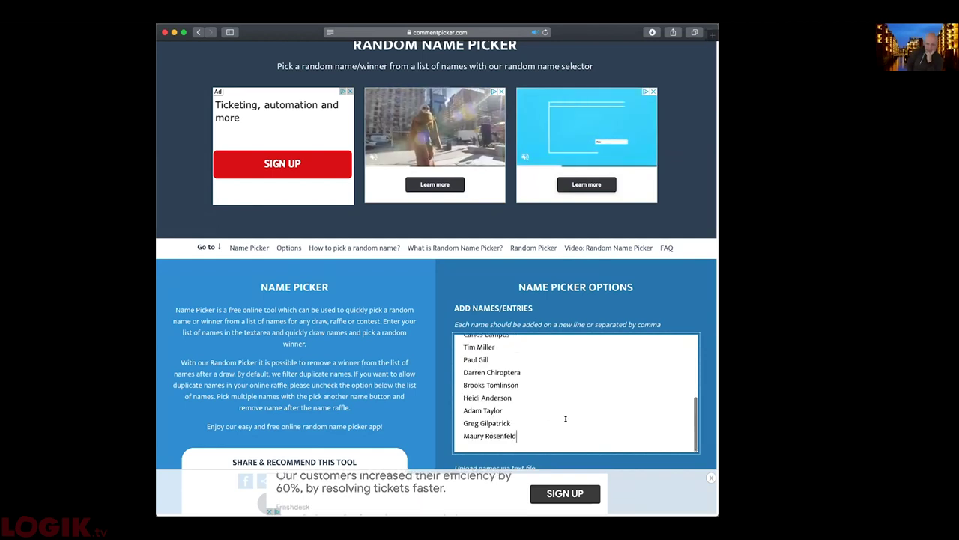
# Check the new entries and draw another random winner from the replaced list.
pyautogui.scroll(4, 565, 419)
pyautogui.scroll(5, 564, 419)
pyautogui.scroll(-5, 564, 419)
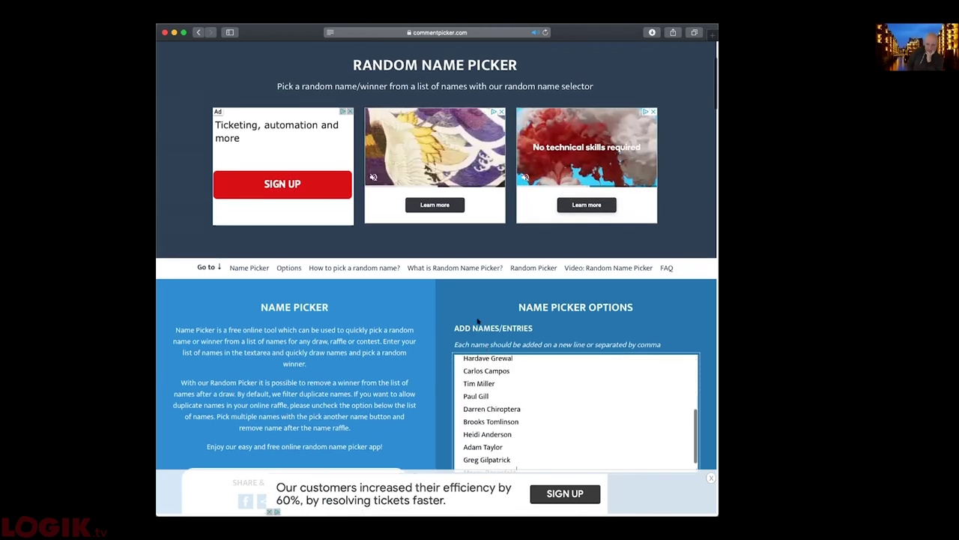
pyautogui.scroll(-5, 477, 321)
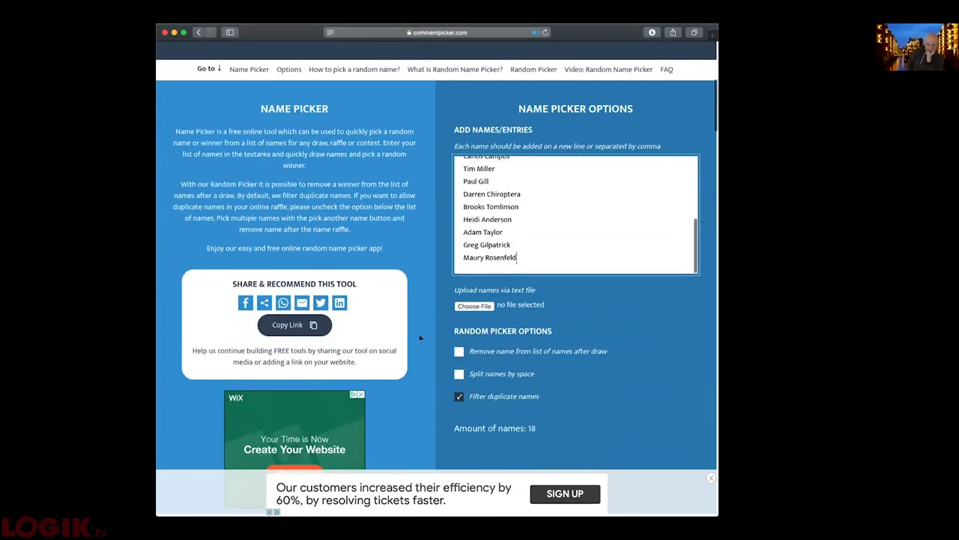
pyautogui.scroll(-10, 420, 338)
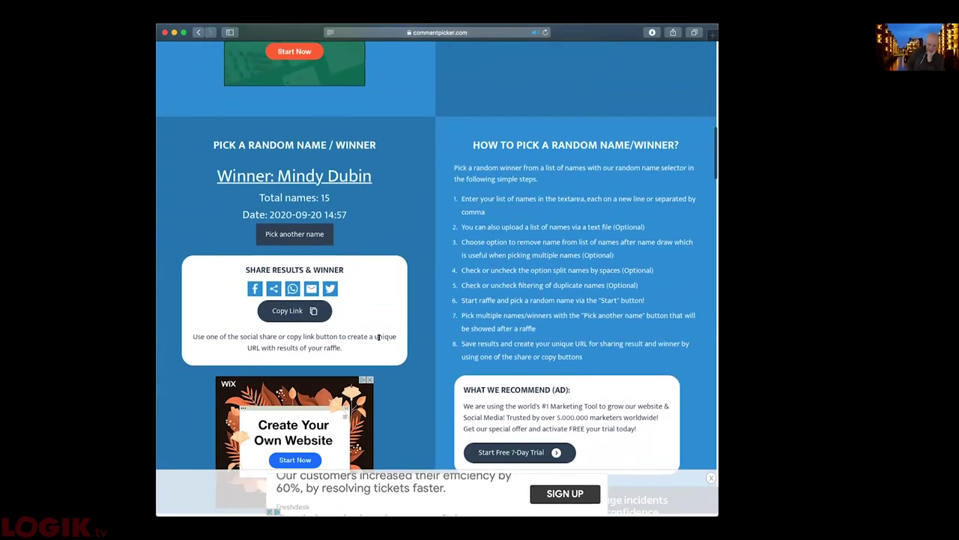
pyautogui.scroll(-3, 378, 337)
pyautogui.scroll(2, 378, 338)
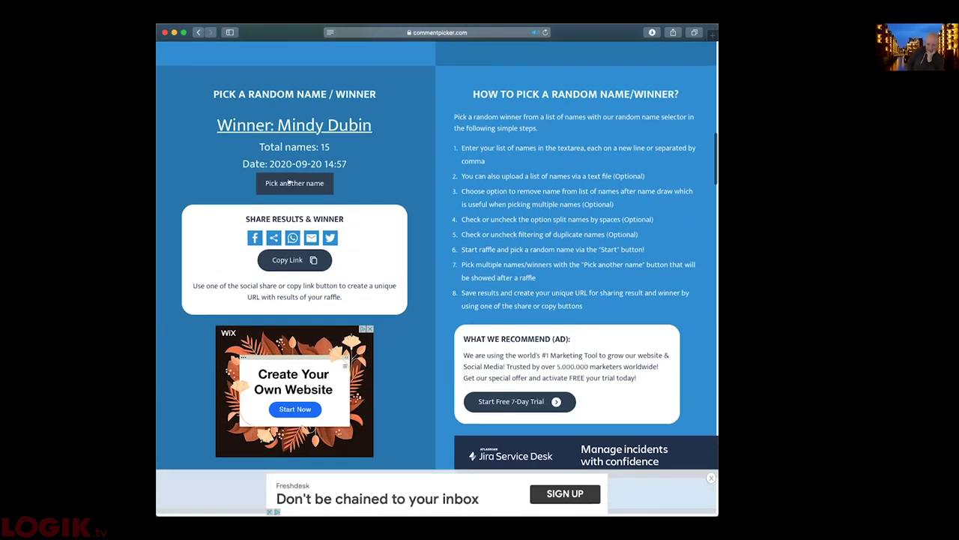
pyautogui.click(290, 181)
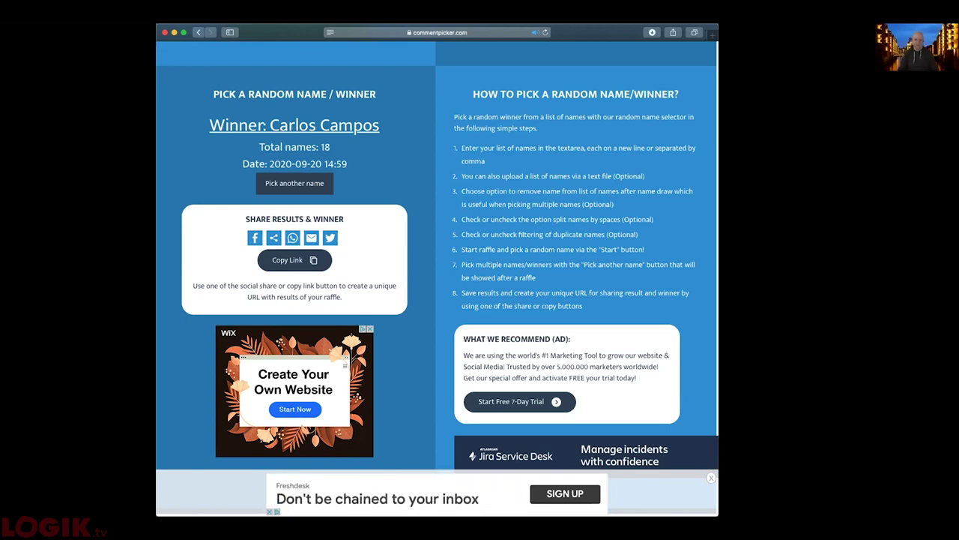
# Switch to the episode 26 keynote presentation and reveal the upcoming Logik Live sessions from September 27th through October 11th.
pyautogui.press('super+Tab')
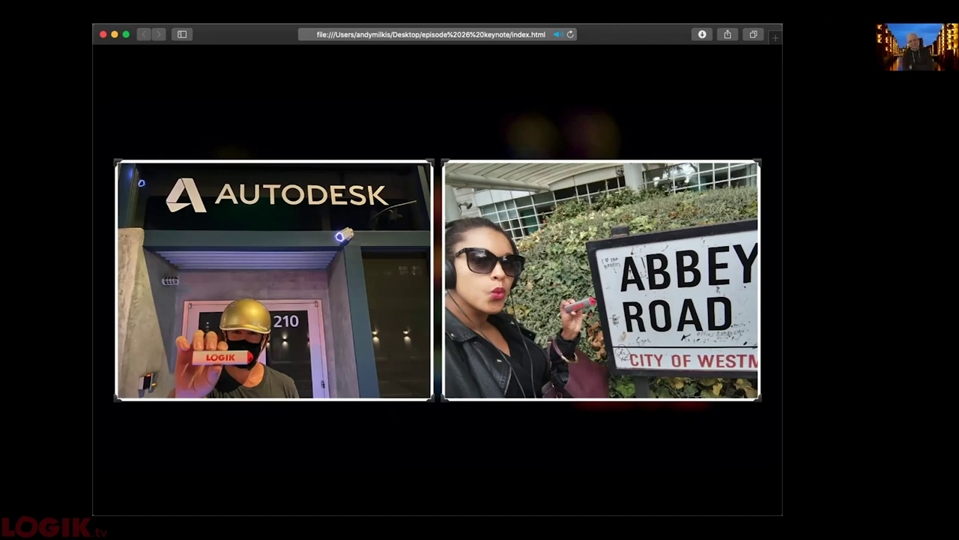
pyautogui.press('Right')
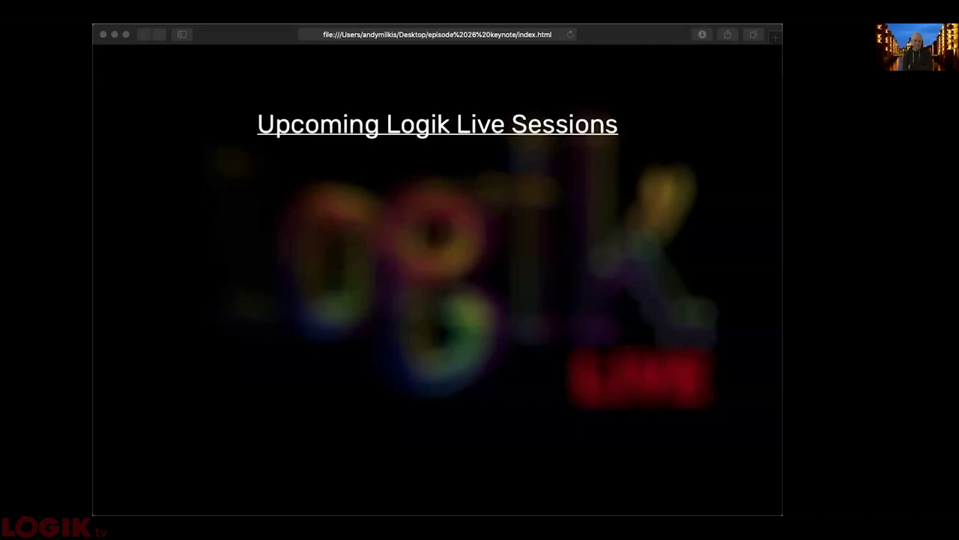
pyautogui.press('super+Tab')
pyautogui.click(546, 327)
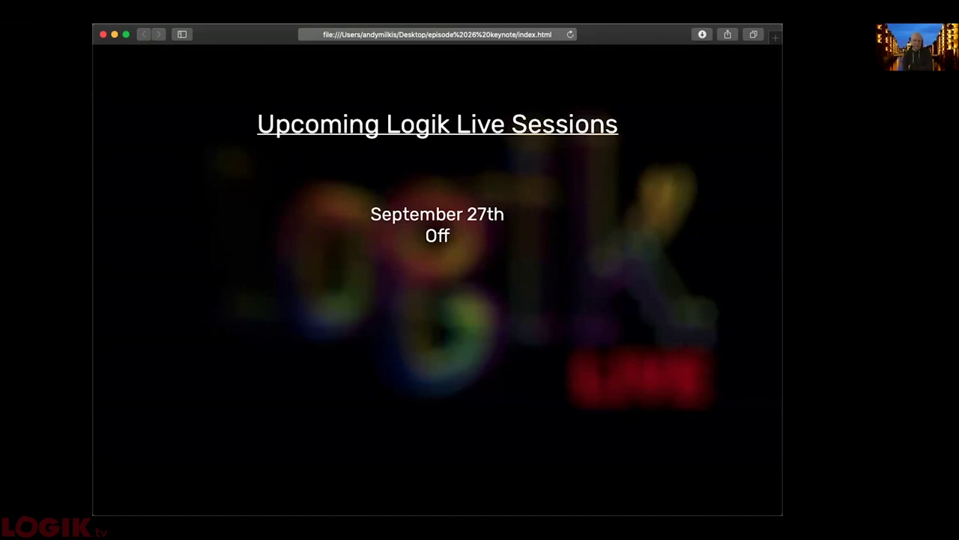
pyautogui.press('Right')
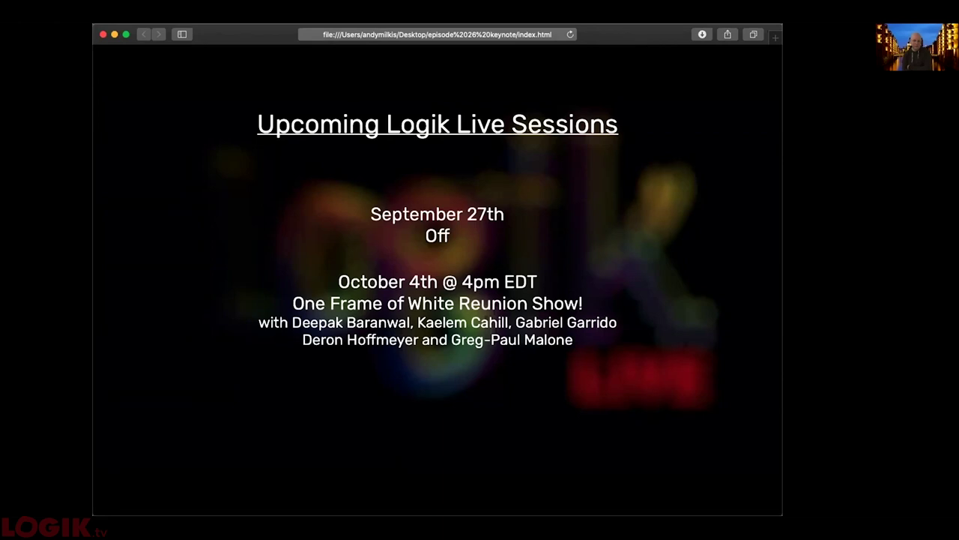
pyautogui.press('Right')
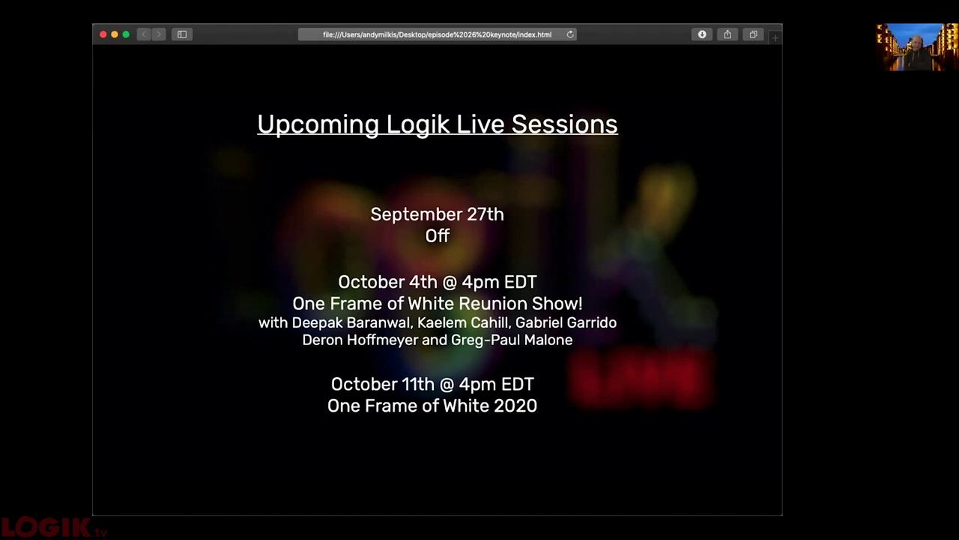
# Advance to the second Upcoming Logik Live Sessions slide and reveal the October 18th and October 25th sessions.
pyautogui.click(298, 272)
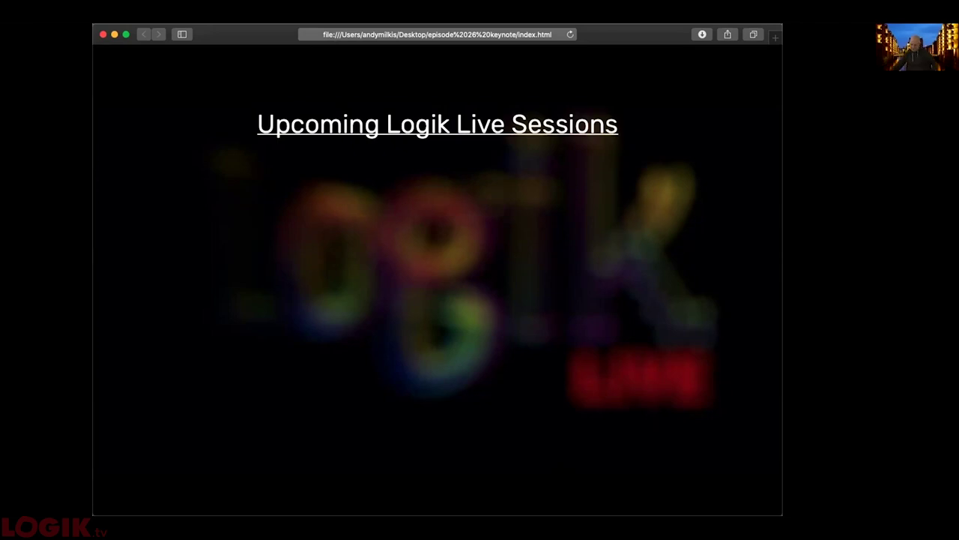
pyautogui.press('Right')
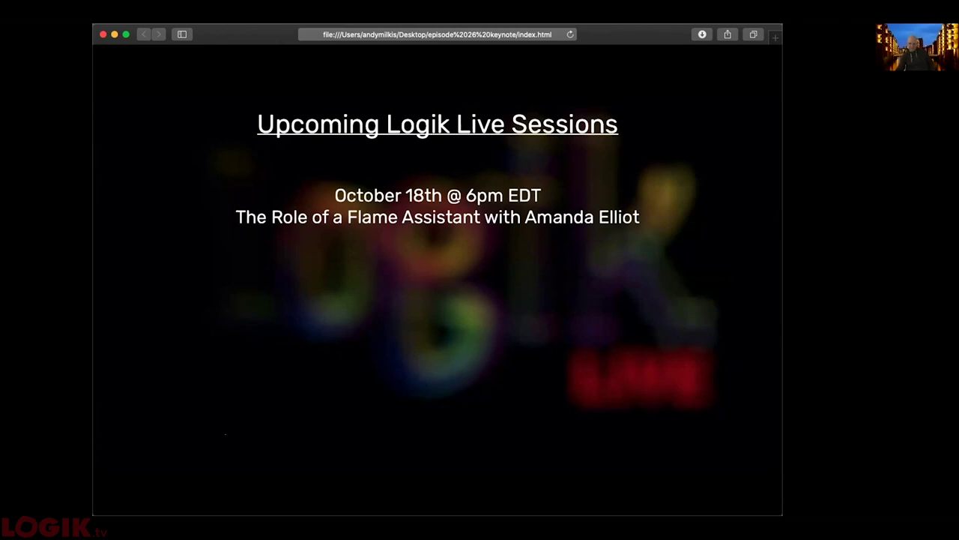
pyautogui.press('Right')
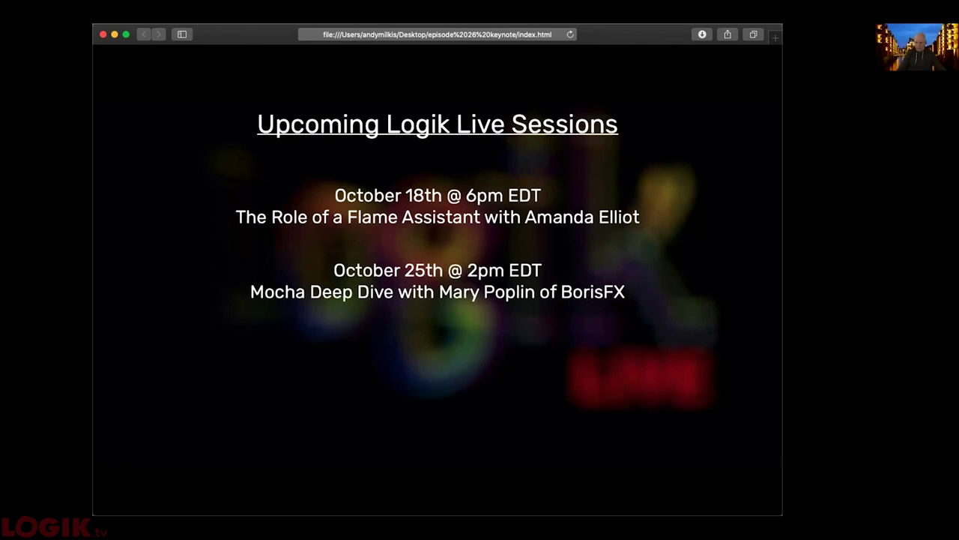
# Advance the presentation through the One Frame of White 2020, Logik forum and Logik.tv slides to the Logik Podcast slide.
pyautogui.press('Right')
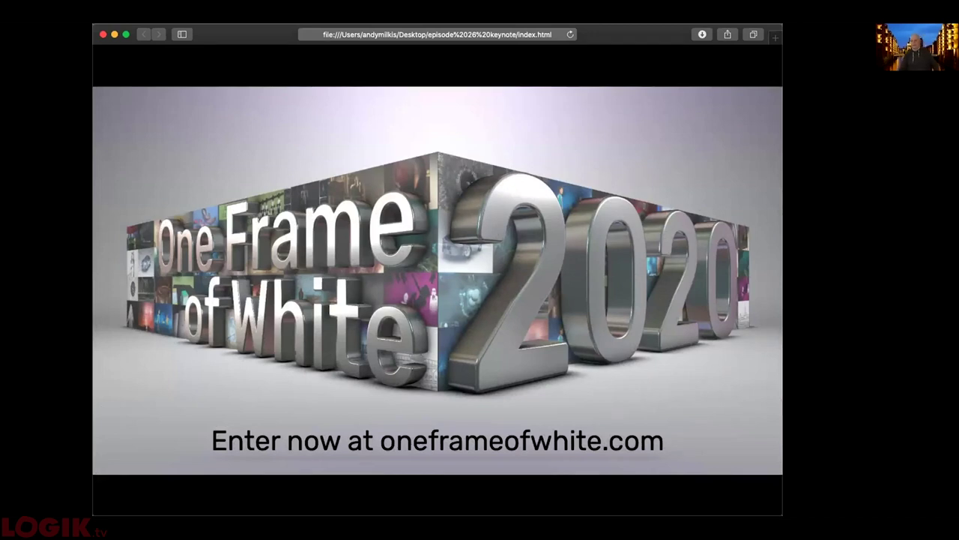
pyautogui.press('Right')
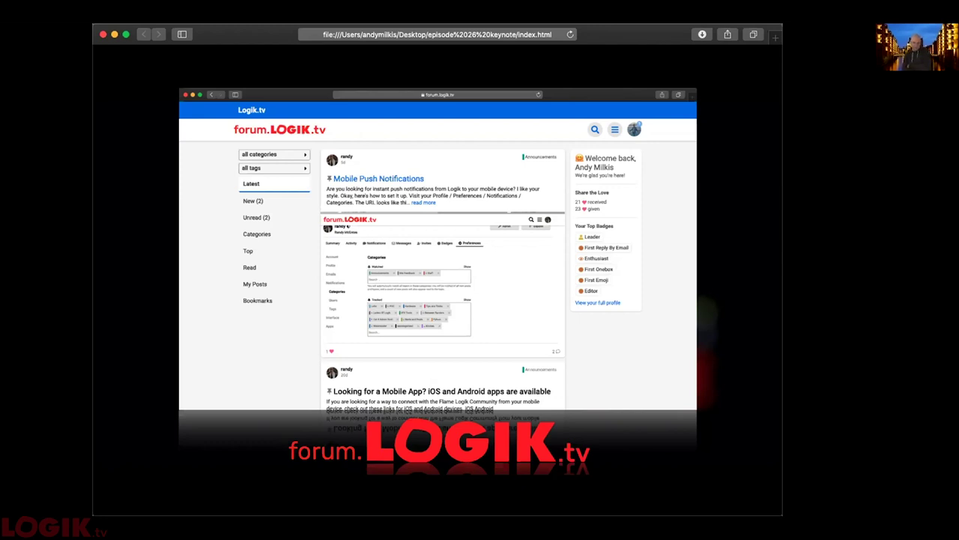
pyautogui.press('Right')
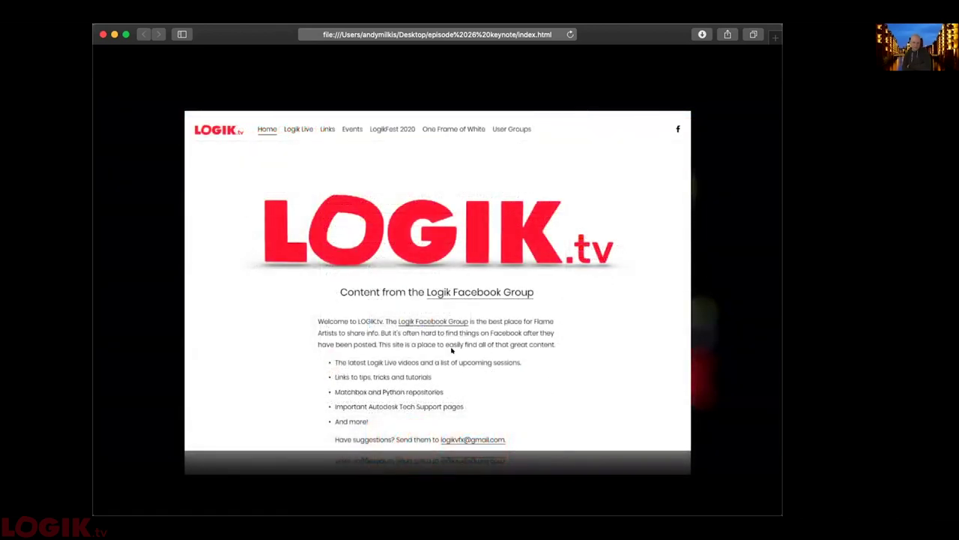
pyautogui.click(407, 360)
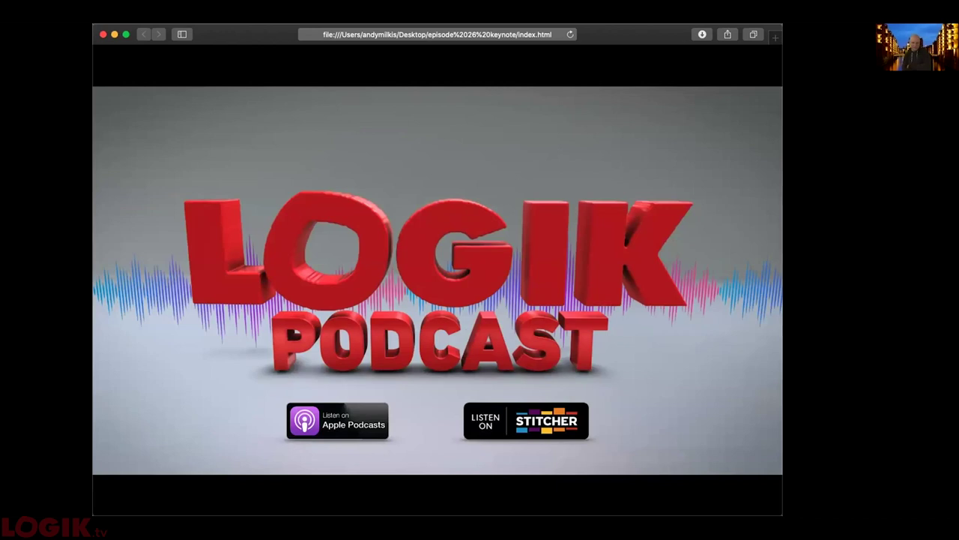
# Present the YouTube subscribe and CineSys.io slides and finish on the "See you next week!" closing slide.
pyautogui.press('Right')
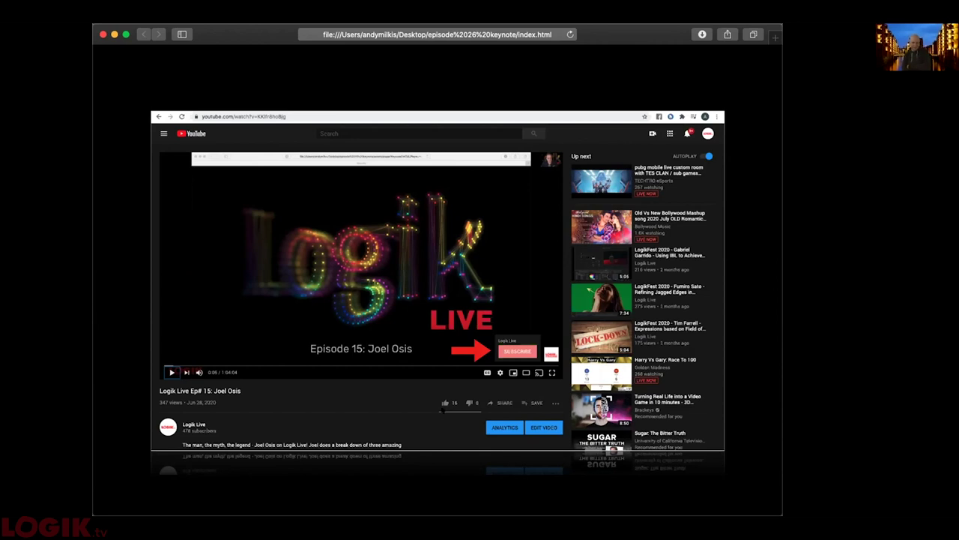
pyautogui.rightClick(520, 436)
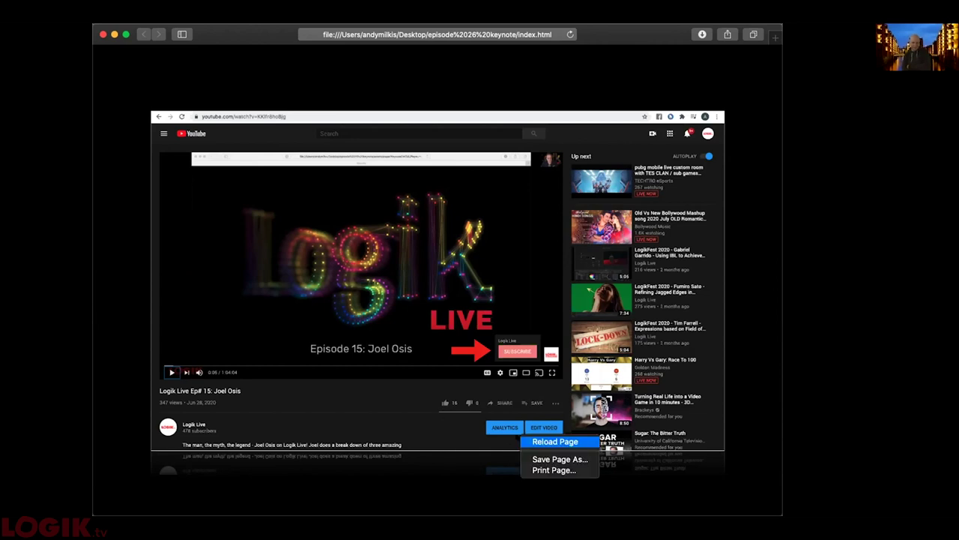
pyautogui.click(404, 479)
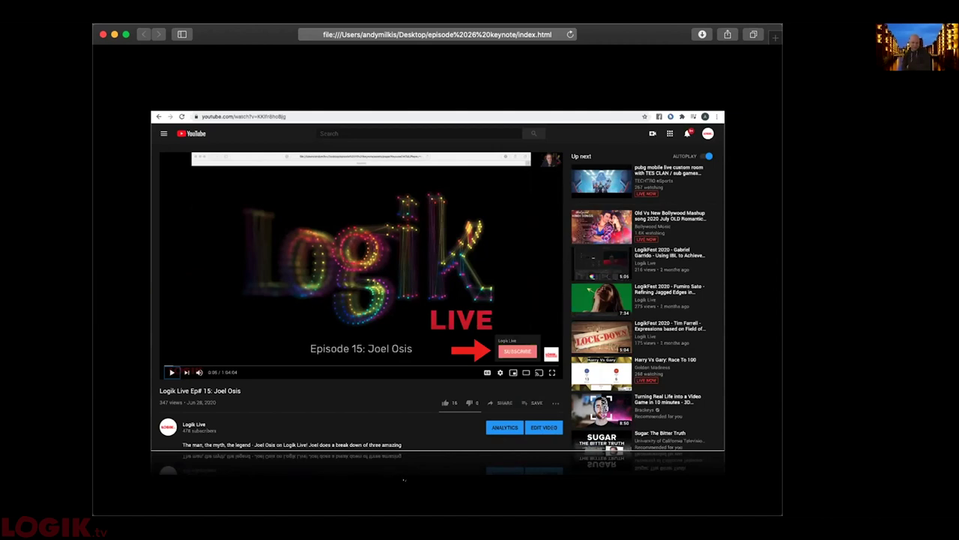
pyautogui.press('Right')
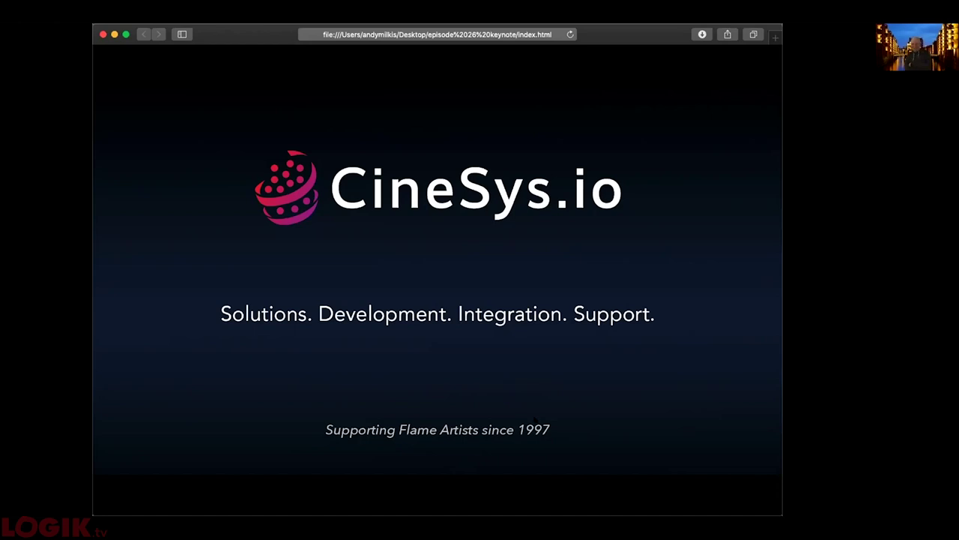
pyautogui.press('Right')
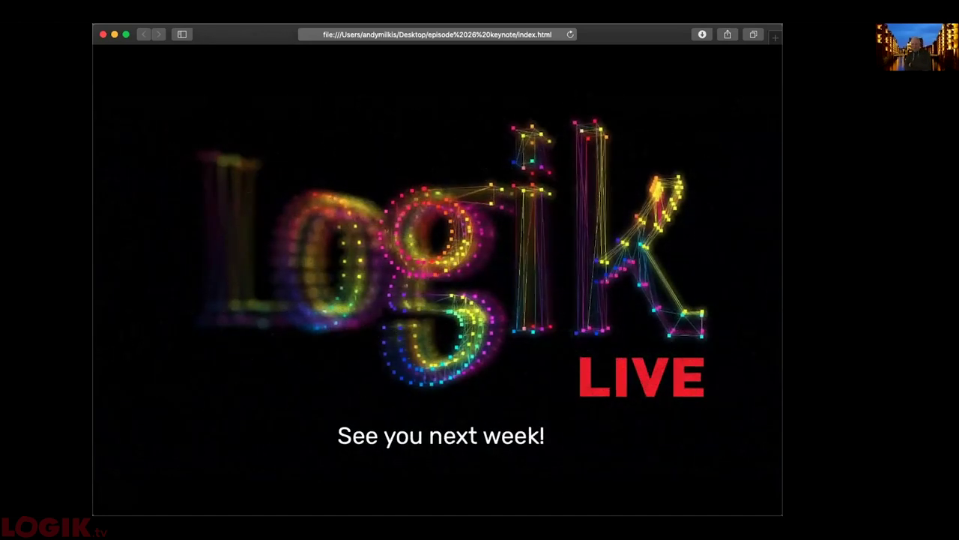